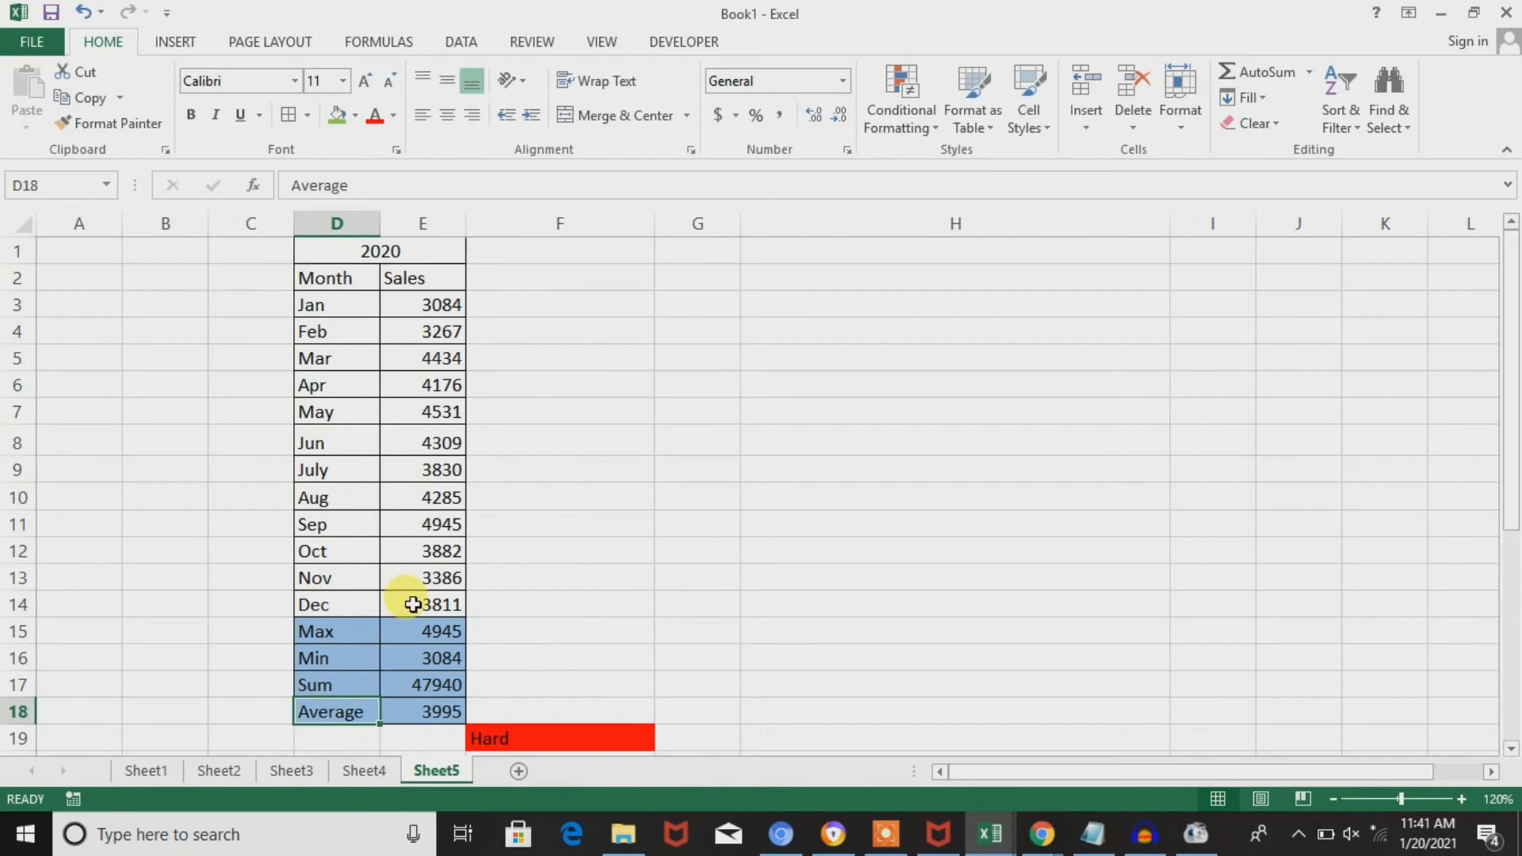
Inspect the Max, Min and Average formulas of the 2020 table and the monthly sales range E3:E14 they use.
click(428, 627)
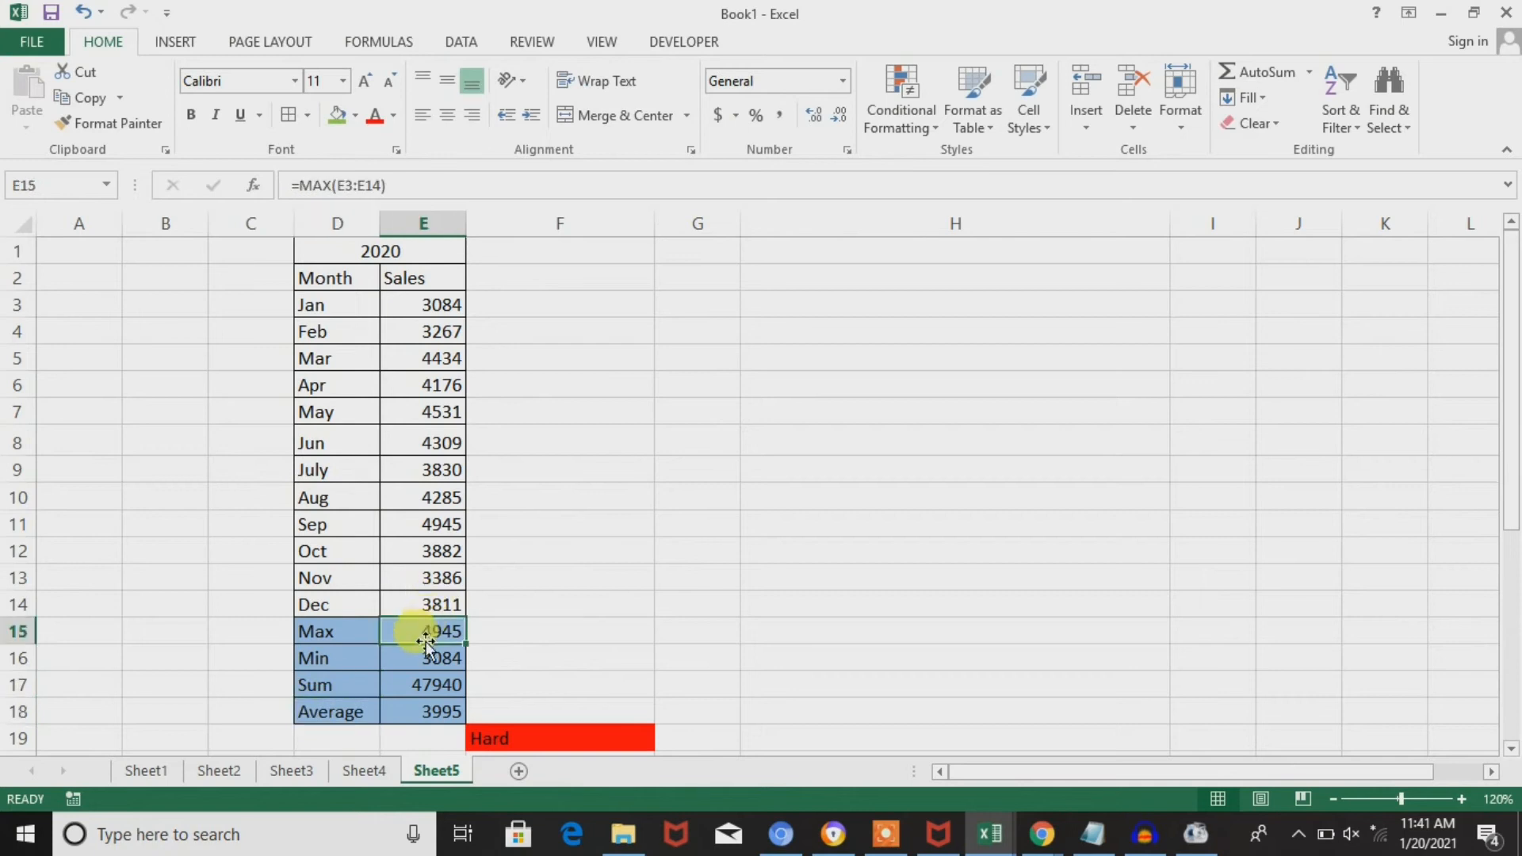
click(420, 659)
click(426, 709)
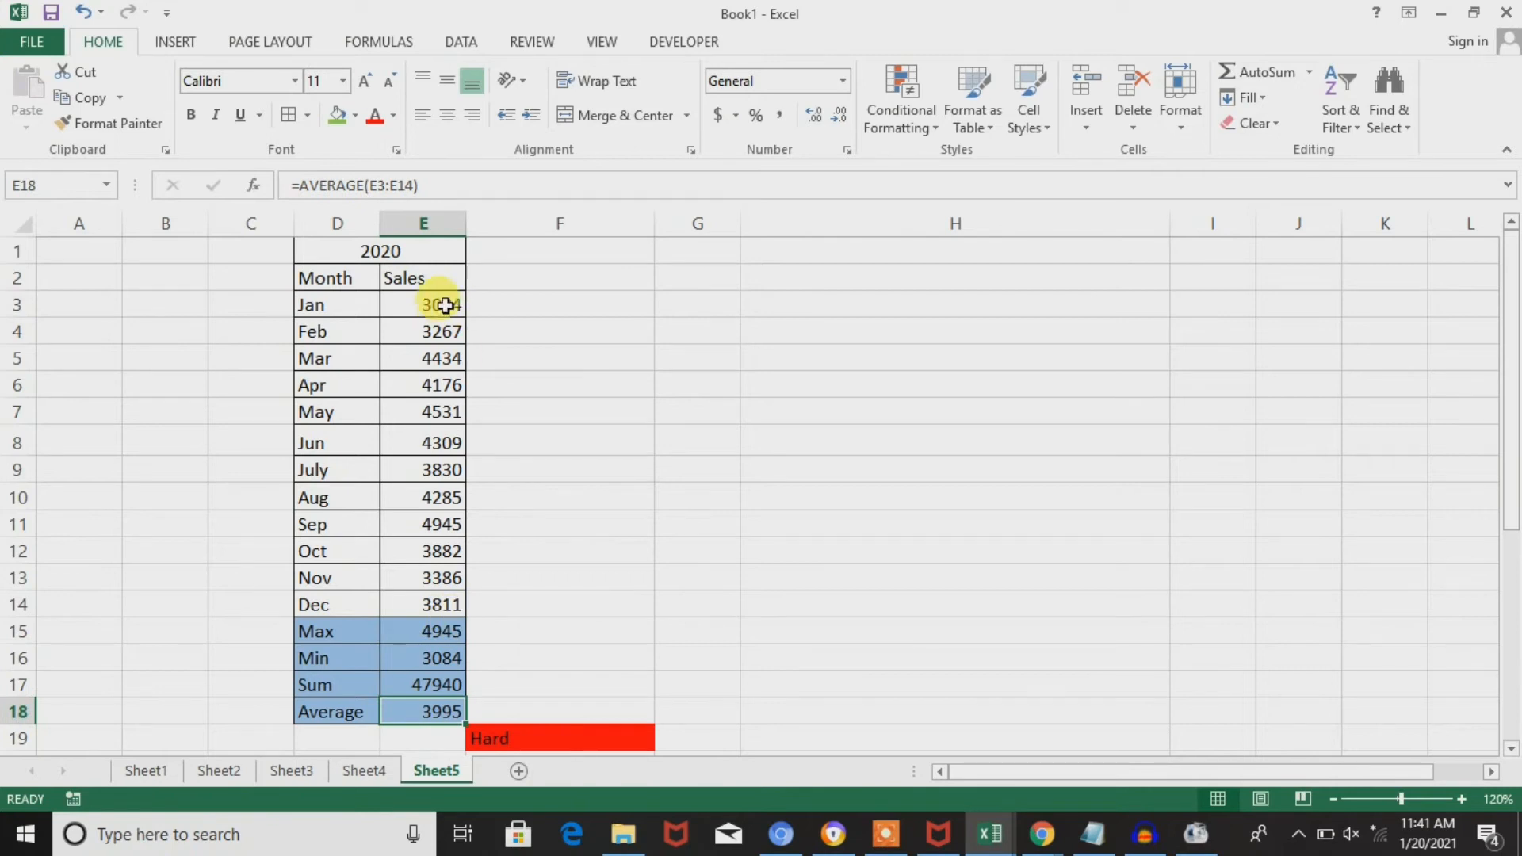
drag(451, 302, 443, 604)
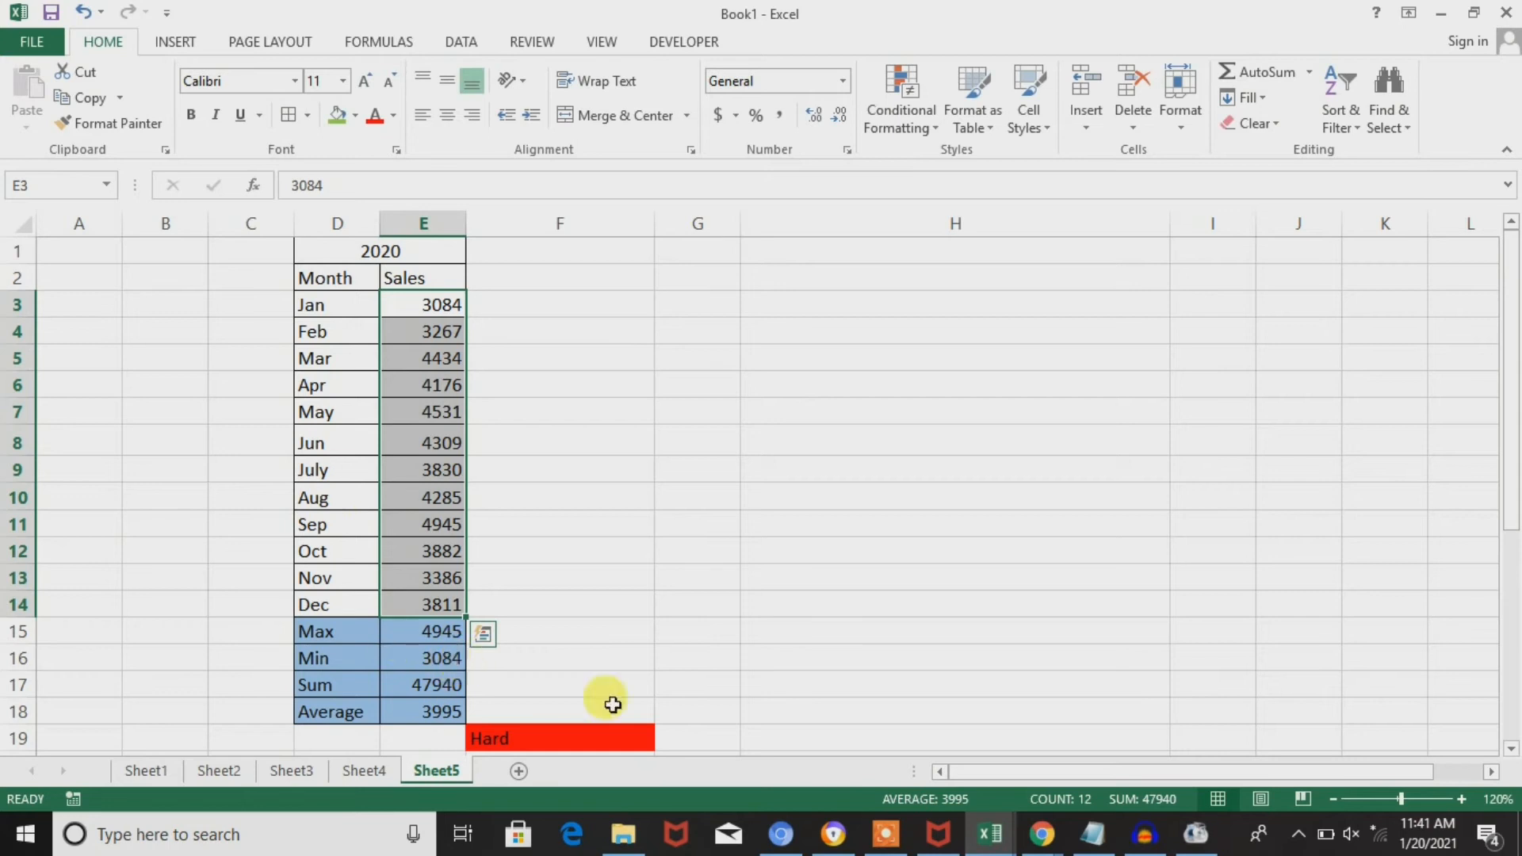
View the Hard and Easy combined-result examples below the sales table.
click(375, 659)
key(Down)
key(Down)
key(Down)
key(Down)
key(Down)
key(Down)
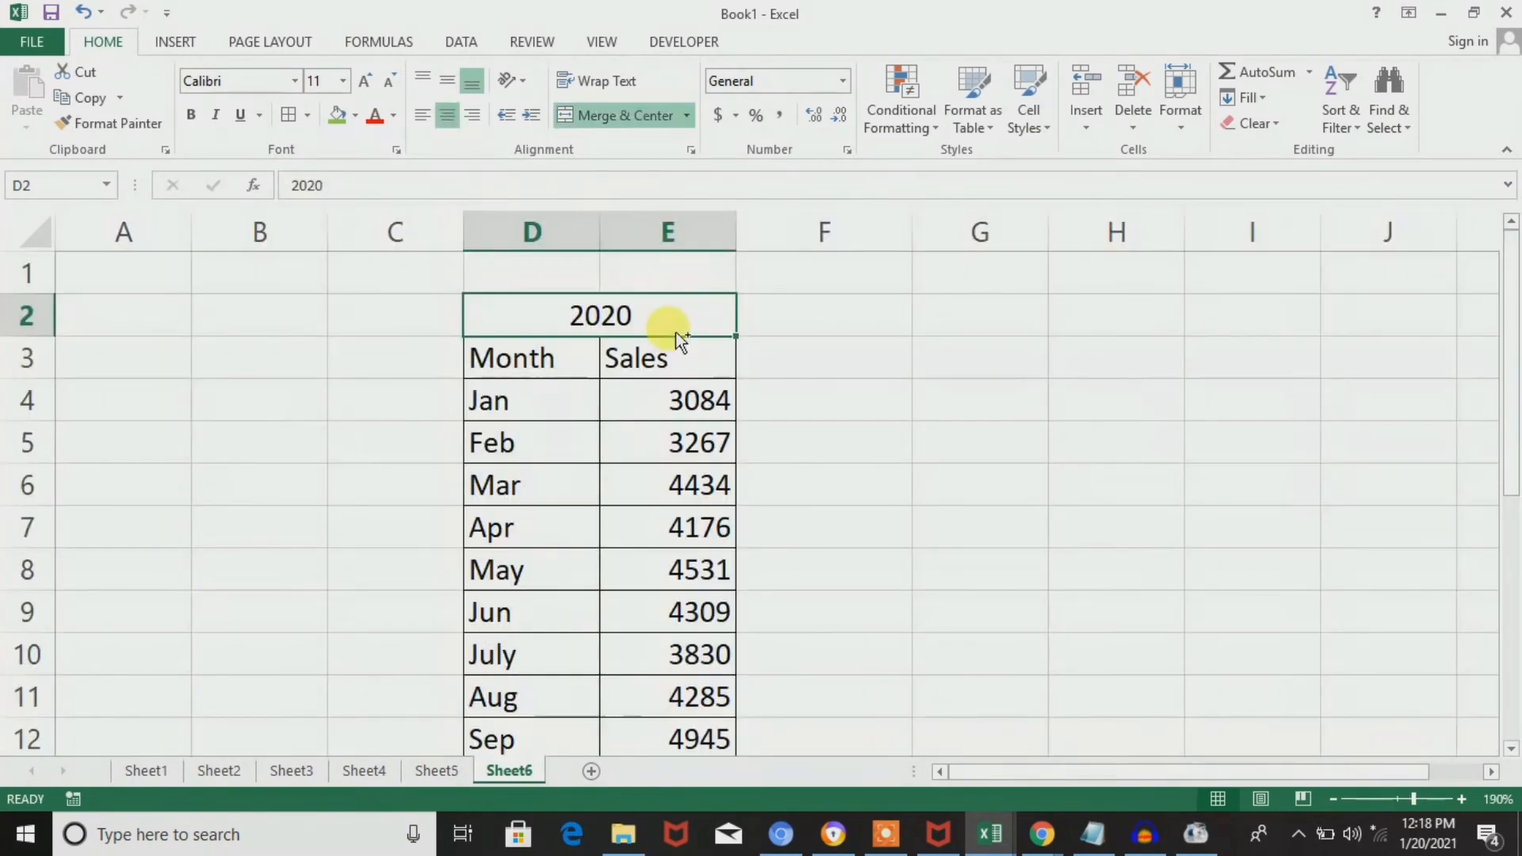
Look through the Month and Sales columns of the Sheet6 table, selecting D3:D19 and E3:E19 in turn.
key(ctrl+shift+Down)
key(Up)
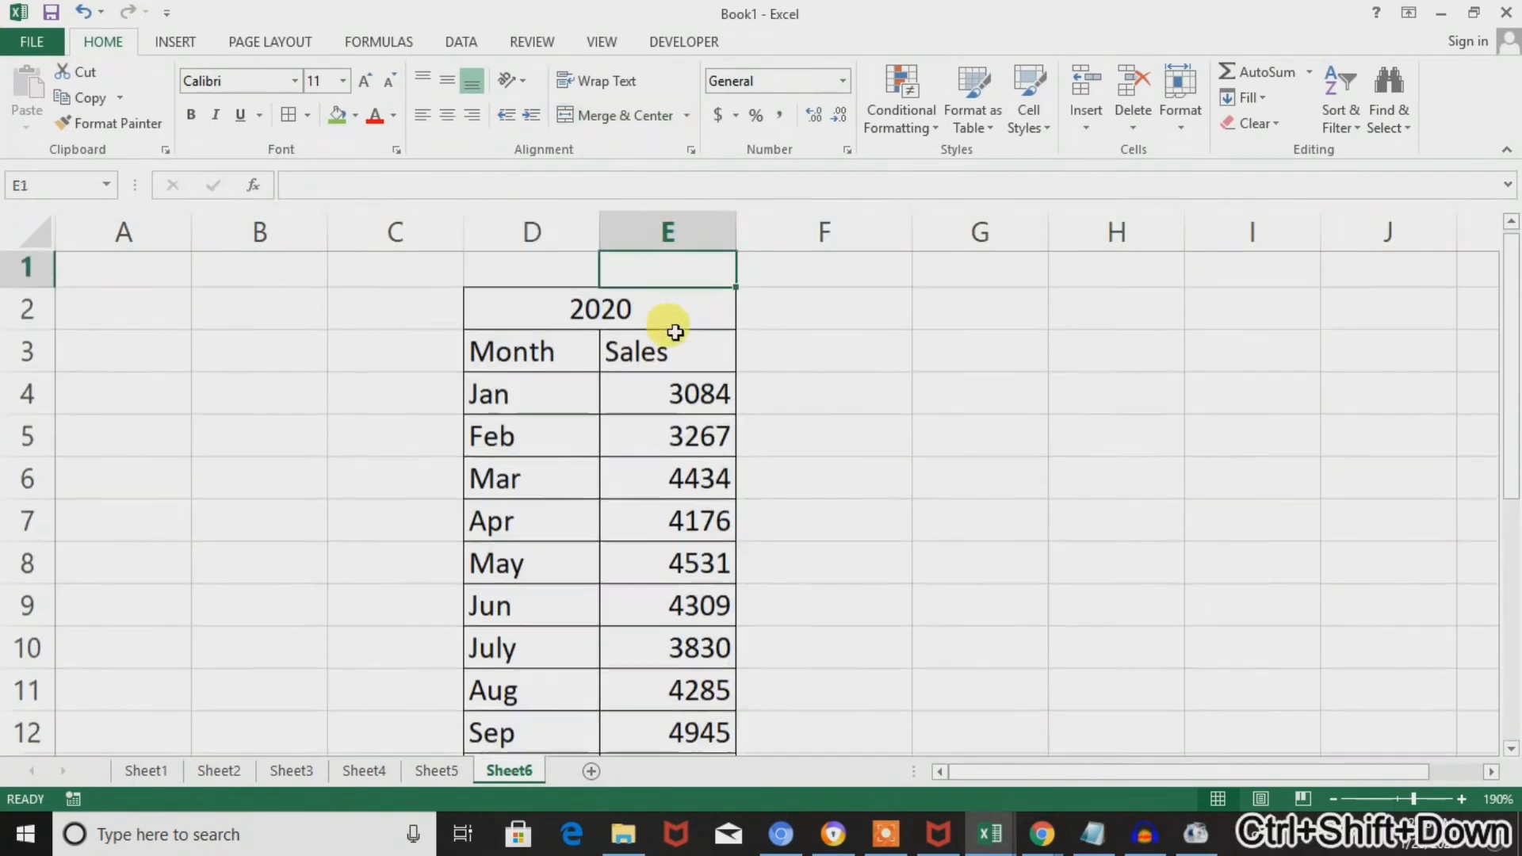
key(Down)
key(Down)
key(ctrl+shift+Down)
key(Up)
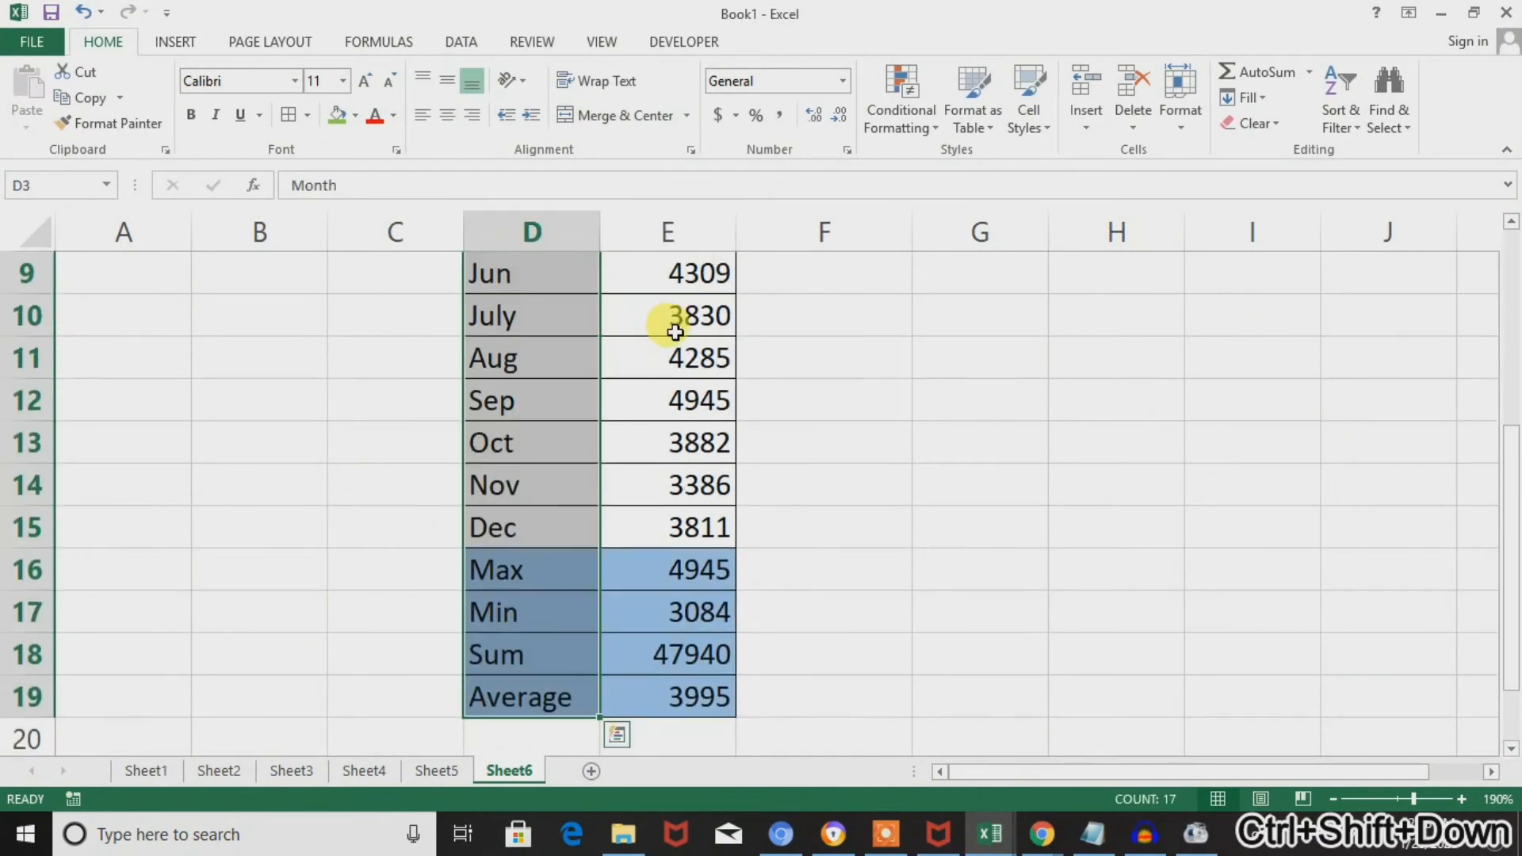
key(Down)
key(Right)
key(ctrl+shift+Down)
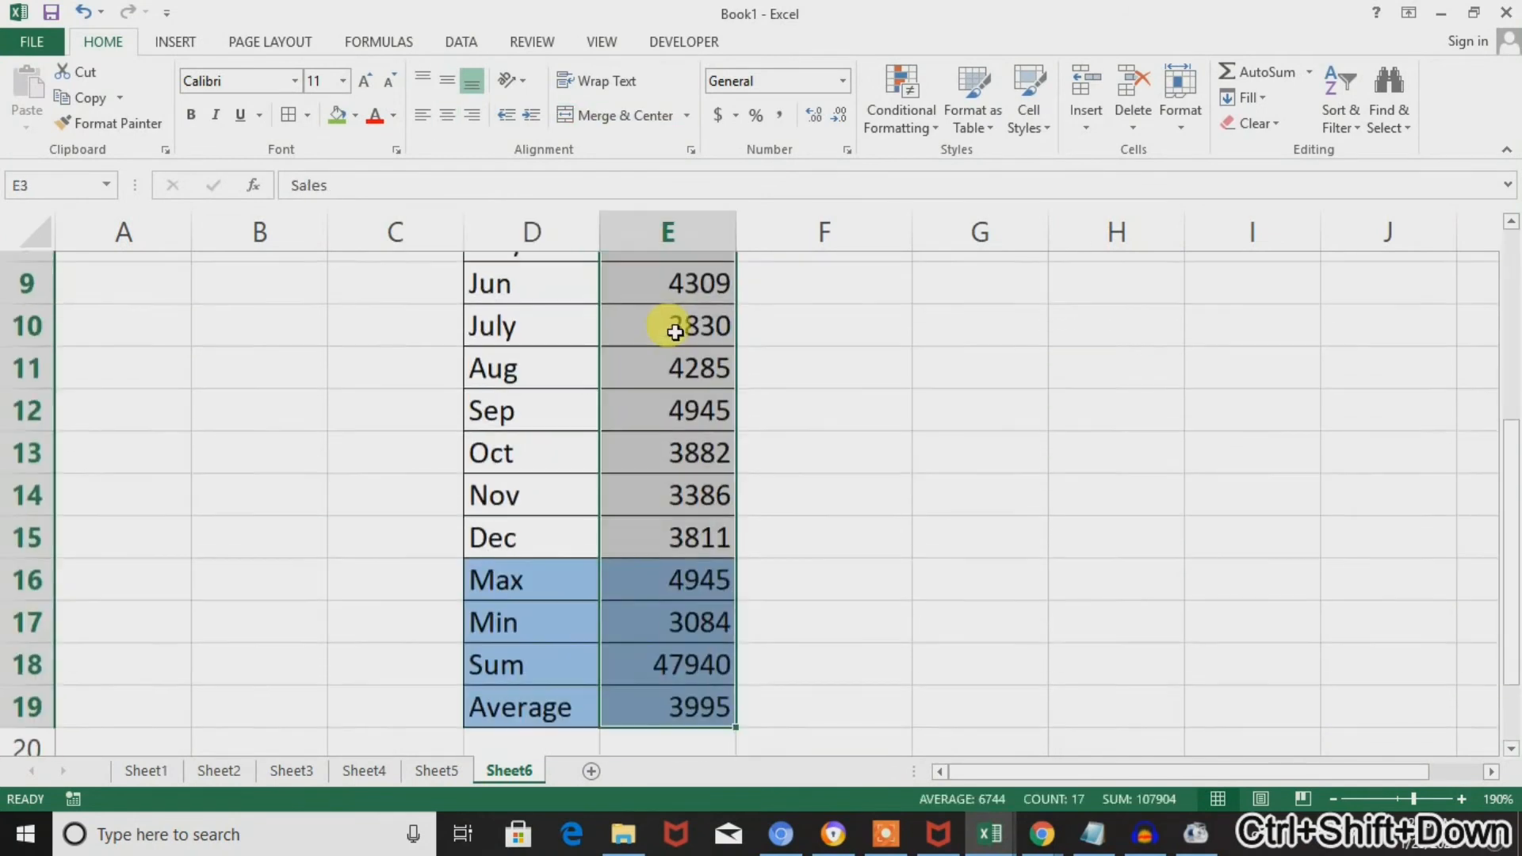
key(ctrl+shift+Up)
key(Down)
key(Left)
key(ctrl+Down)
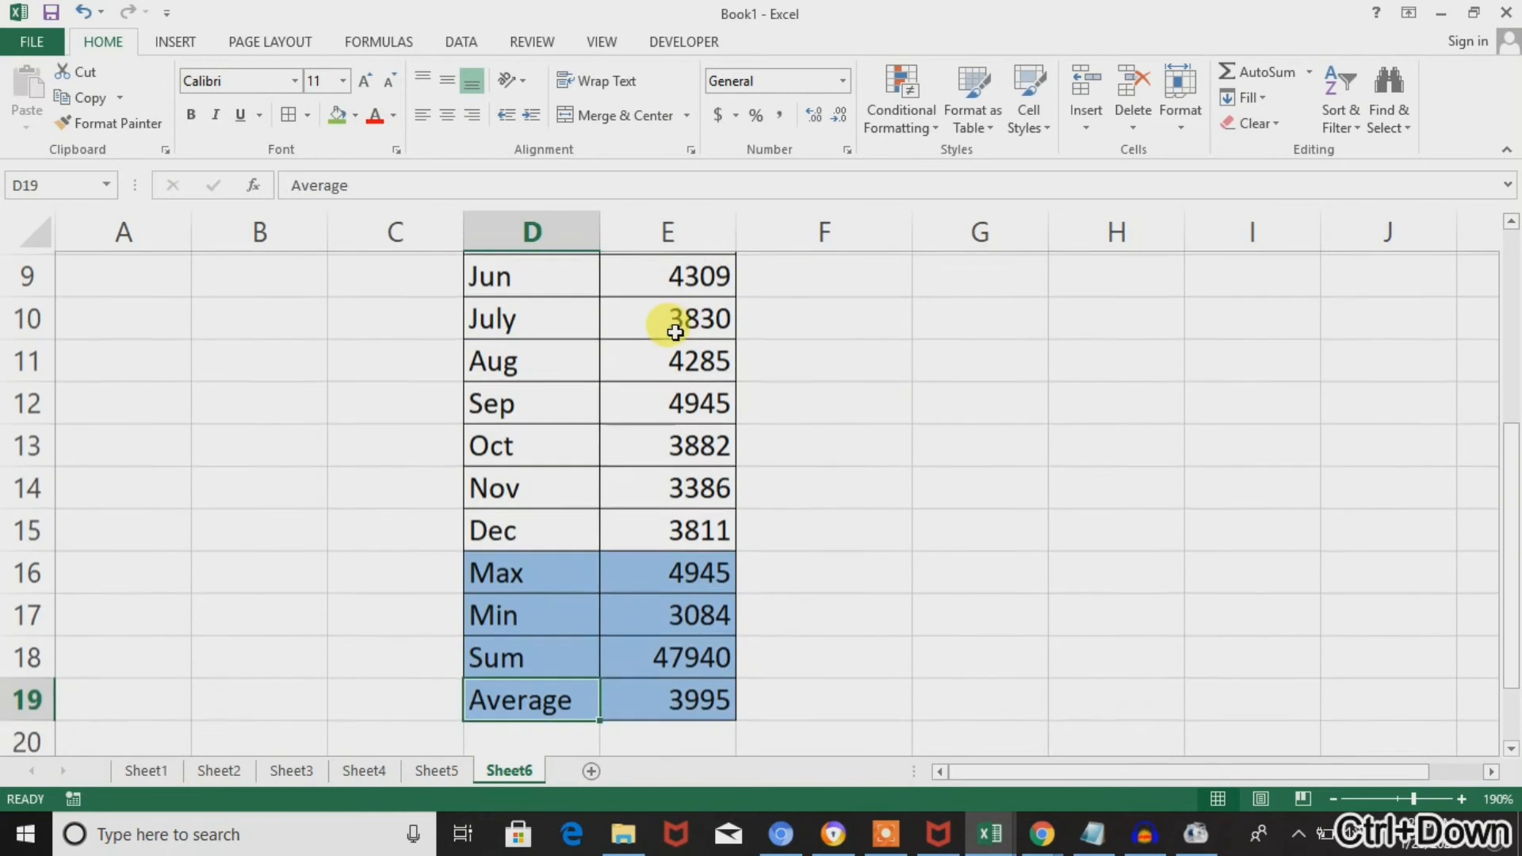
Go through the summary labels in column D and select the Max to Average results in E16:E19.
key(Up)
key(Up)
key(Up)
key(Return)
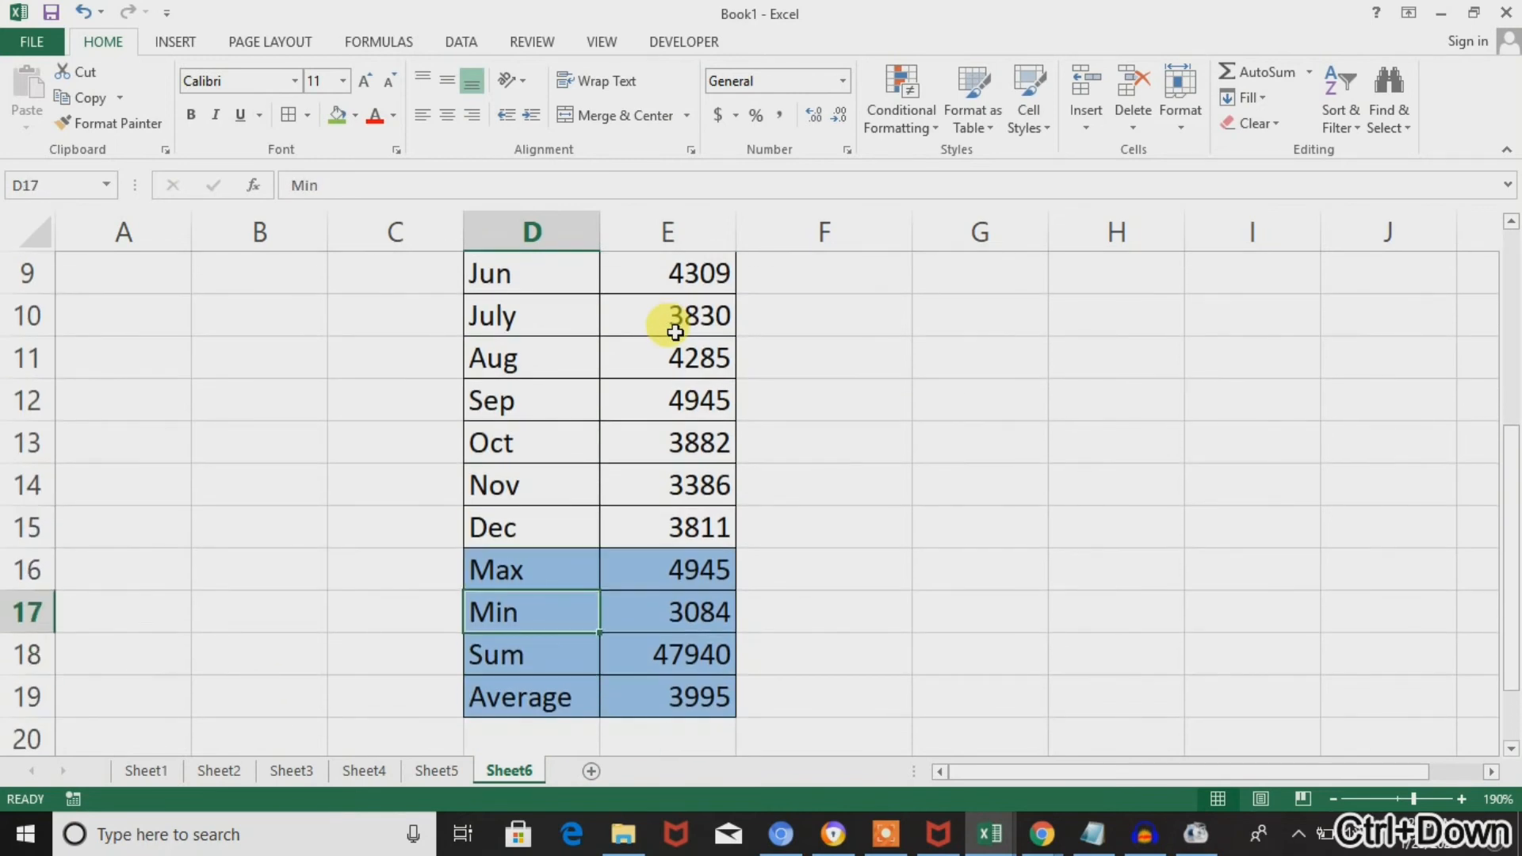
key(Return)
key(Return)
key(shift+Return)
key(shift+Return)
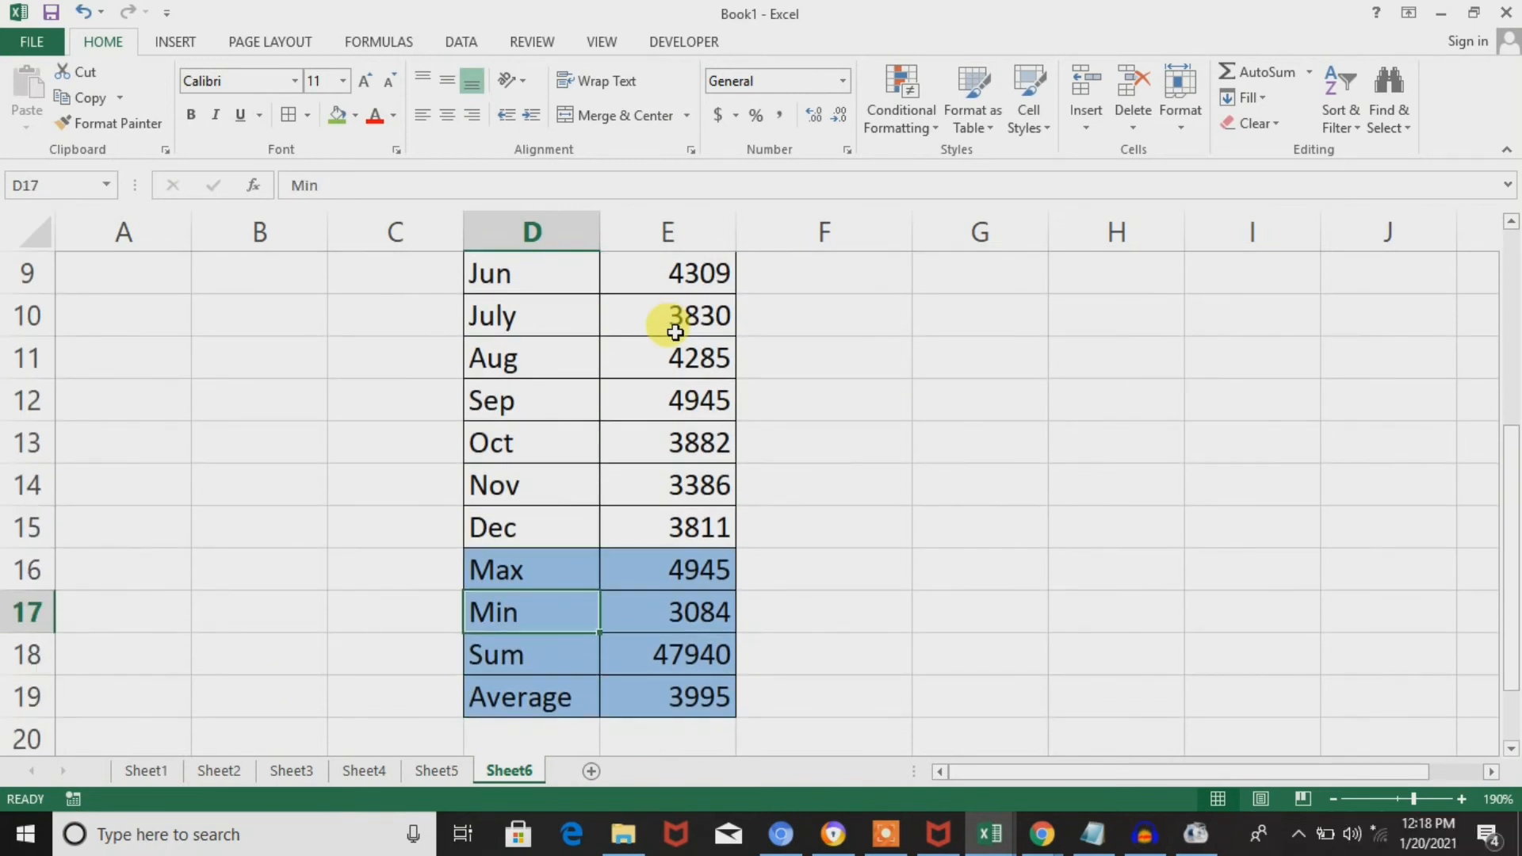
key(Tab)
key(shift+Return)
key(ctrl+shift+Down)
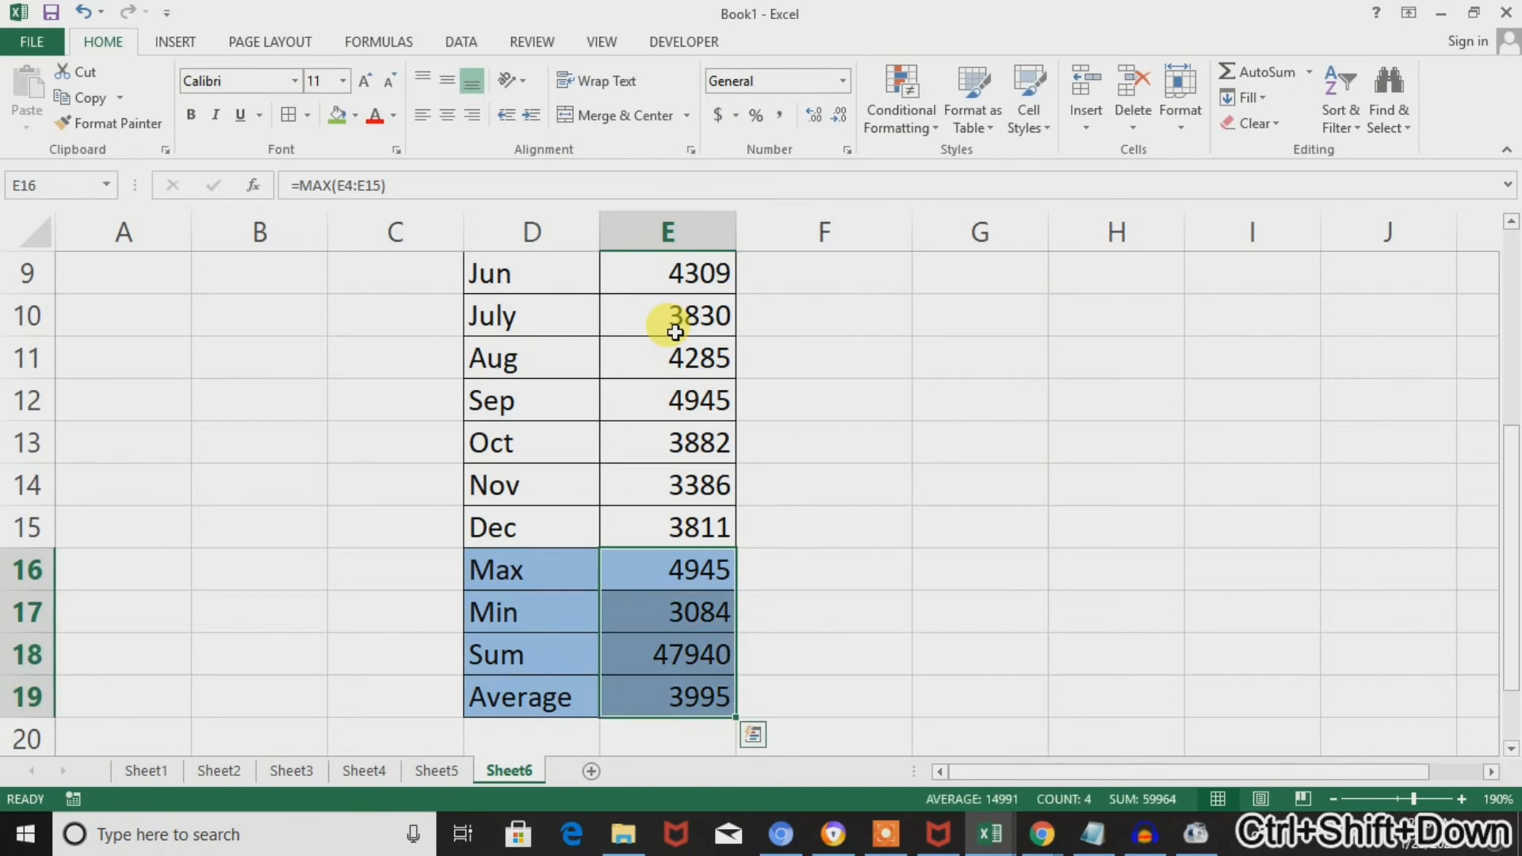
Review the January to December sales from E4 down and reselect the four summary results in E16:E19.
key(ctrl+Up)
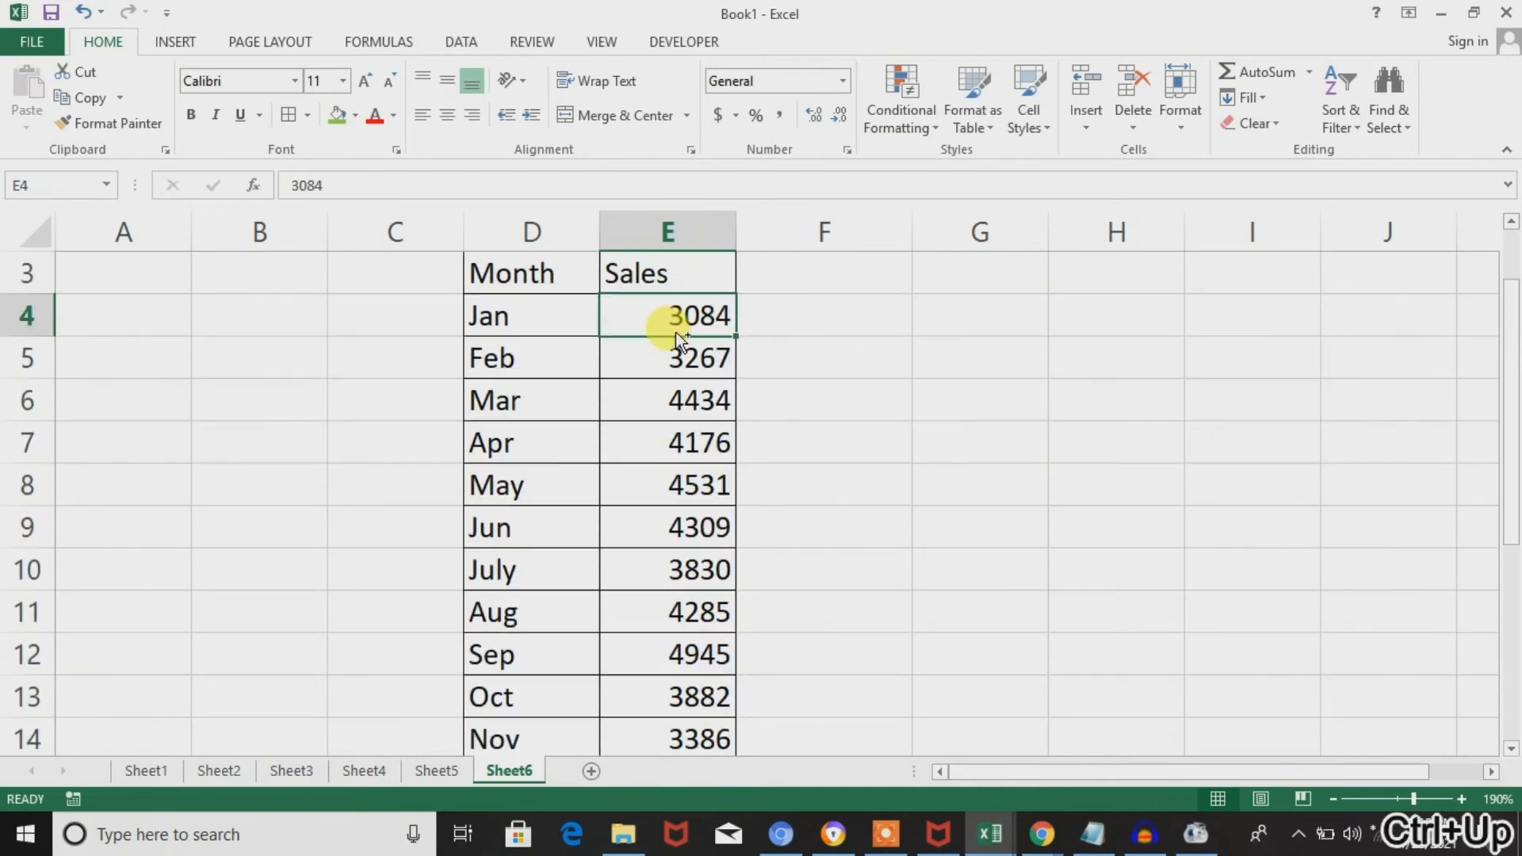
key(ctrl+shift+Down)
key(Up)
key(Down)
key(Down)
key(ctrl+Down)
key(Down)
key(Down)
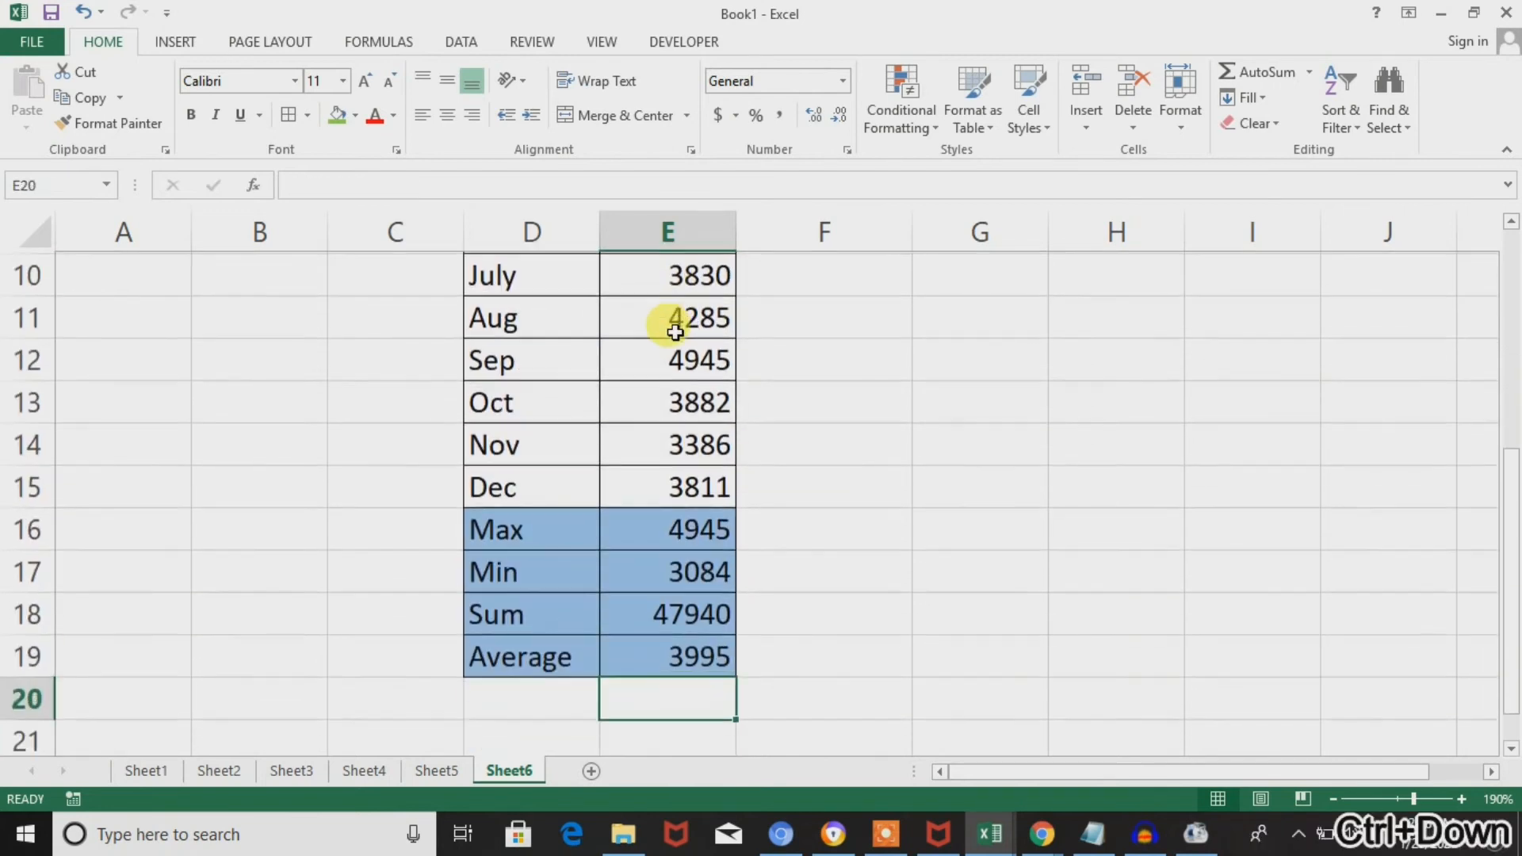
key(Up)
key(Up)
key(Up)
key(Up)
key(Up)
key(ctrl+shift+Down)
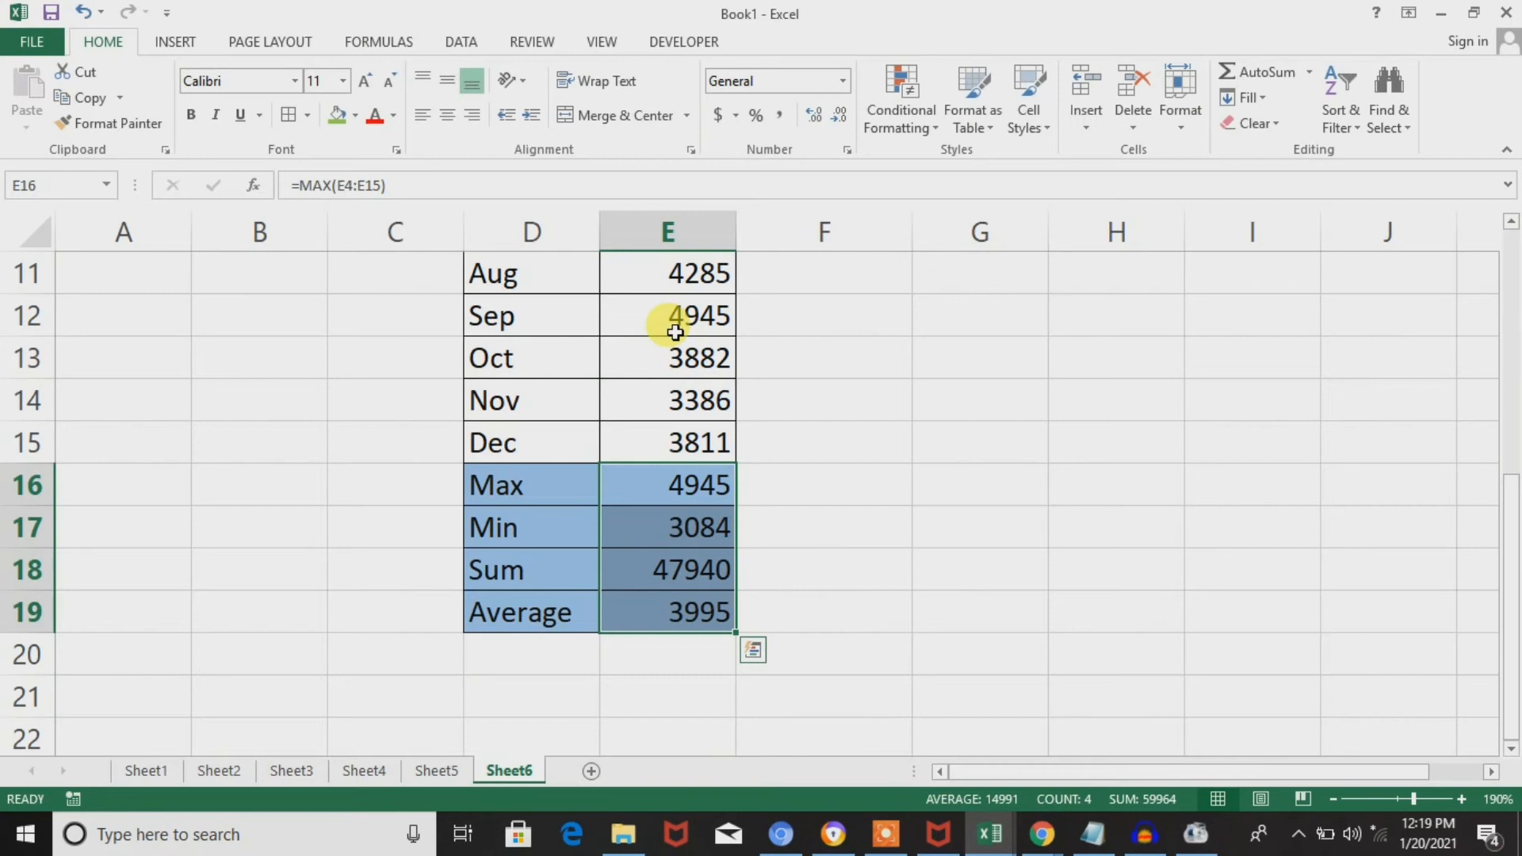
Enter the formula =MAX(E4:E15) in cell F21 to get the highest monthly sales.
click(810, 656)
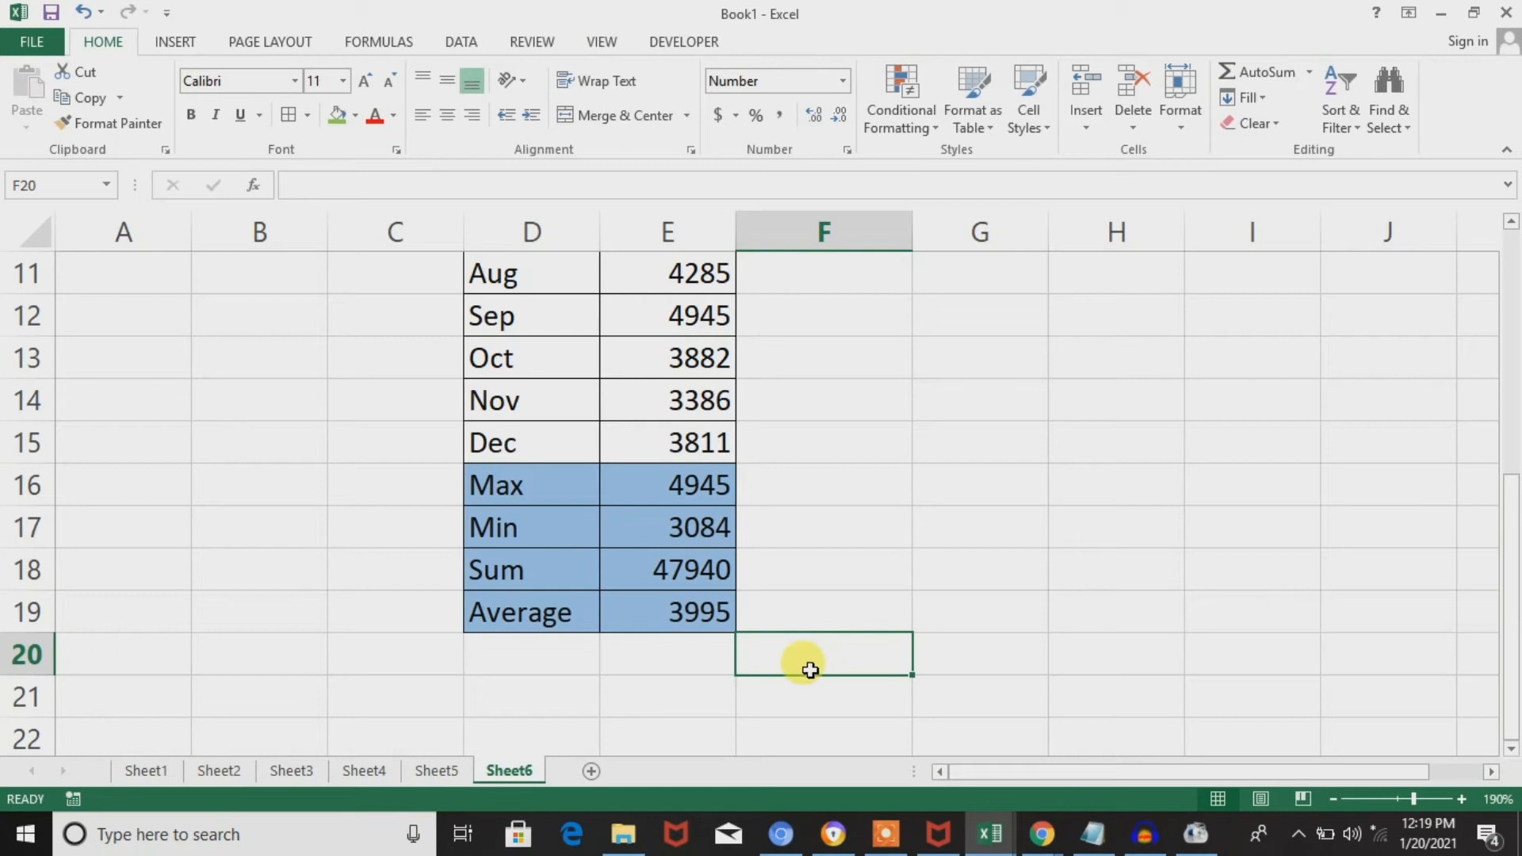
double_click(831, 655)
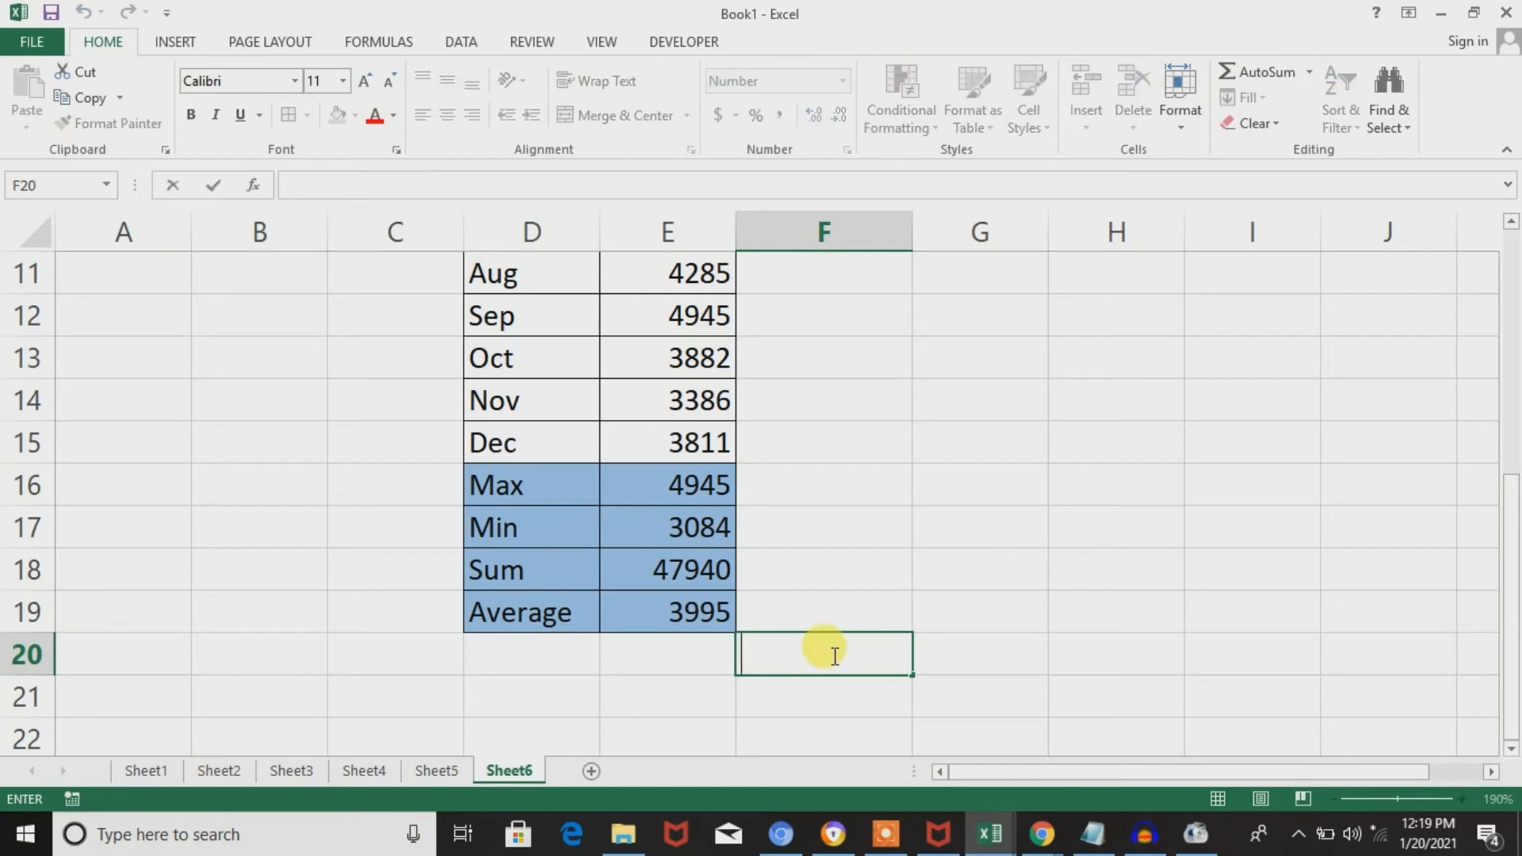
double_click(834, 698)
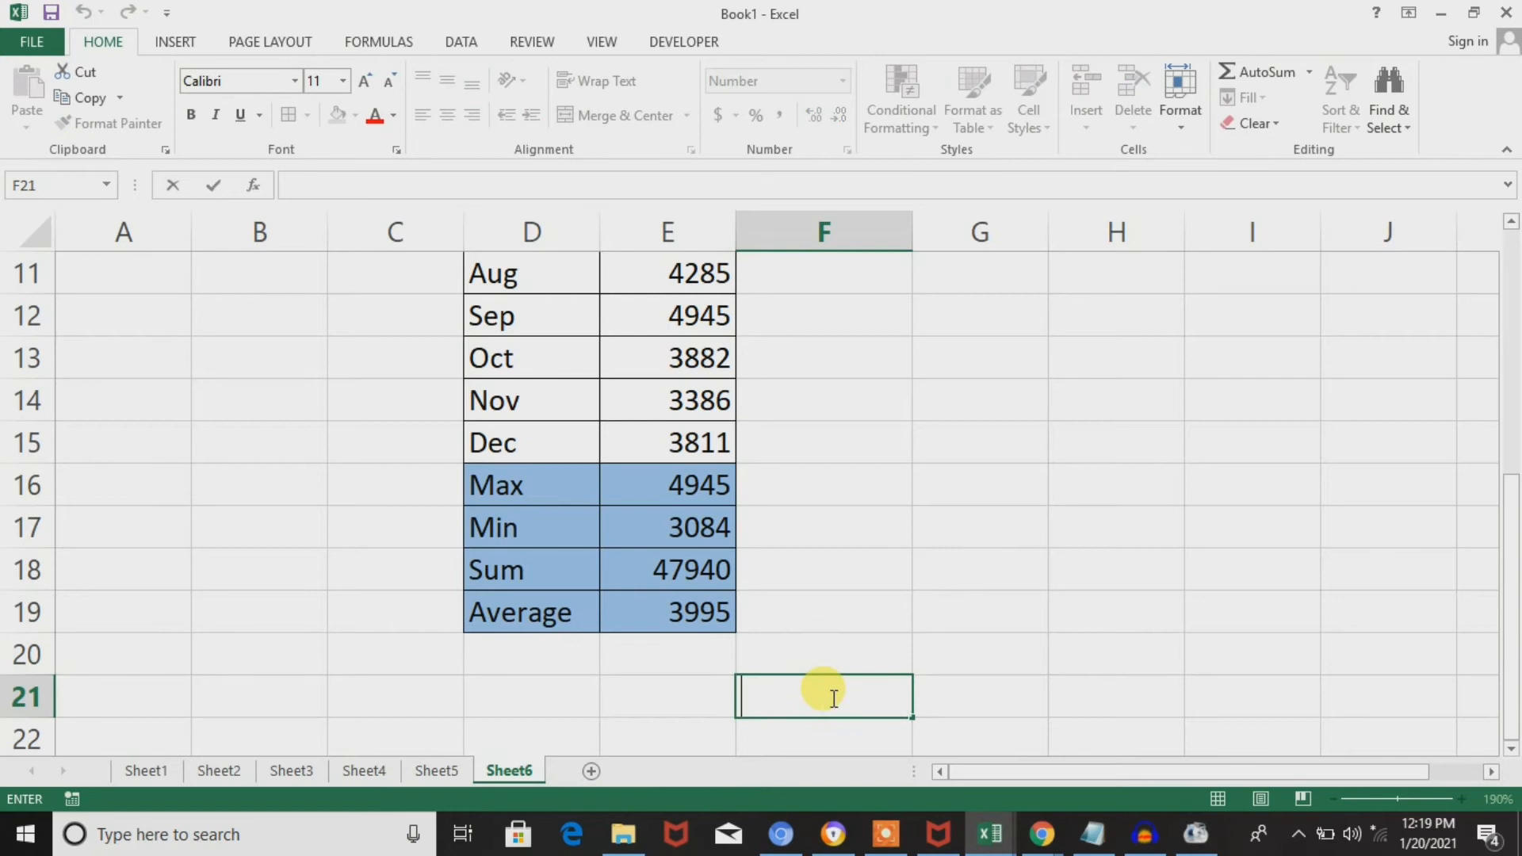
text(=max)
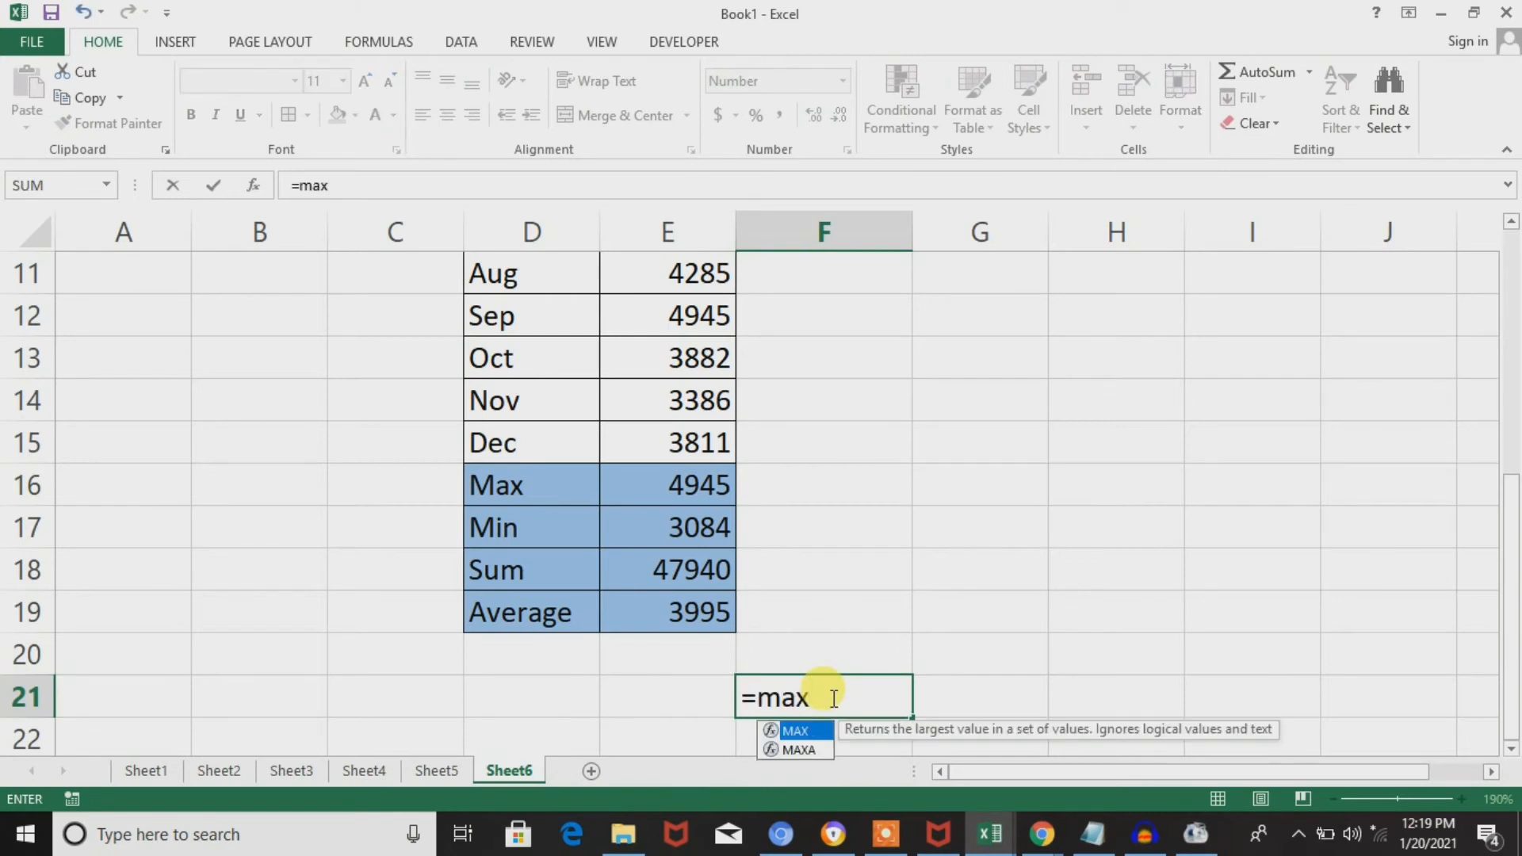
key(Tab)
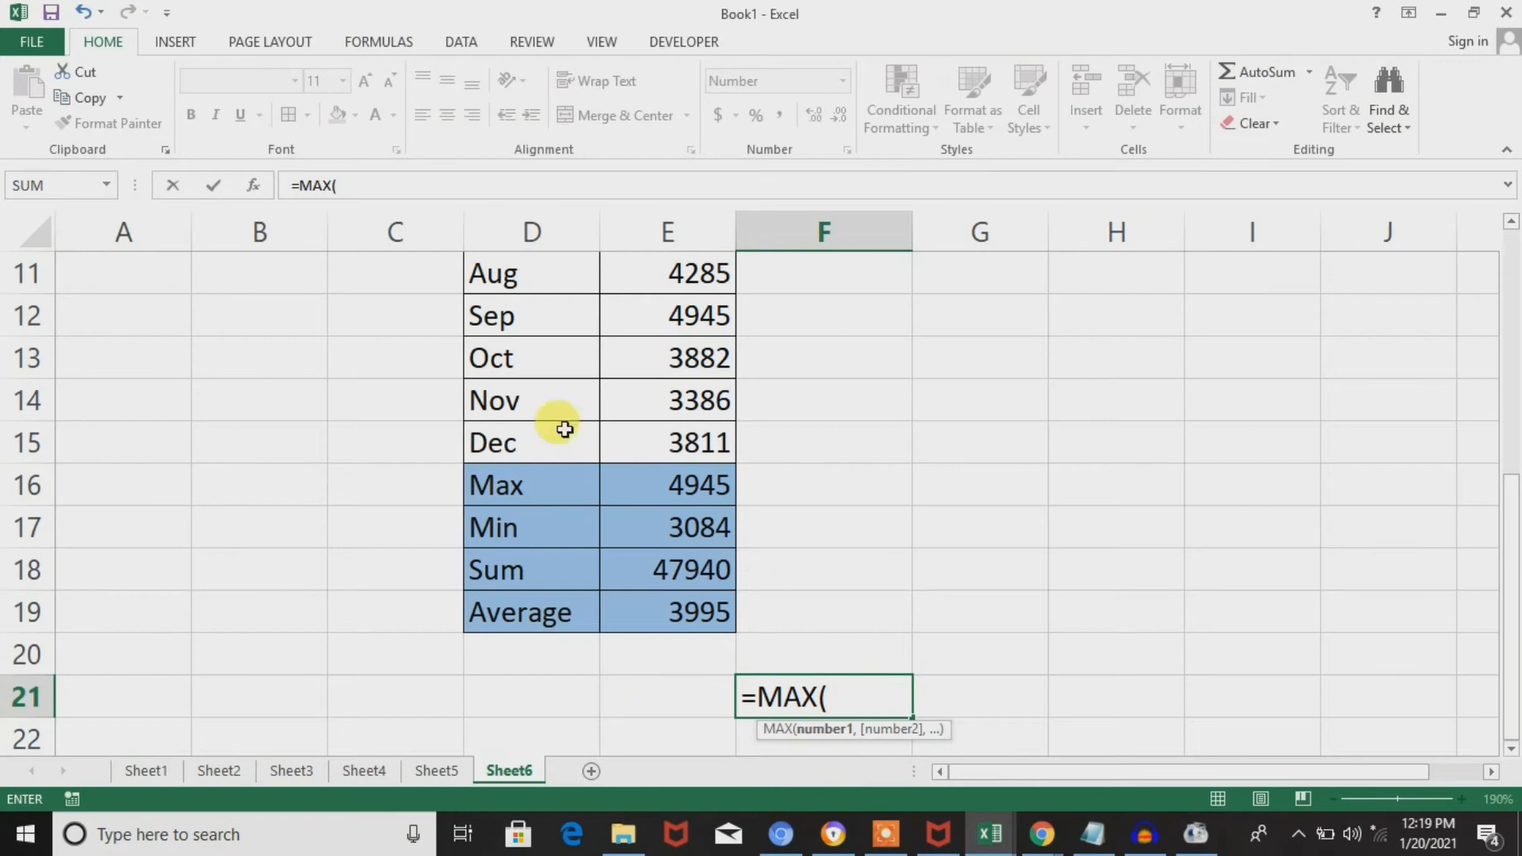
click(855, 697)
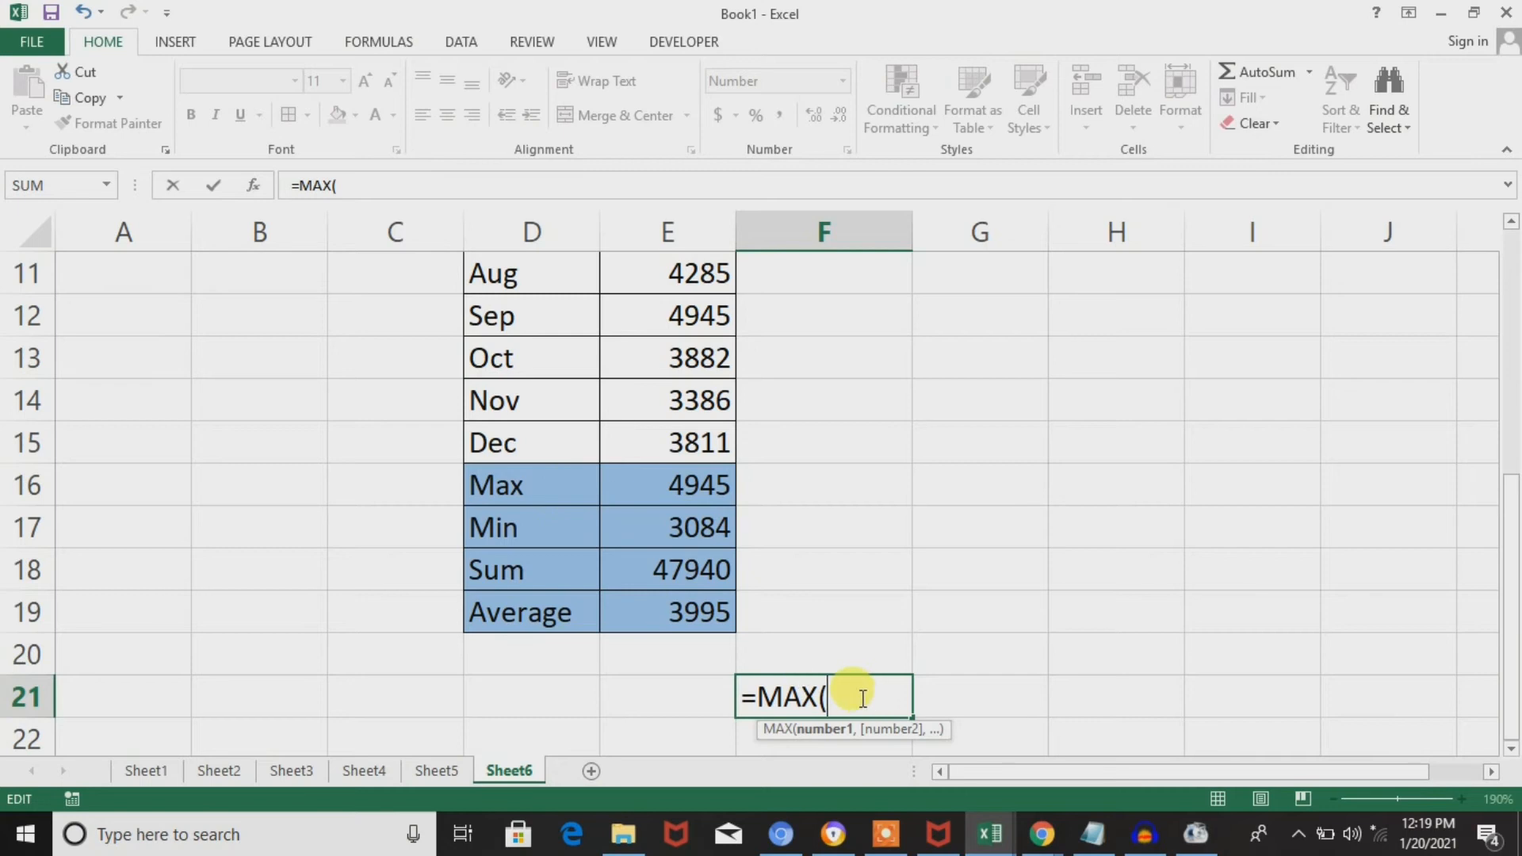
click(704, 441)
key(ctrl+Up)
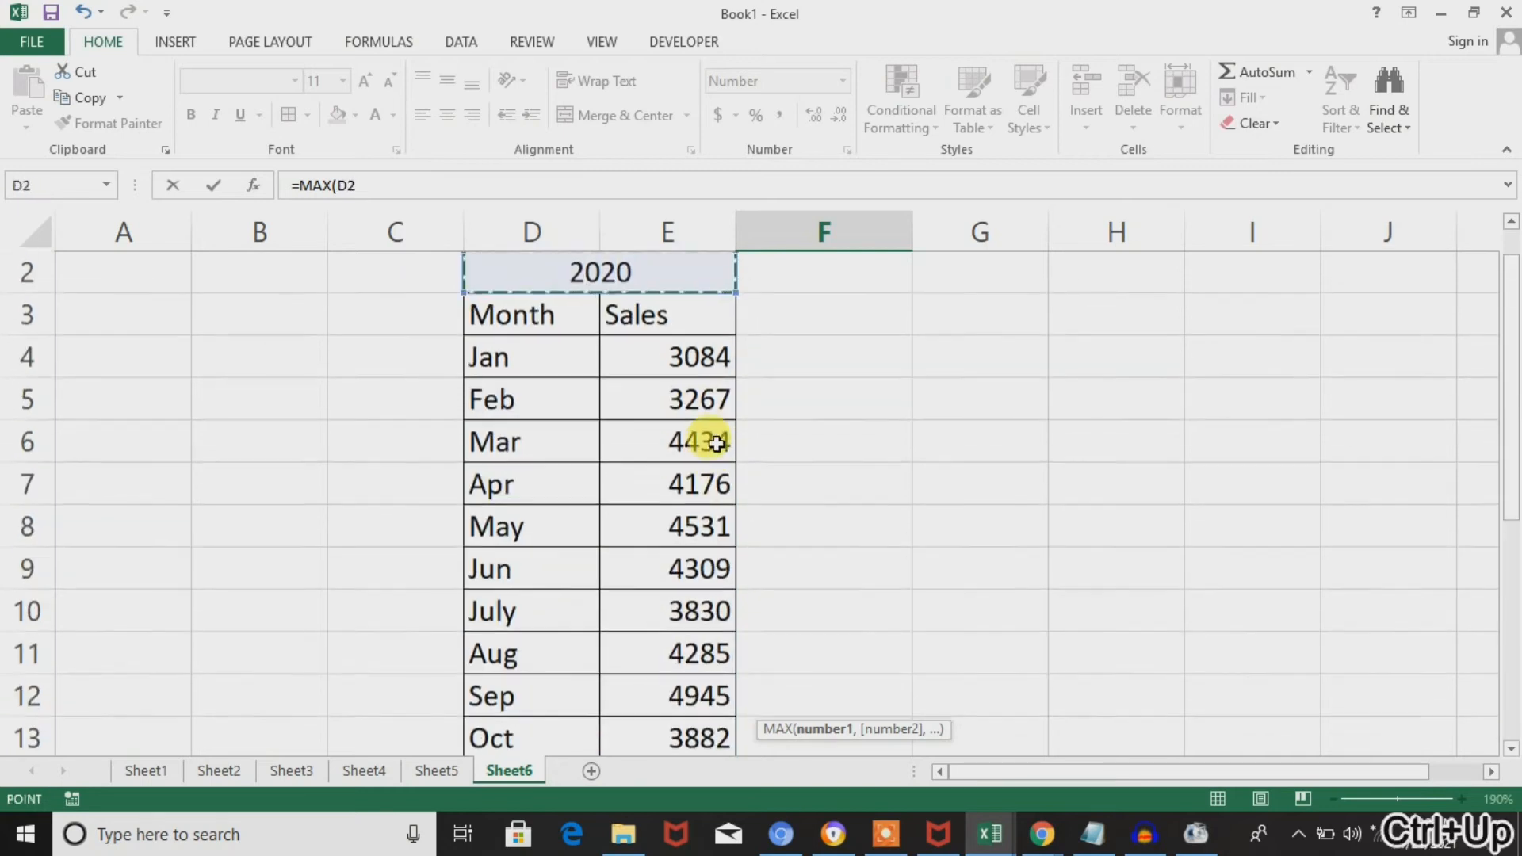
key(shift+Down)
key(shift+Down)
key(shift+Down)
key(shift+Down)
key(shift+Down)
key(shift+Down)
key(shift+Down)
key(shift+Down)
key(shift+Down)
key(shift+Down)
key(shift+Down)
key(shift+Down)
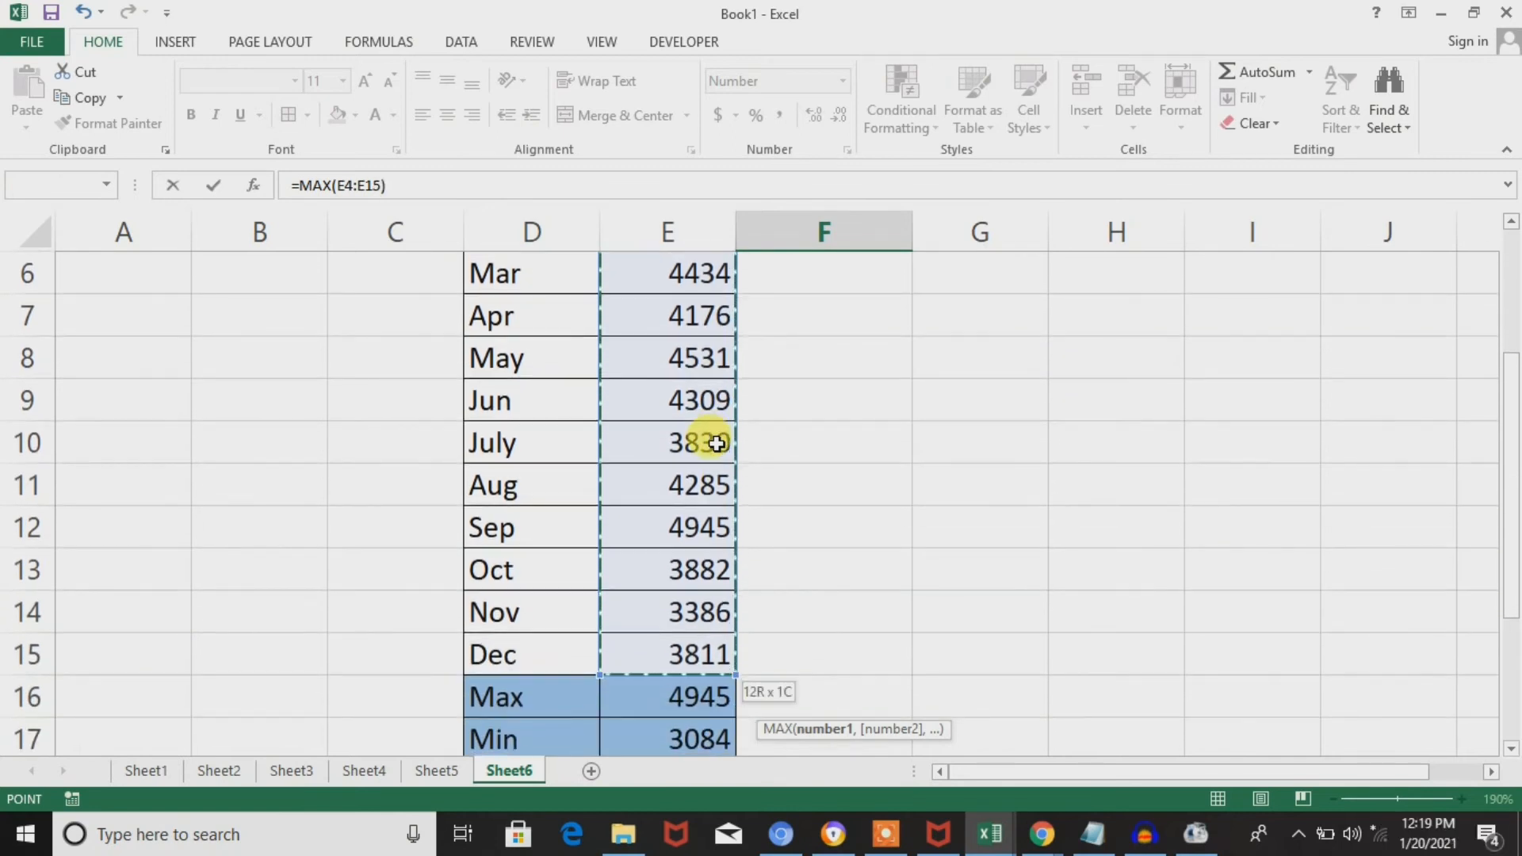
key(Return)
key(Up)
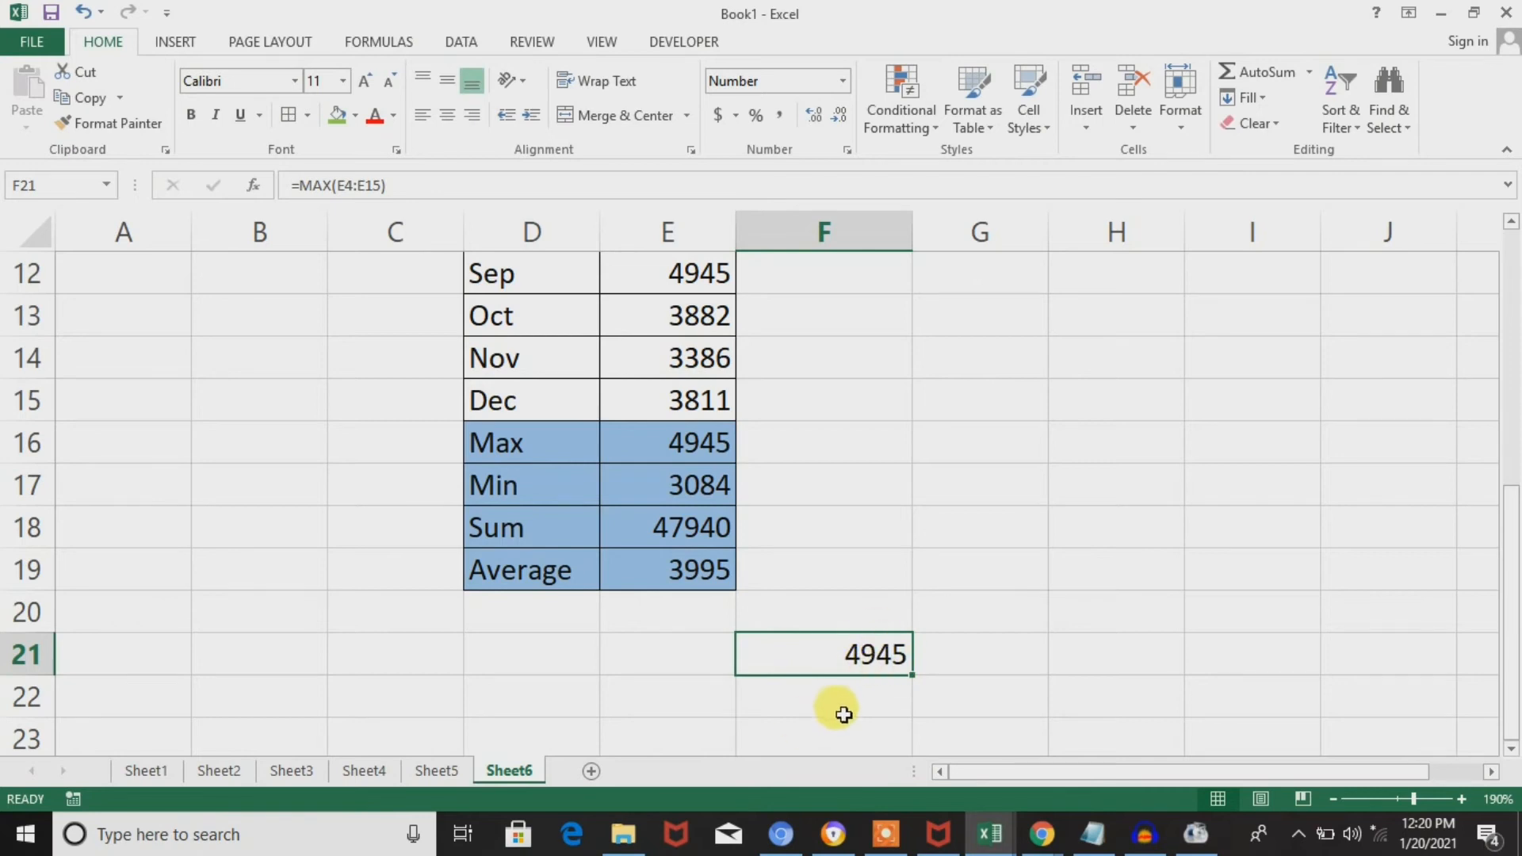
click(958, 640)
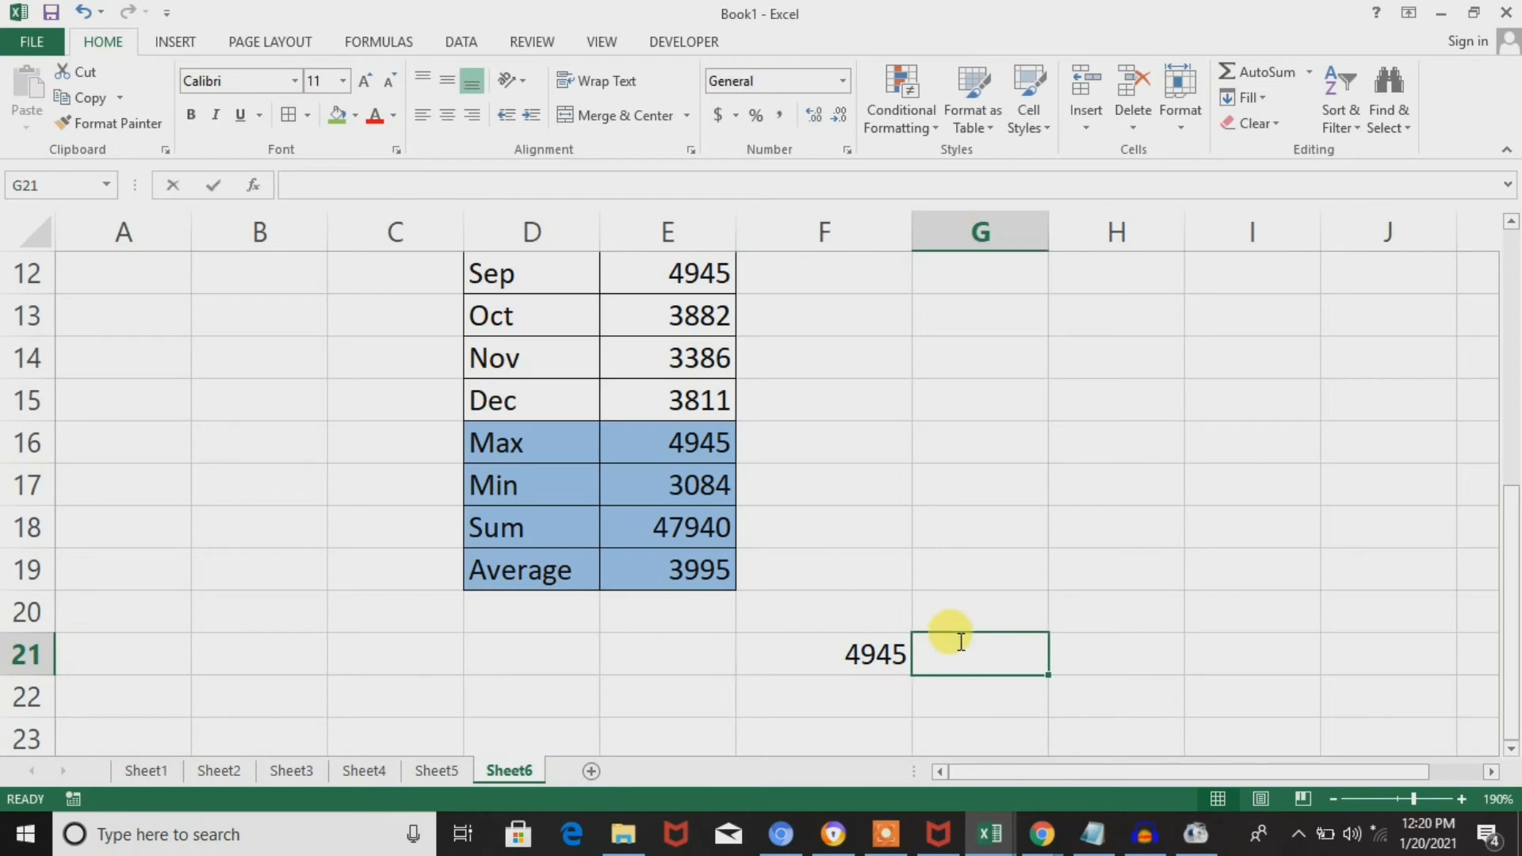
text(max=)
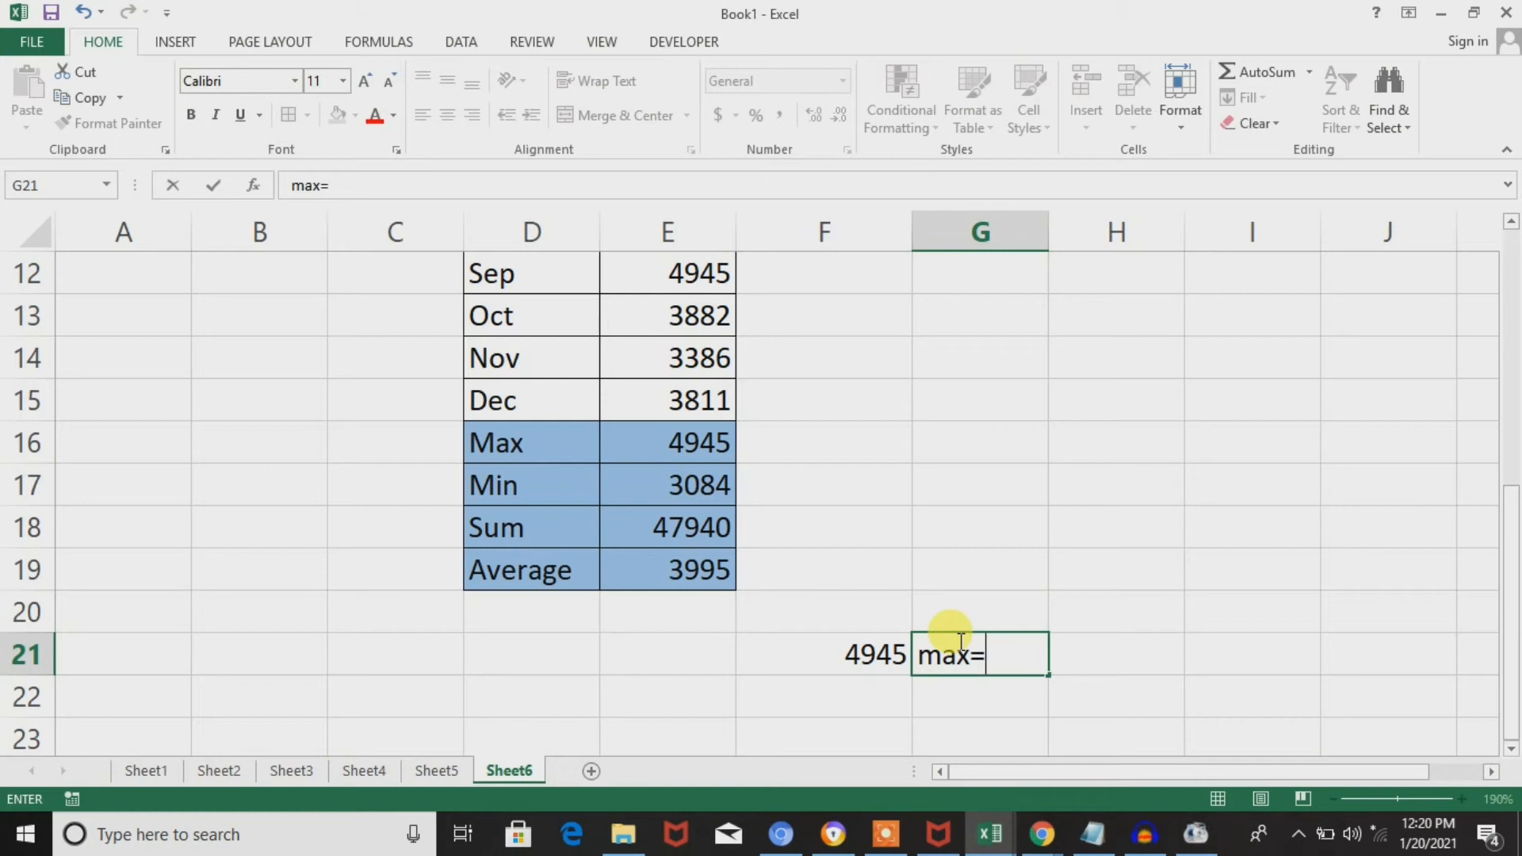
click(858, 655)
click(992, 661)
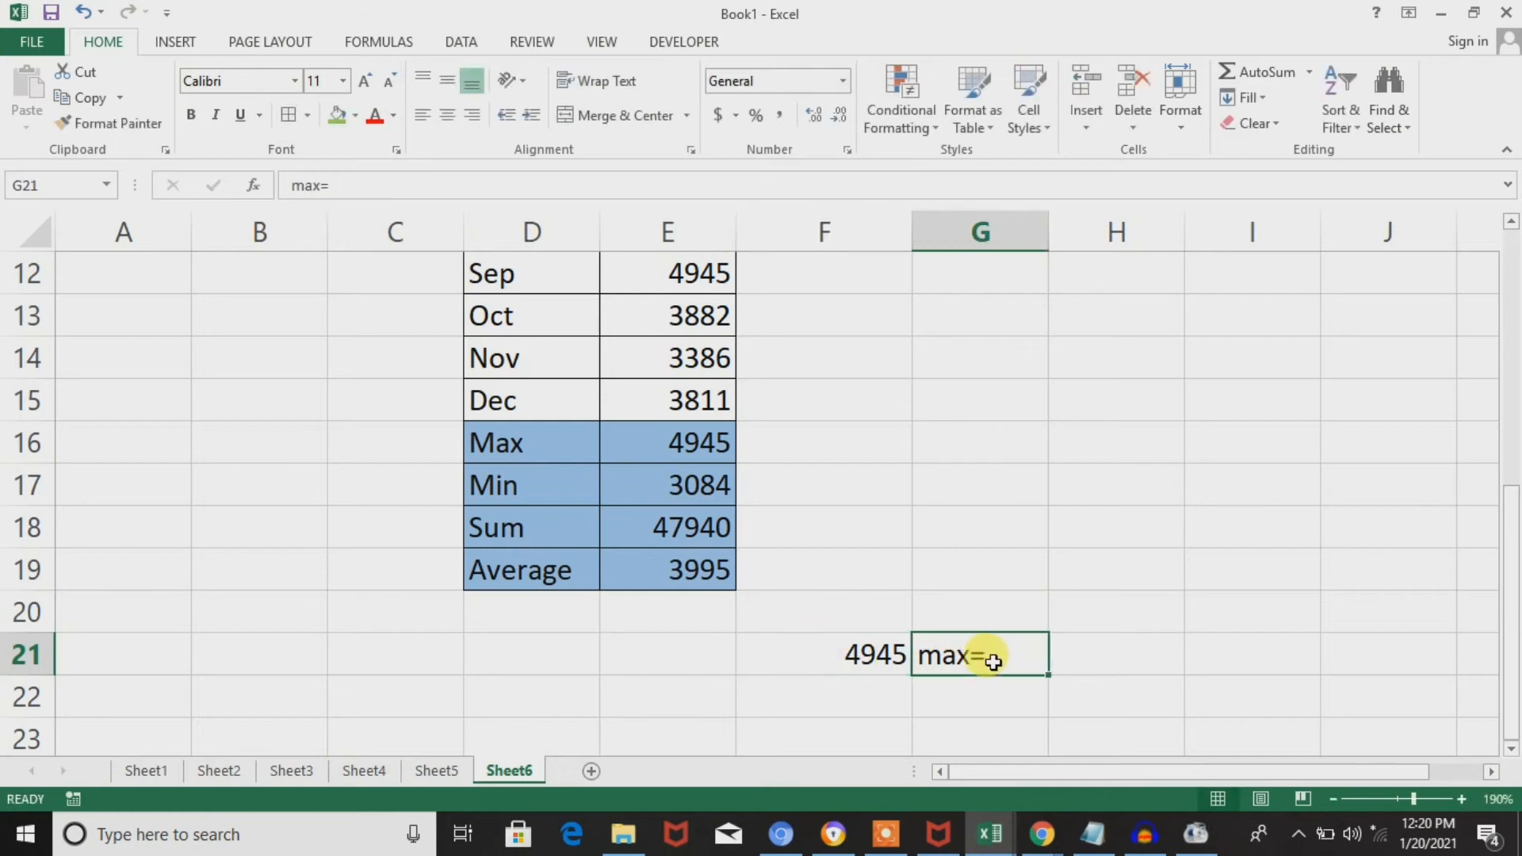
key(Delete)
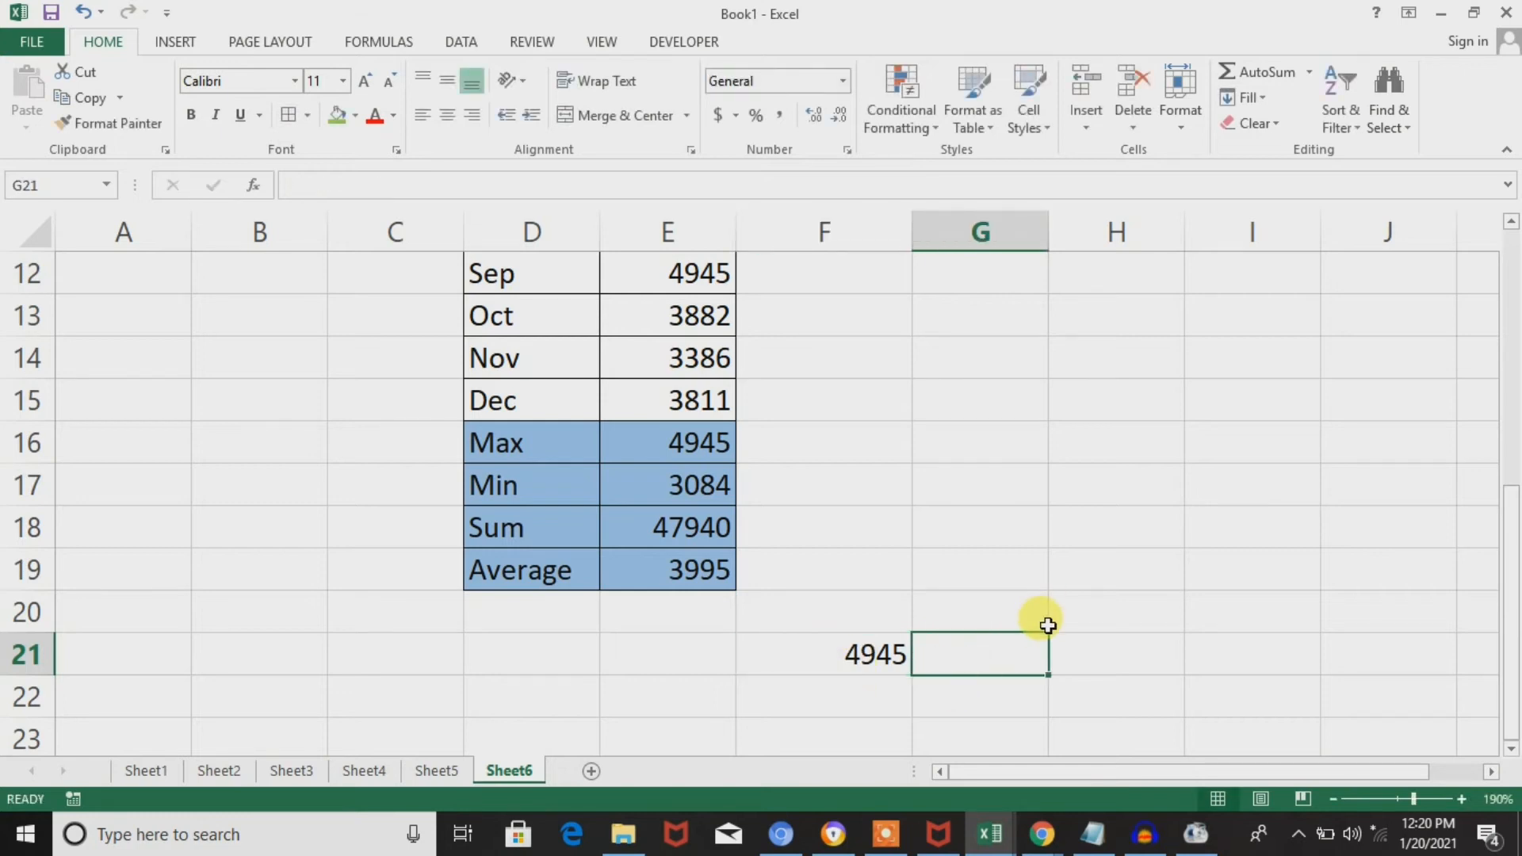
Put a text label before the MAX function in F21 so the formula reads ="max"&MAX(E4:E15).
double_click(860, 658)
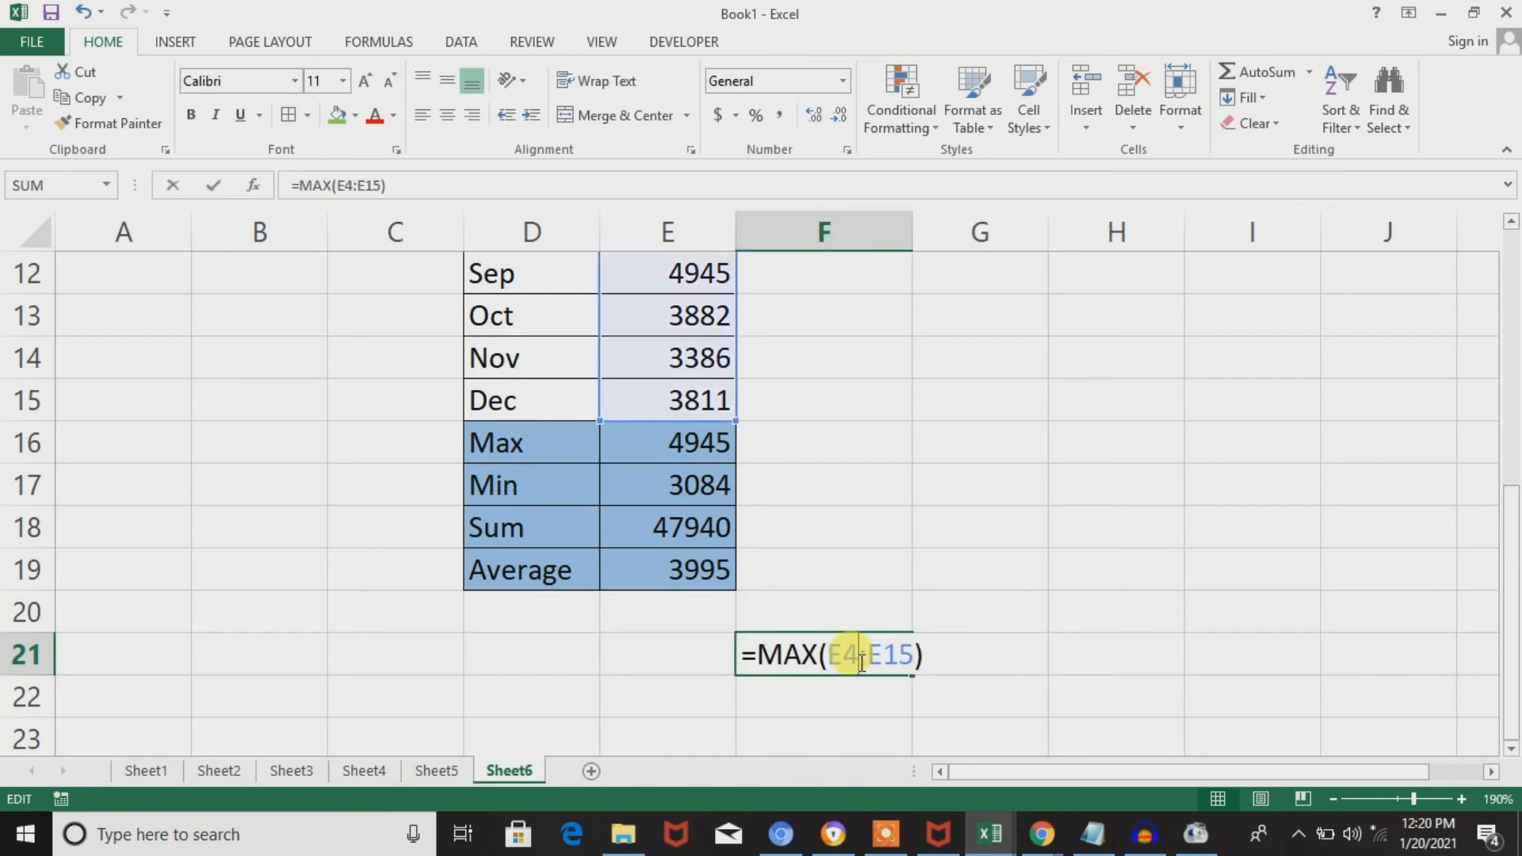
click(758, 655)
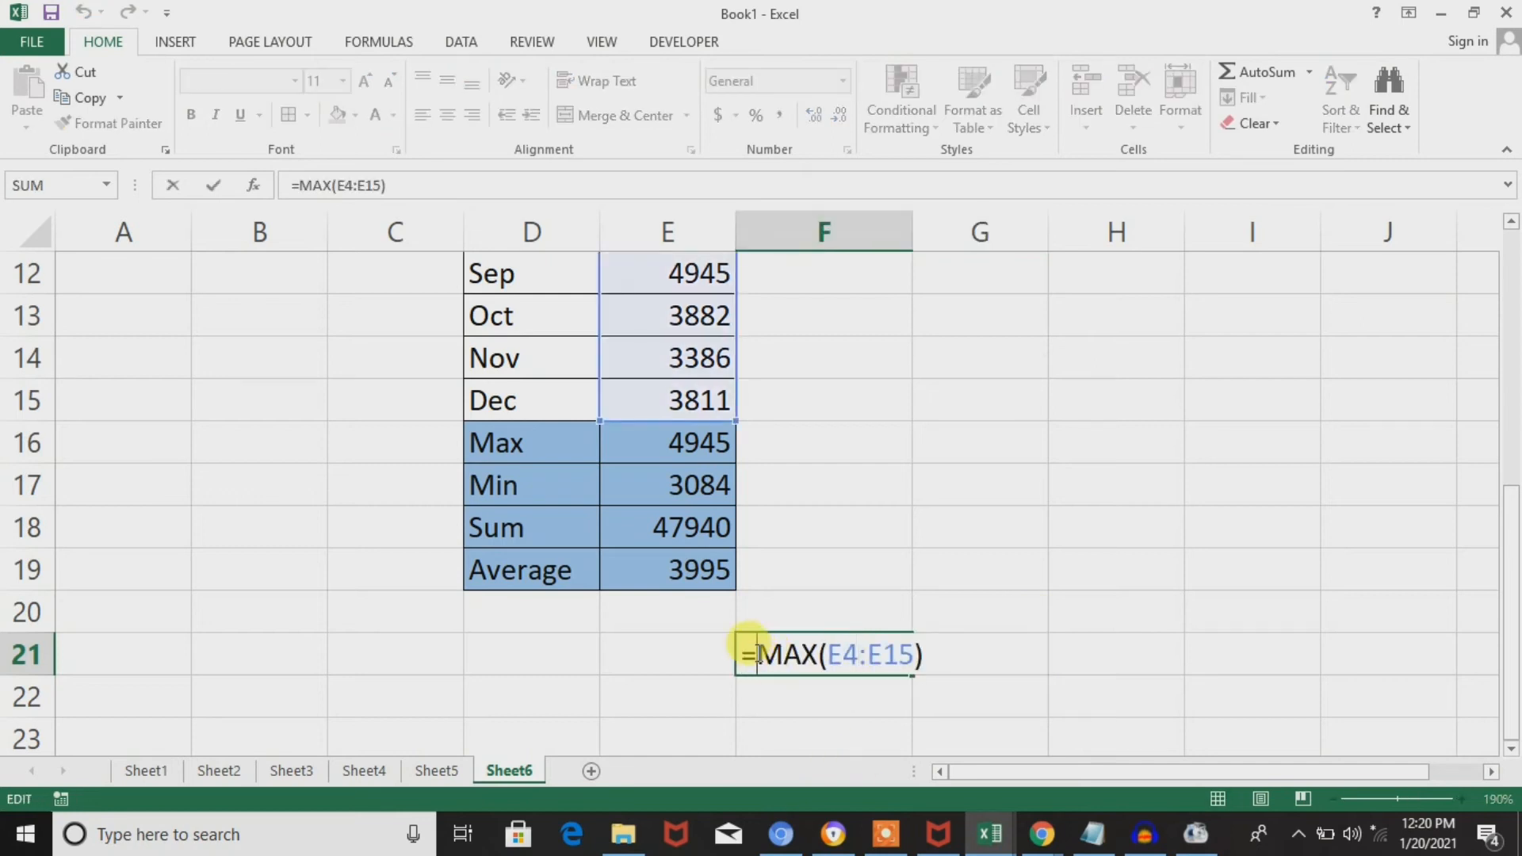
text("max)
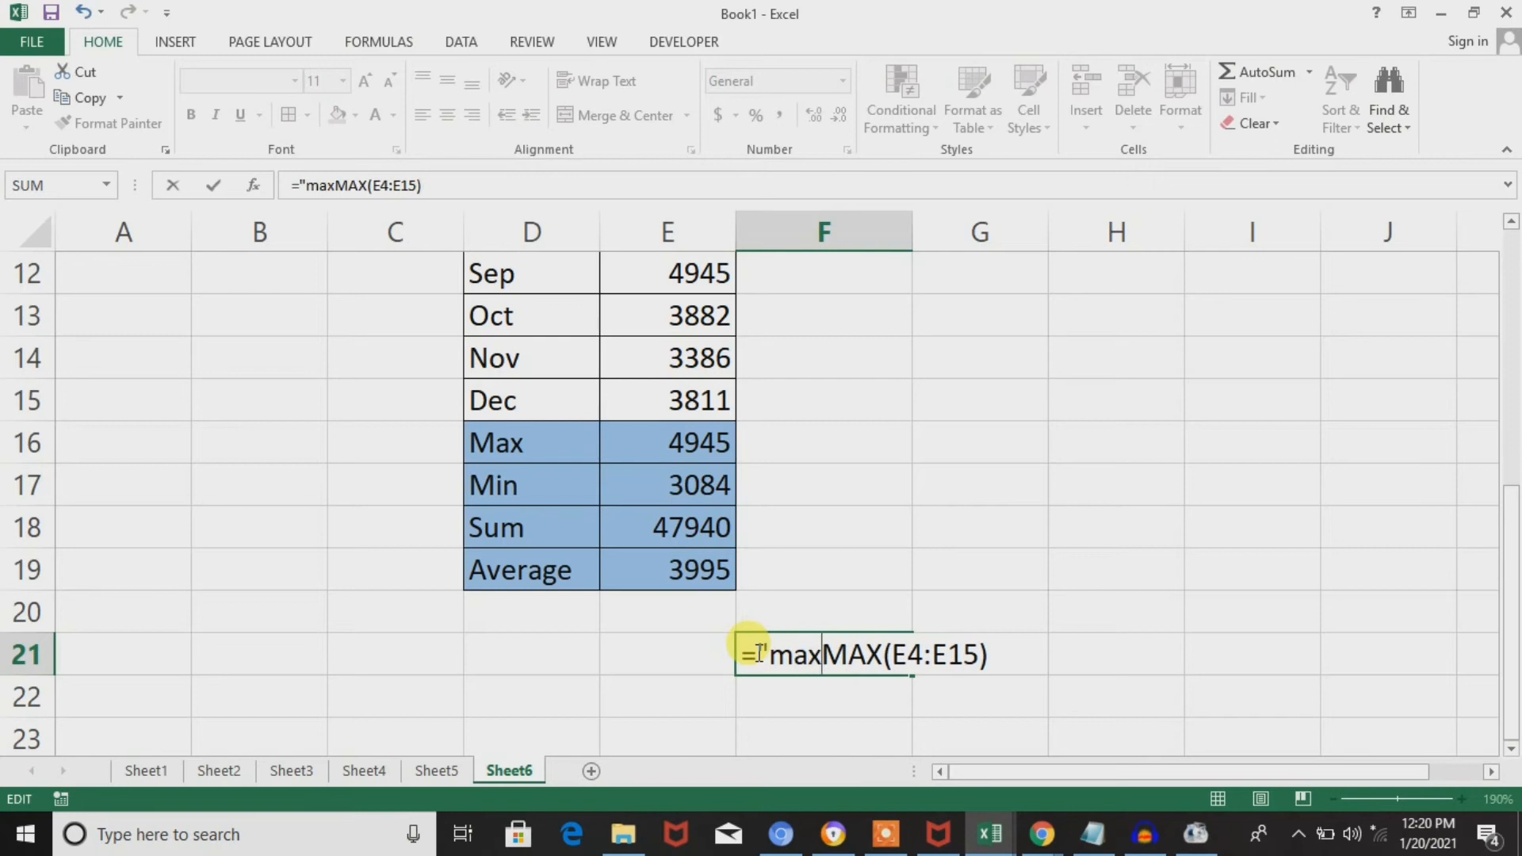
text(")
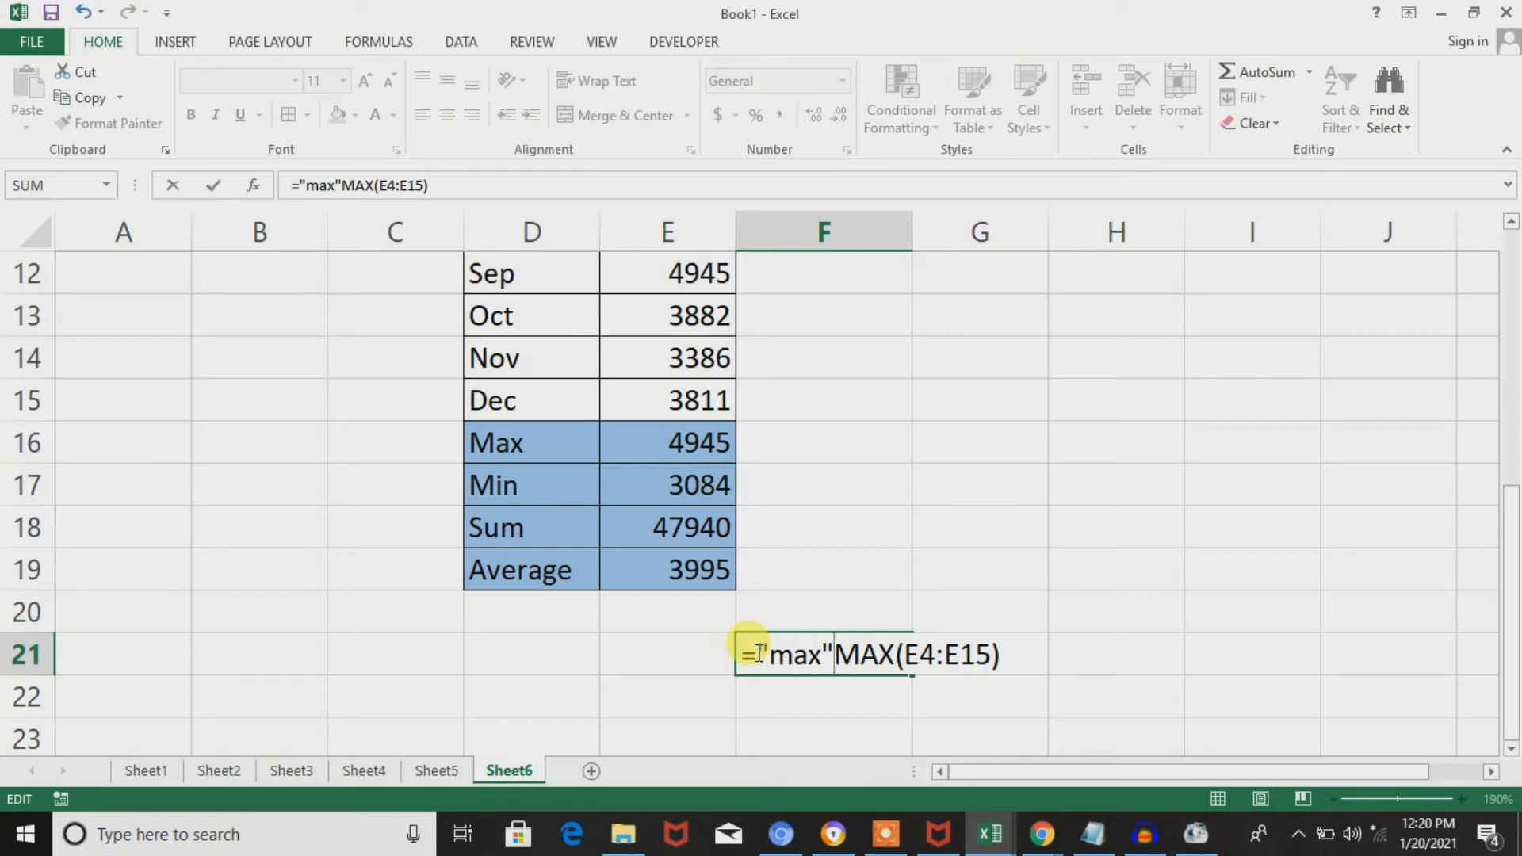
text(&)
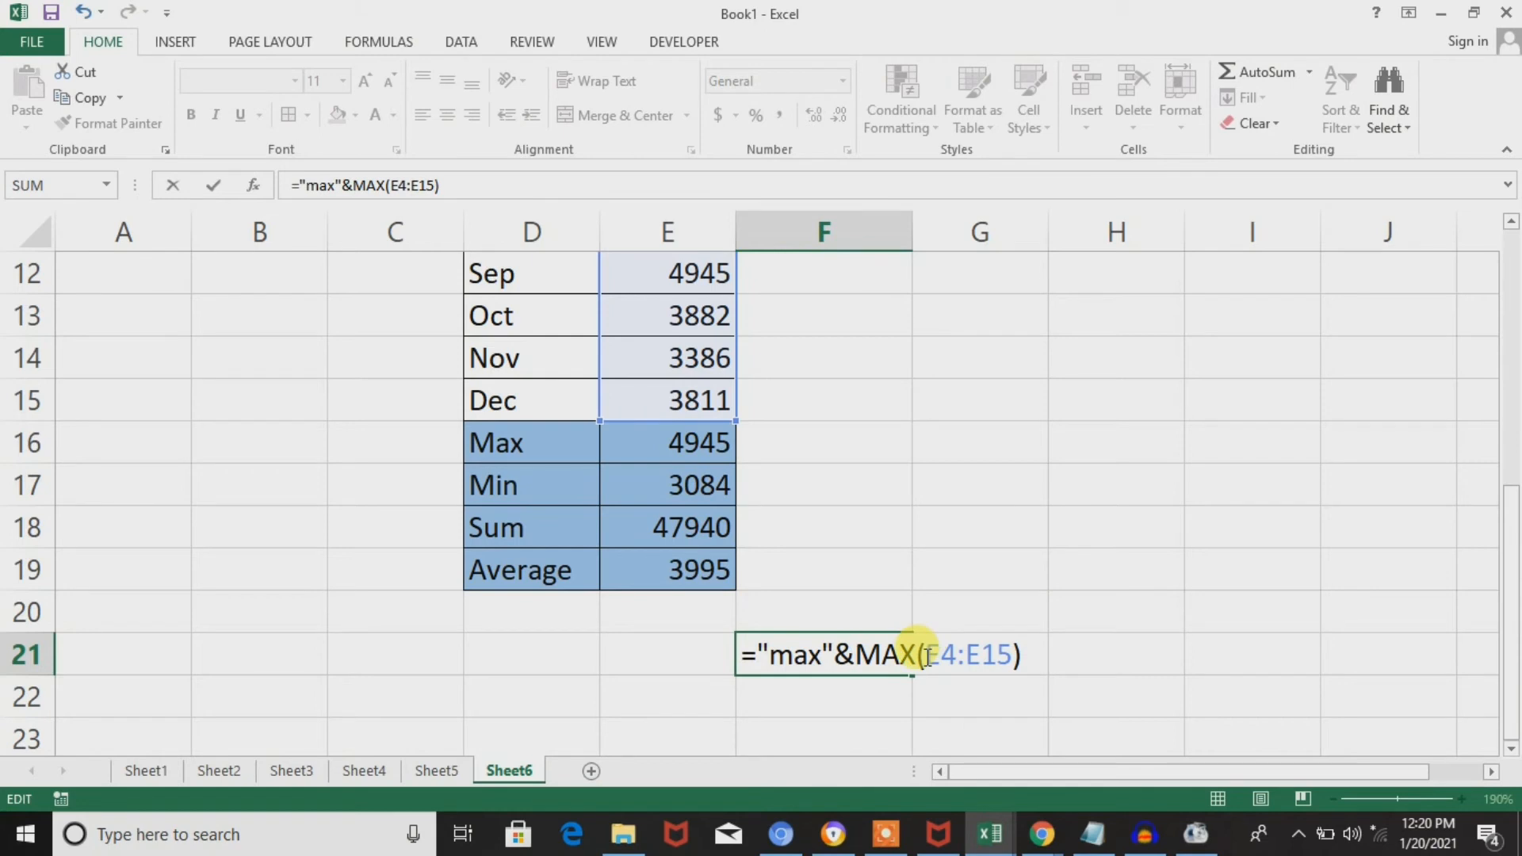
key(Return)
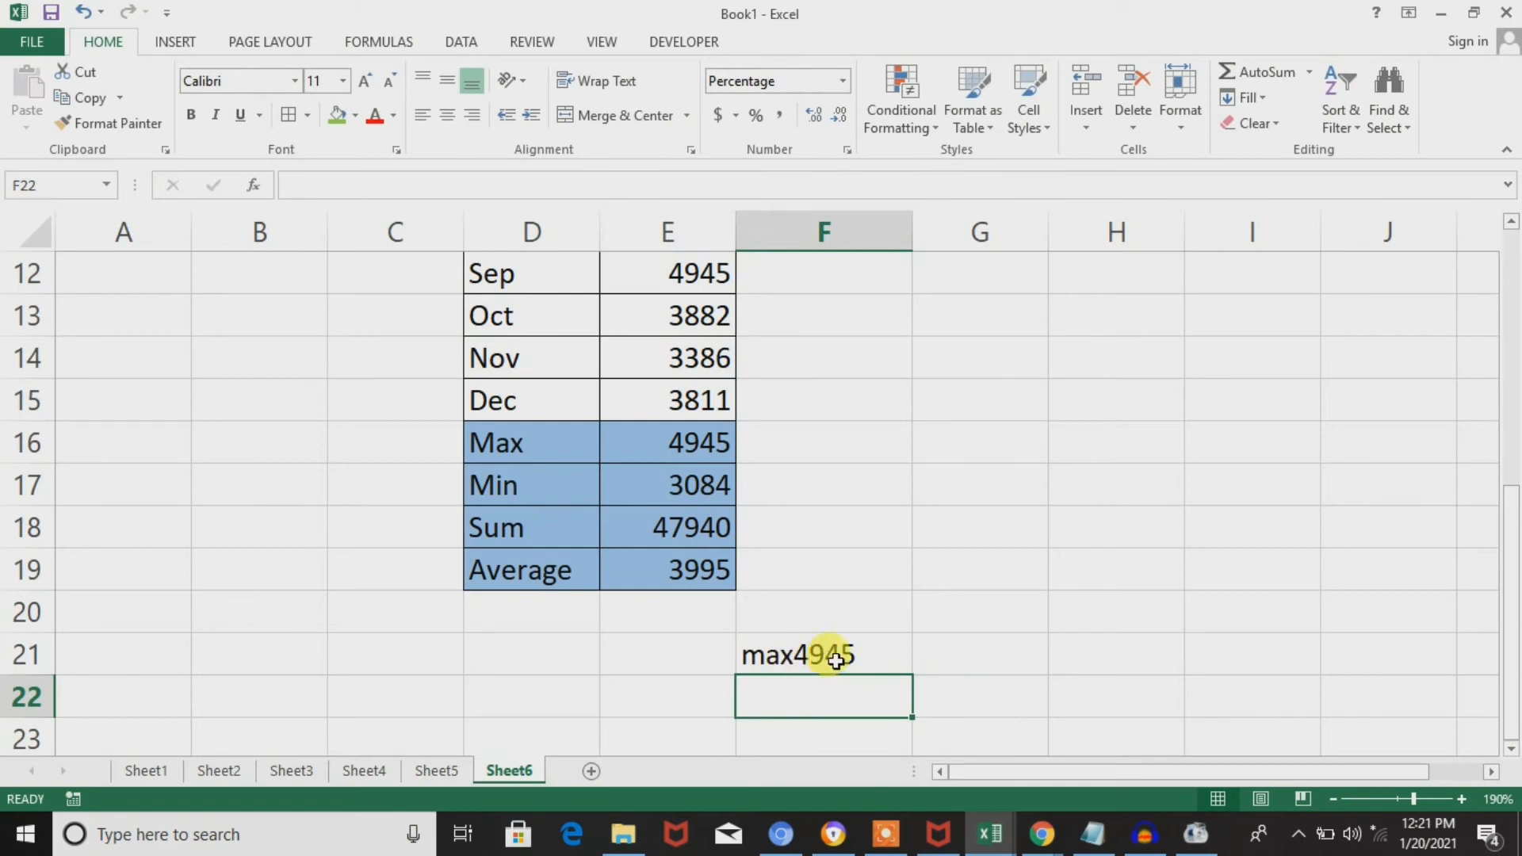
Insert an equals sign as text between the label and the function so F21 reads ="max"&"="&MAX(E4:E15).
double_click(836, 660)
click(855, 651)
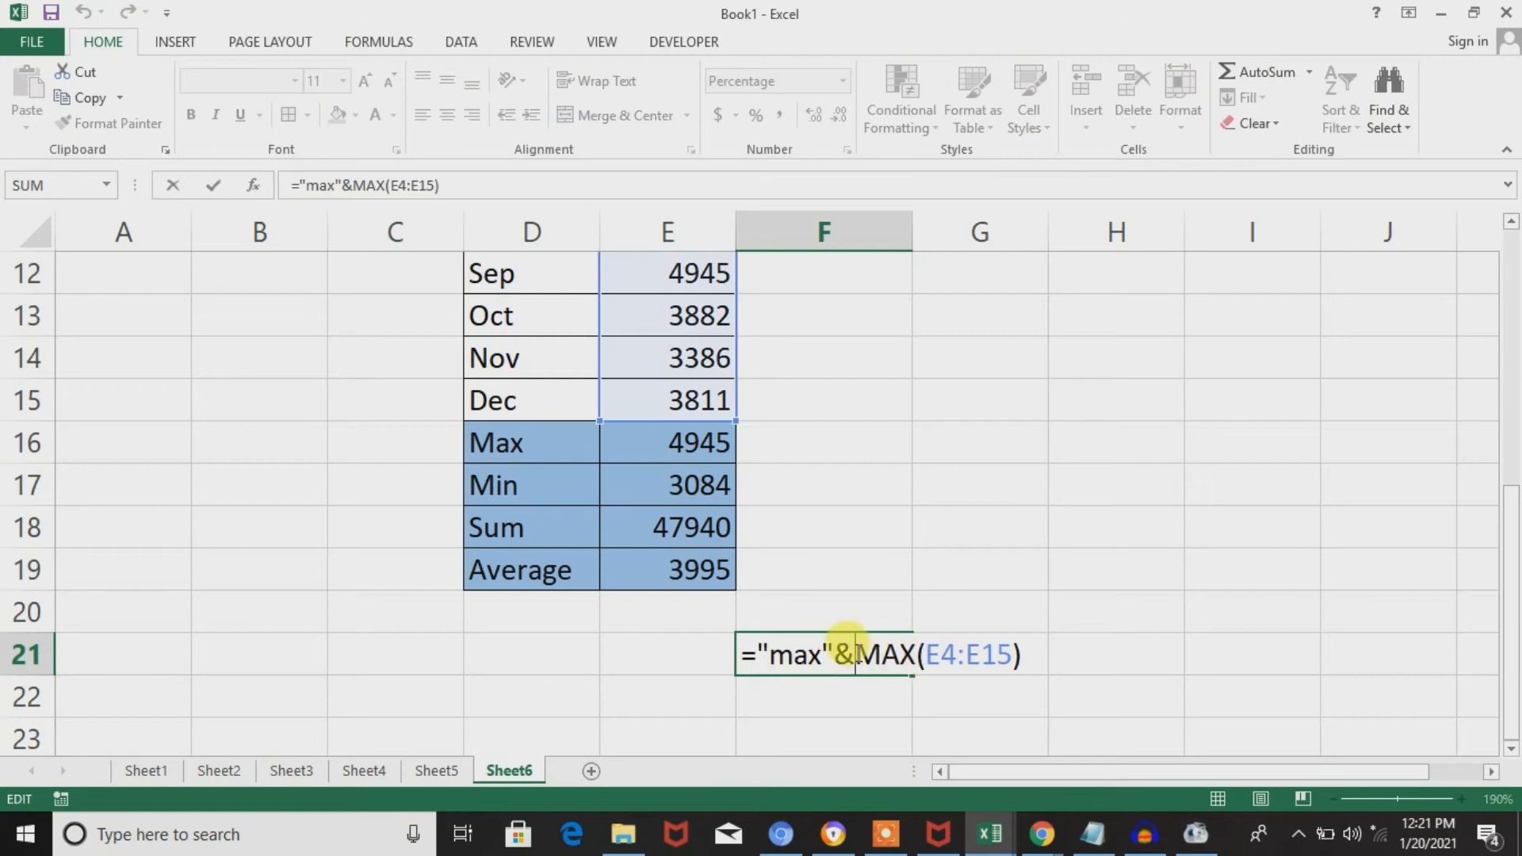
text("=)
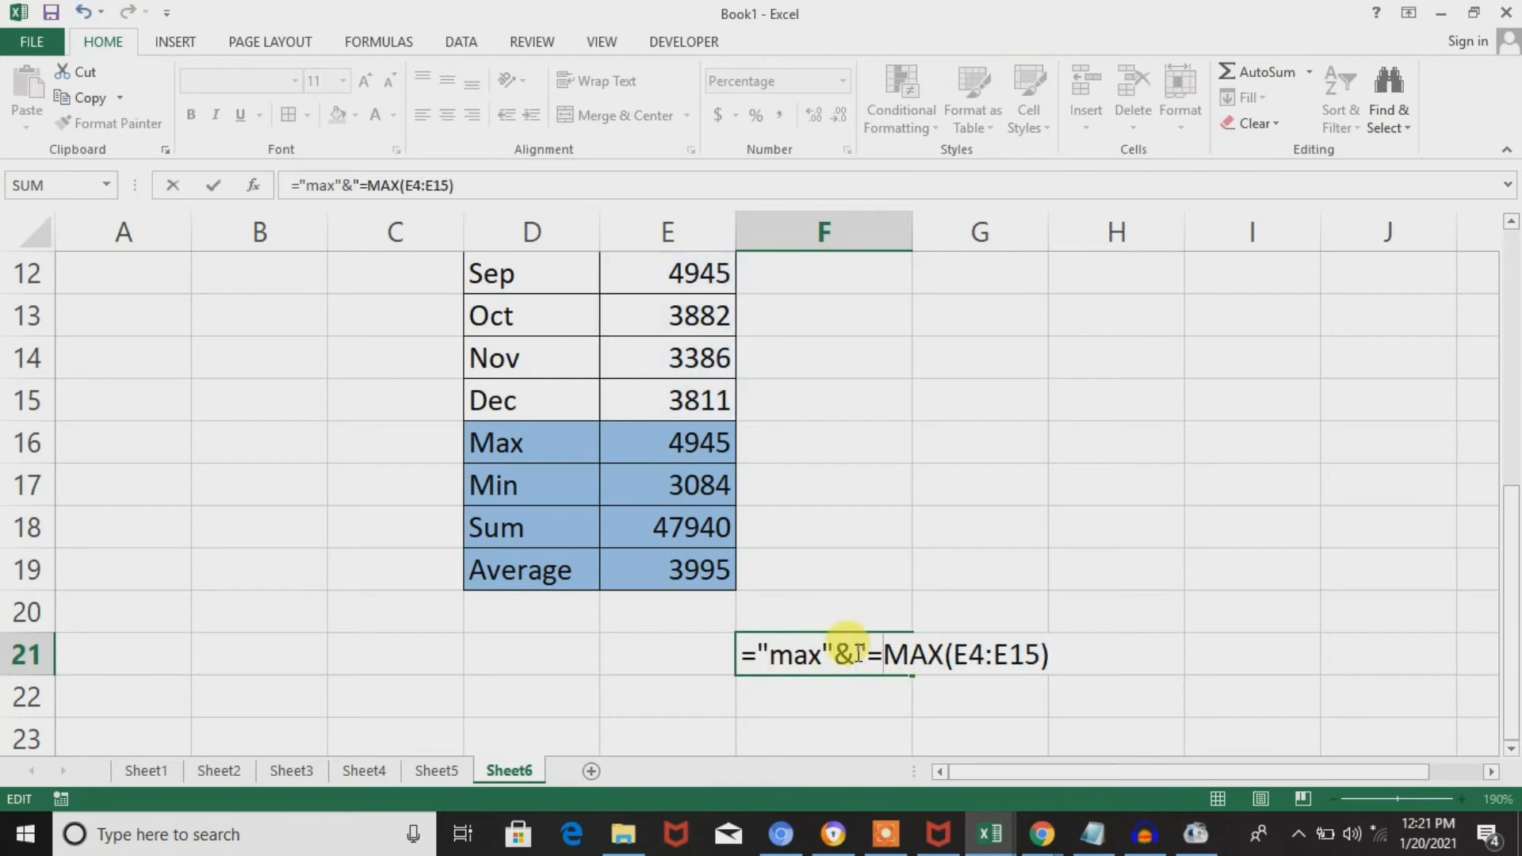
text(")
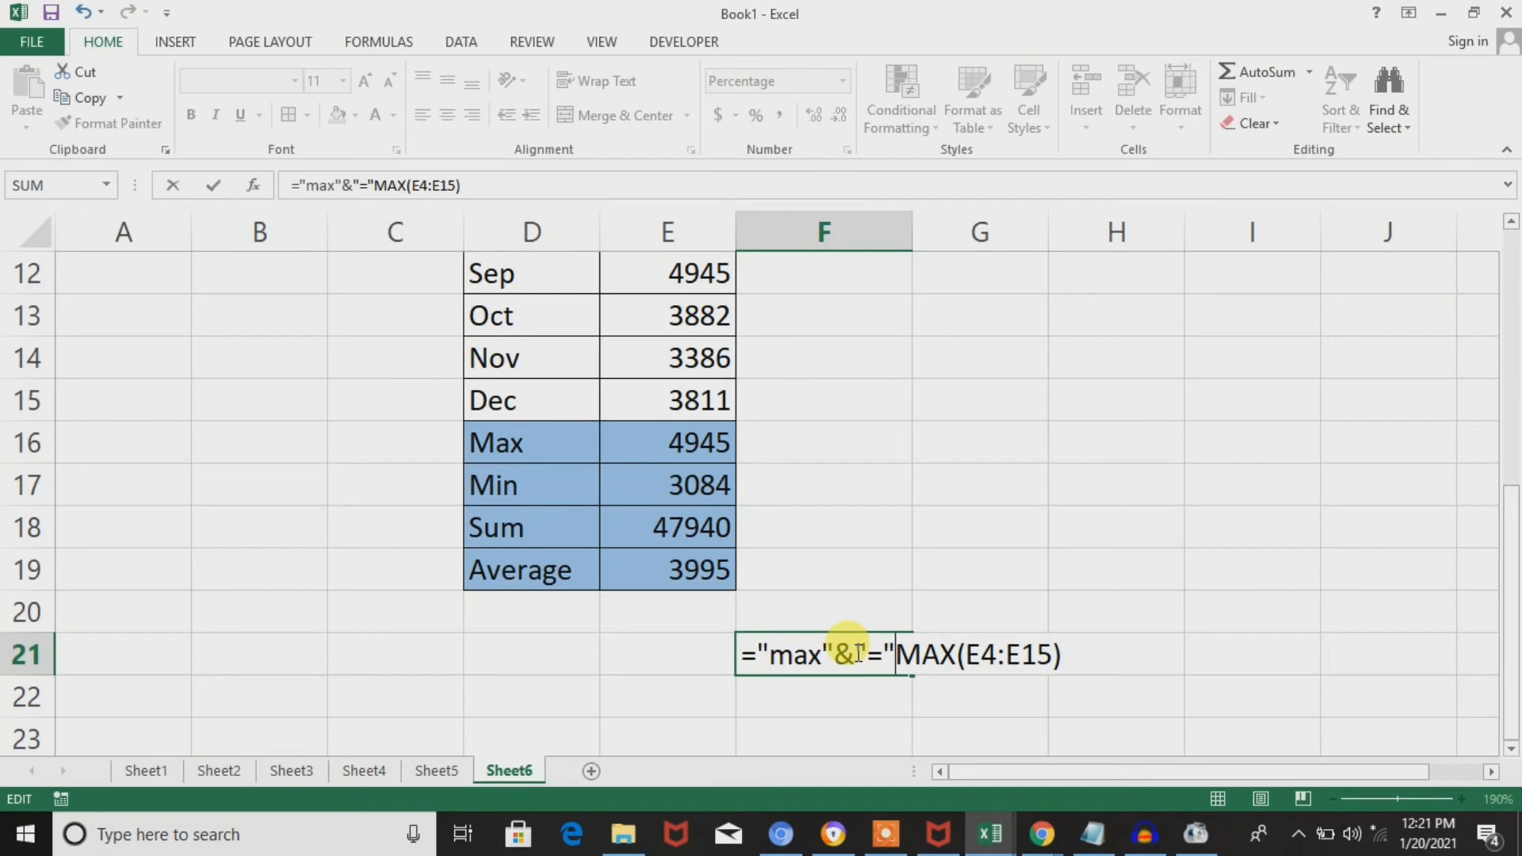
key(Return)
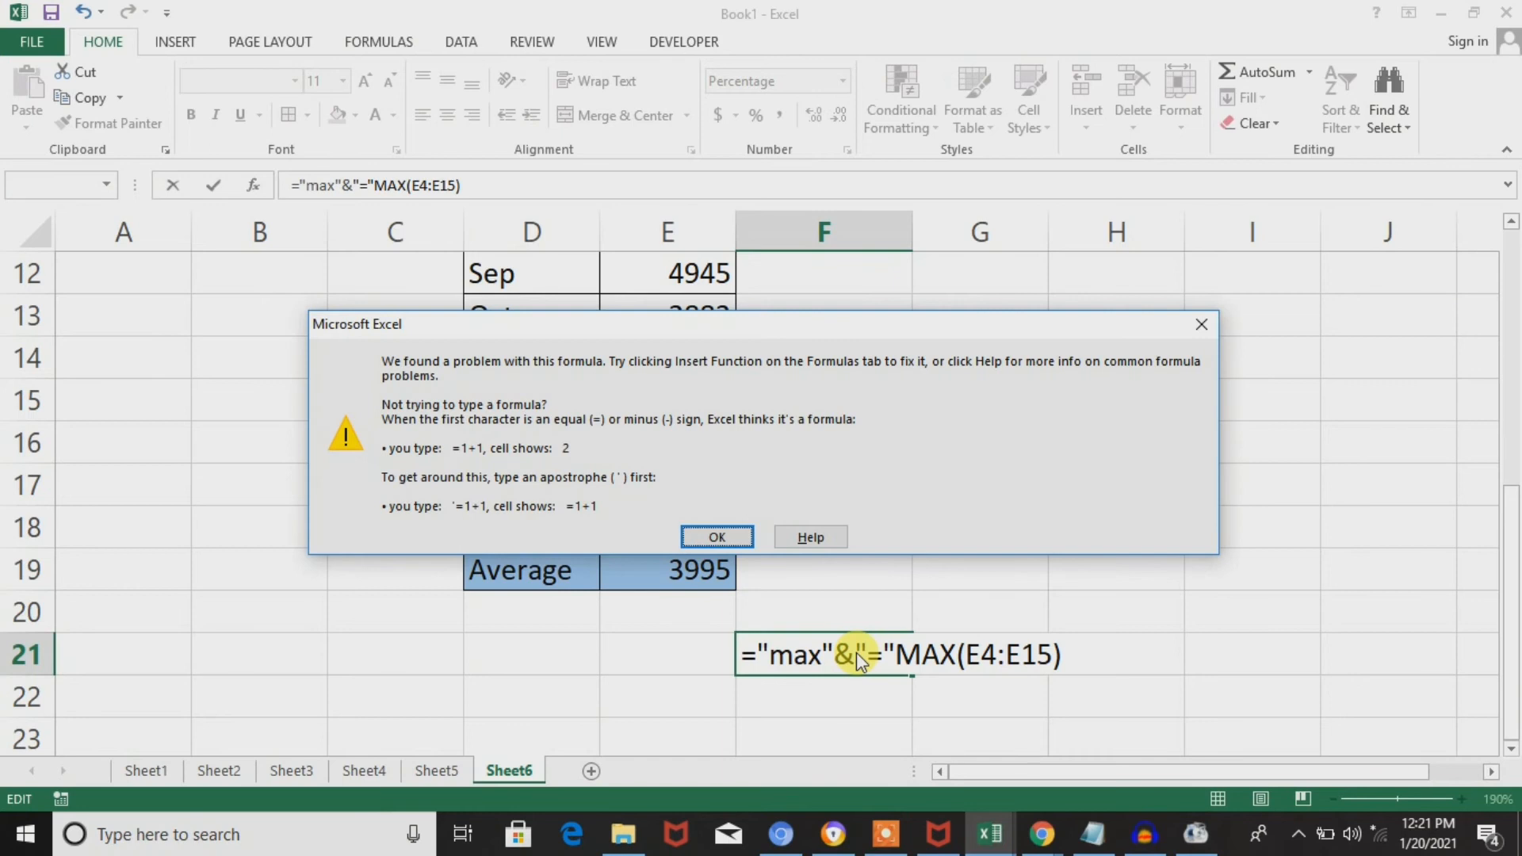
key(Return)
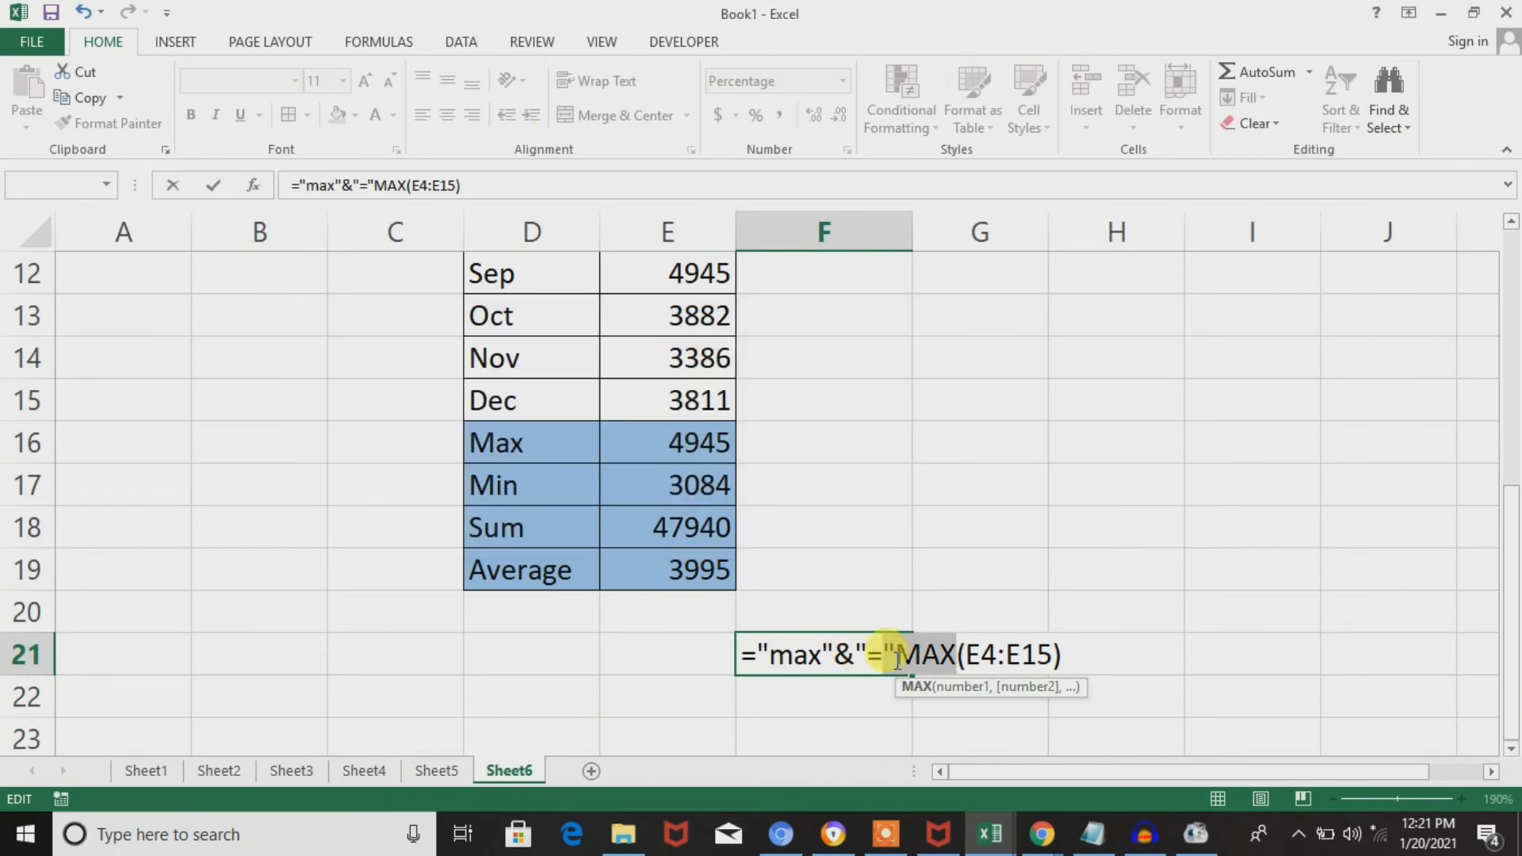
click(890, 655)
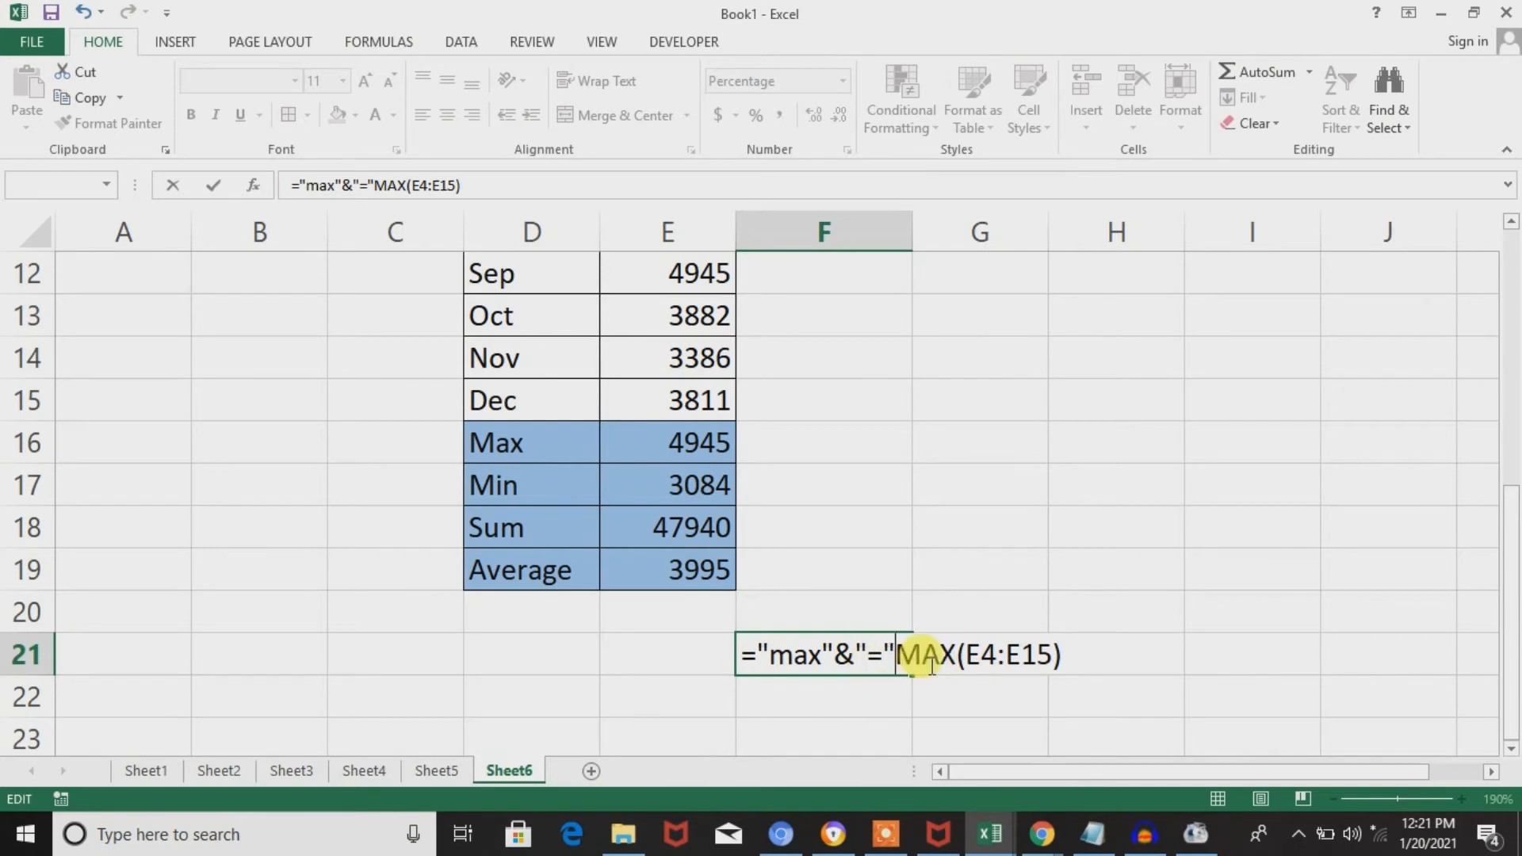
text(&)
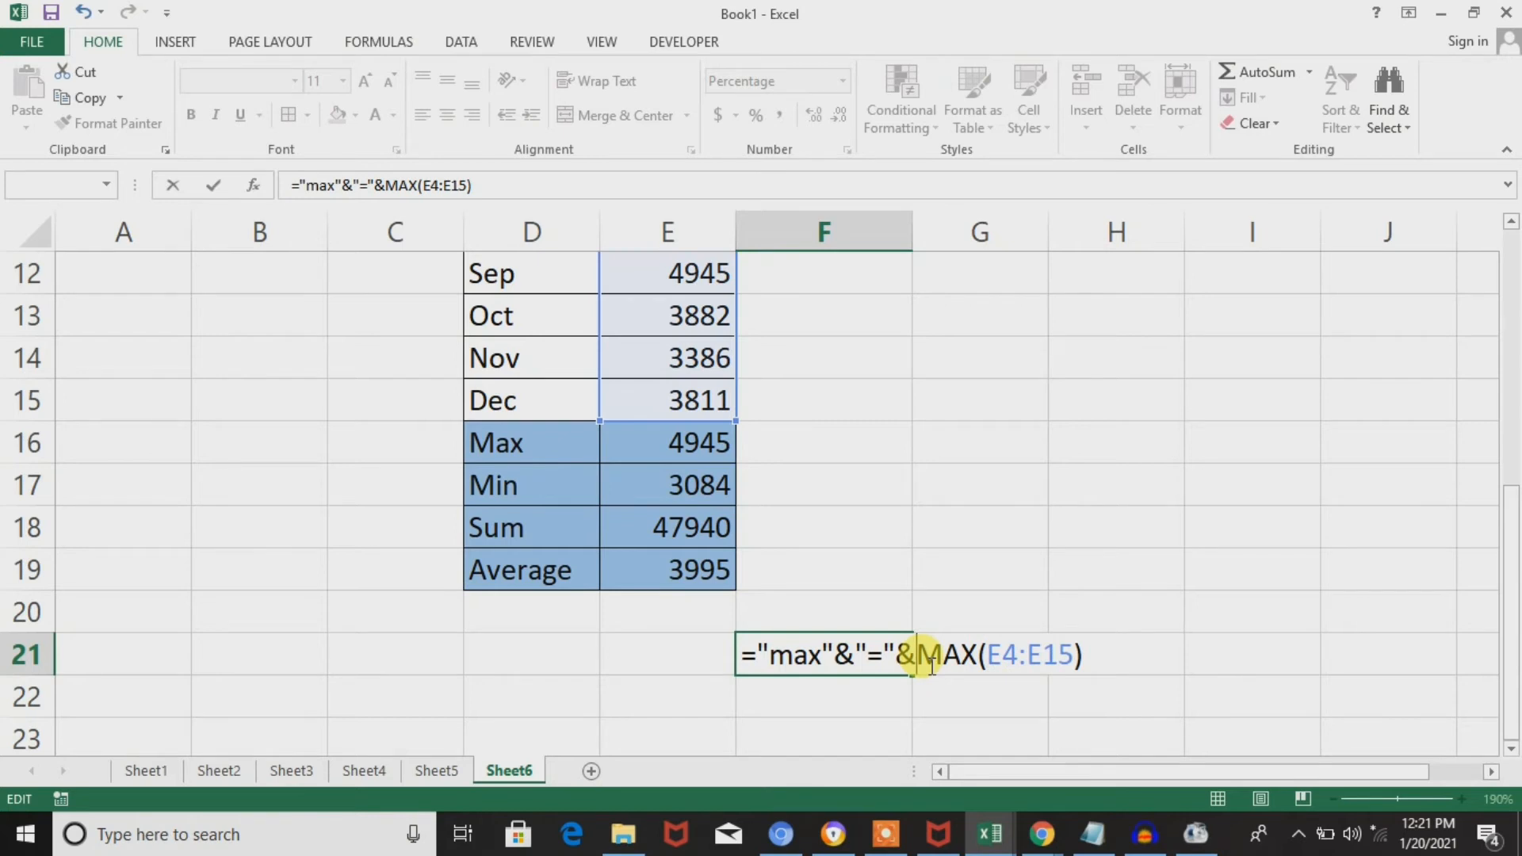
key(Return)
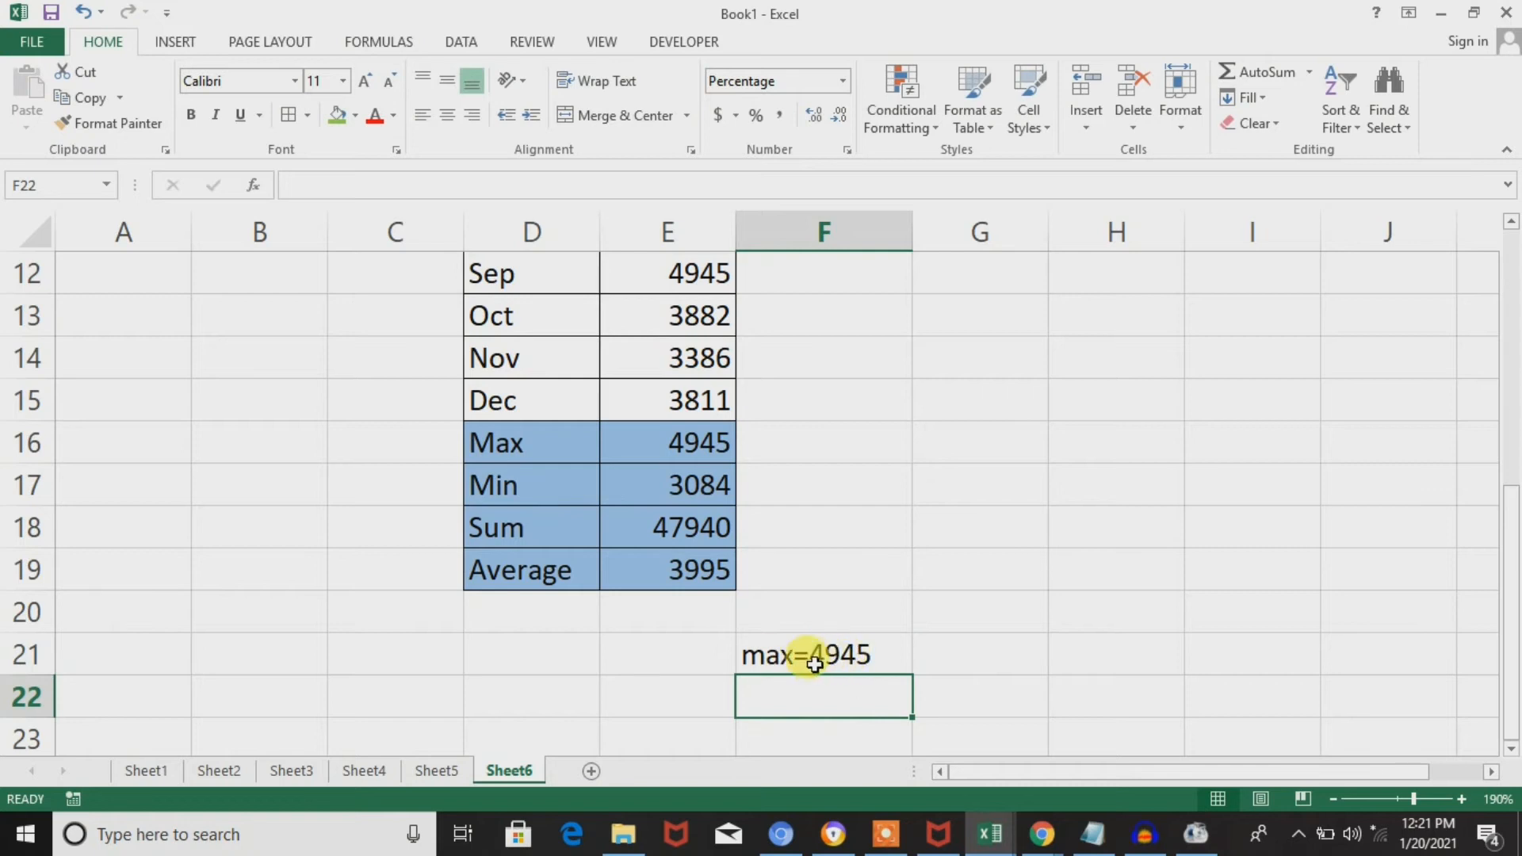
Append a comma as text to the end of the F21 formula with &",".
double_click(866, 654)
click(1097, 657)
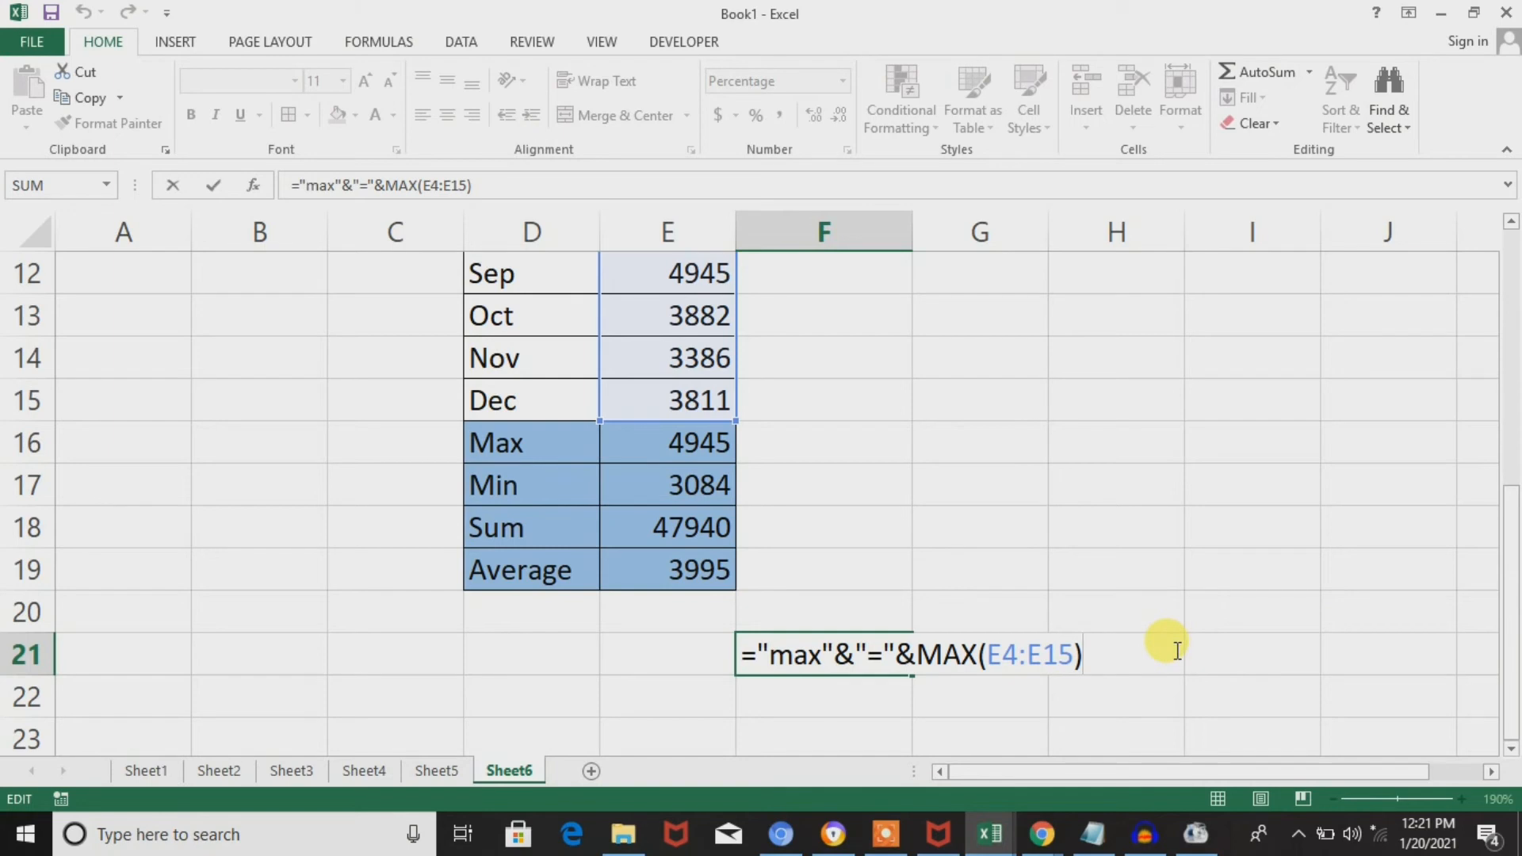
text(&",")
key(Return)
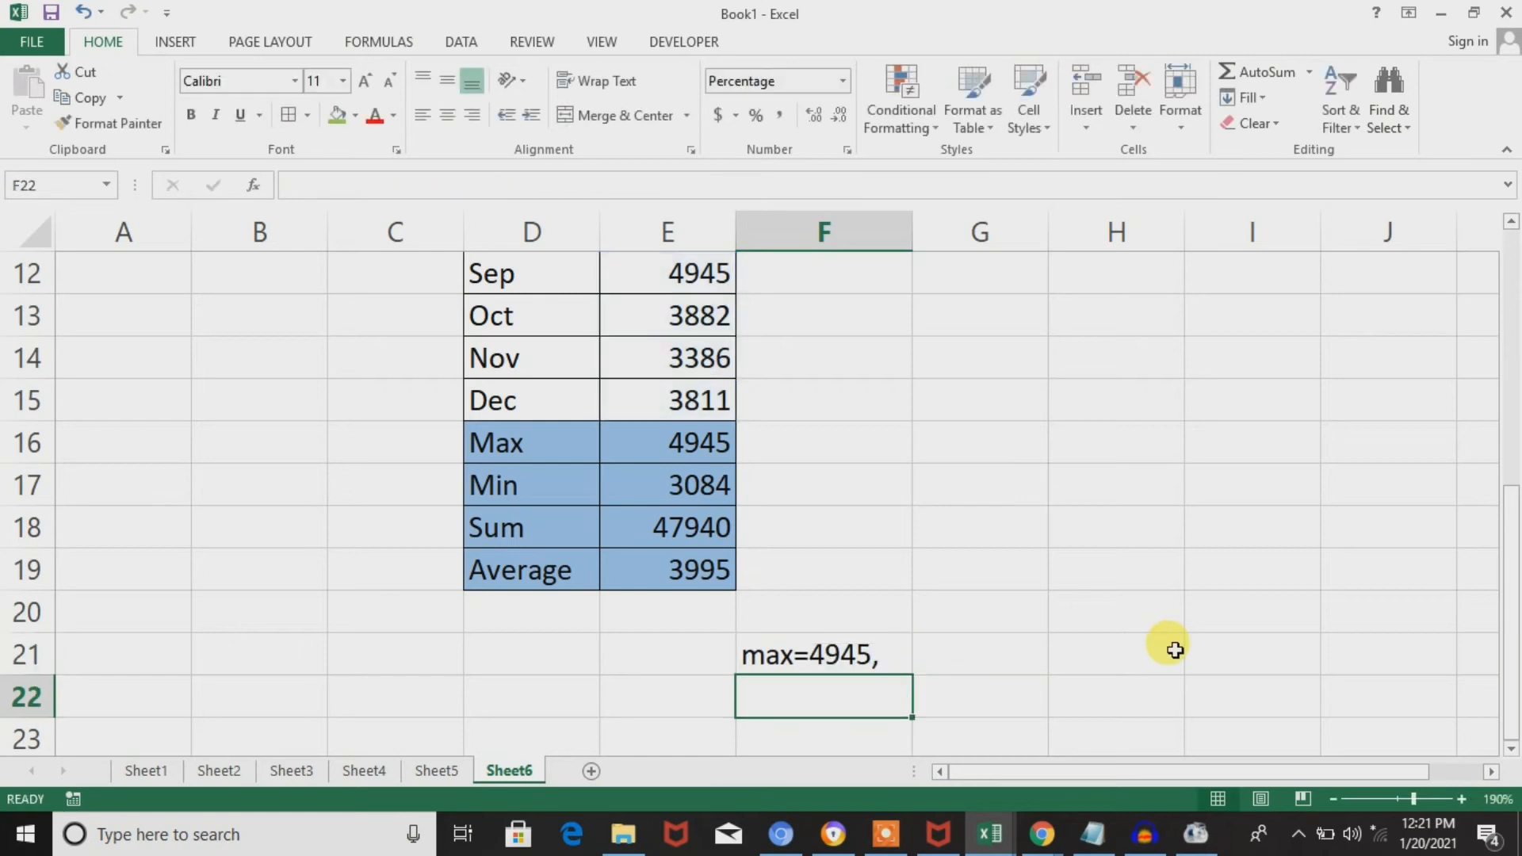
Extend the F21 formula after the comma text with &min&"=", leaving min without quotation marks.
double_click(891, 660)
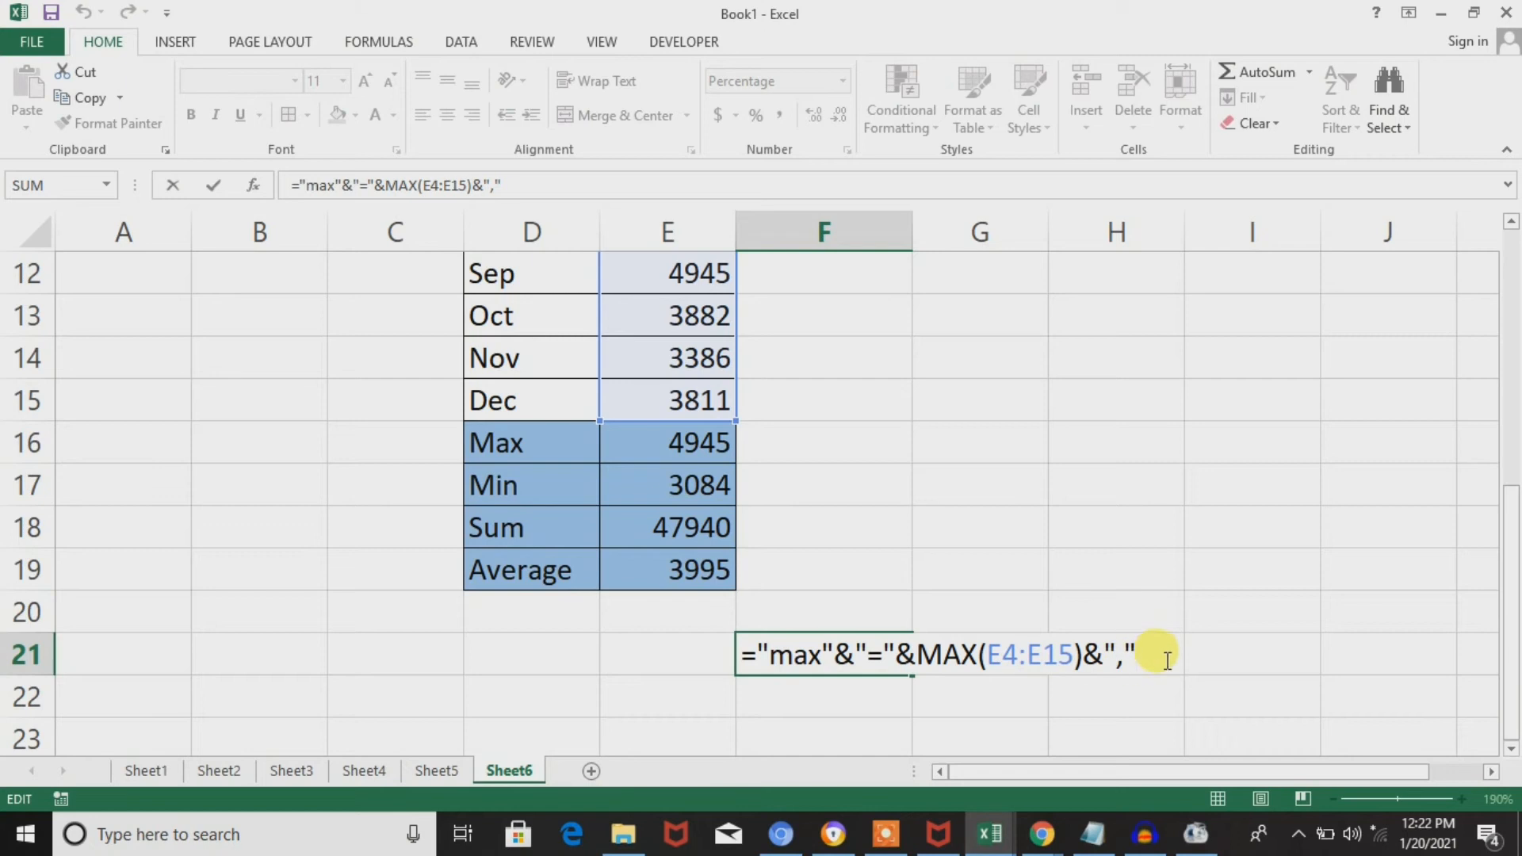
text(&min)
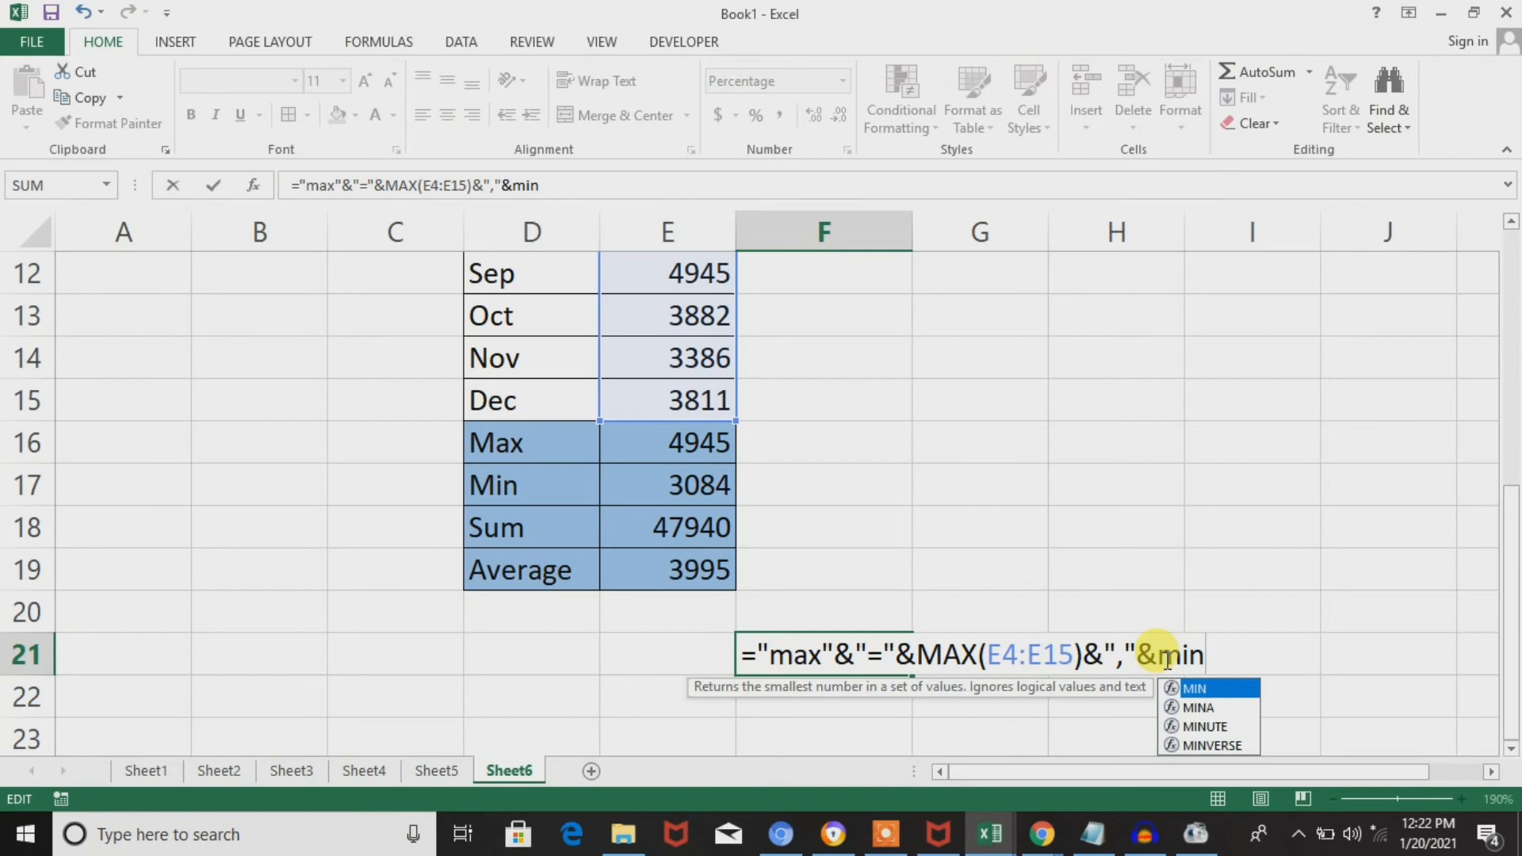
text(&)
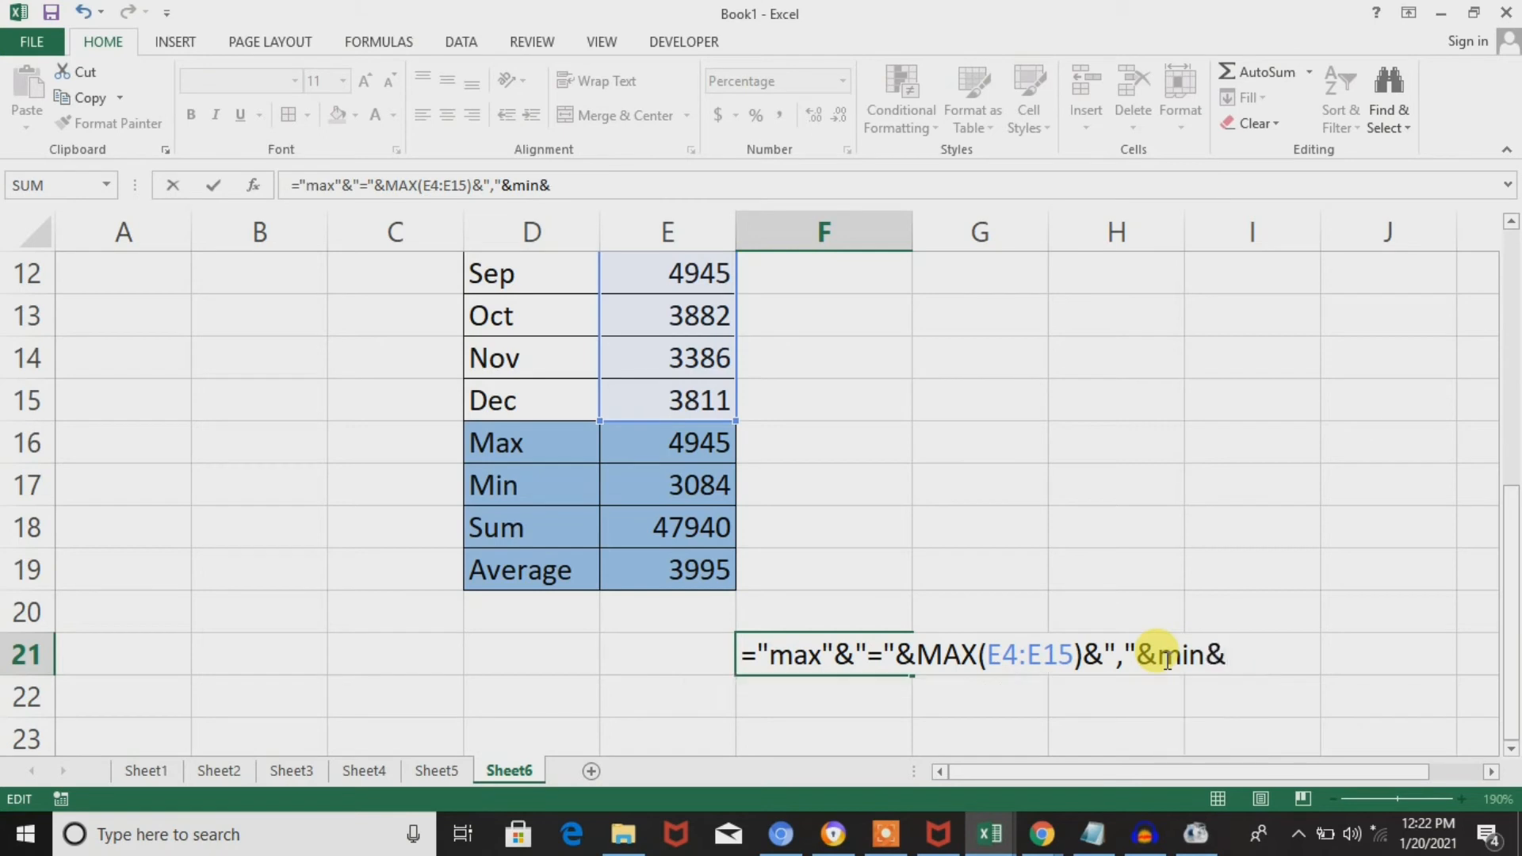
text("=)
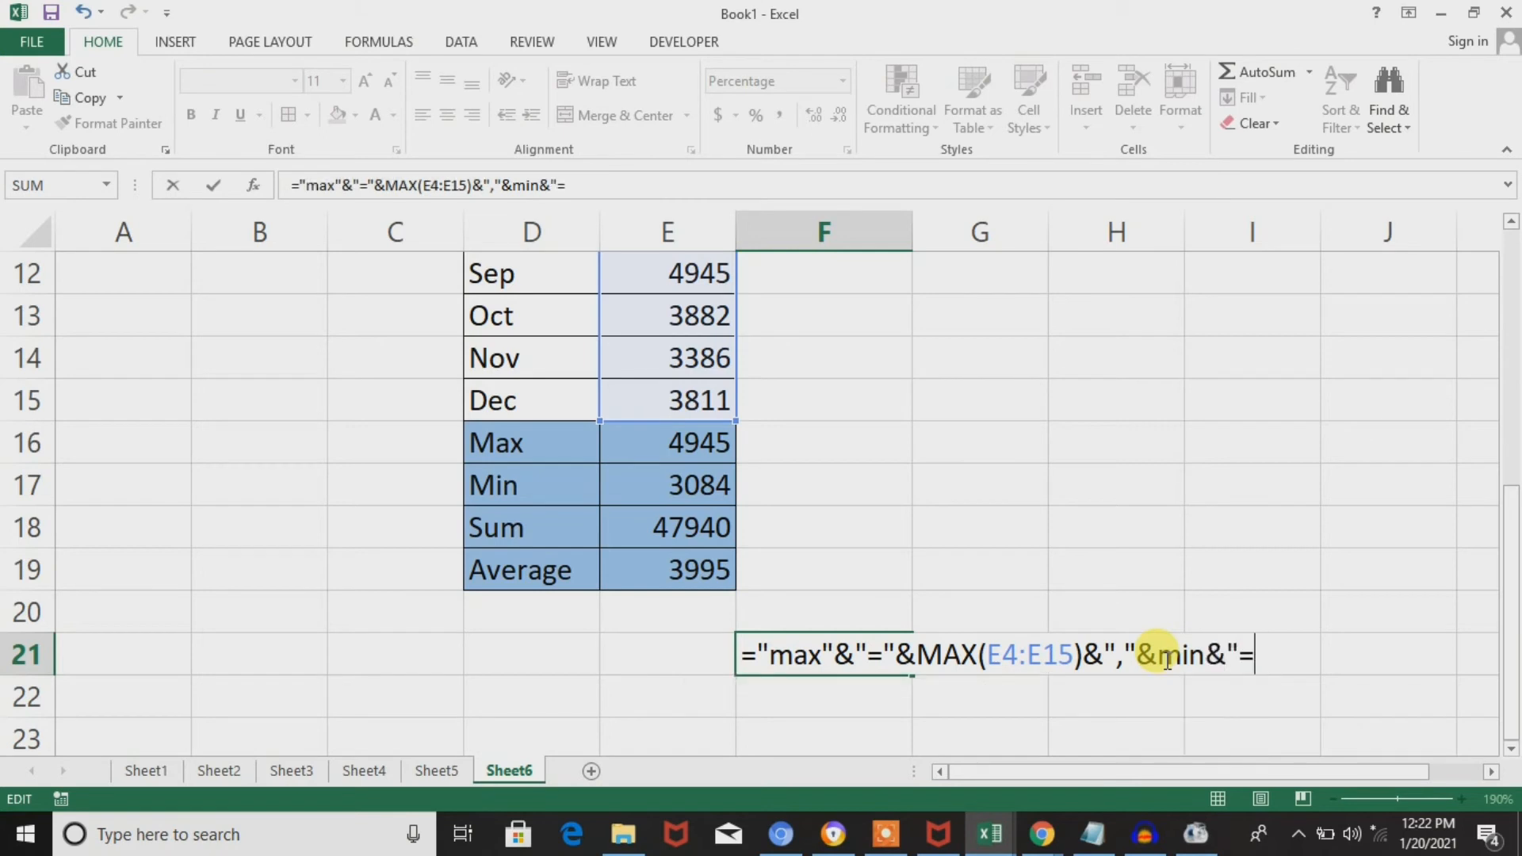
text(")
key(Return)
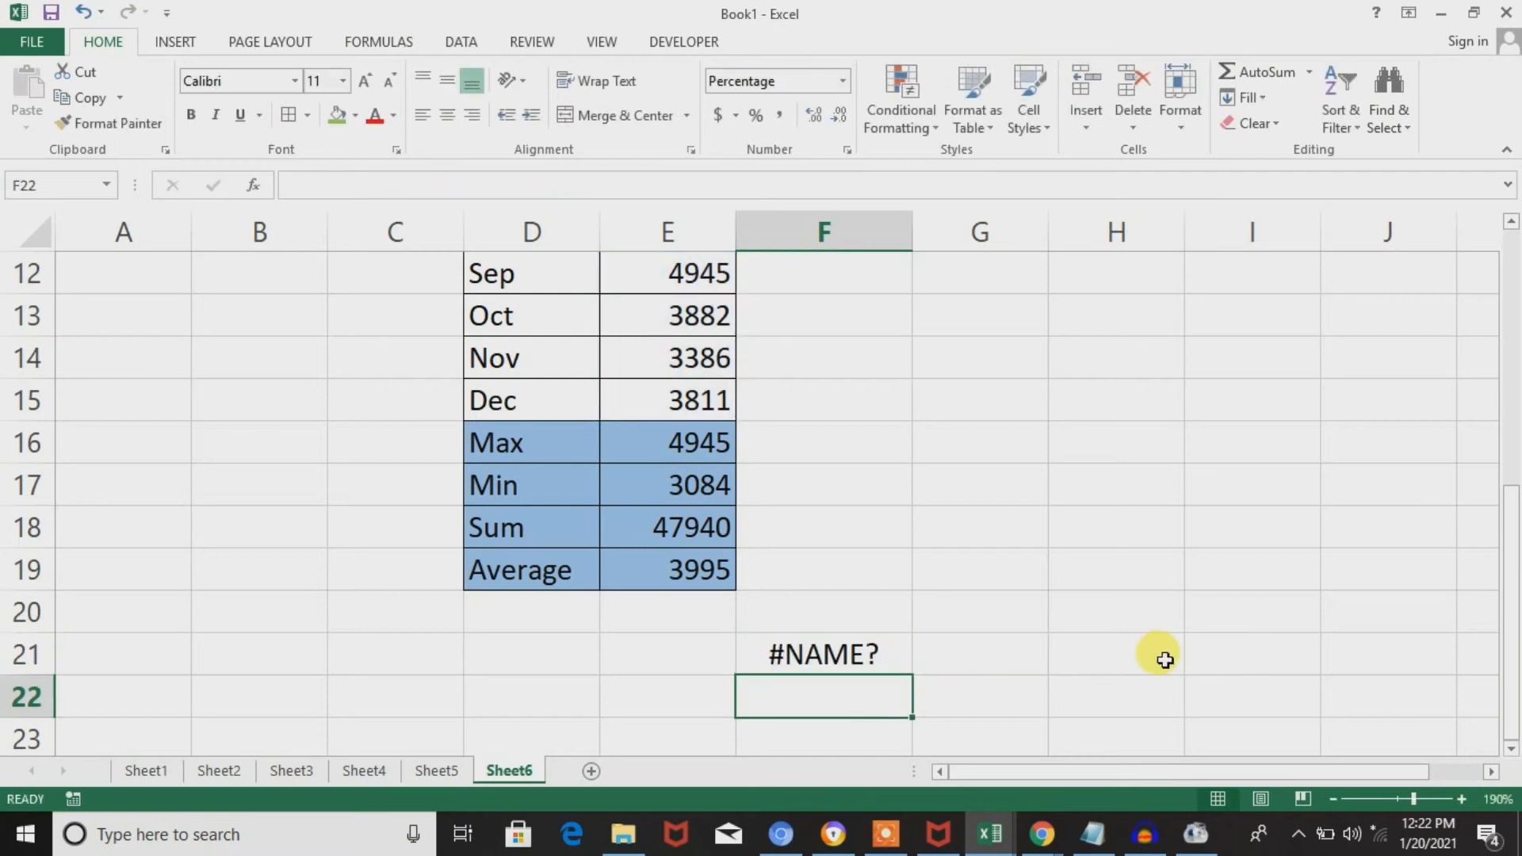
Enclose min in quotation marks in the F21 formula so that its ending reads &"min"&"=".
key(Up)
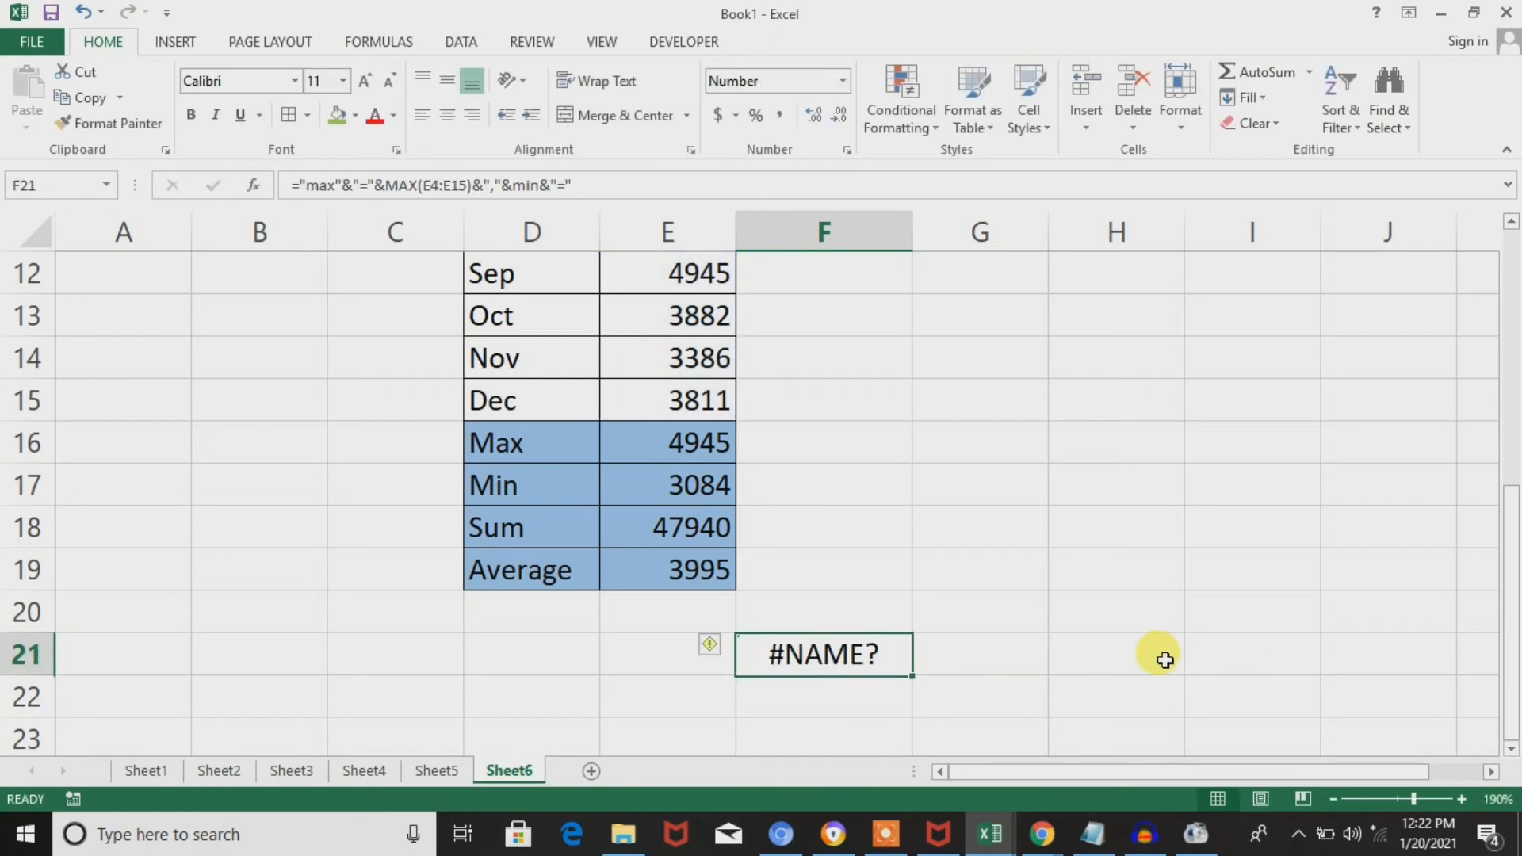
double_click(818, 654)
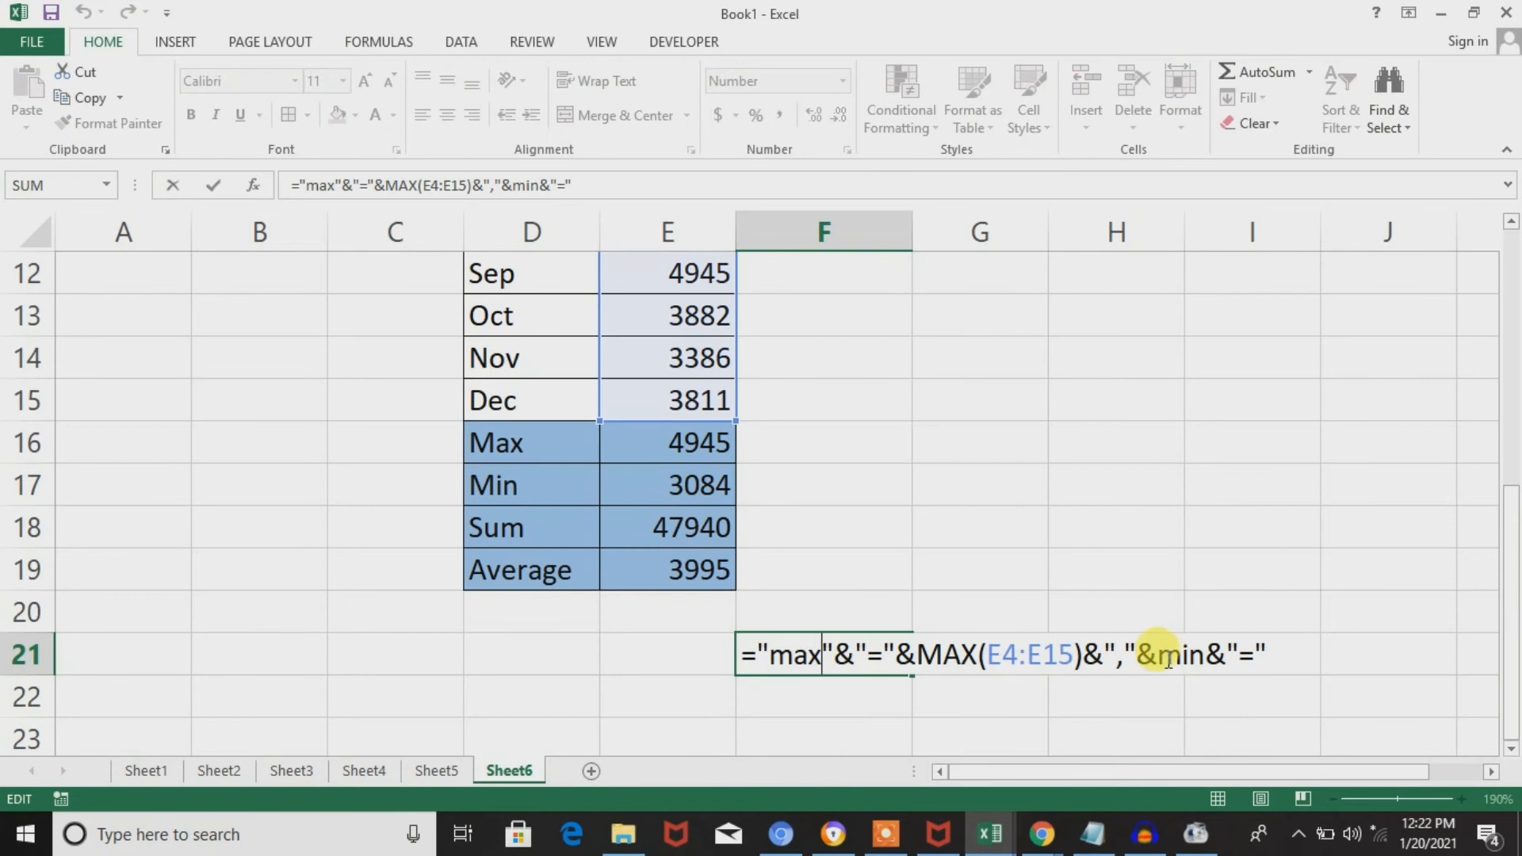
click(1160, 654)
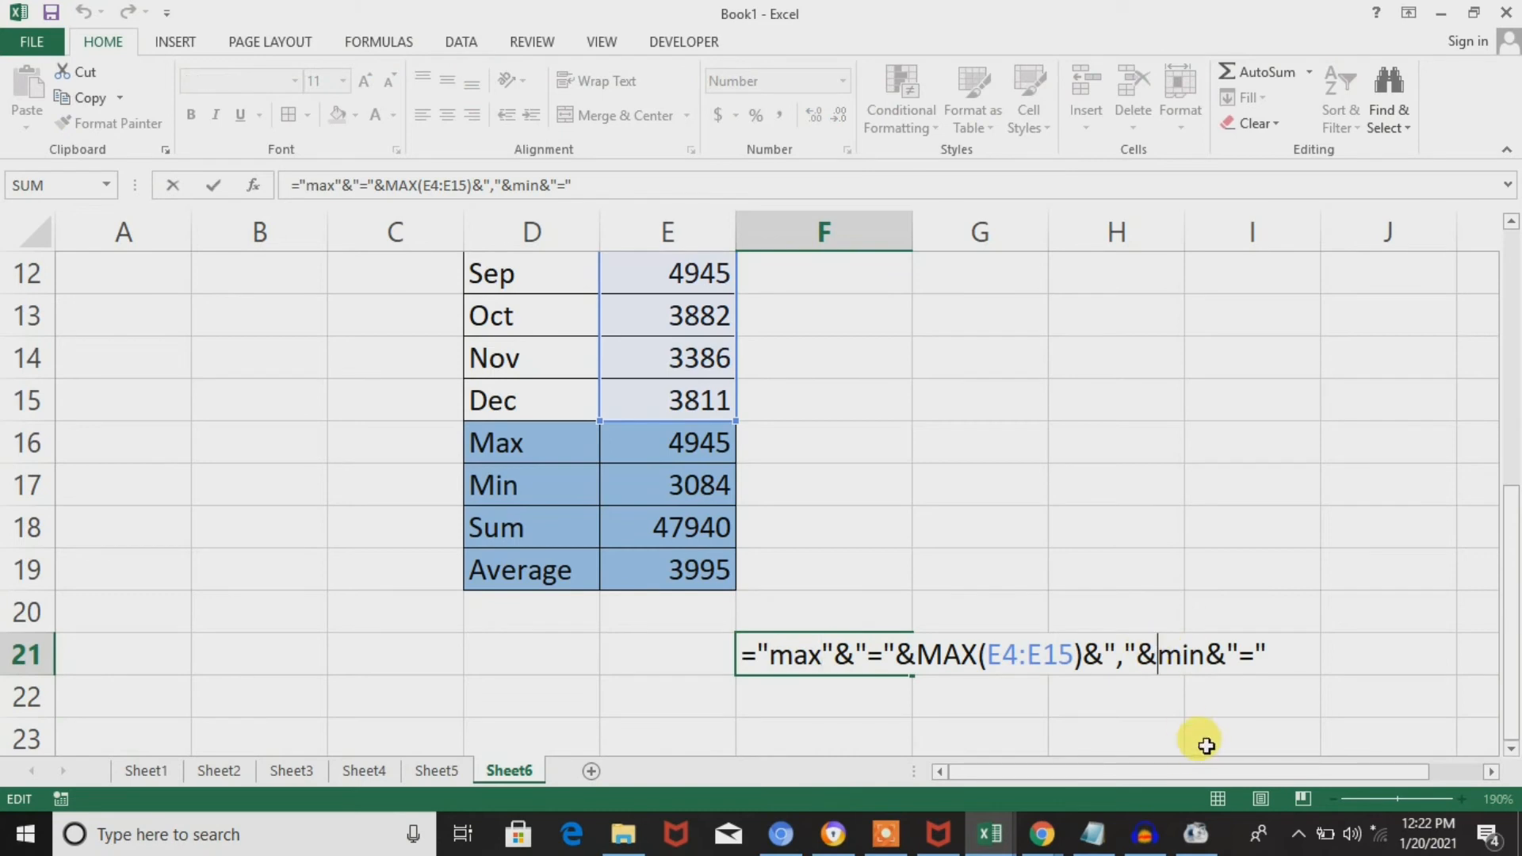
text(")
key(Right)
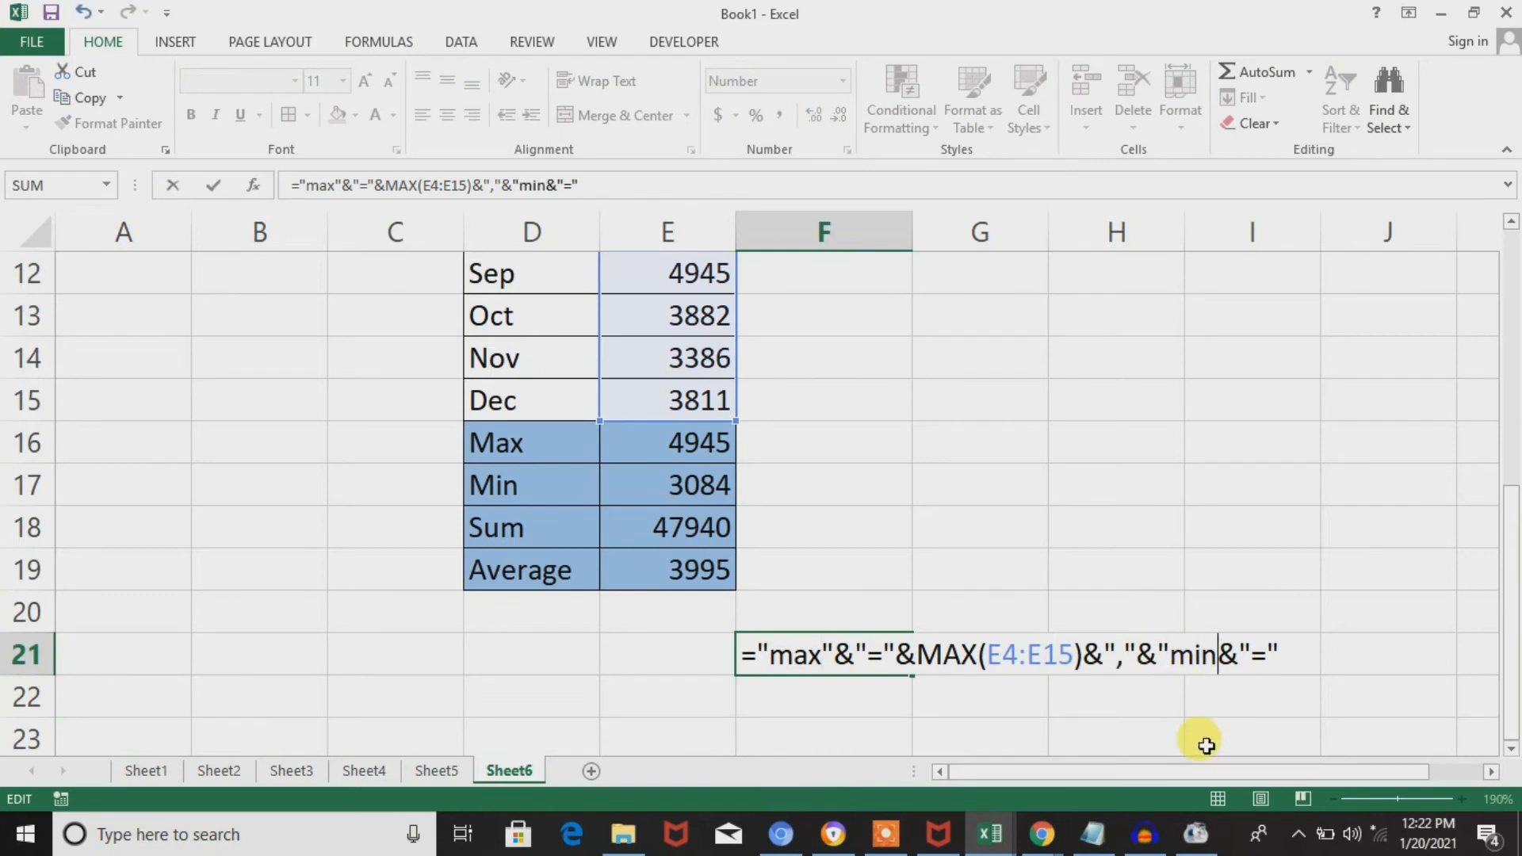
text(")
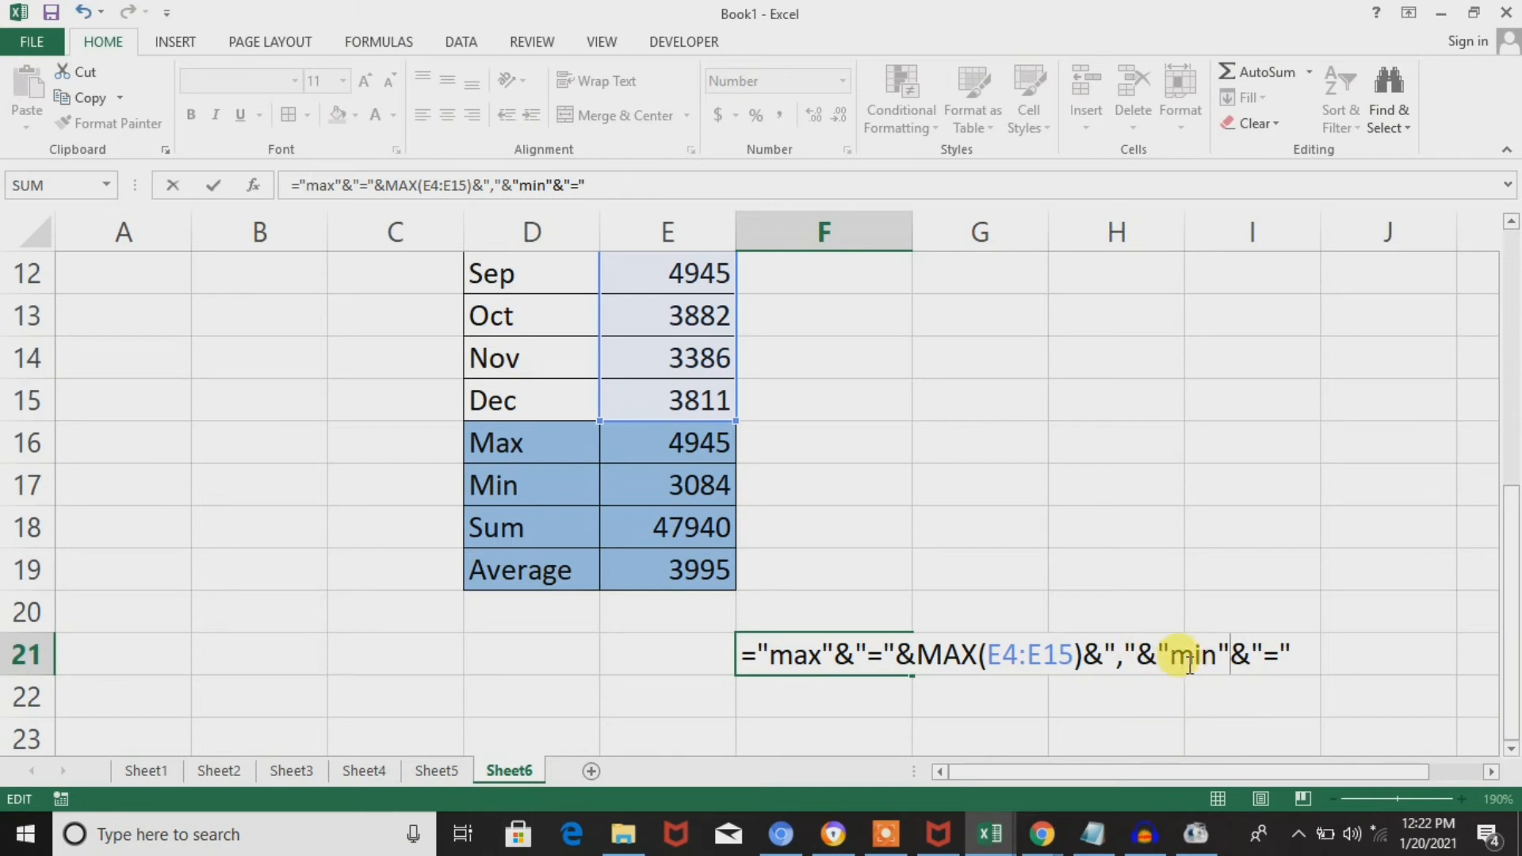
key(Return)
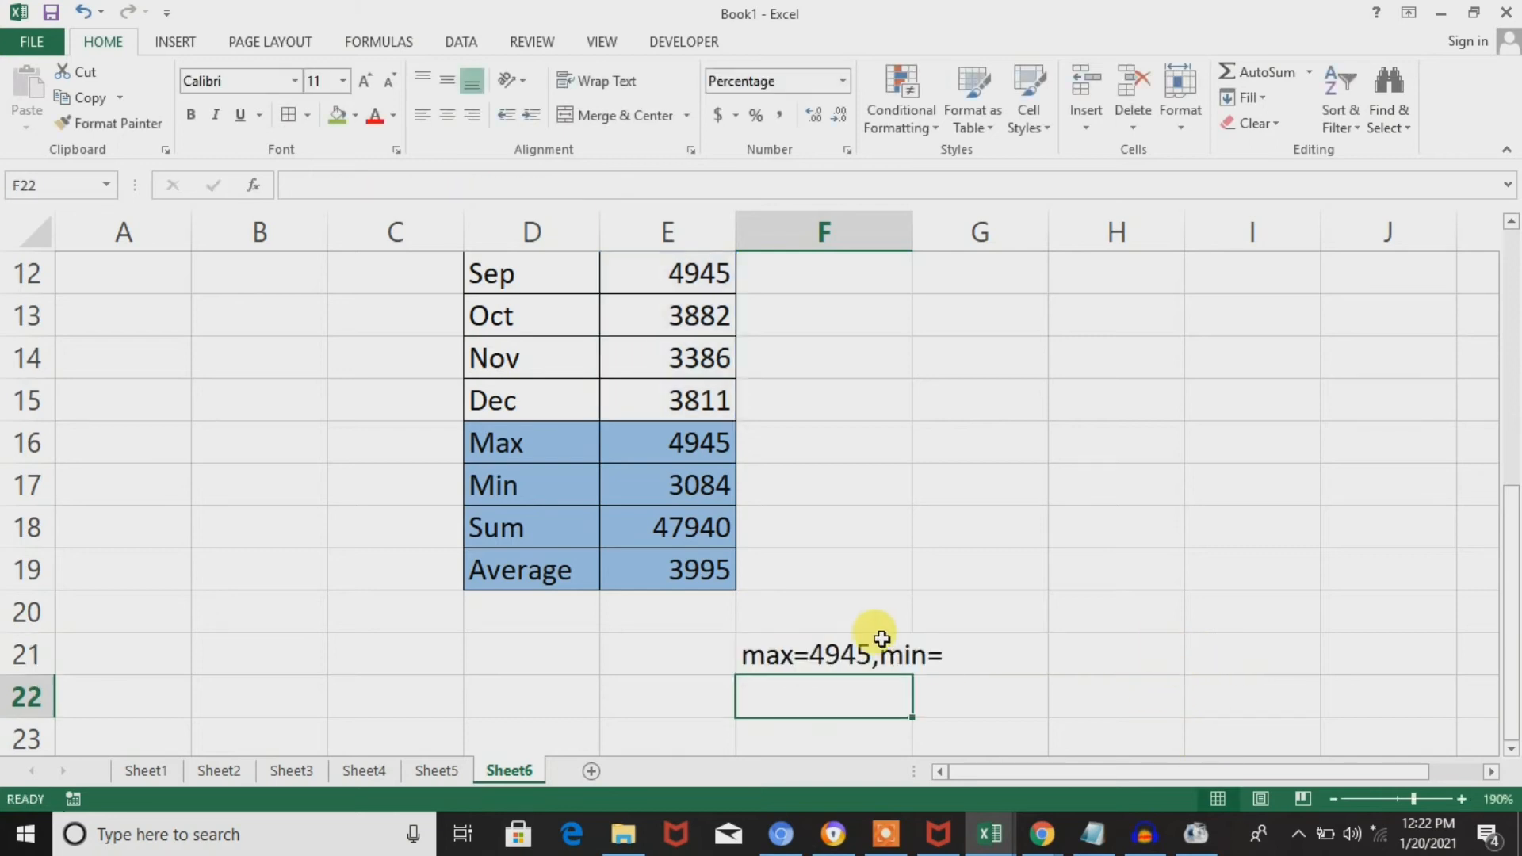
Append &MIN(E4:E15) to the end of the F21 formula to add the lowest monthly sales.
double_click(873, 655)
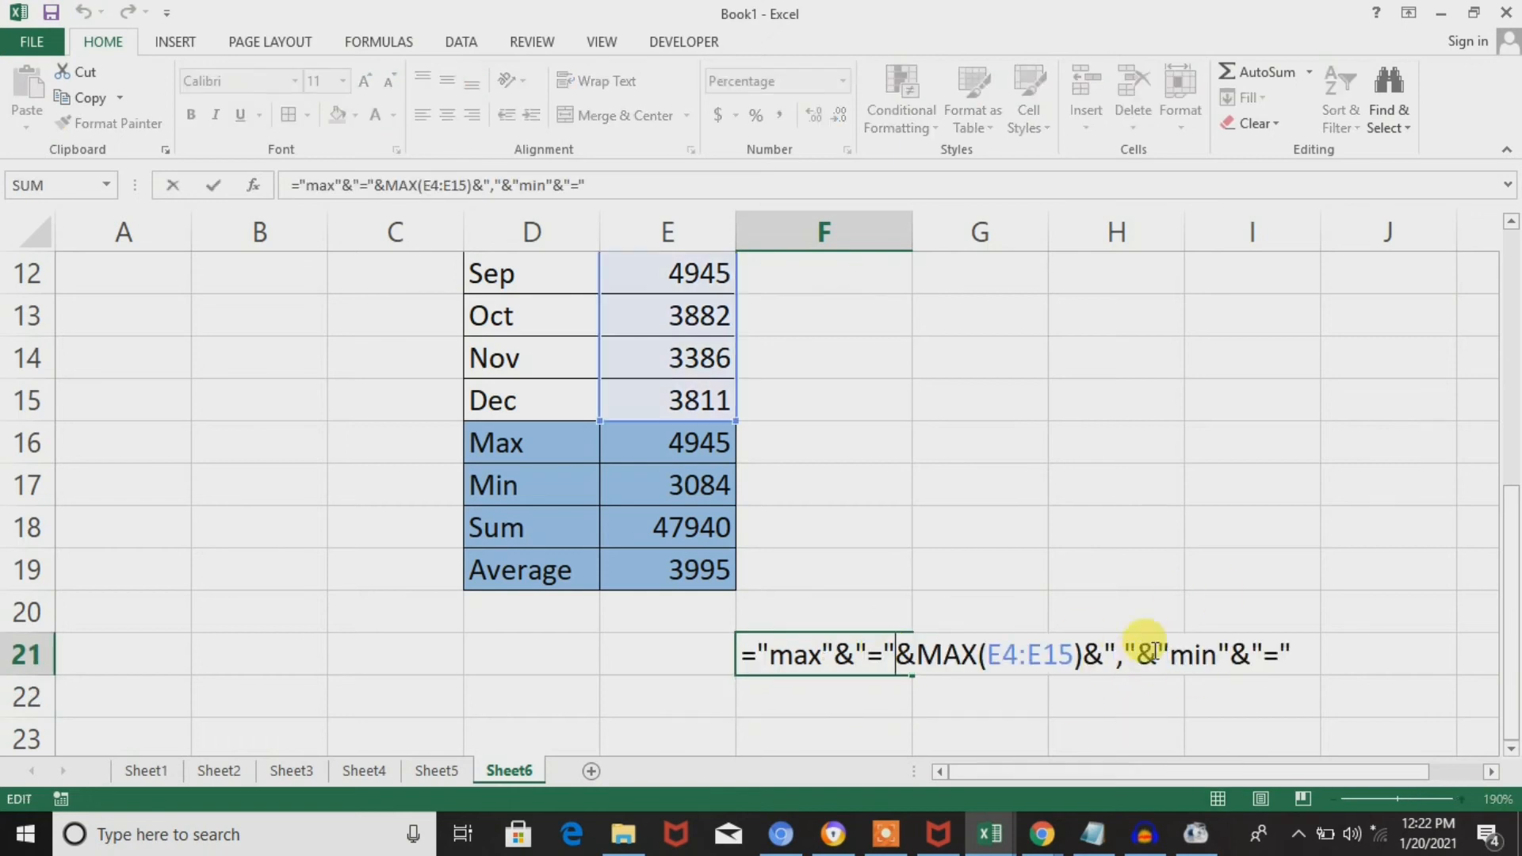
click(1293, 644)
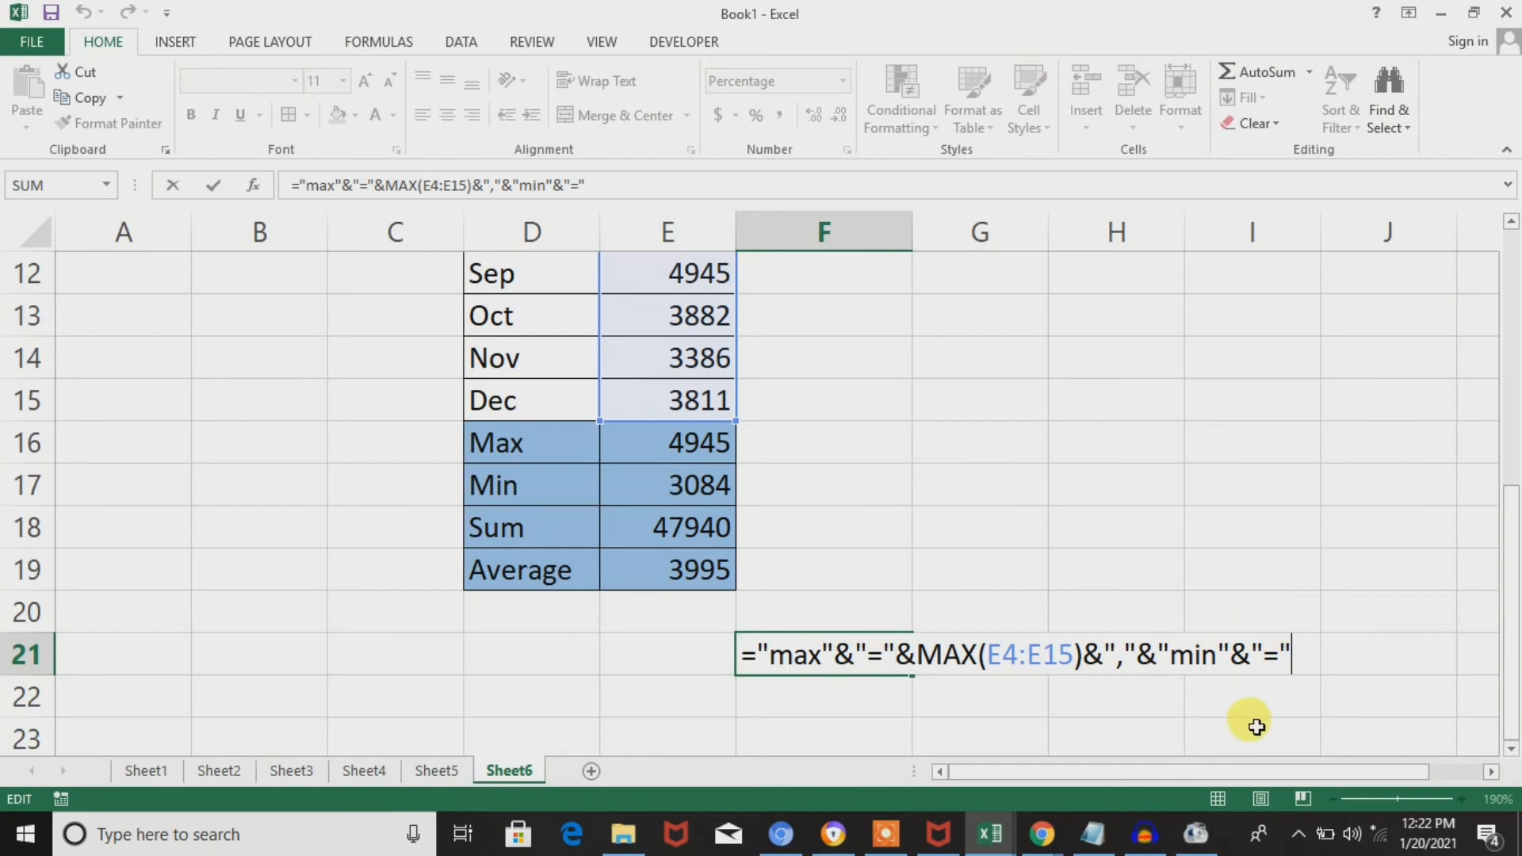
text(&)
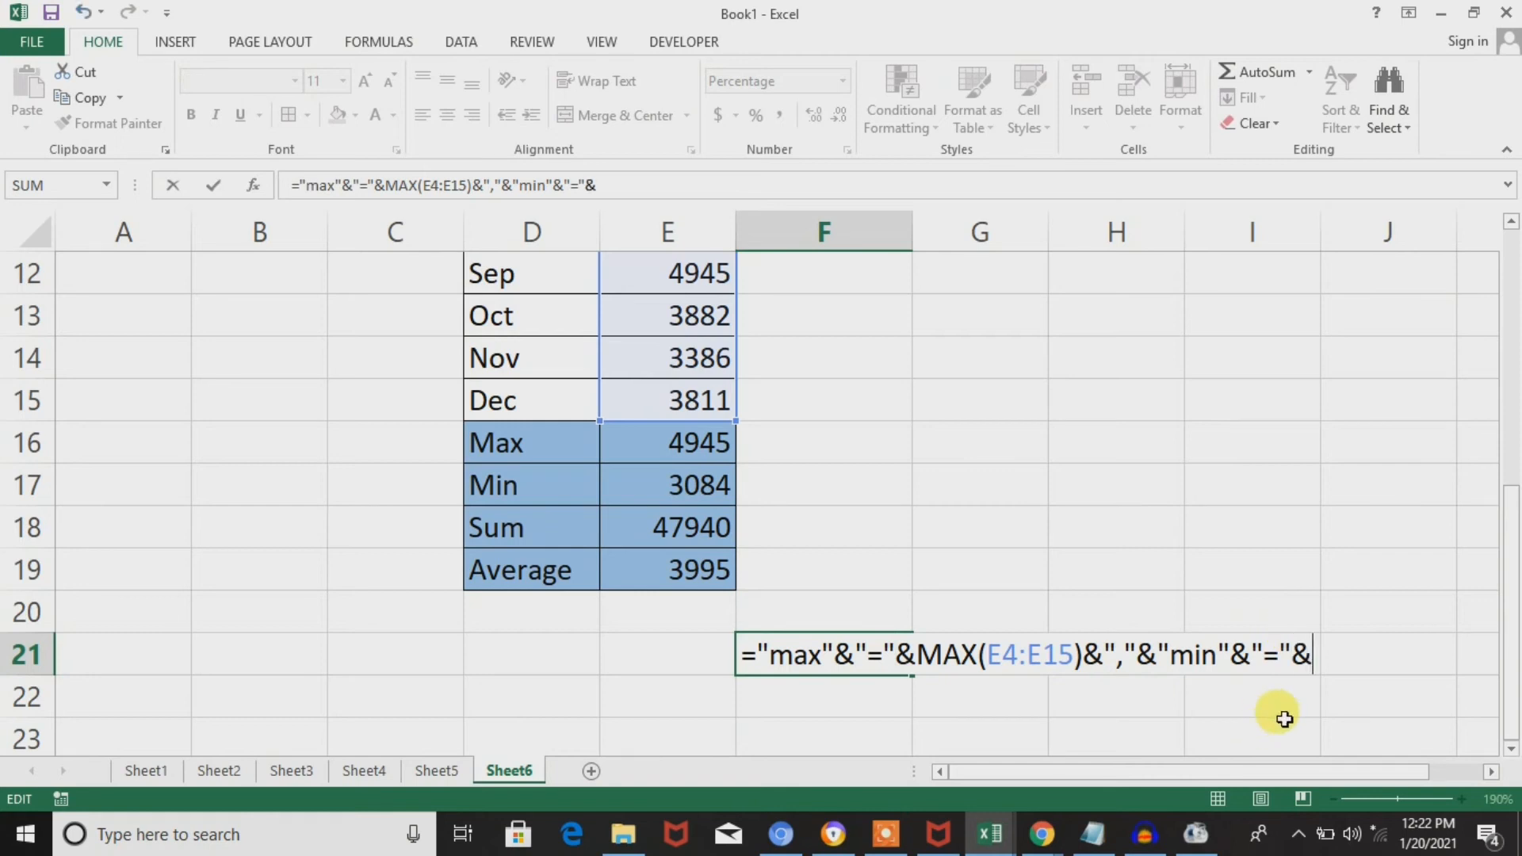
text(min)
key(Tab)
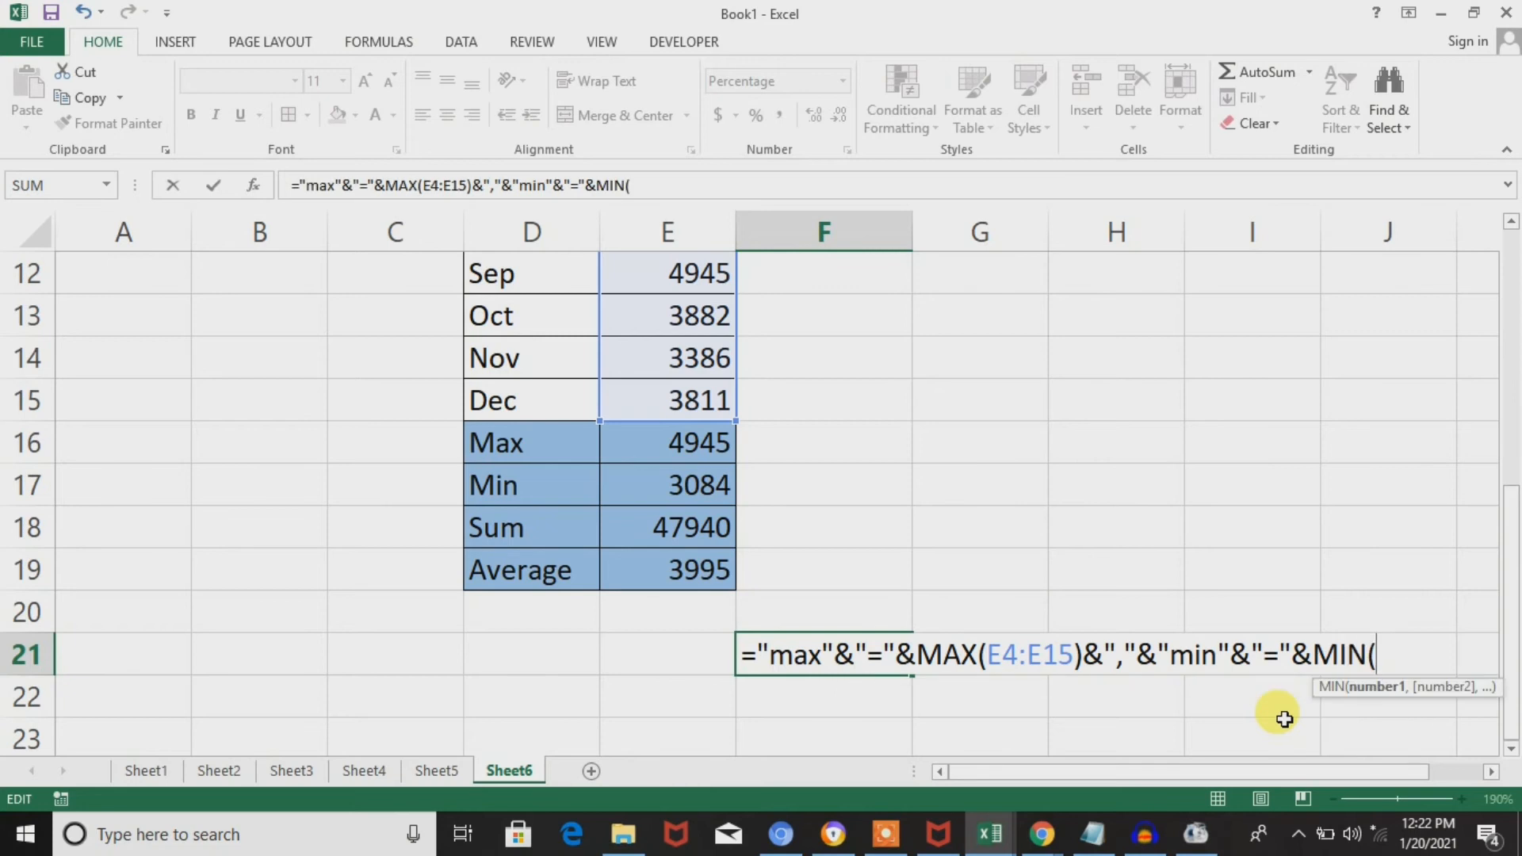
click(679, 388)
key(ctrl+Up)
key(ctrl+shift+Down)
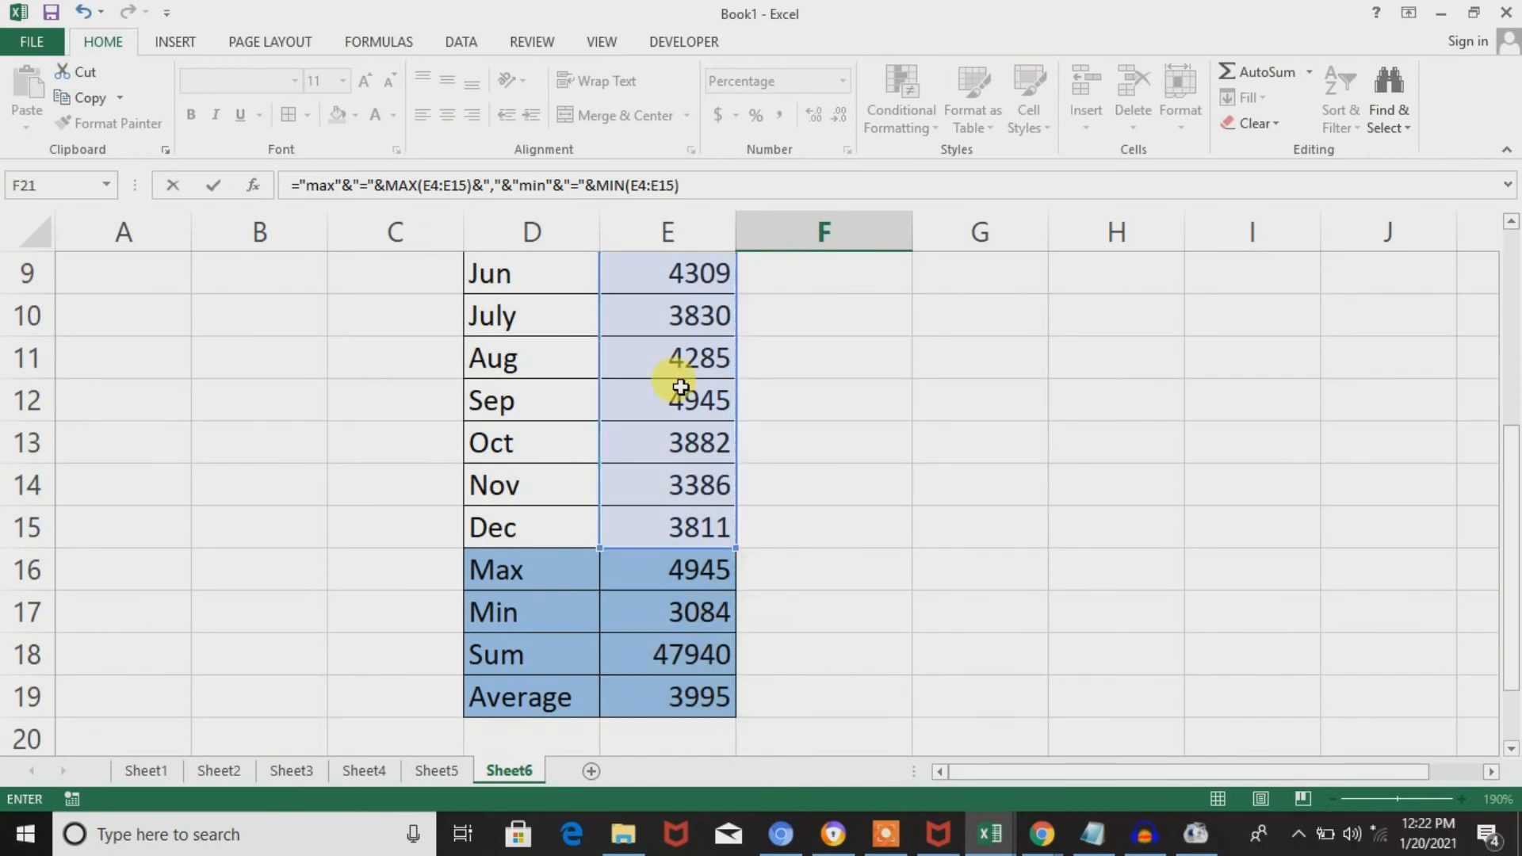
key(Return)
key(Tab)
key(Return)
key(Down)
key(Down)
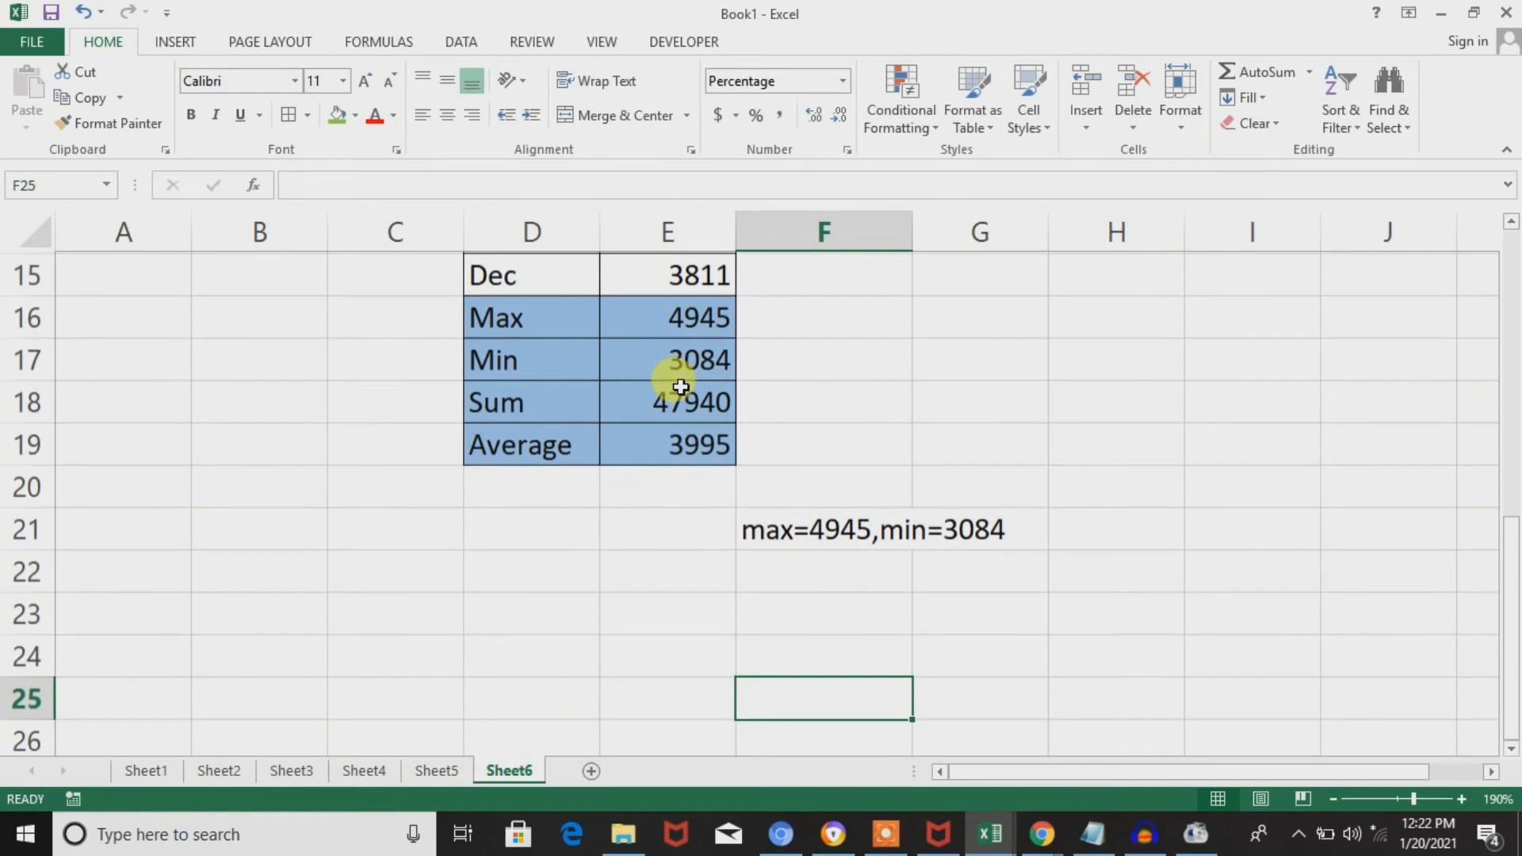
Try to append a bare comma after MIN(E4:E15) at the end of the F21 formula.
key(Up)
key(Up)
key(Up)
key(Up)
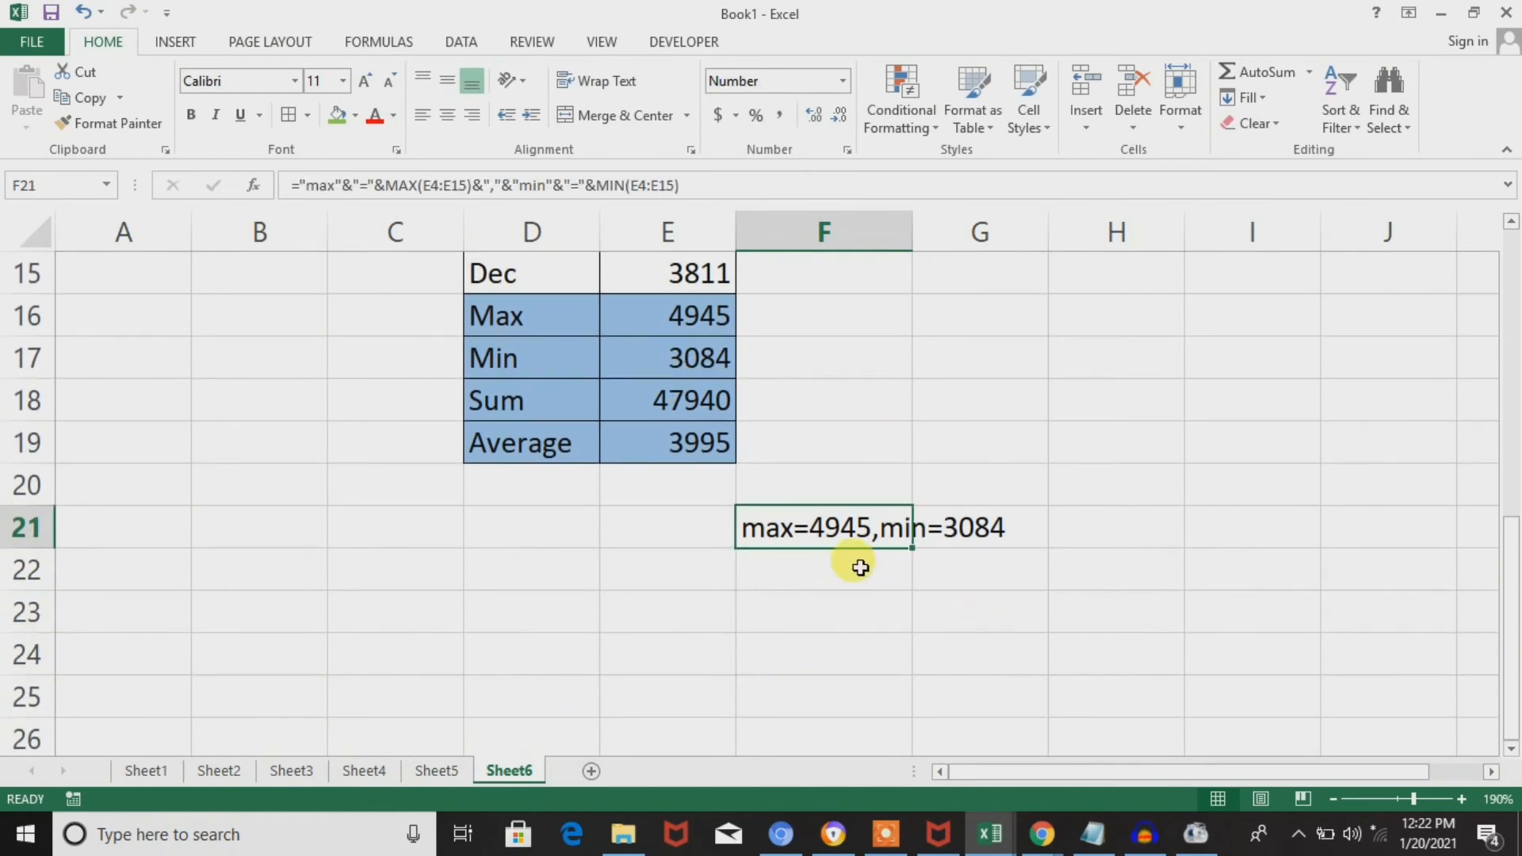
double_click(873, 526)
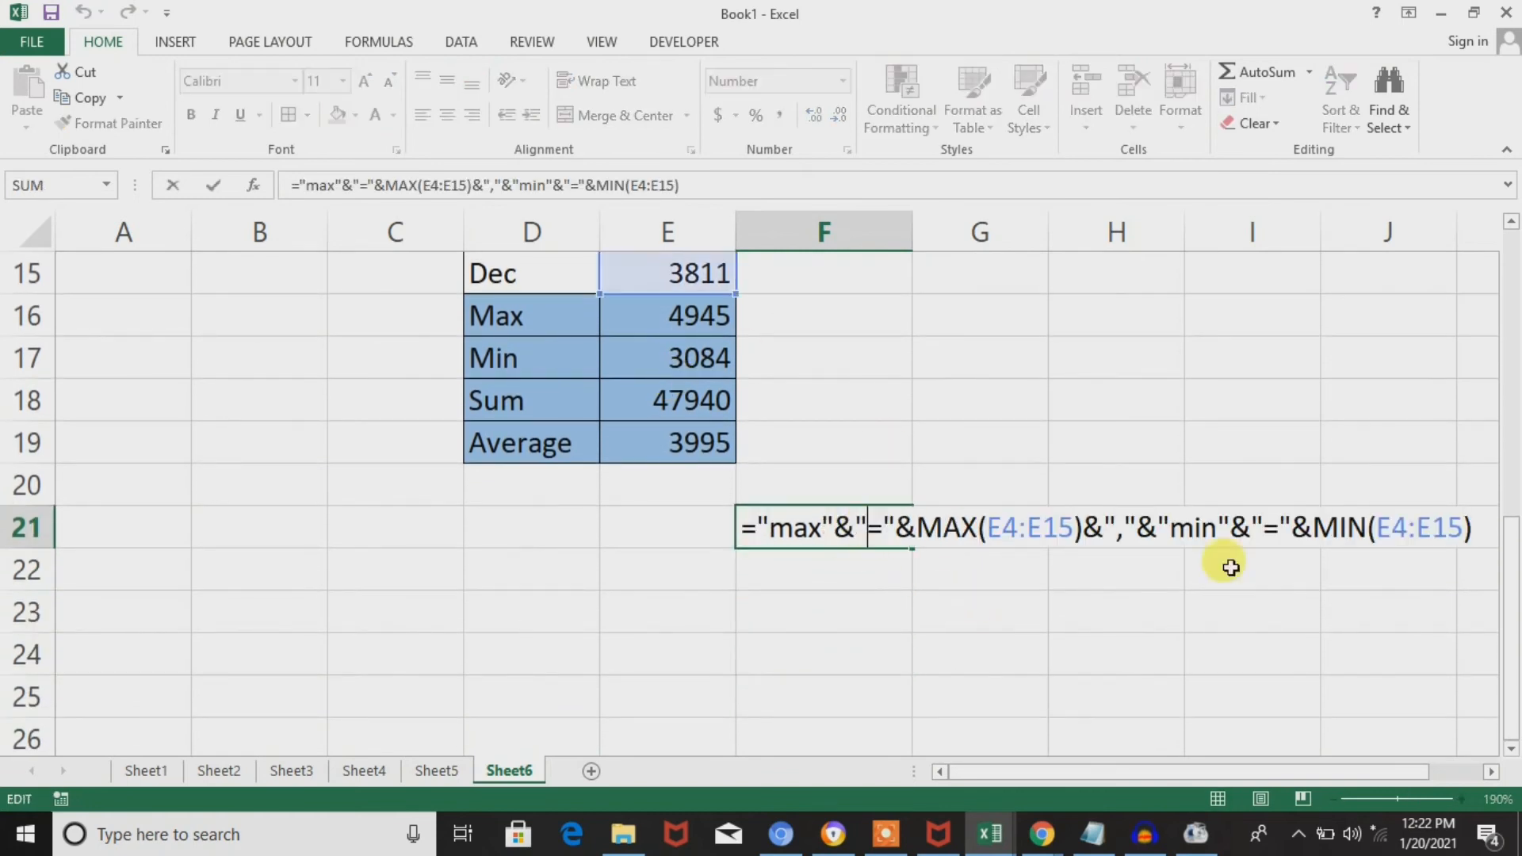
click(1479, 528)
text(,)
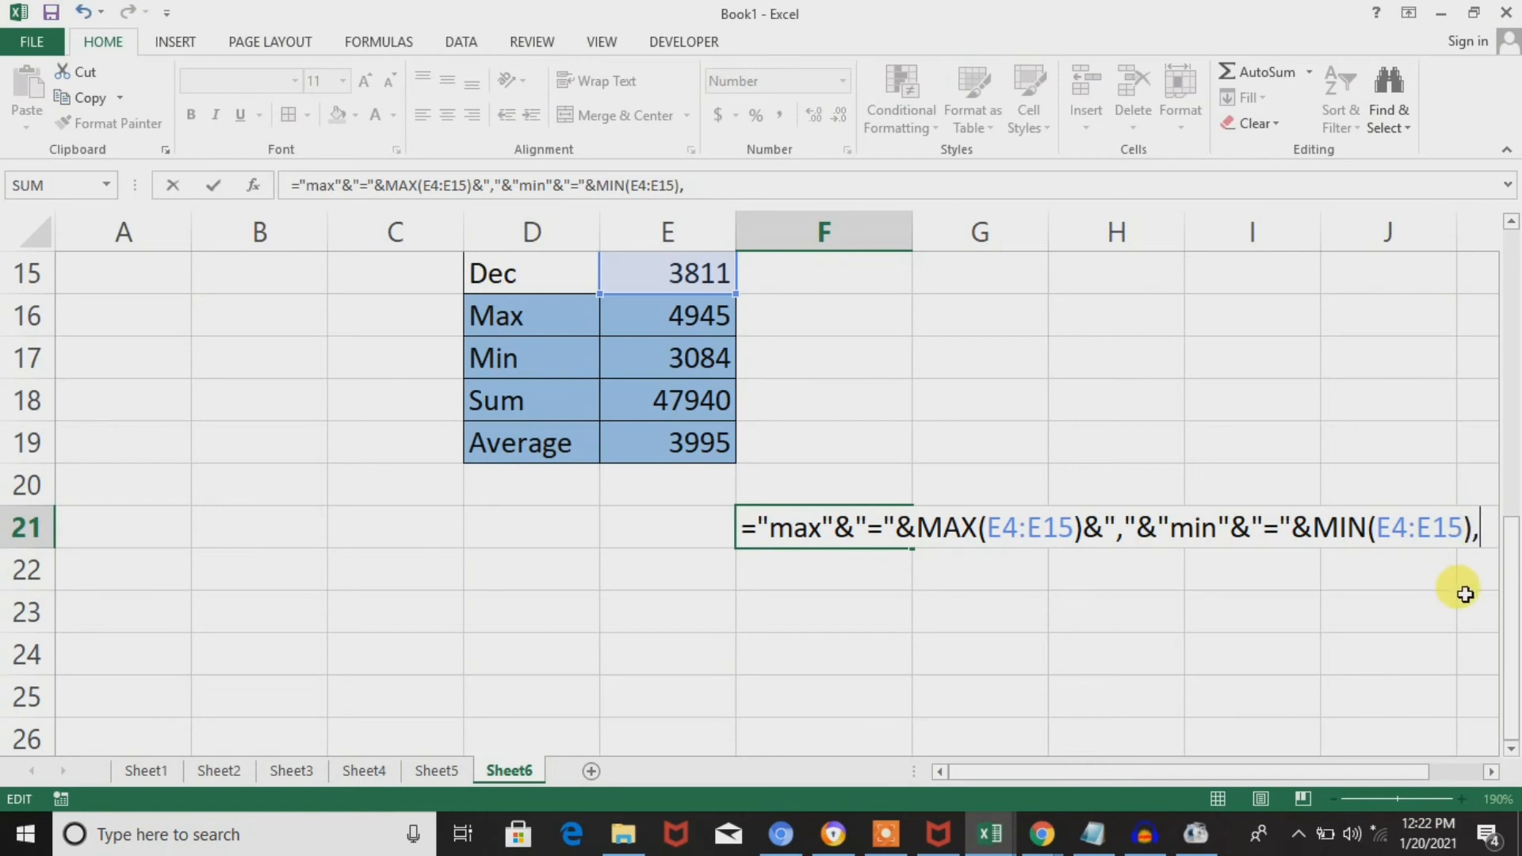
key(Return)
key(Return)
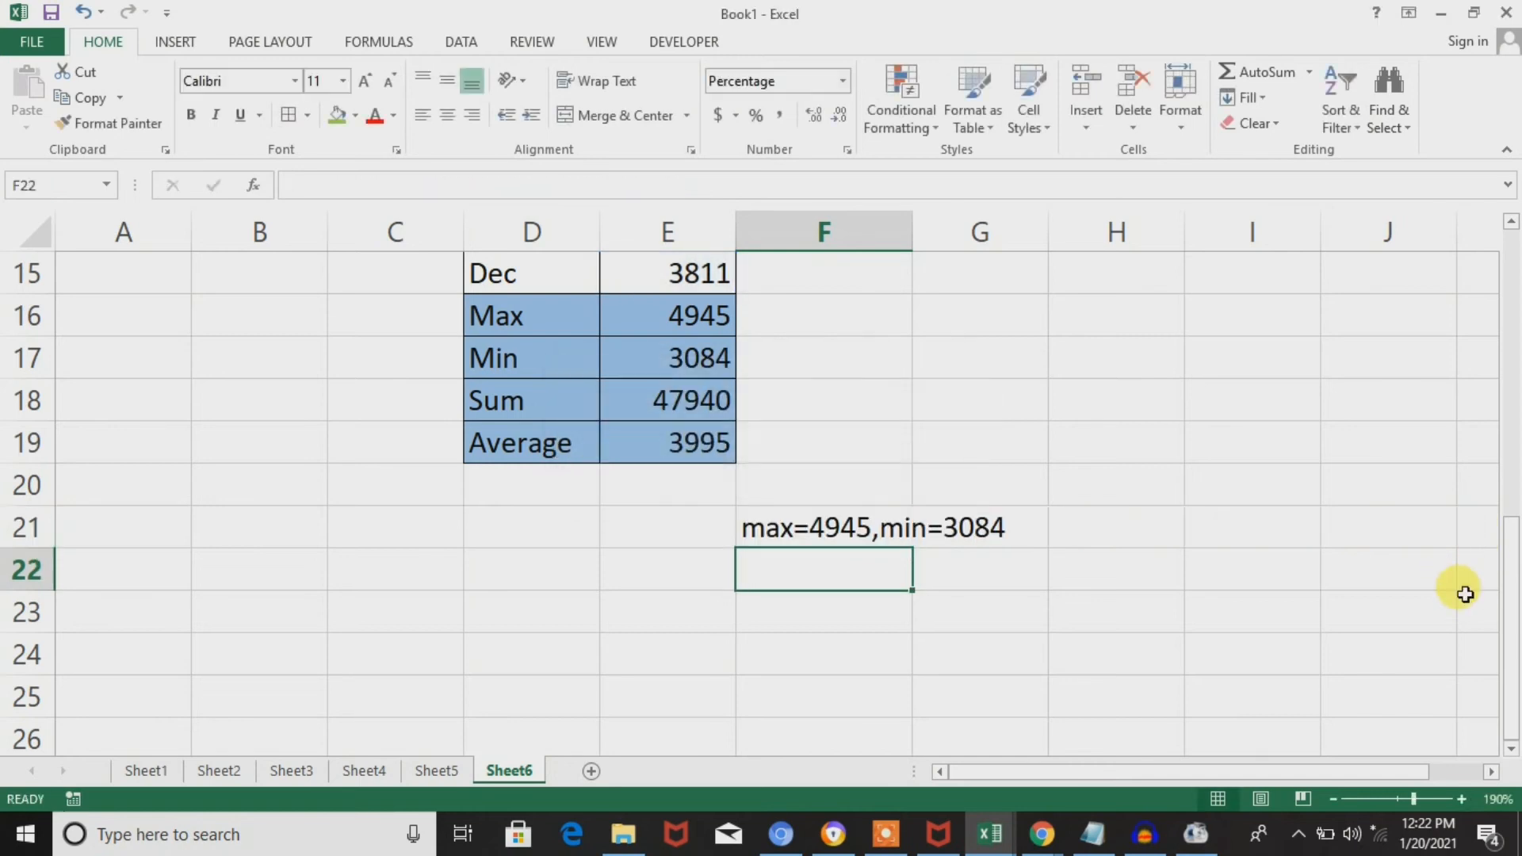
Reopen the F21 formula and append &","& after MIN(E4:E15) to add a comma separator.
double_click(894, 526)
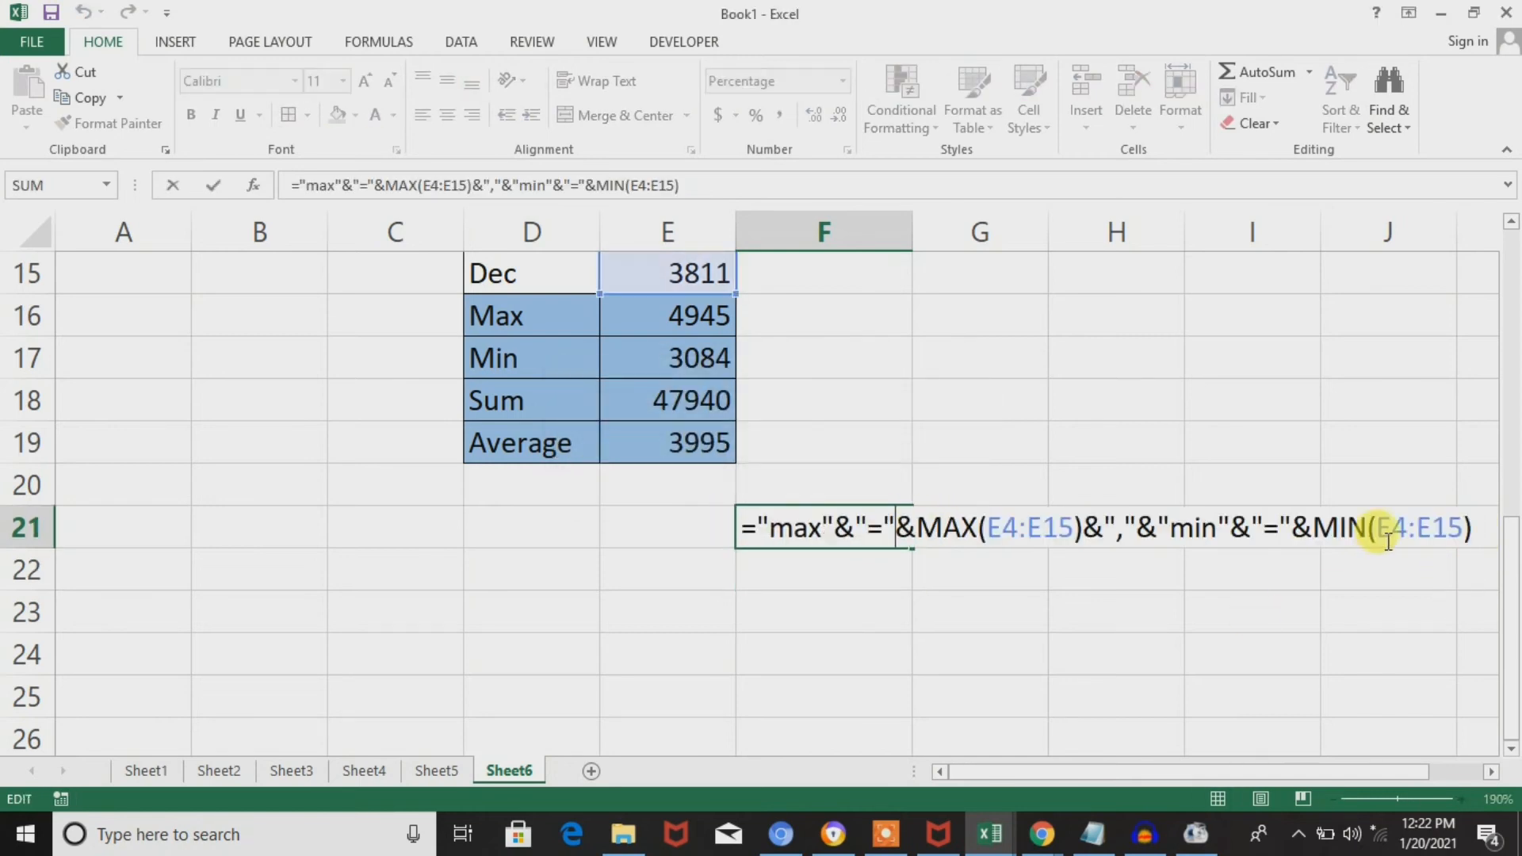
click(1474, 525)
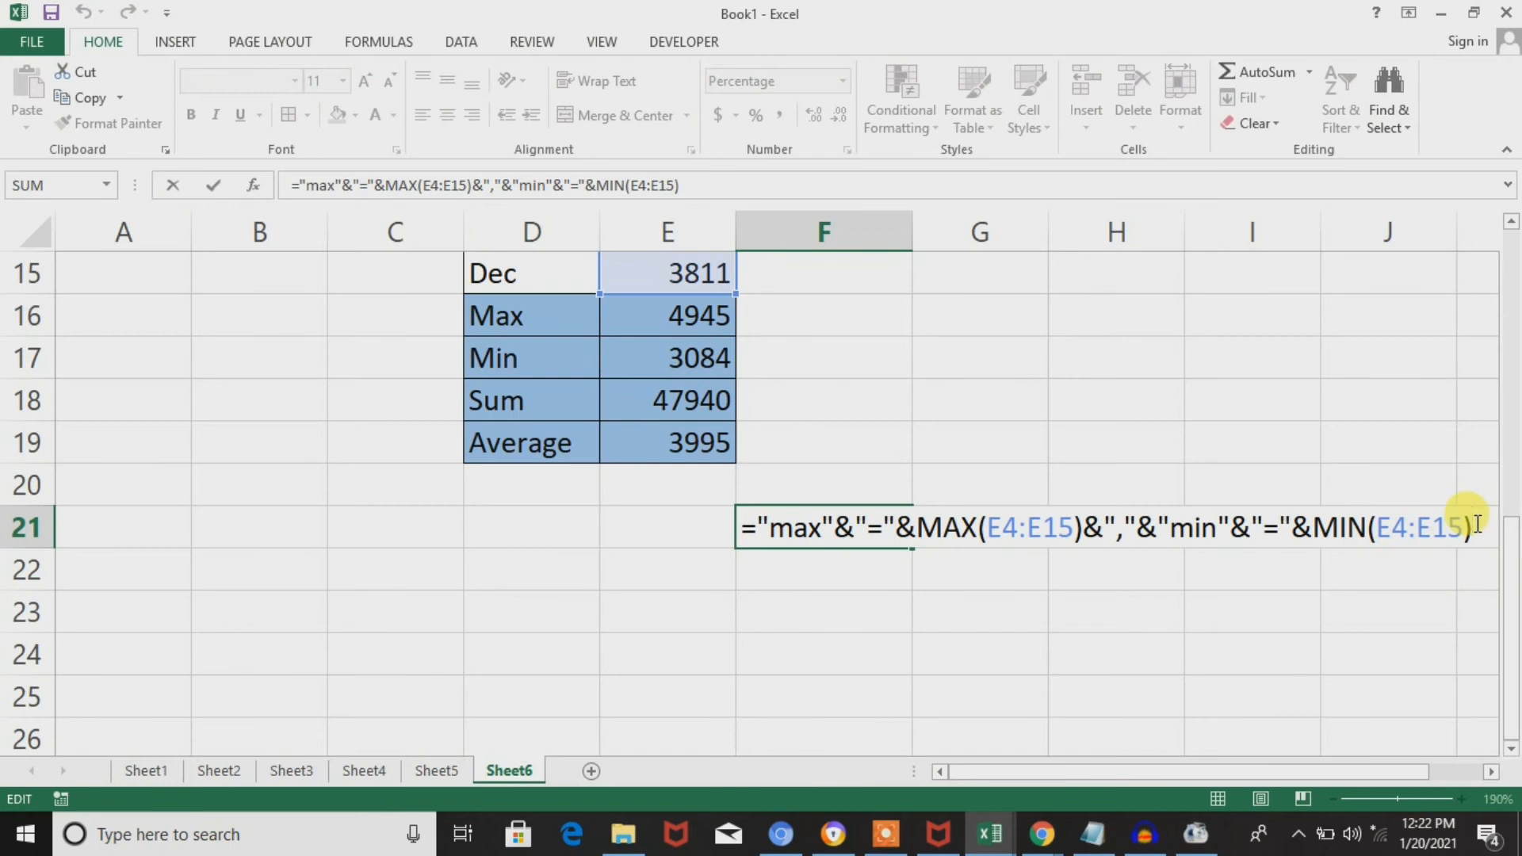
text(&")
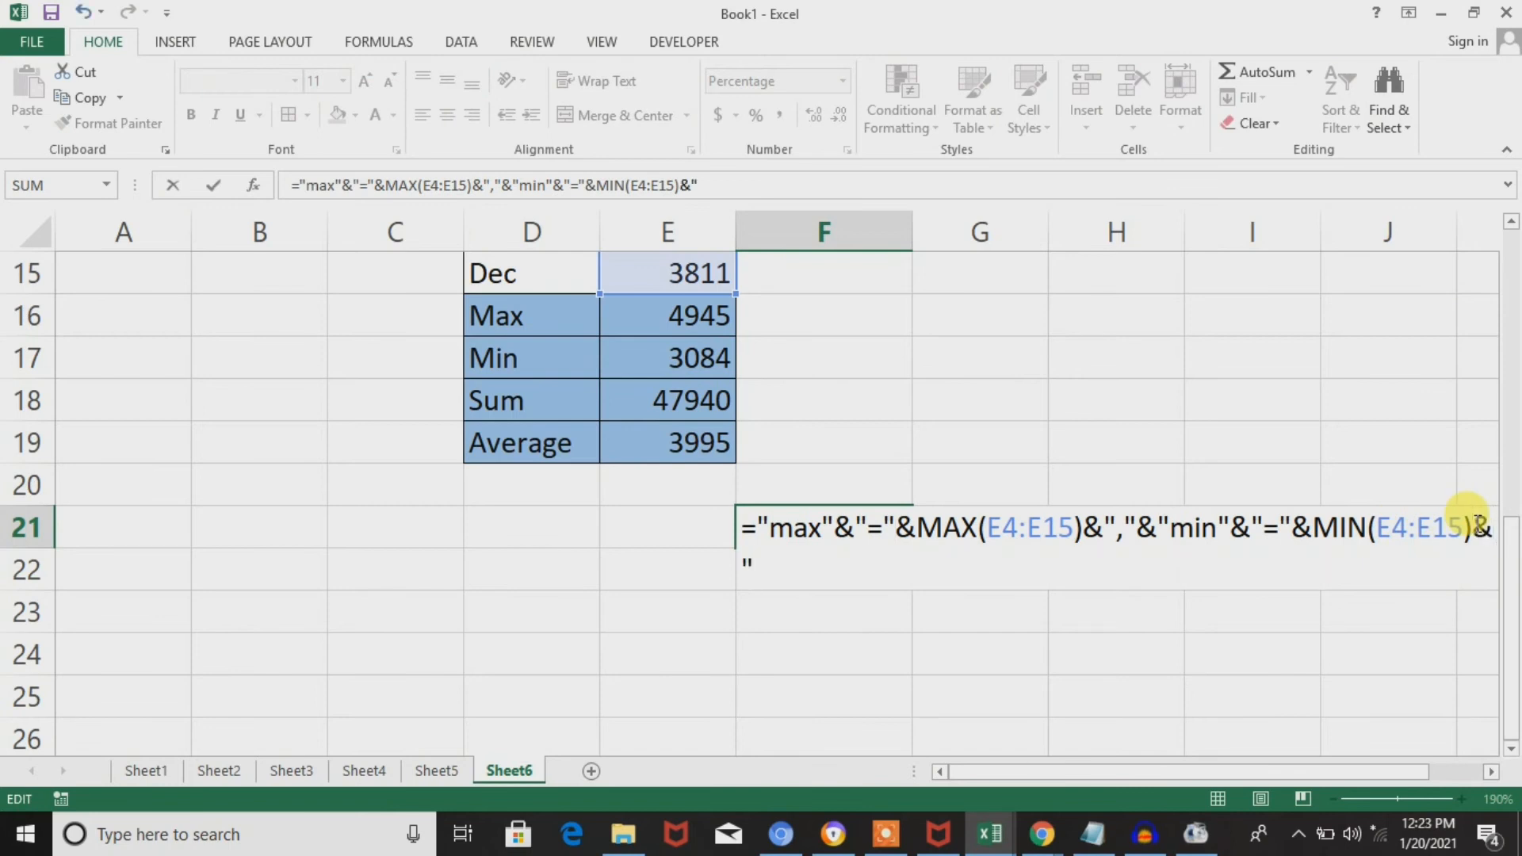
text(,"&)
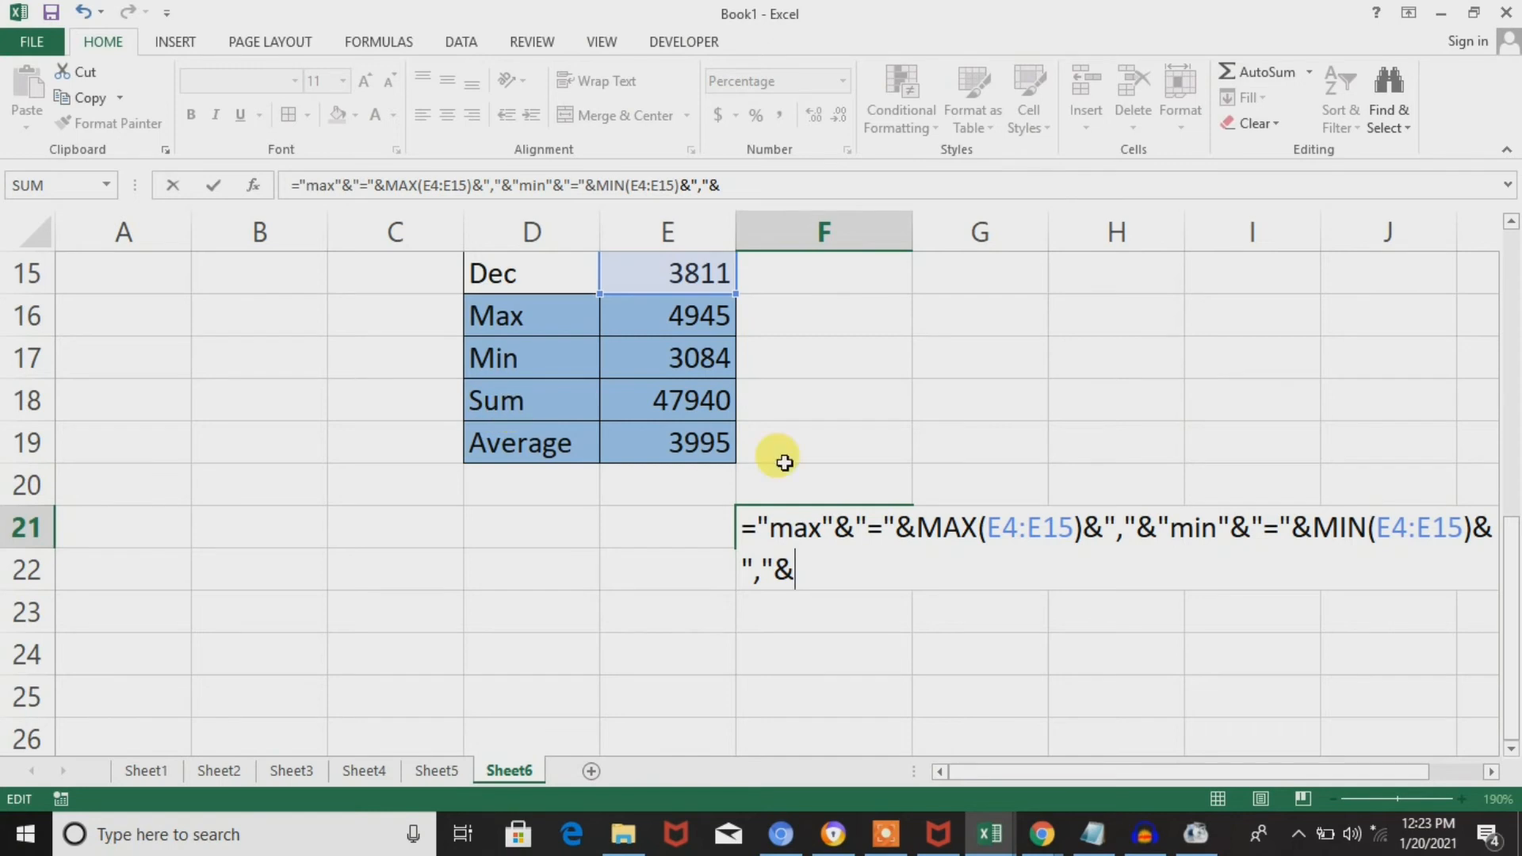
text(sum)
key(BackSpace)
key(BackSpace)
key(BackSpace)
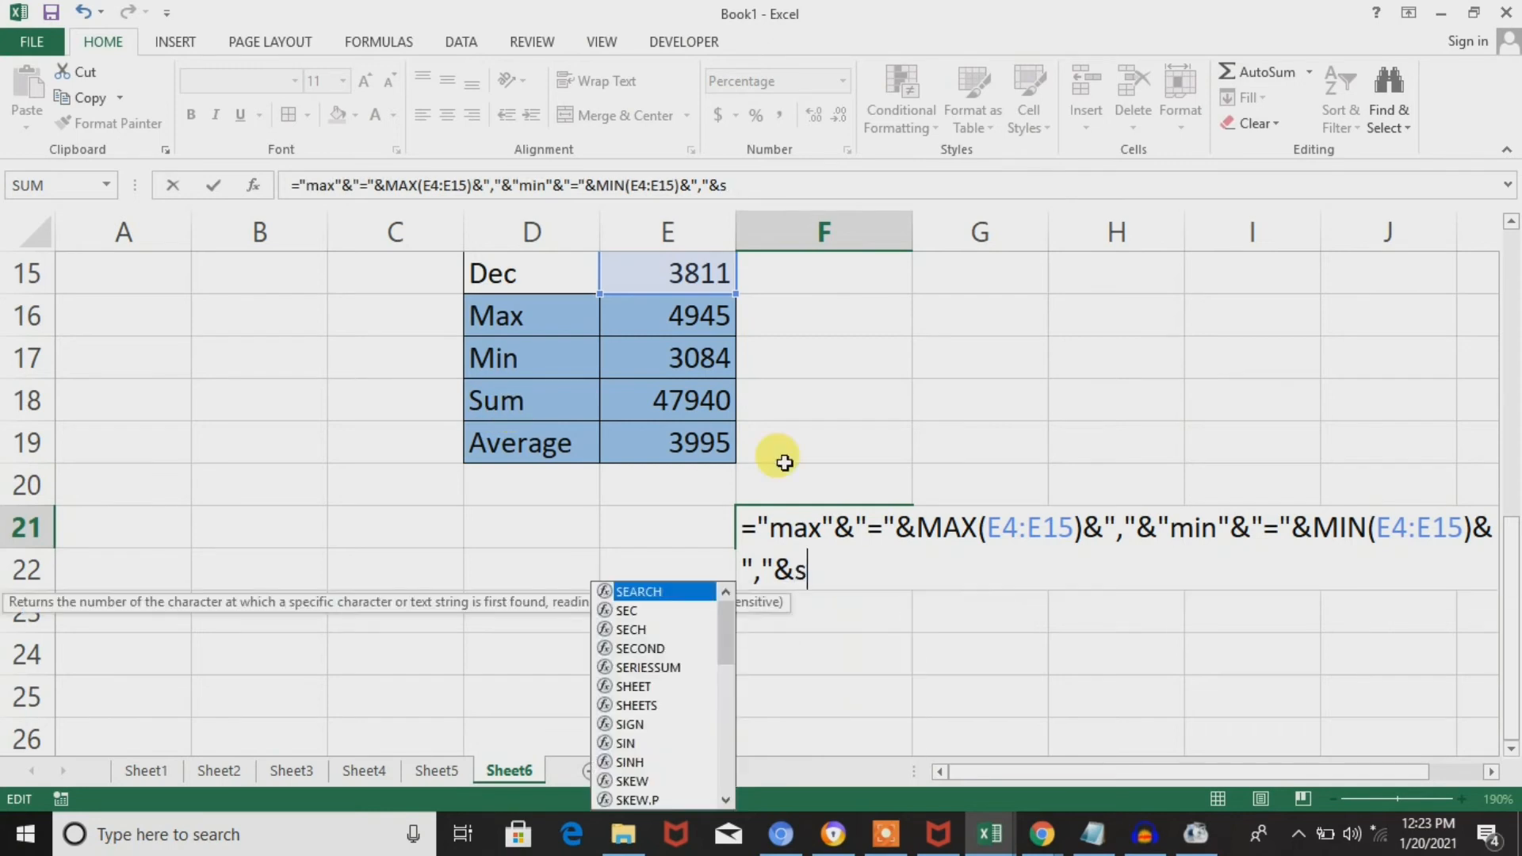
Extend the end of the F21 formula with the quoted label "sum"&"="&.
text("sum")
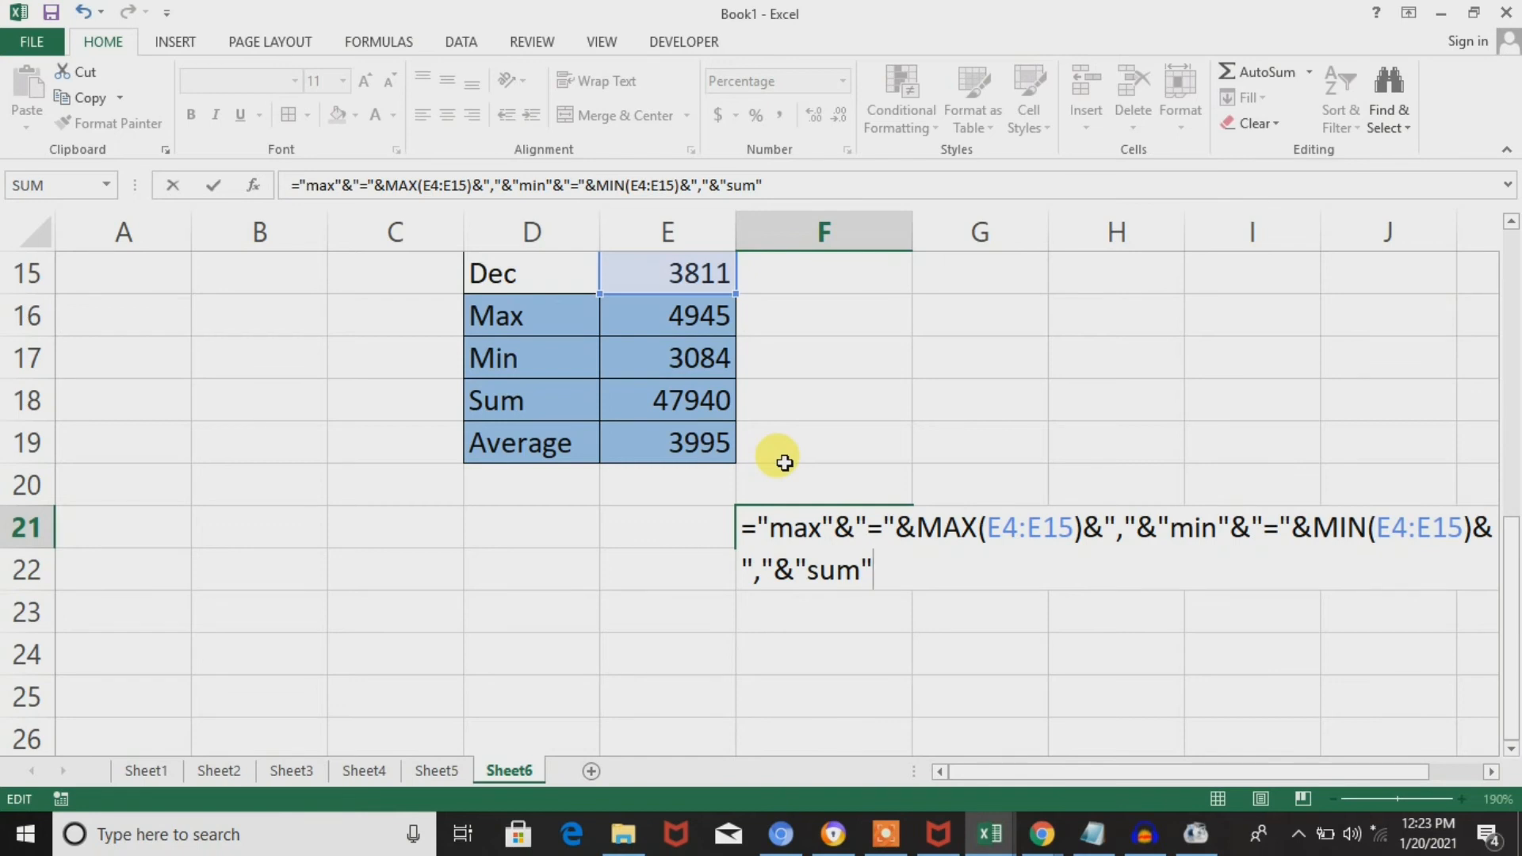
text(&)
text("=)
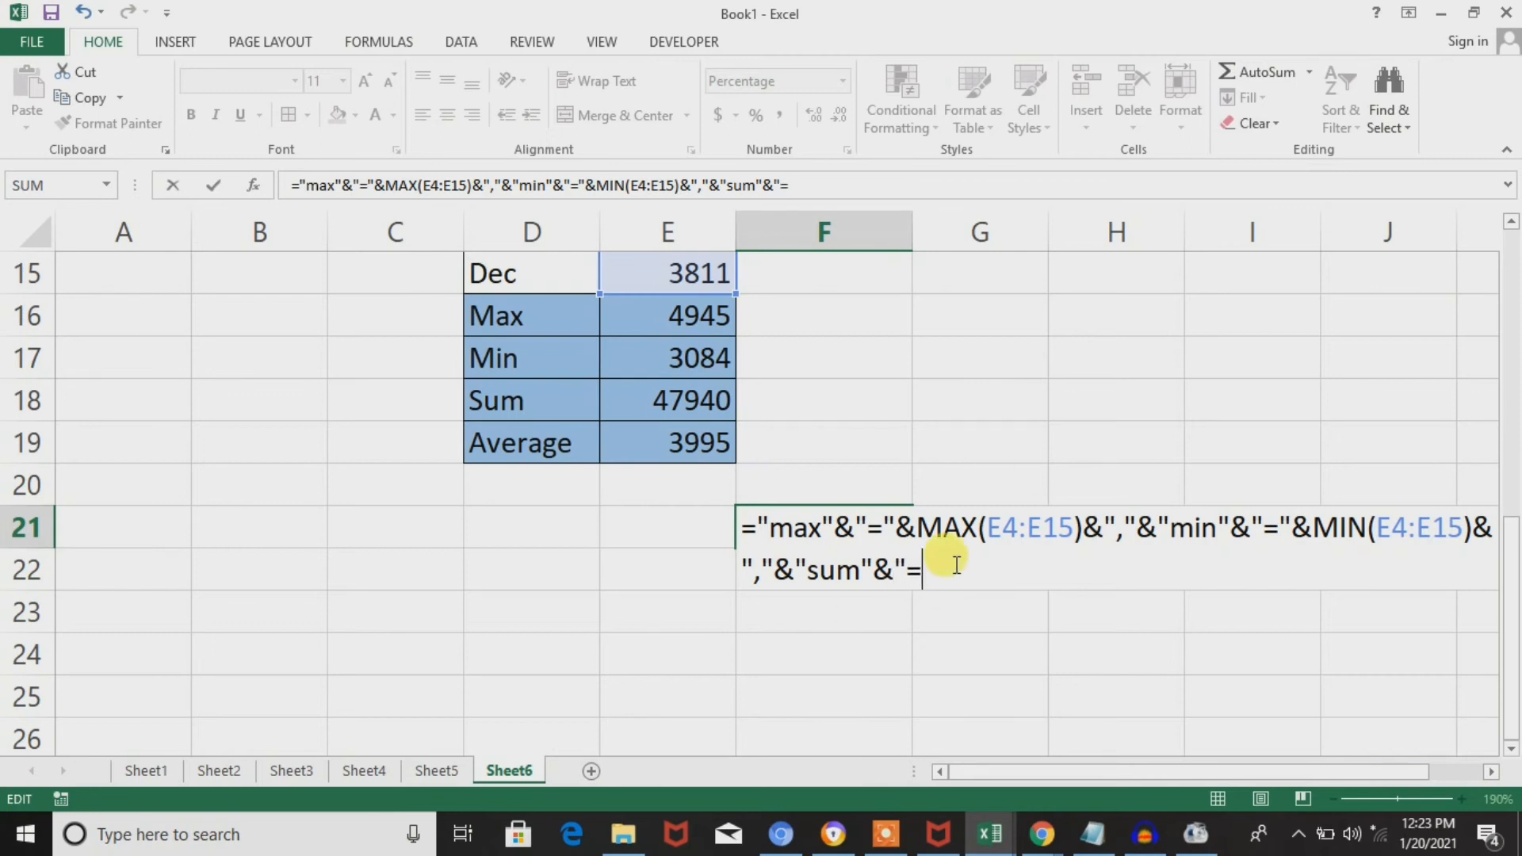
text("&)
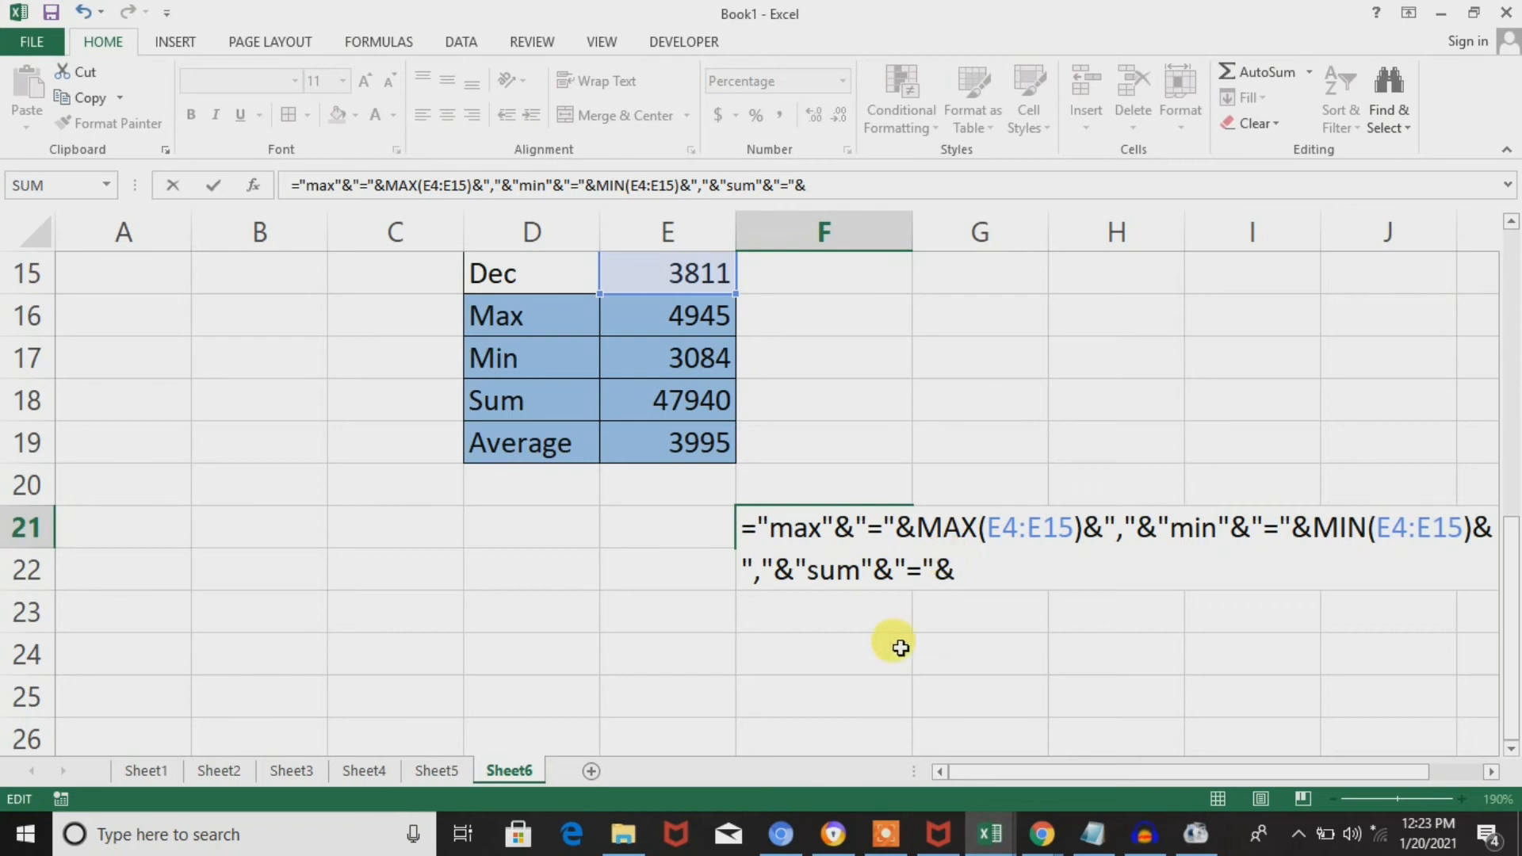
text(sum)
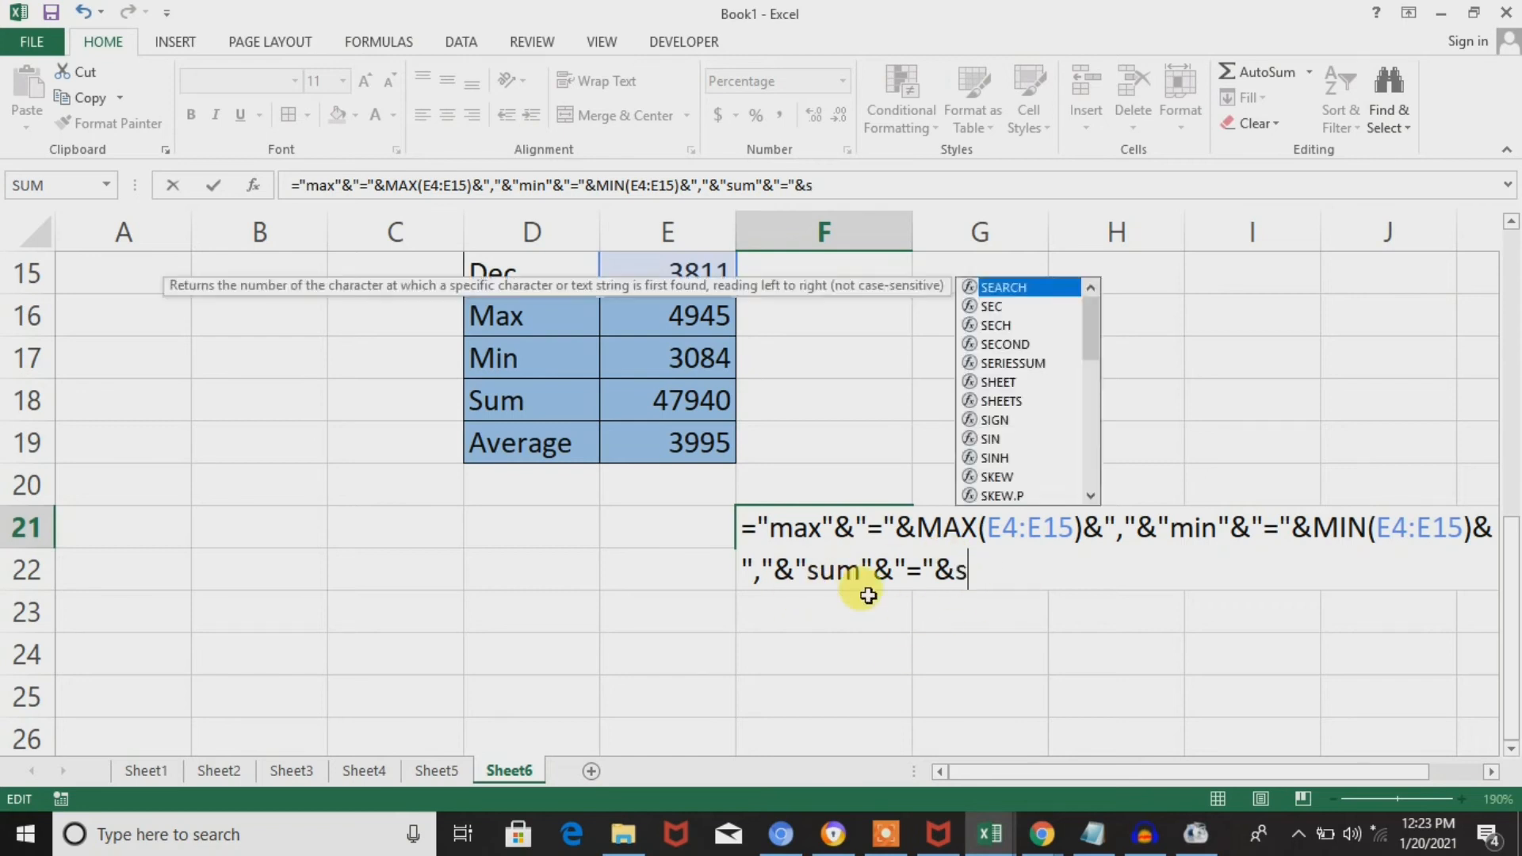
Append SUM(E4:E15) to the F21 formula and enter it, accepting the correction that adds the missing closing parenthesis.
key(Tab)
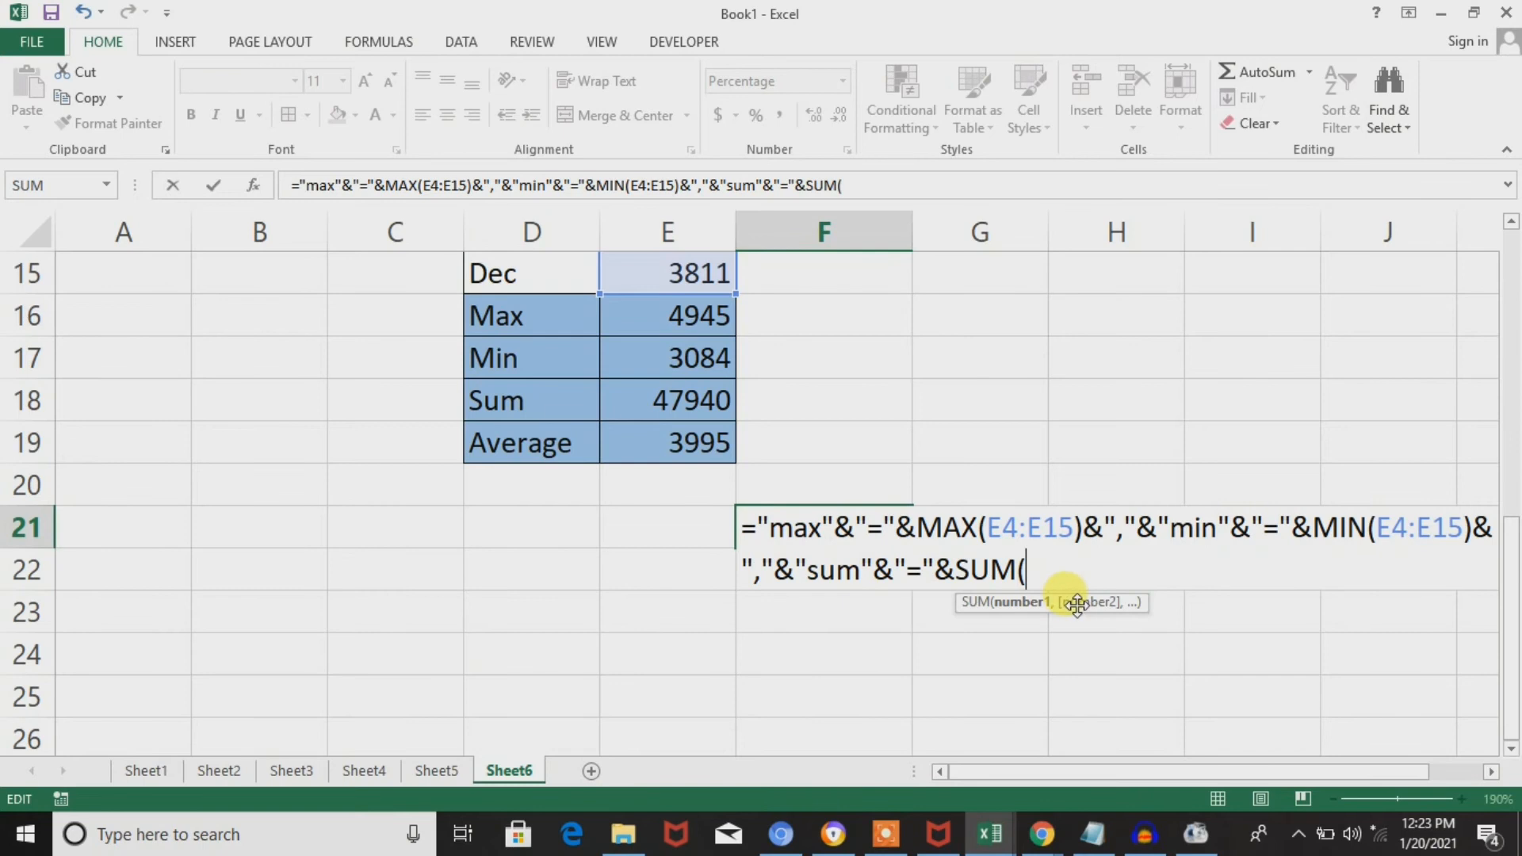
click(713, 286)
key(ctrl+Up)
key(ctrl+Up)
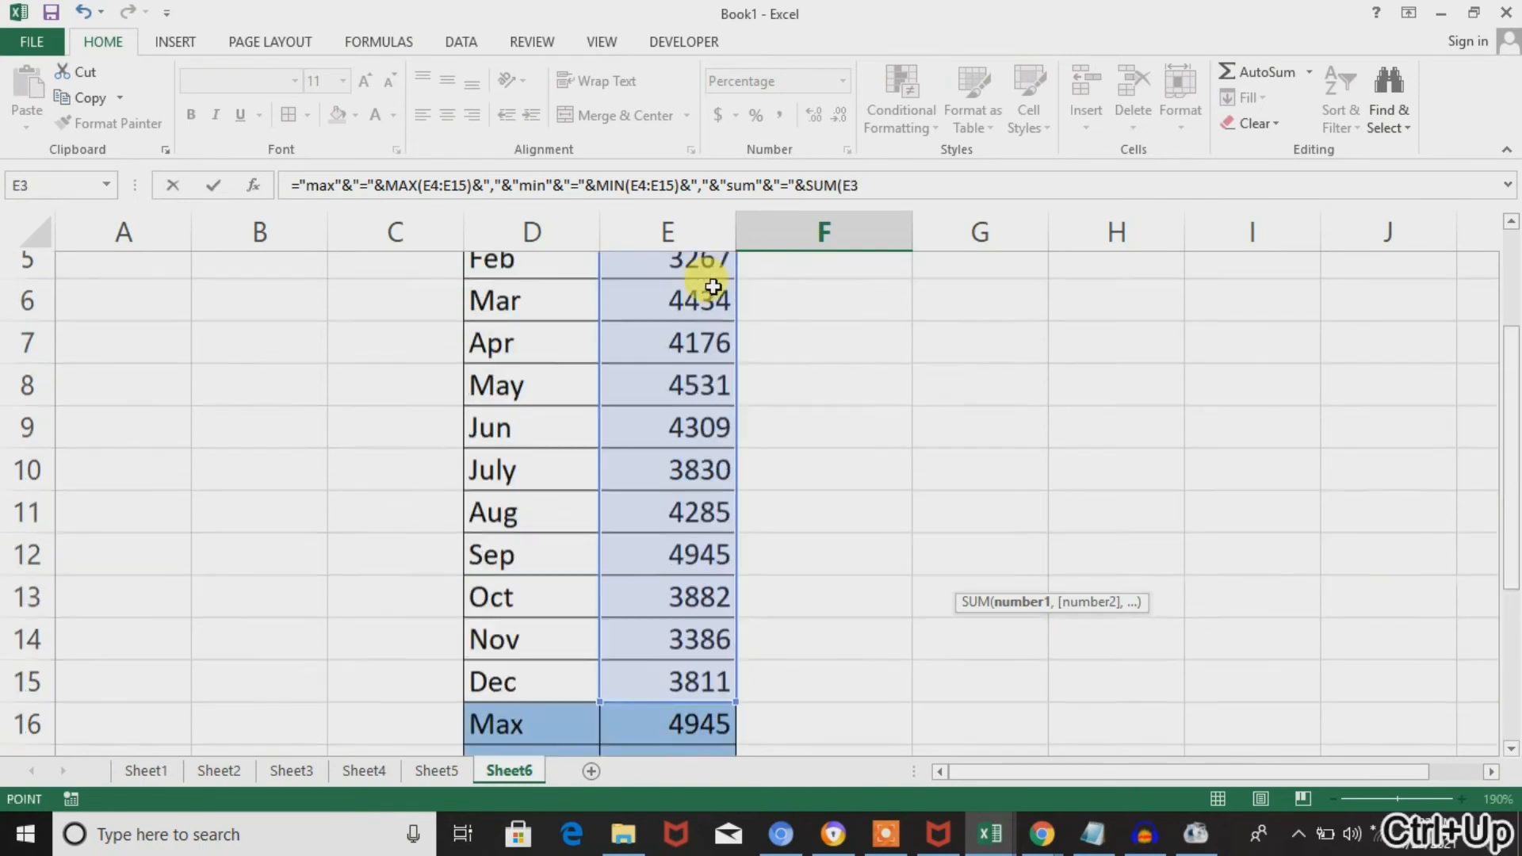
key(Down)
key(Down)
key(Down)
key(shift+Down)
key(shift+Down)
key(shift+Down)
key(shift+Down)
key(shift+Down)
key(shift+Down)
key(shift+Down)
key(shift+Down)
key(shift+Down)
key(shift+Down)
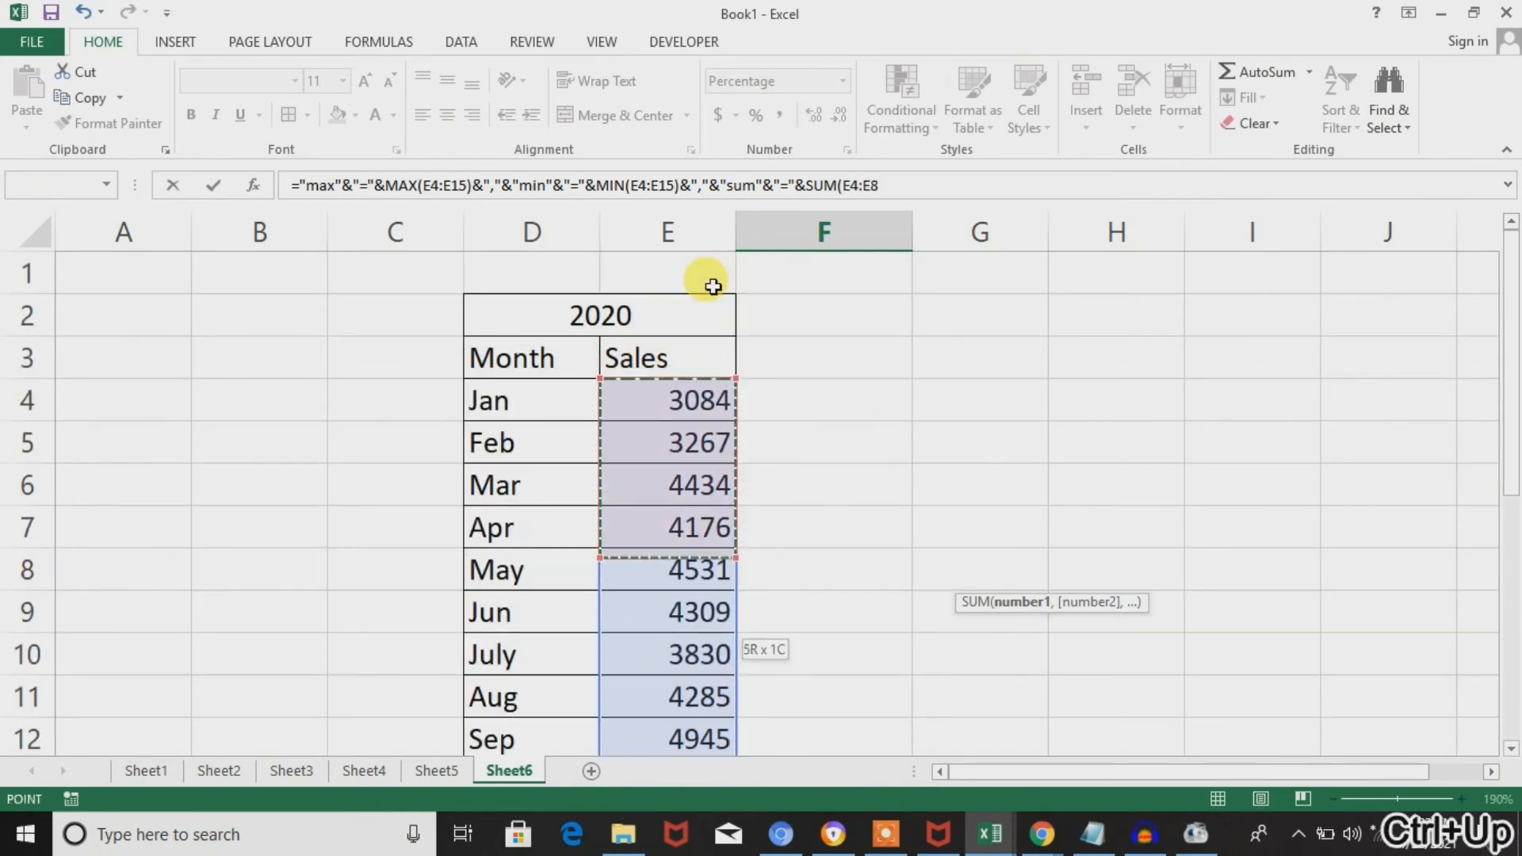
key(shift+Down)
key(Return)
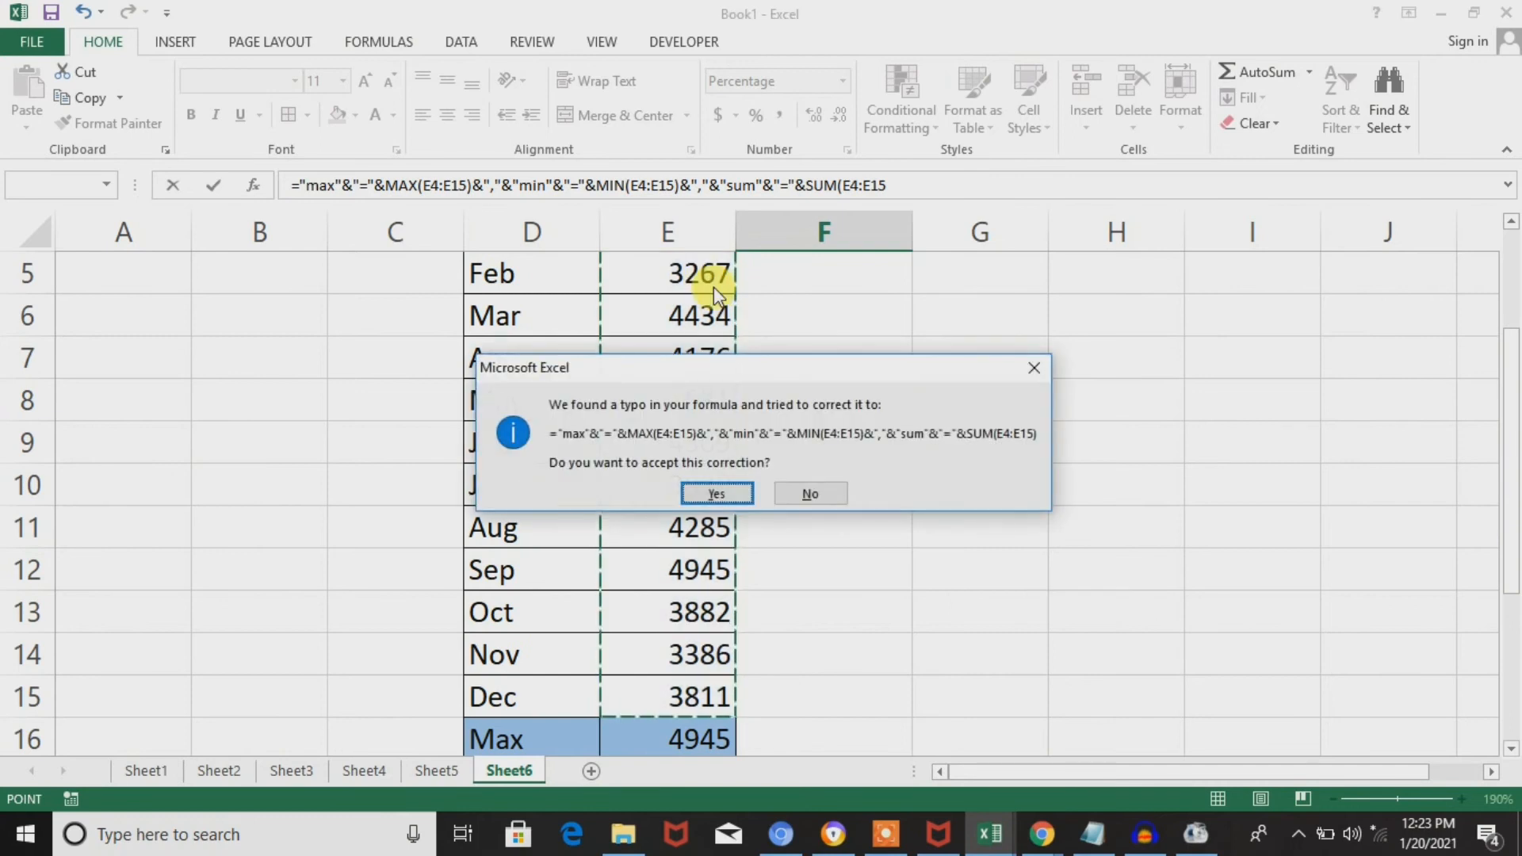
key(Return)
key(Up)
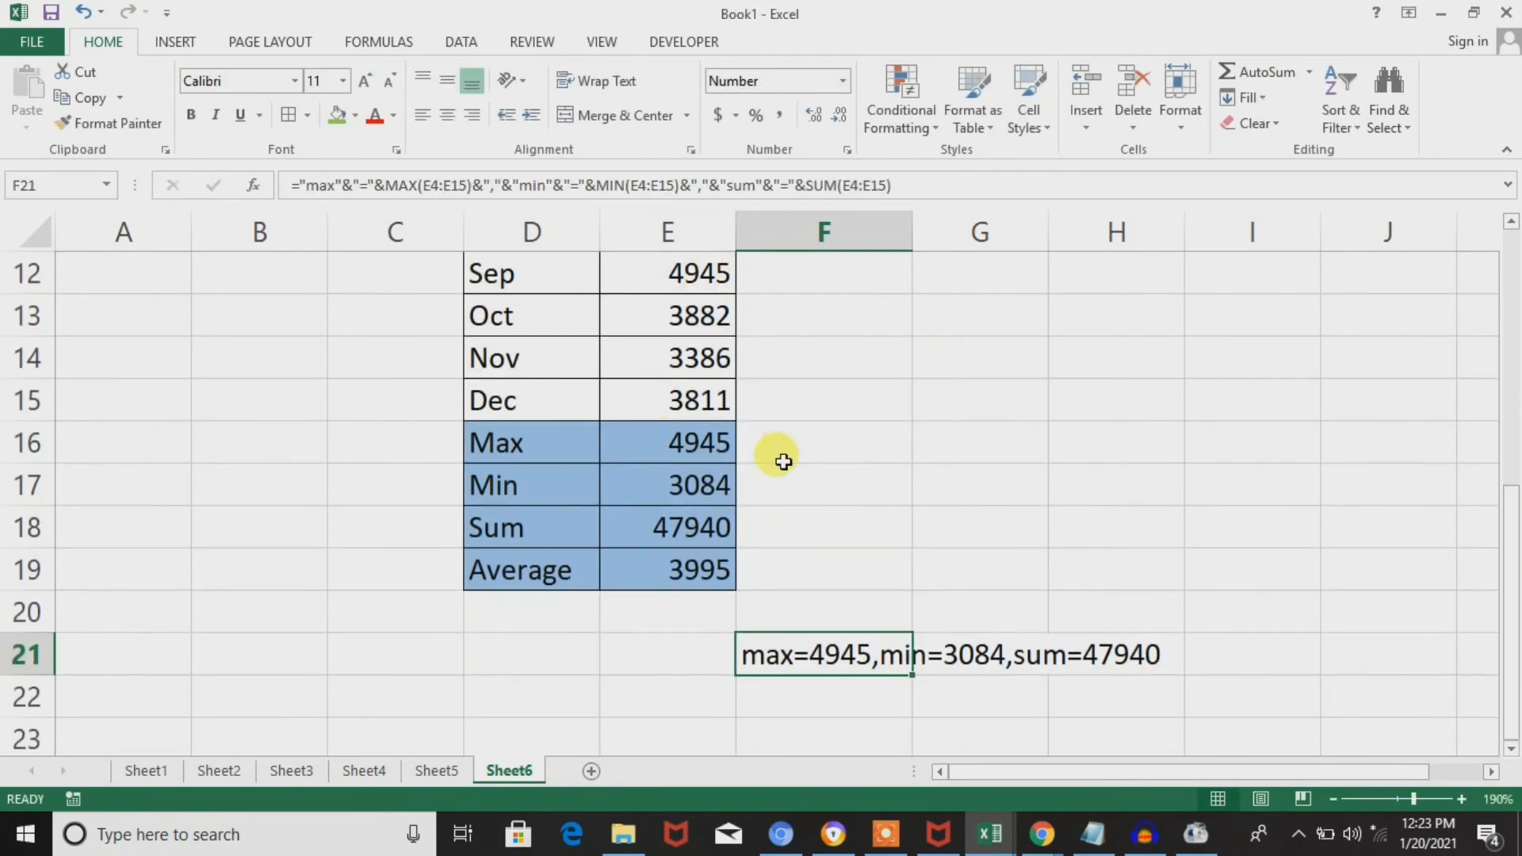
Edit F21 again and add another comma separator, &","&, after SUM(E4:E15).
double_click(850, 663)
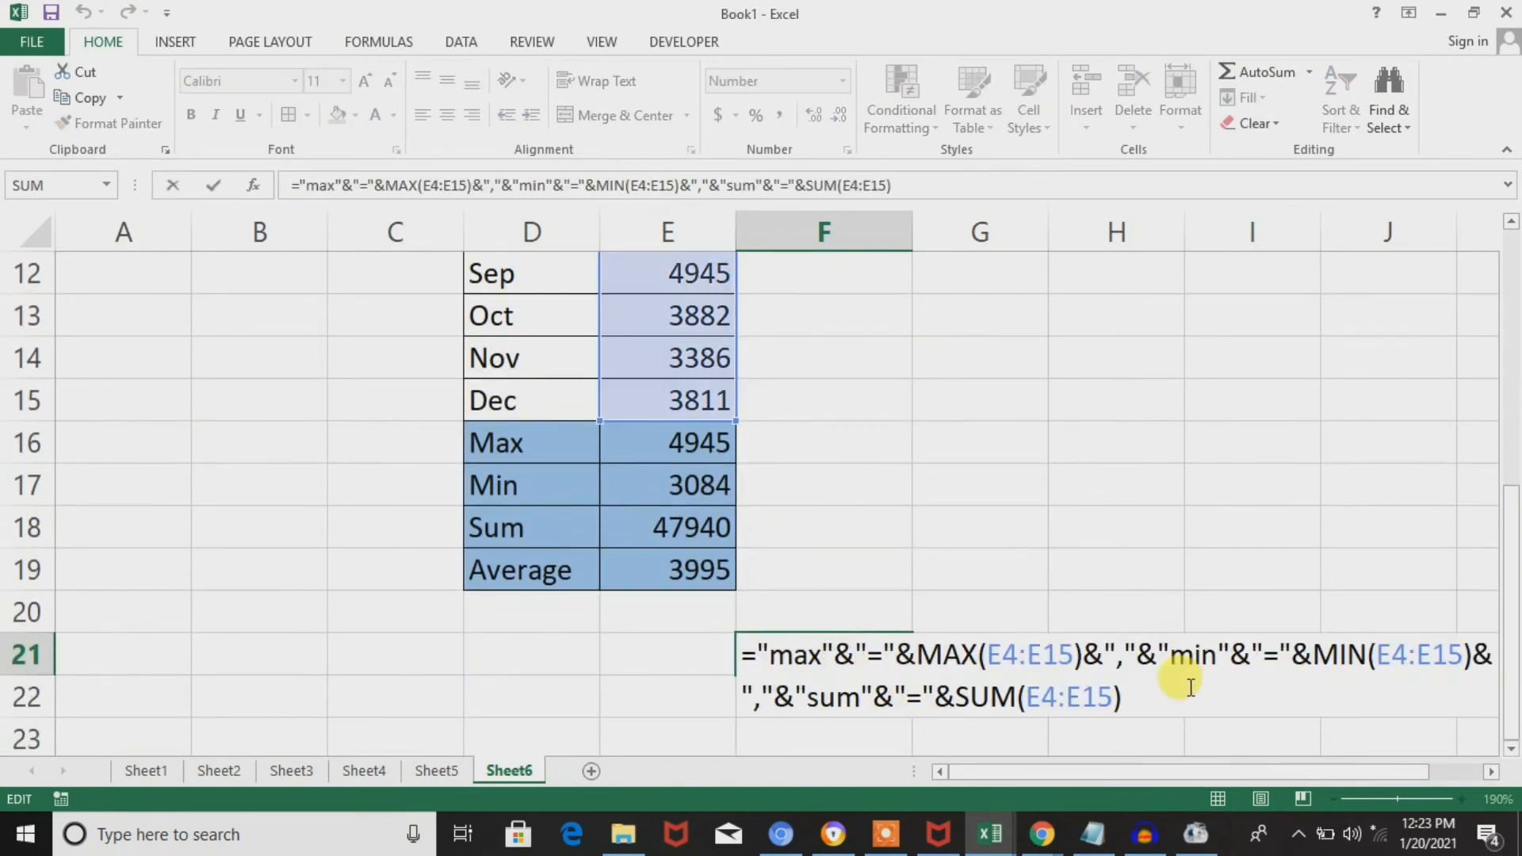
click(1142, 695)
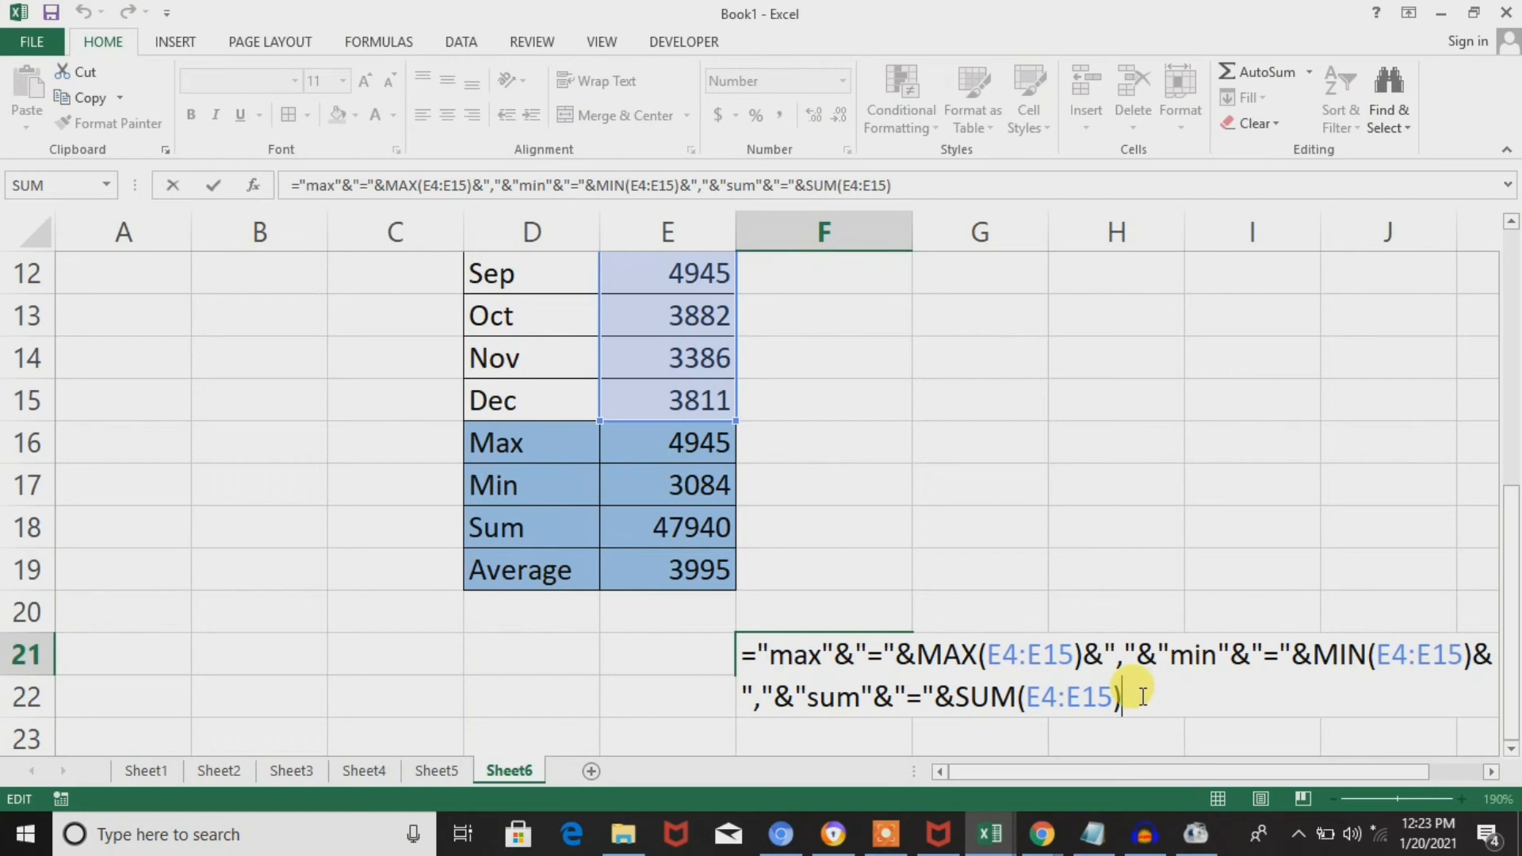
text(&","&)
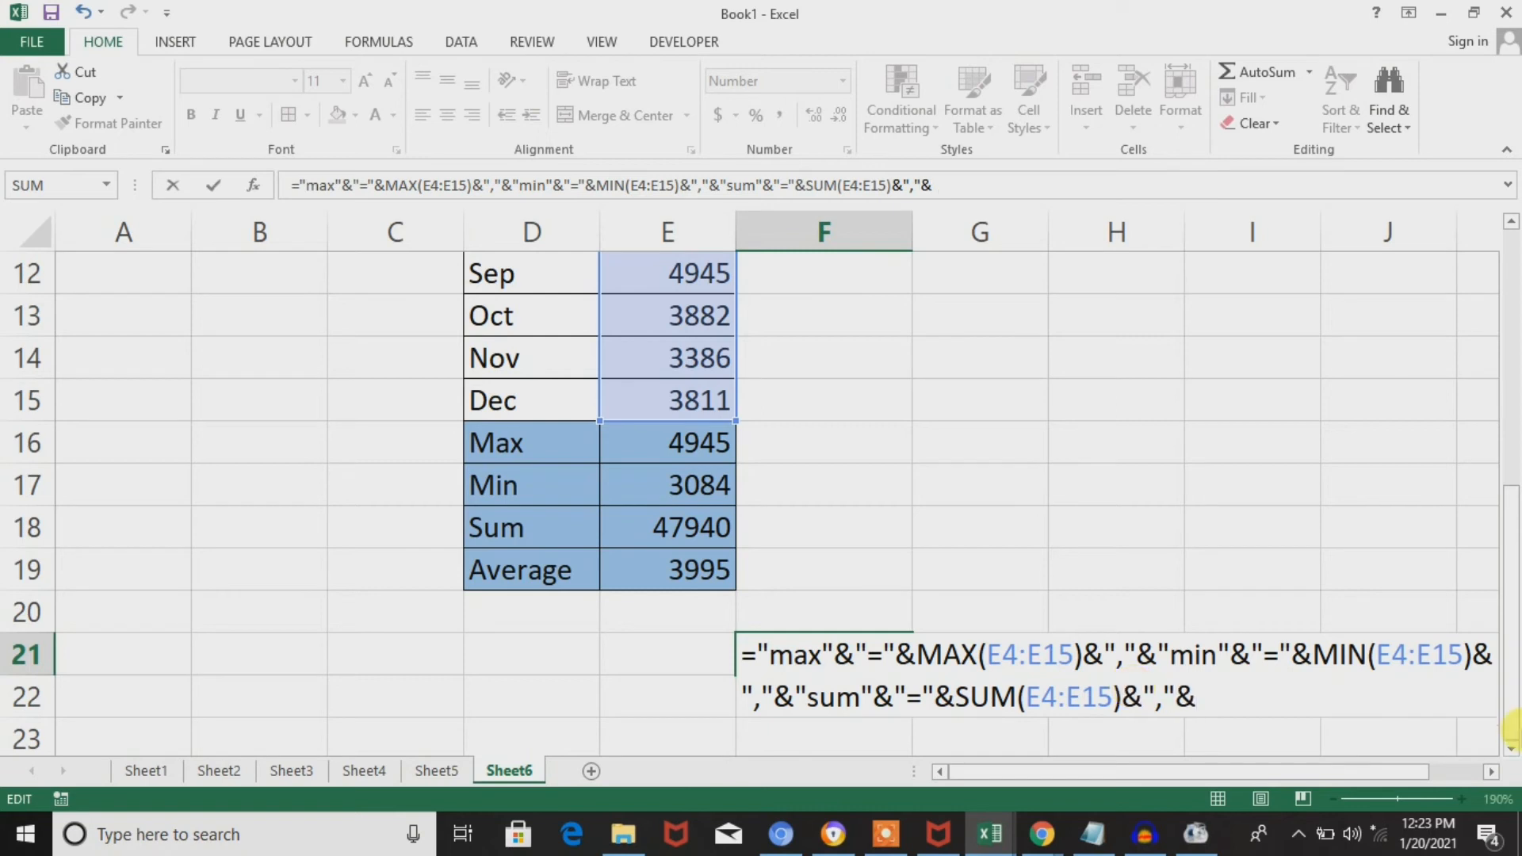
text(ave)
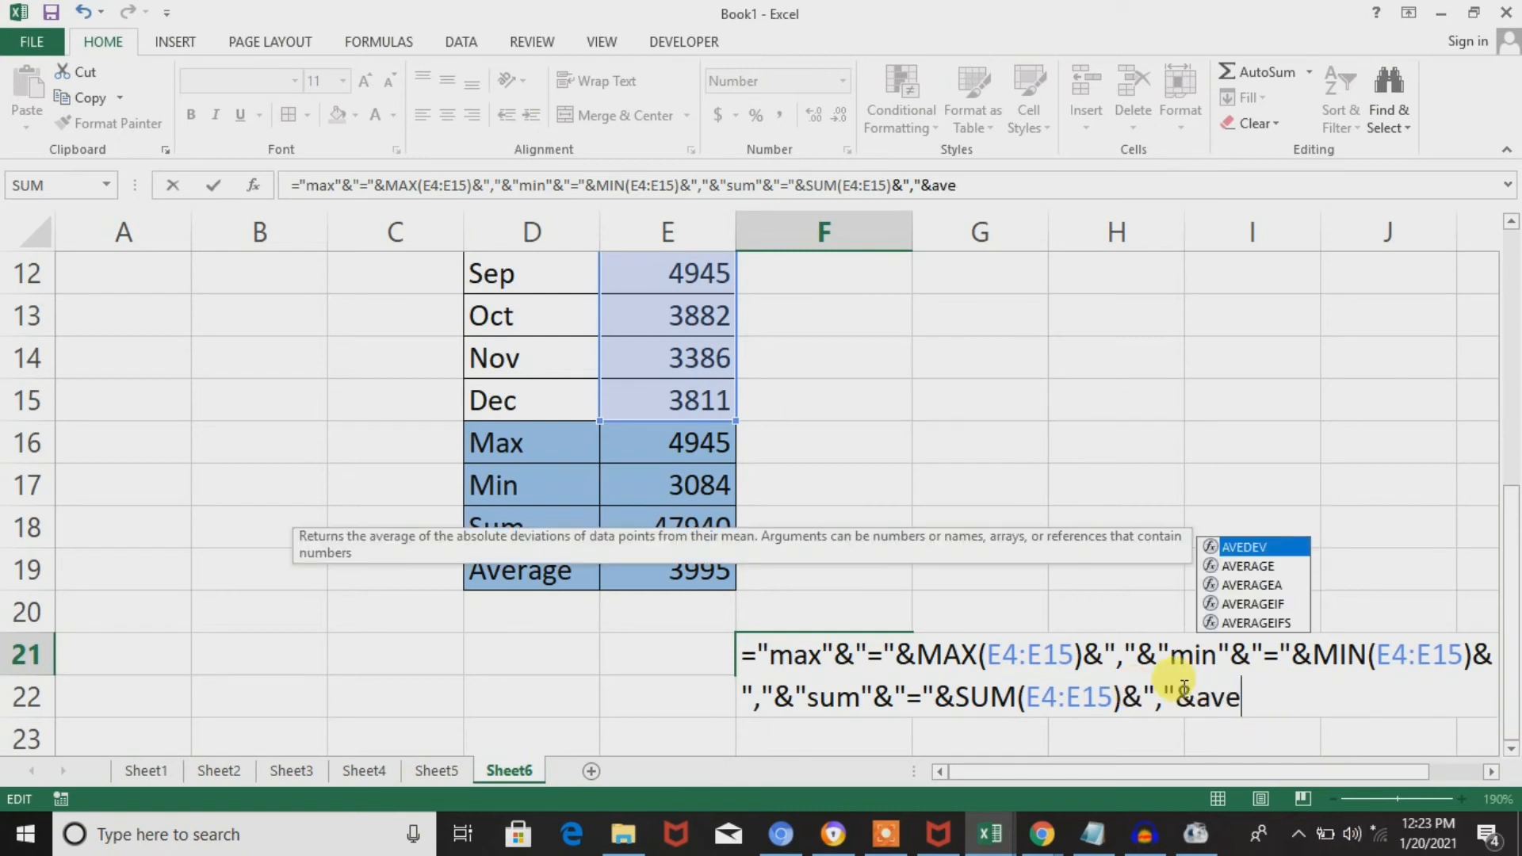
key(BackSpace)
key(BackSpace)
key(BackSpace)
Extend the end of the F21 formula with the quoted label "average"&"=".
text("aver)
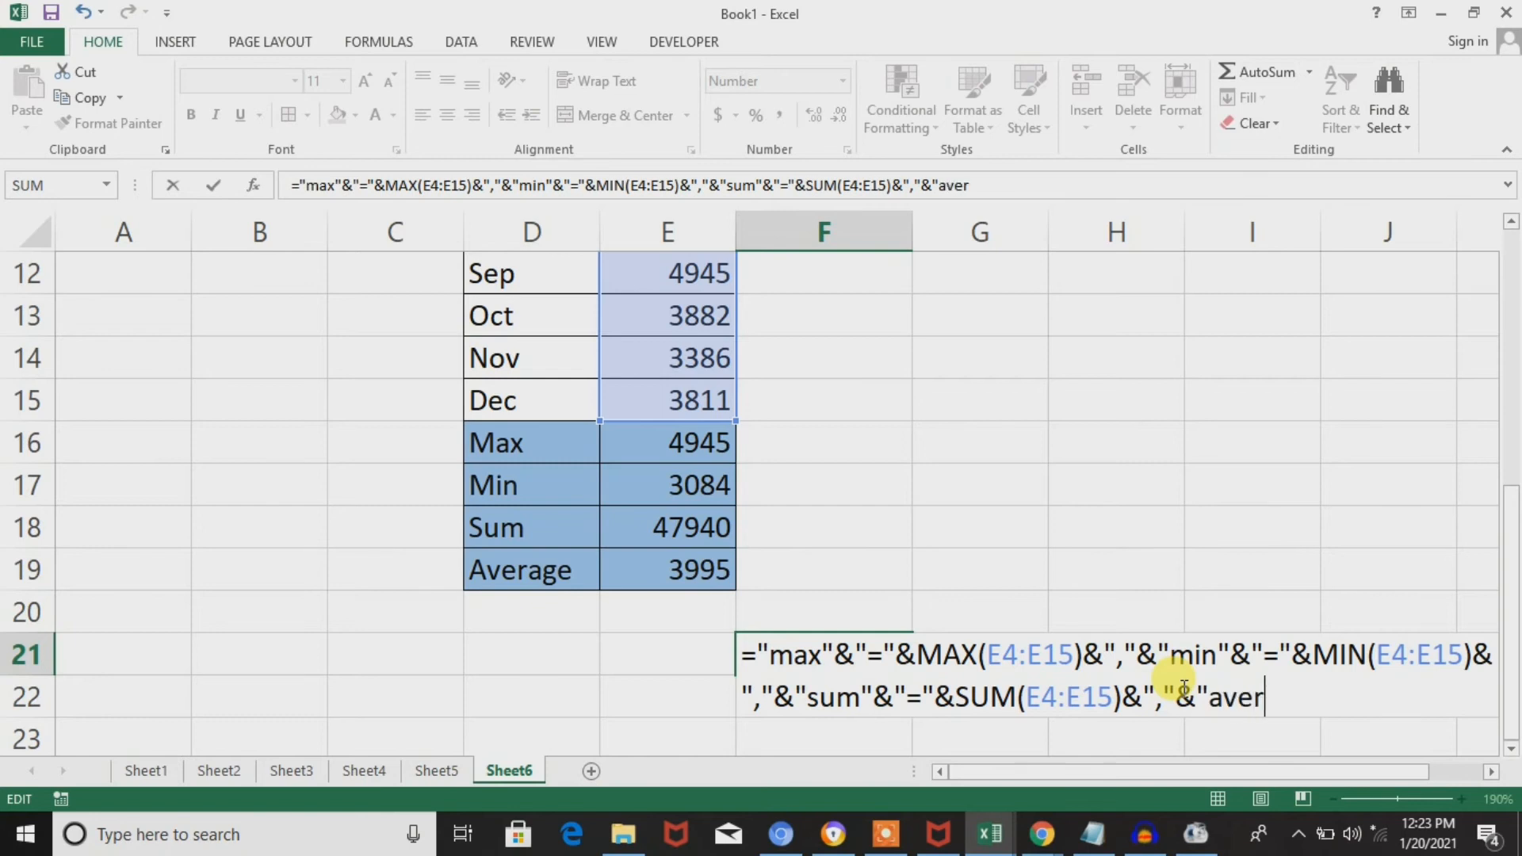
text(age")
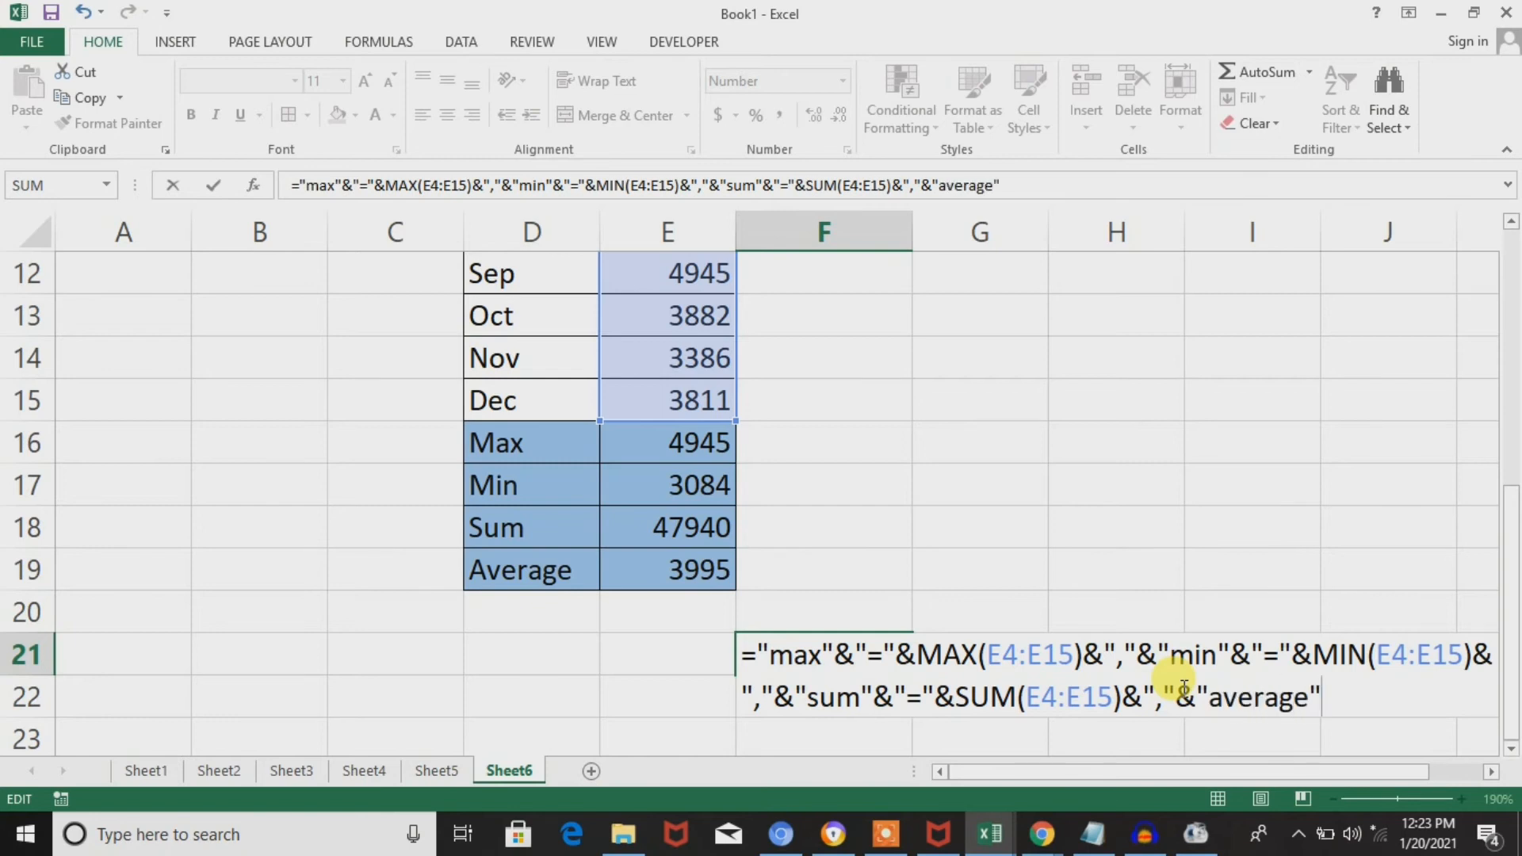
text(&"=)
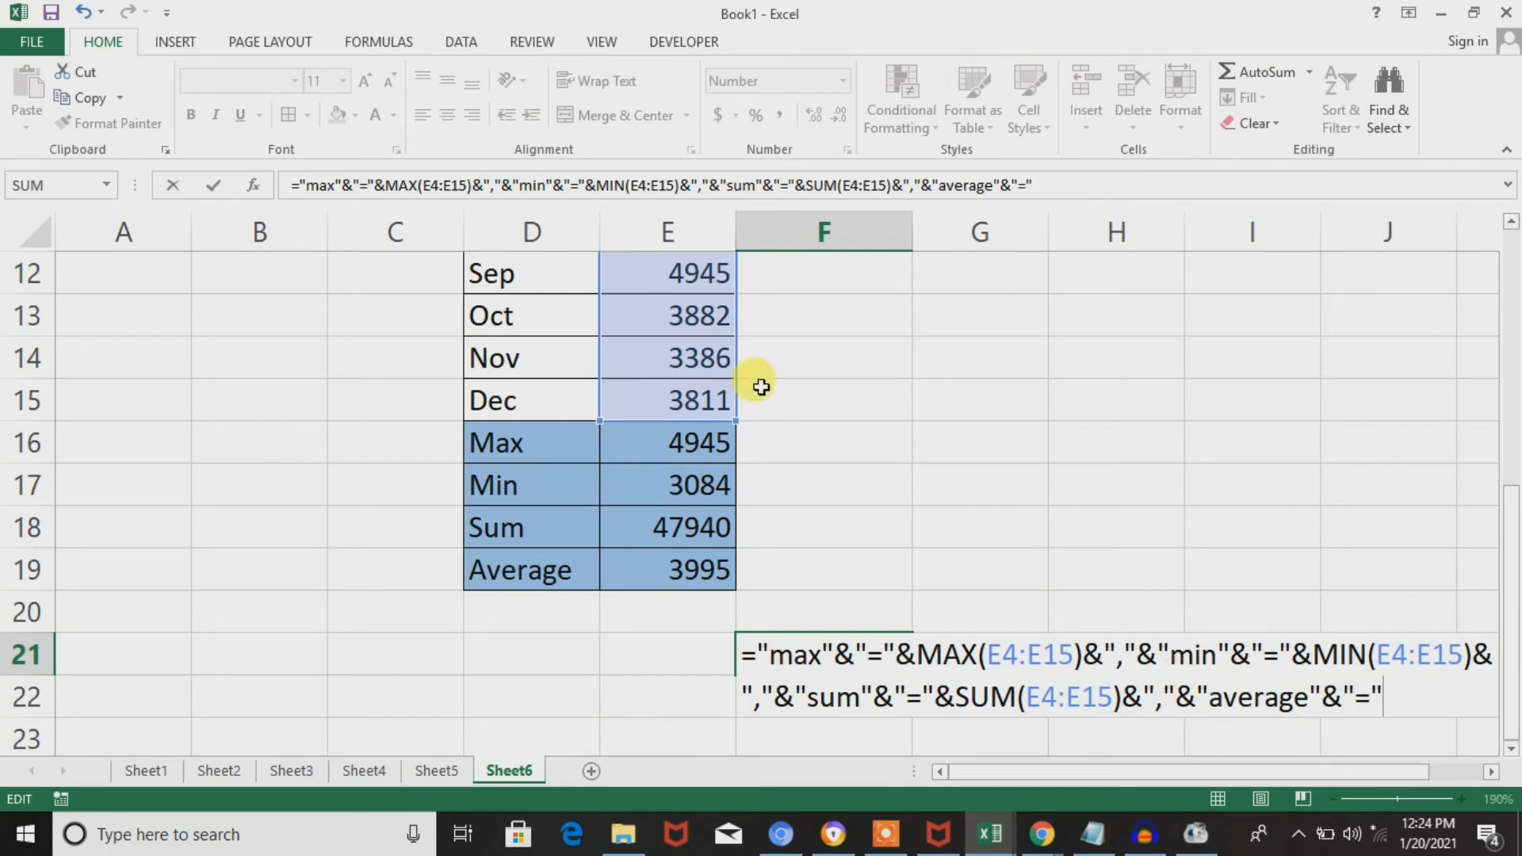
text(avera)
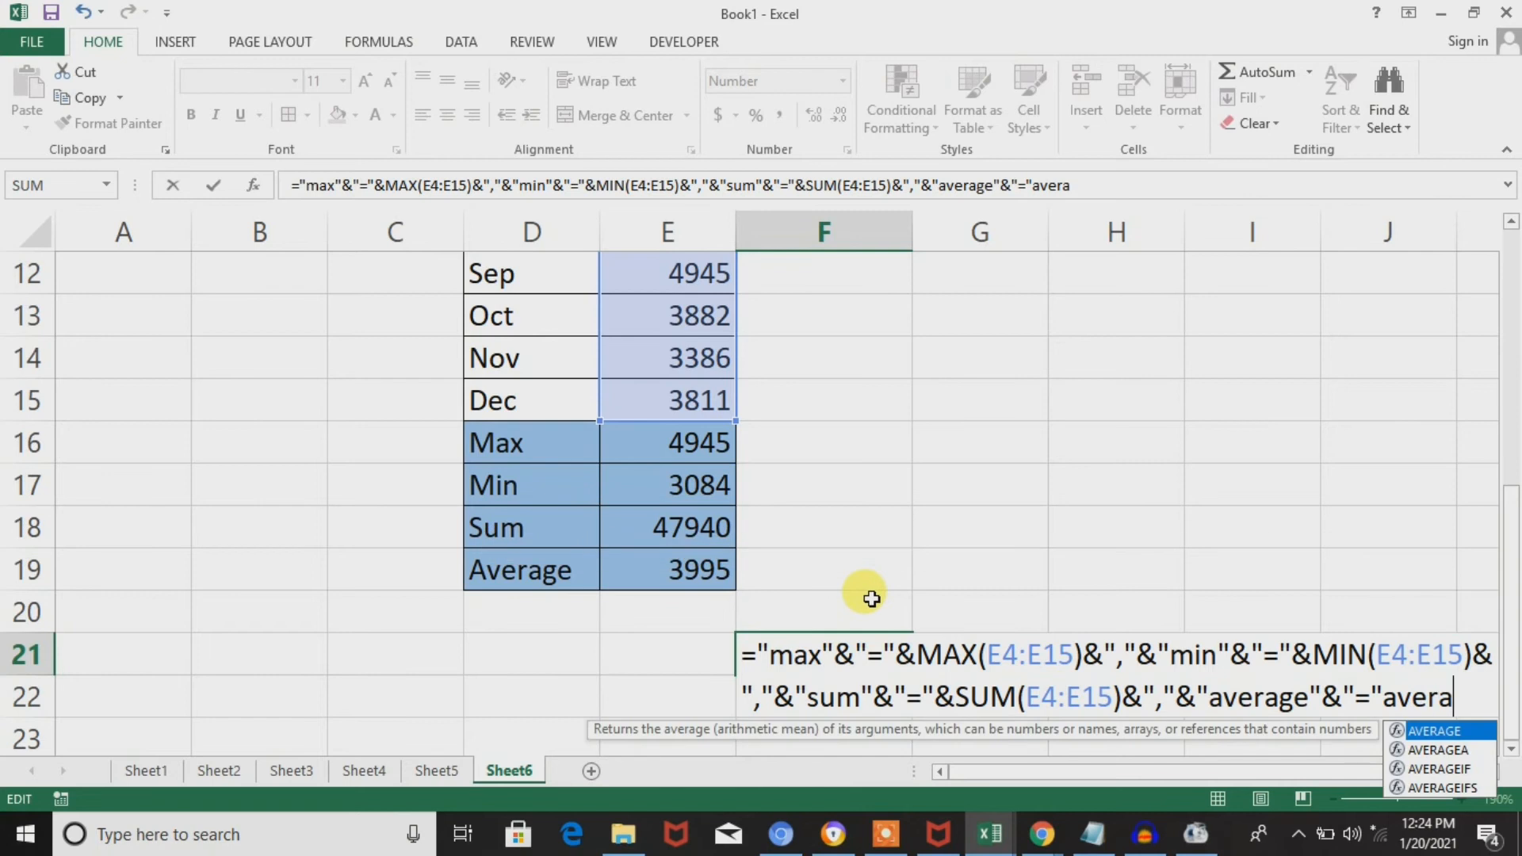
Add AVERAGE(E4:E15) directly after the last "=" text in the F21 formula and try to enter it.
key(Tab)
click(700, 380)
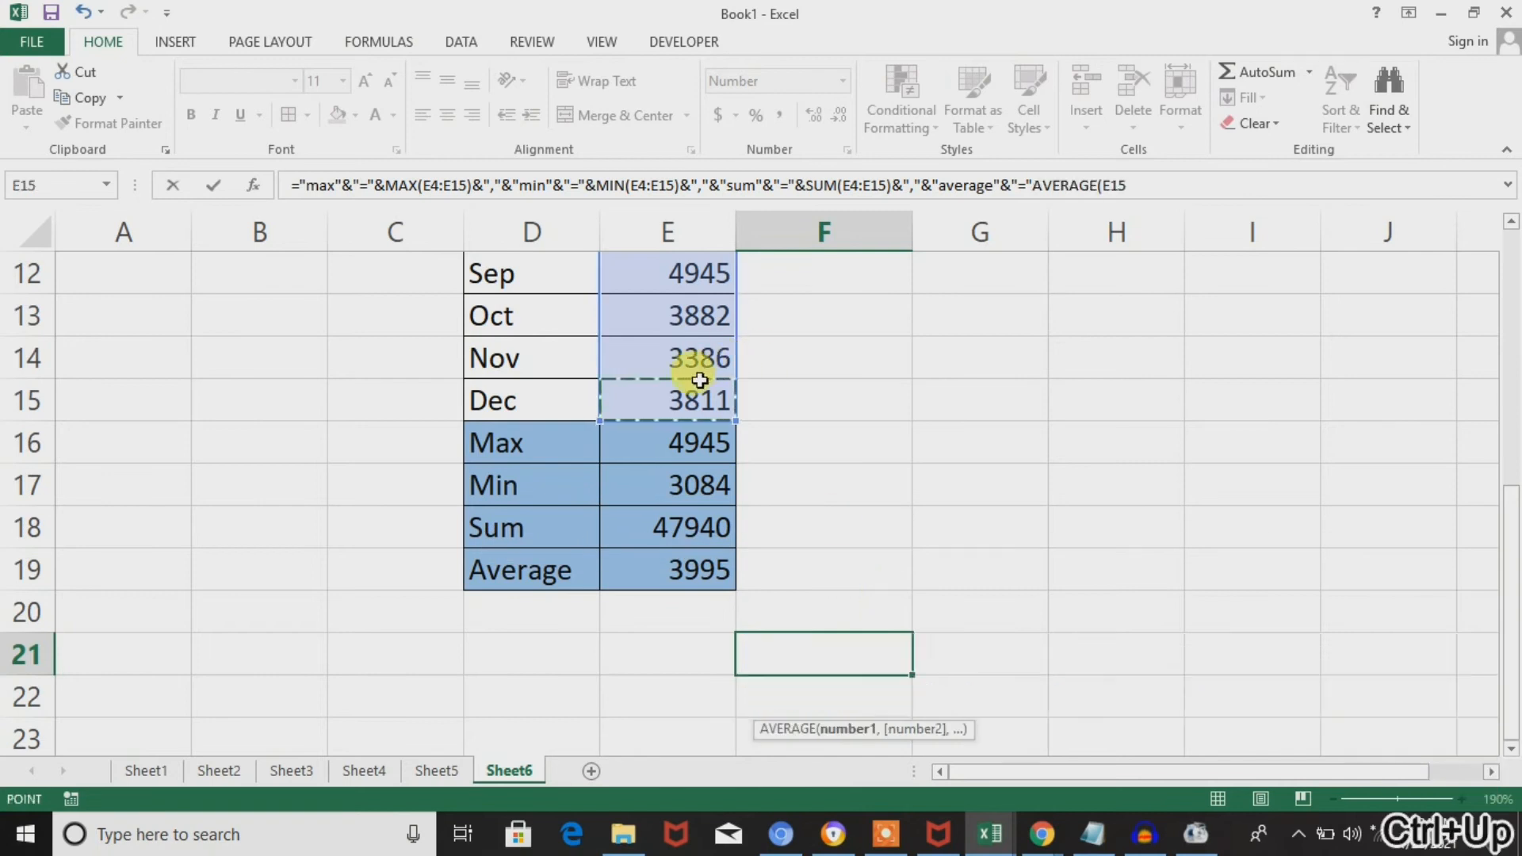
key(ctrl+Up)
key(Down)
key(Down)
key(shift+Down)
key(shift+Down)
key(shift+Down)
key(shift+Down)
key(shift+Down)
key(shift+Down)
key(shift+Down)
key(shift+Down)
key(shift+Down)
key(shift+Down)
key(shift+Down)
key(shift+Down)
key(shift+Down)
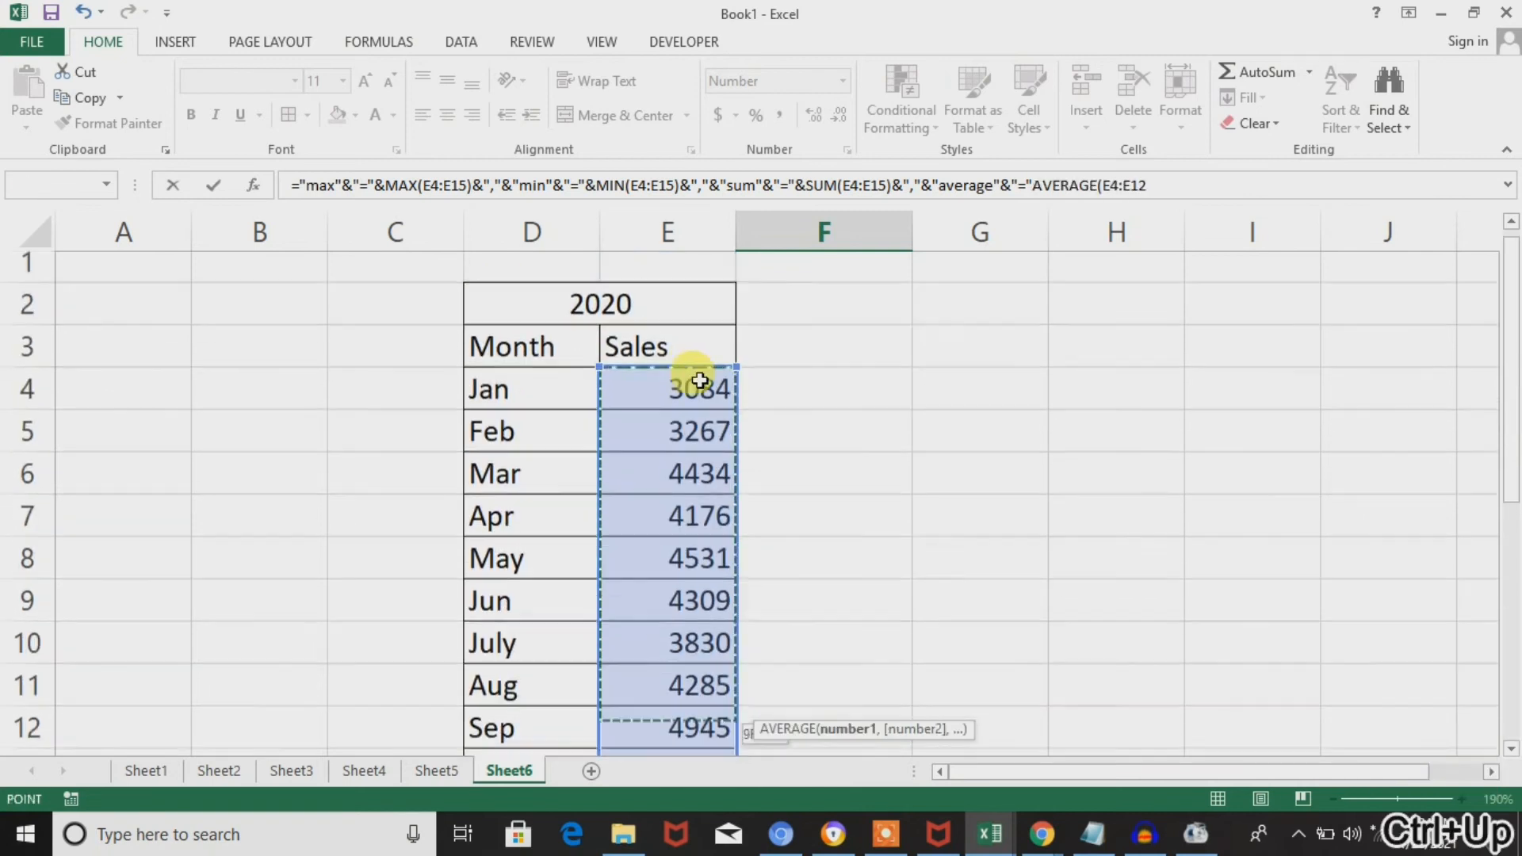
key(shift+Up)
key(shift+Up)
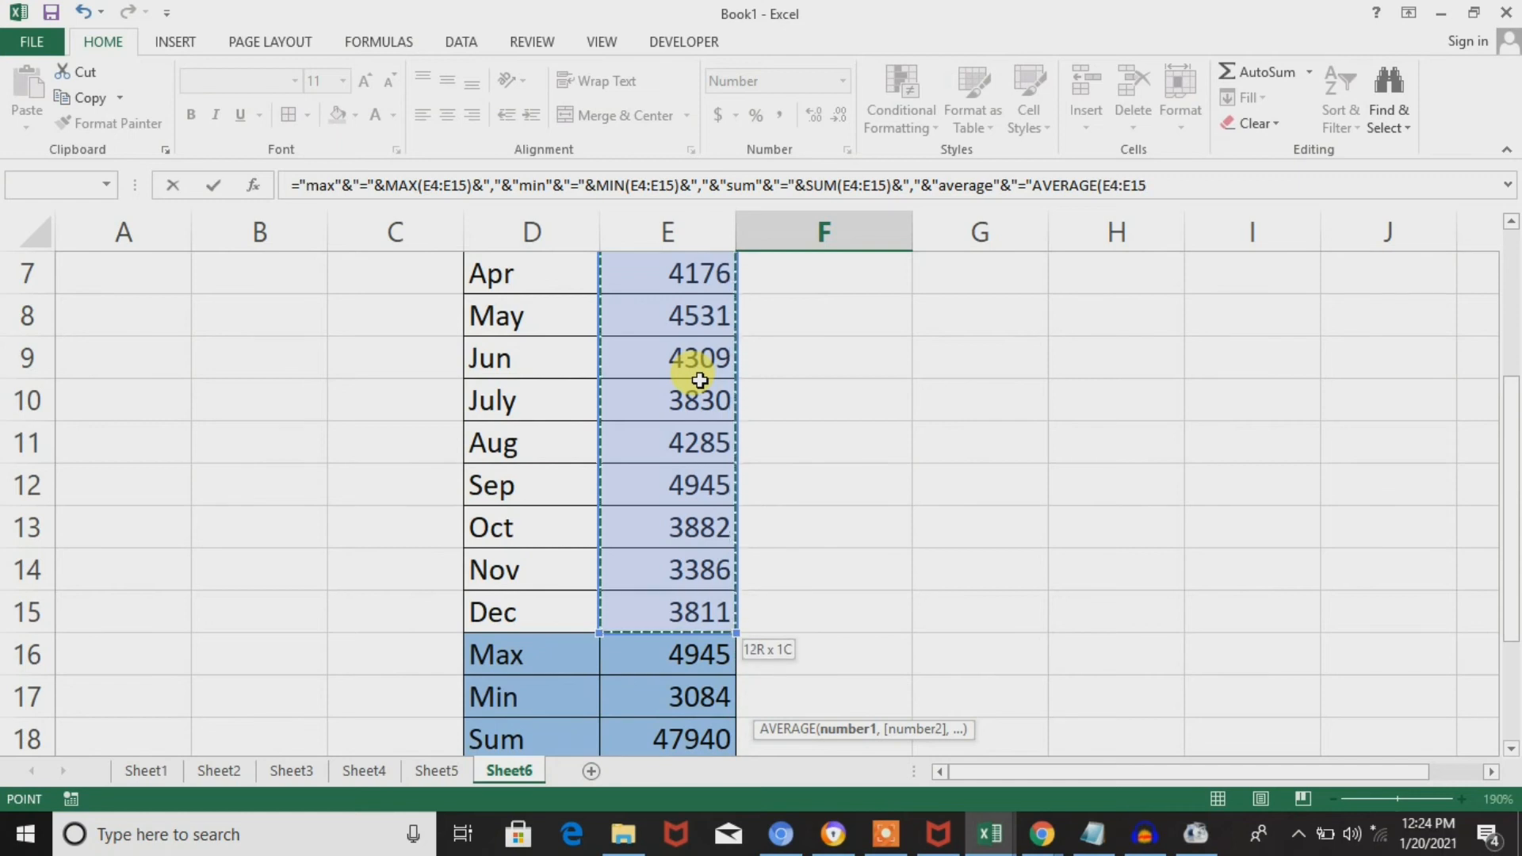
text())
key(F2)
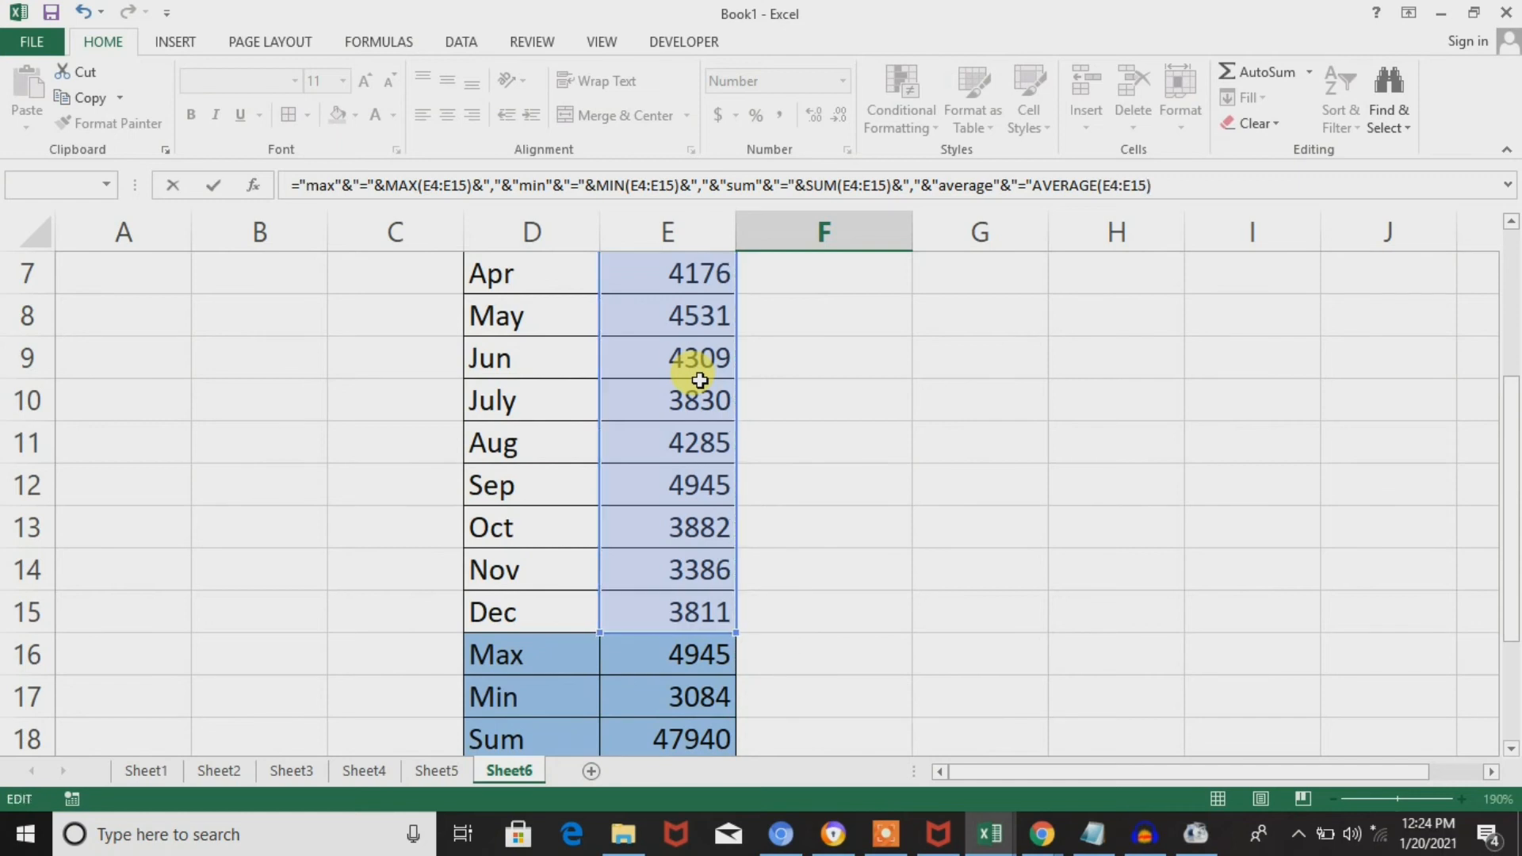
key(Return)
key(Return)
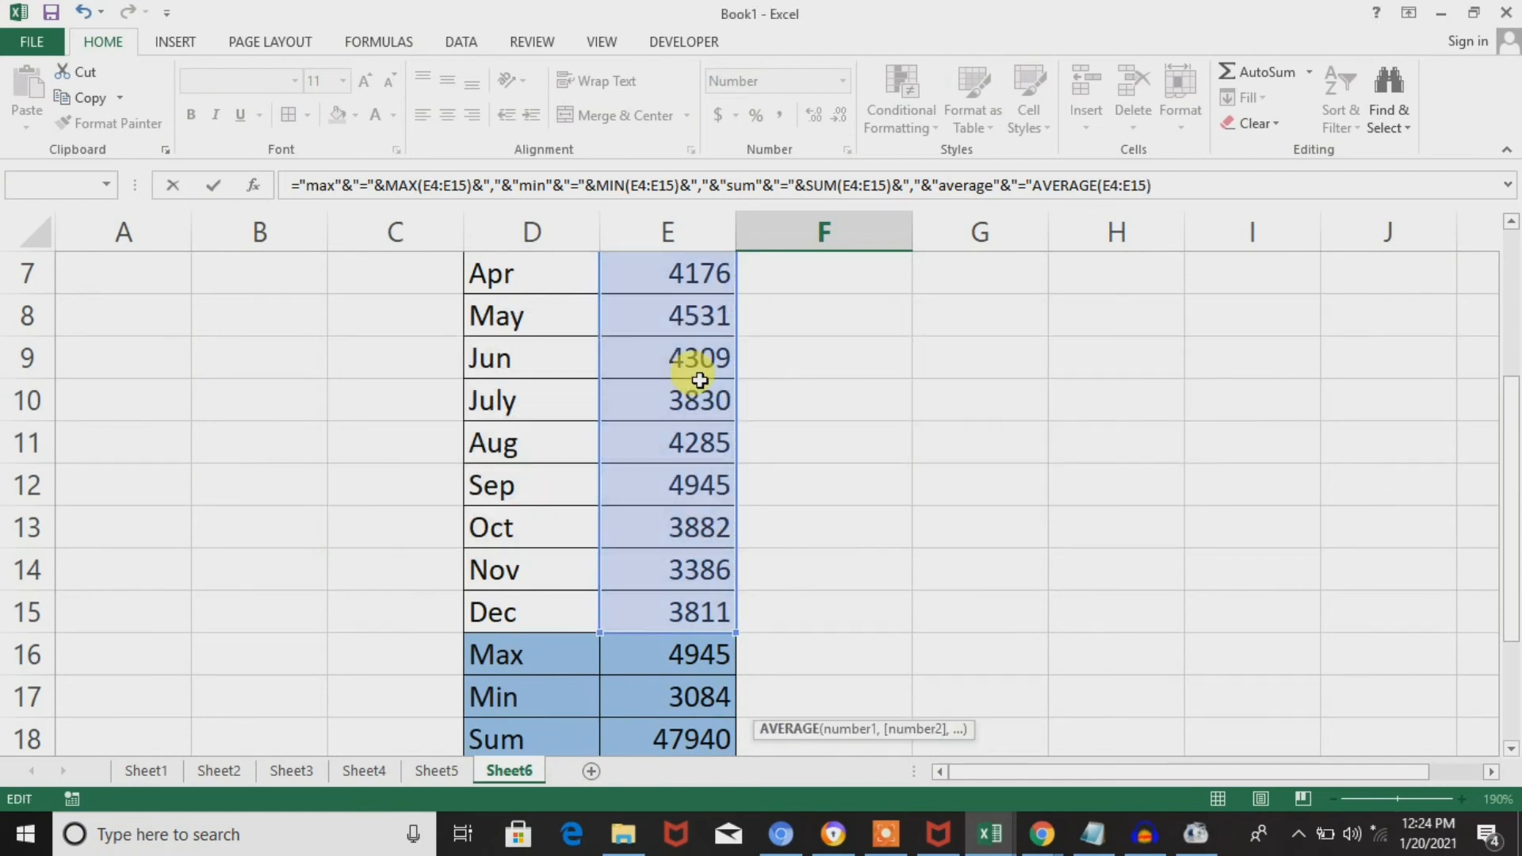
Insert the missing & between "=" and AVERAGE(E4:E15), enter the formula, and select F21 again.
click(1039, 190)
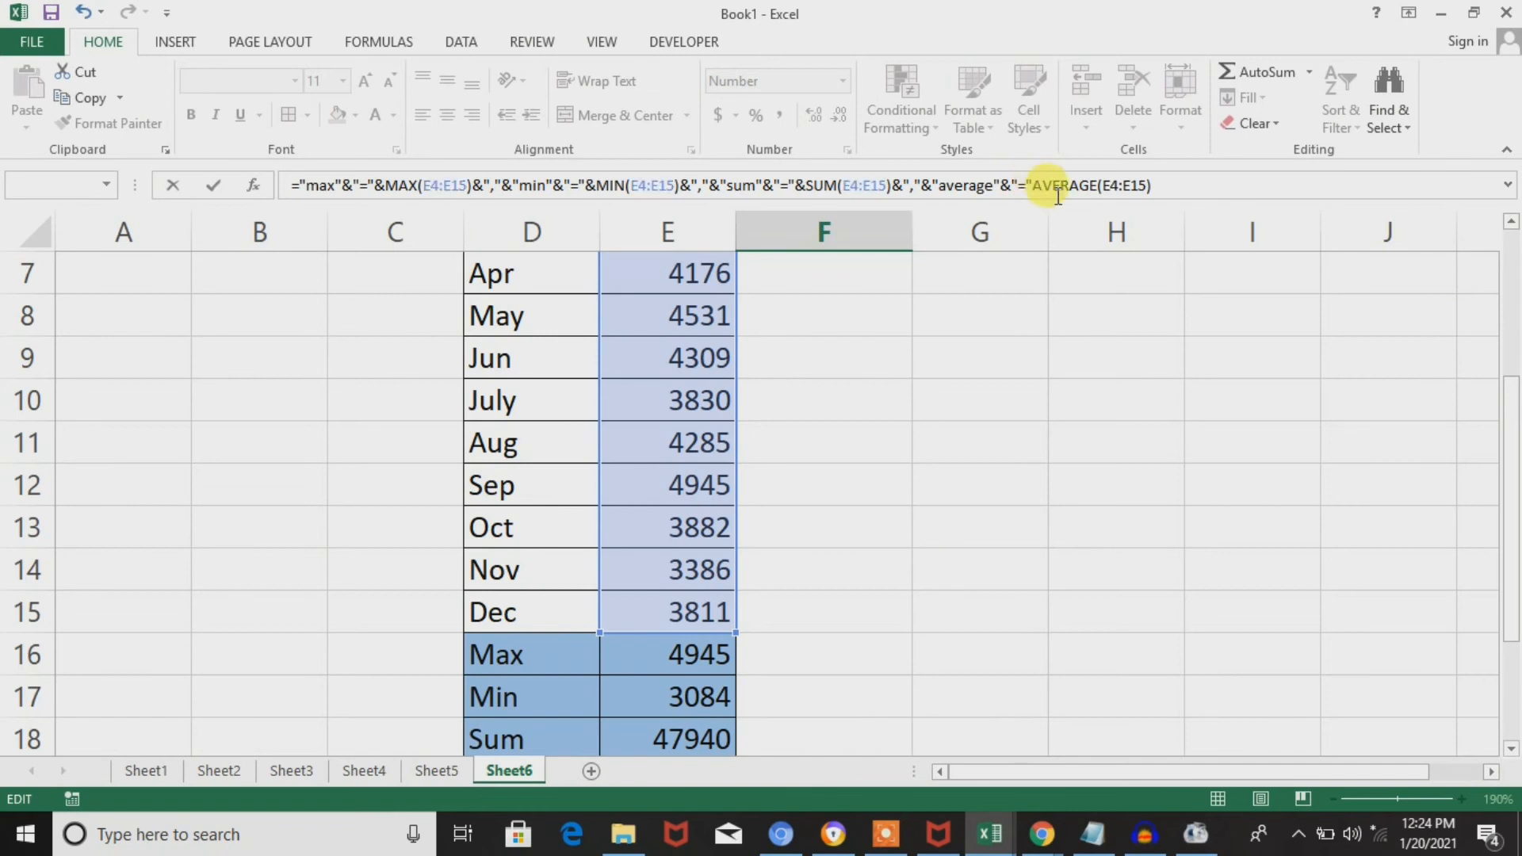
click(1039, 190)
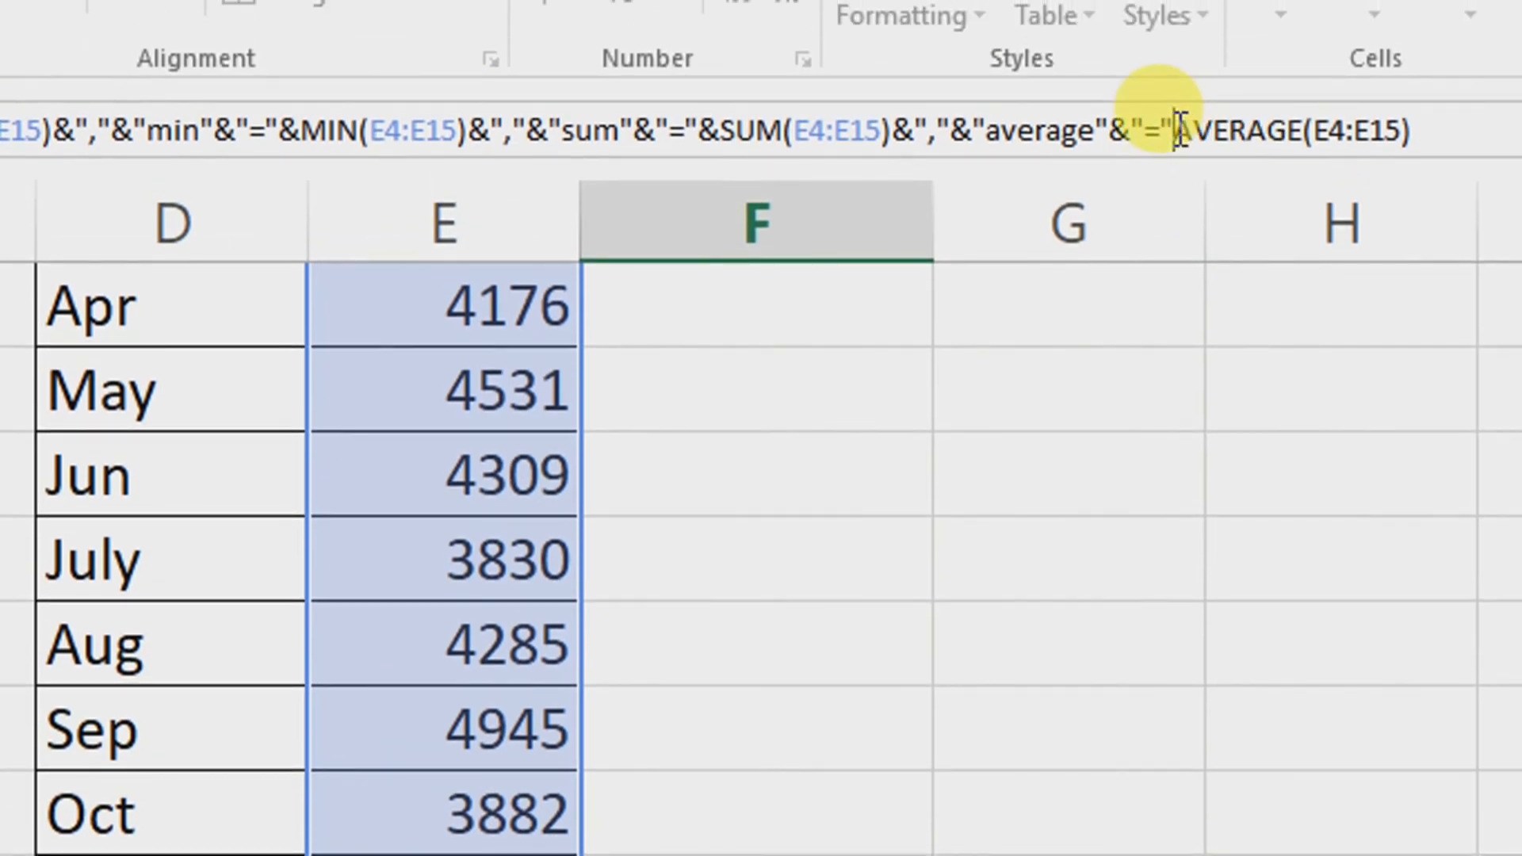
text(&)
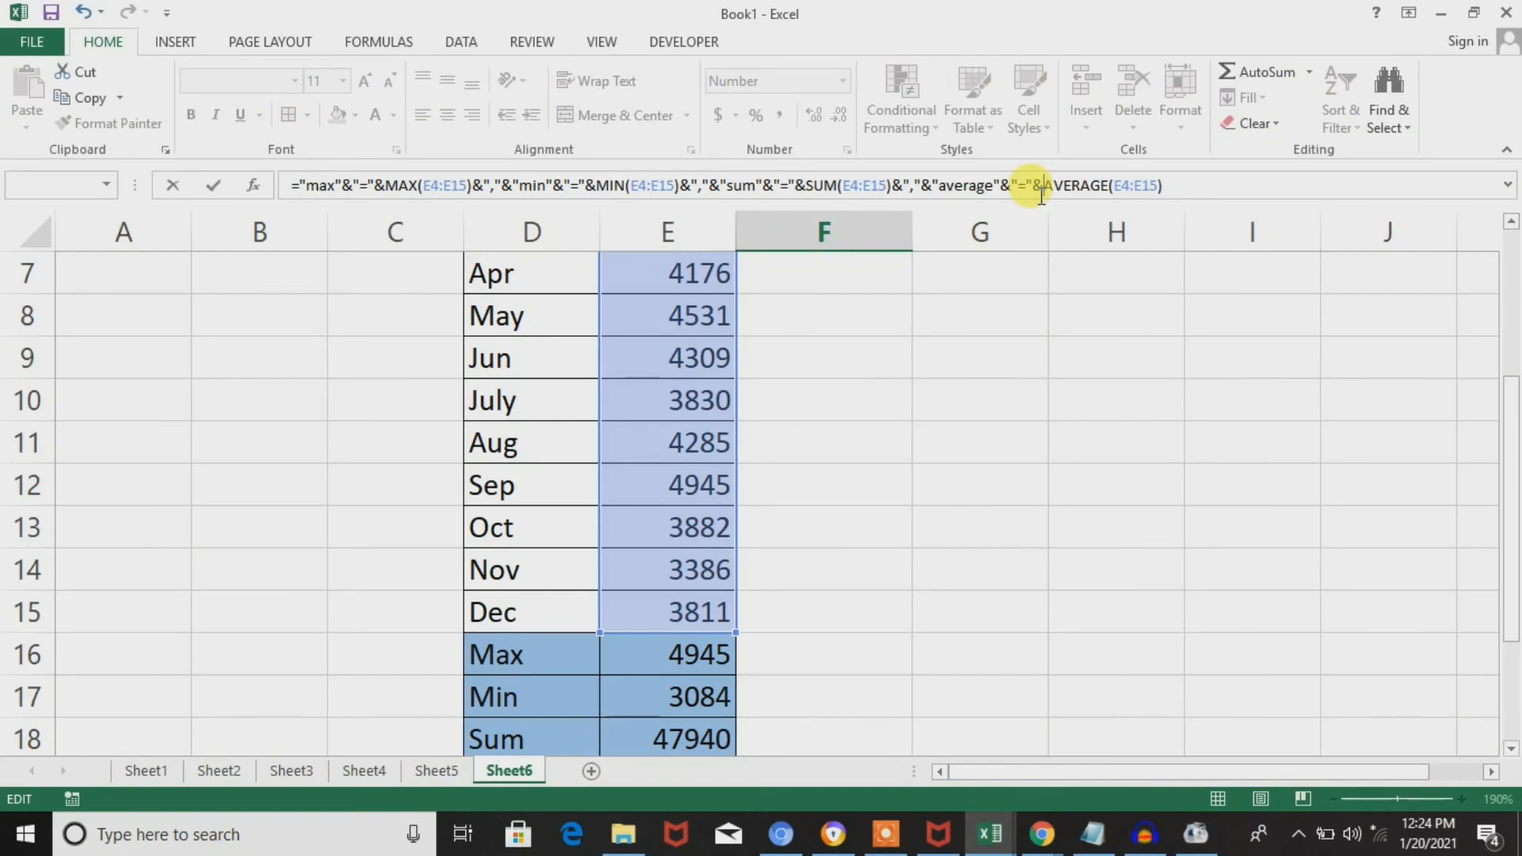
key(Return)
key(Down)
key(Down)
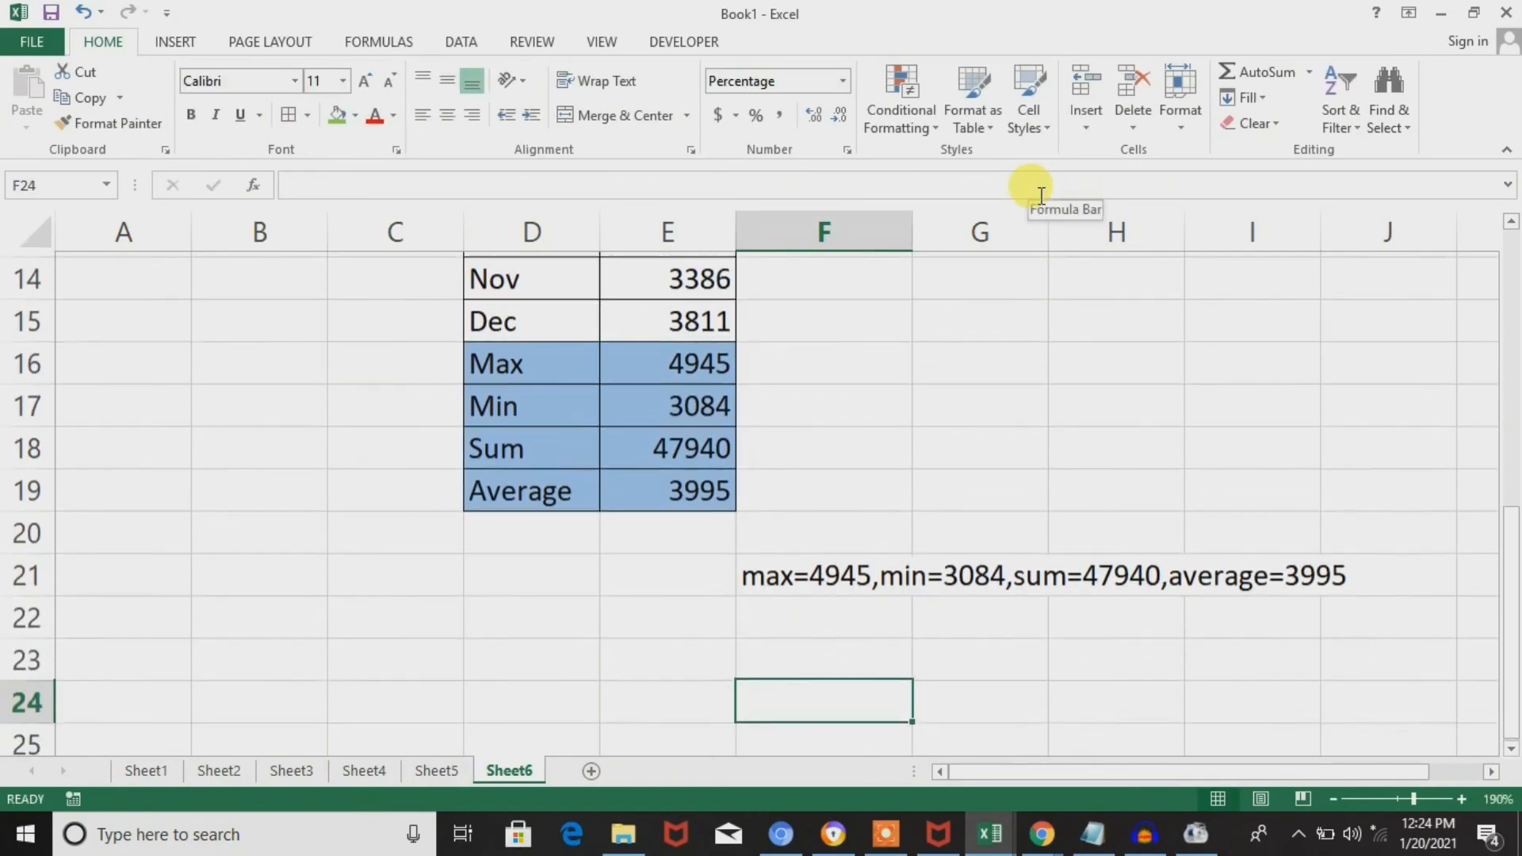
key(Up)
key(Up)
key(Up)
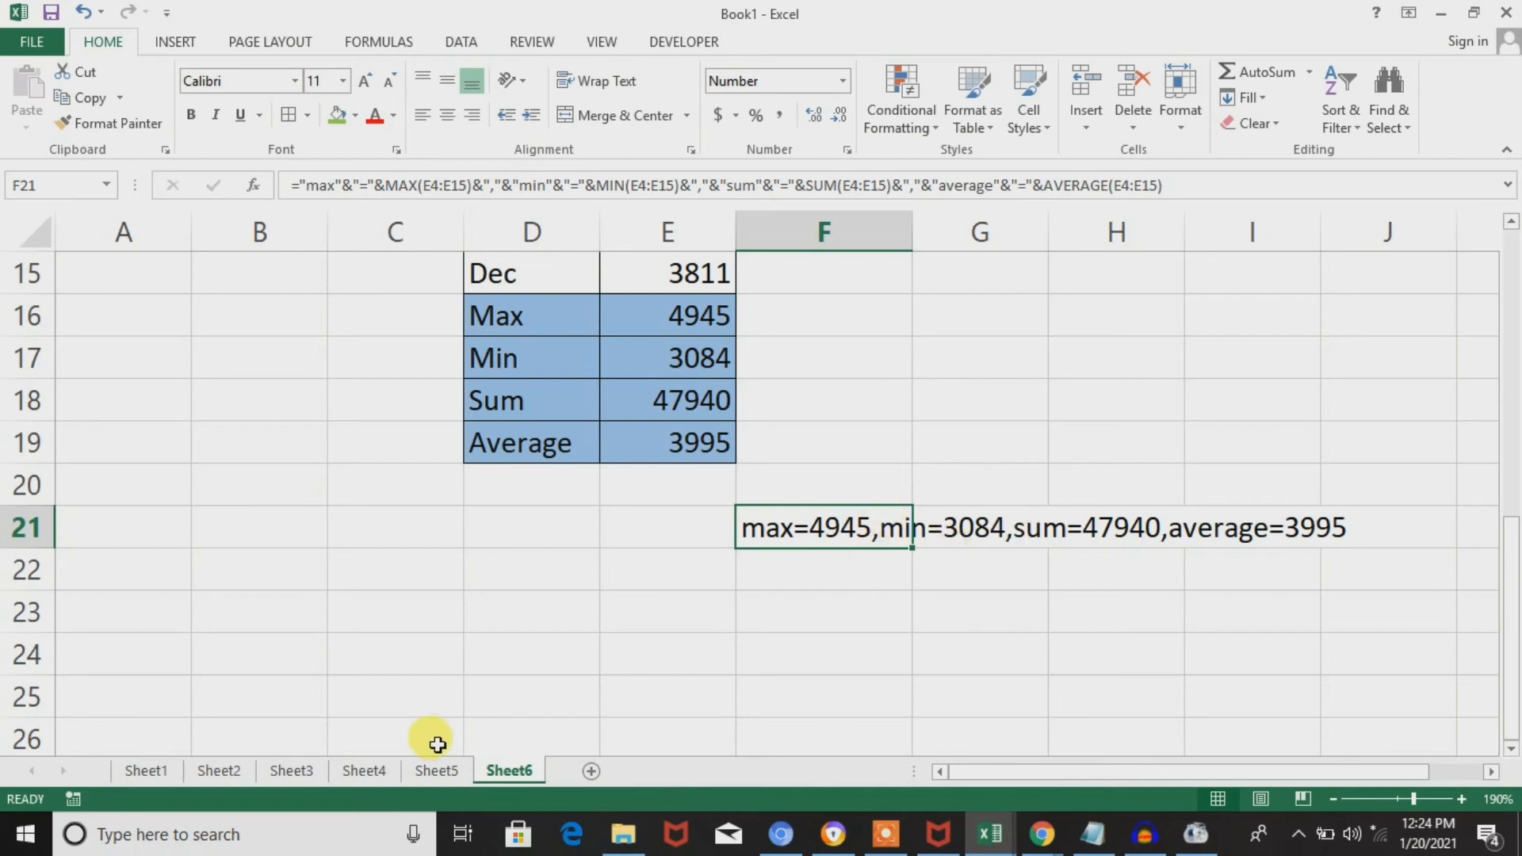
Examine the Hard and Easy examples on Sheet5, including the formula in F20.
click(438, 771)
click(620, 647)
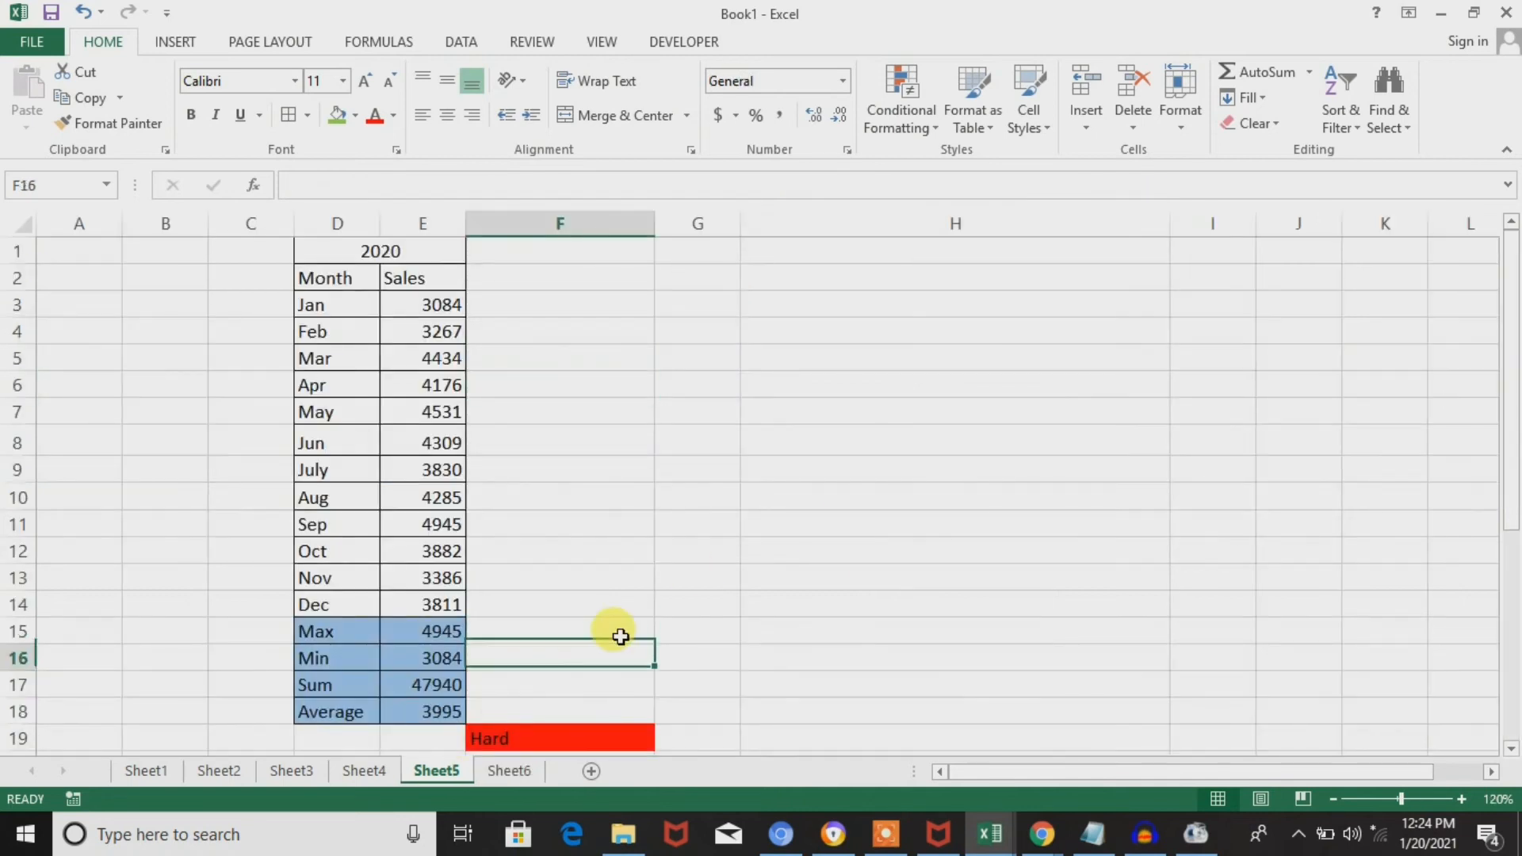
key(Down)
key(Down)
key(Down)
key(Down)
key(Down)
key(Down)
key(Down)
key(Down)
key(Up)
key(Up)
key(Up)
key(Up)
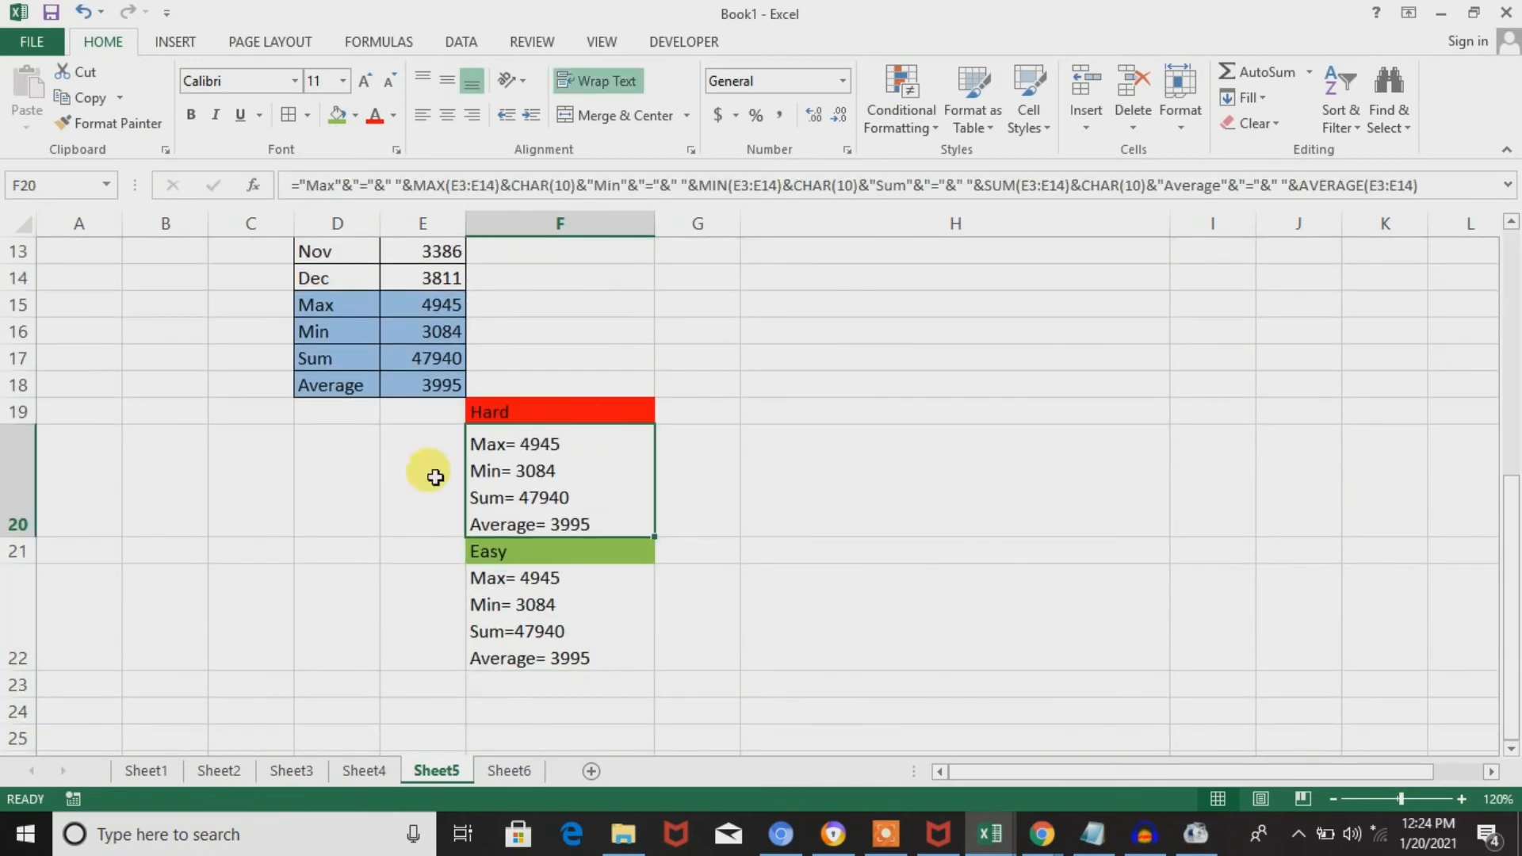
click(396, 489)
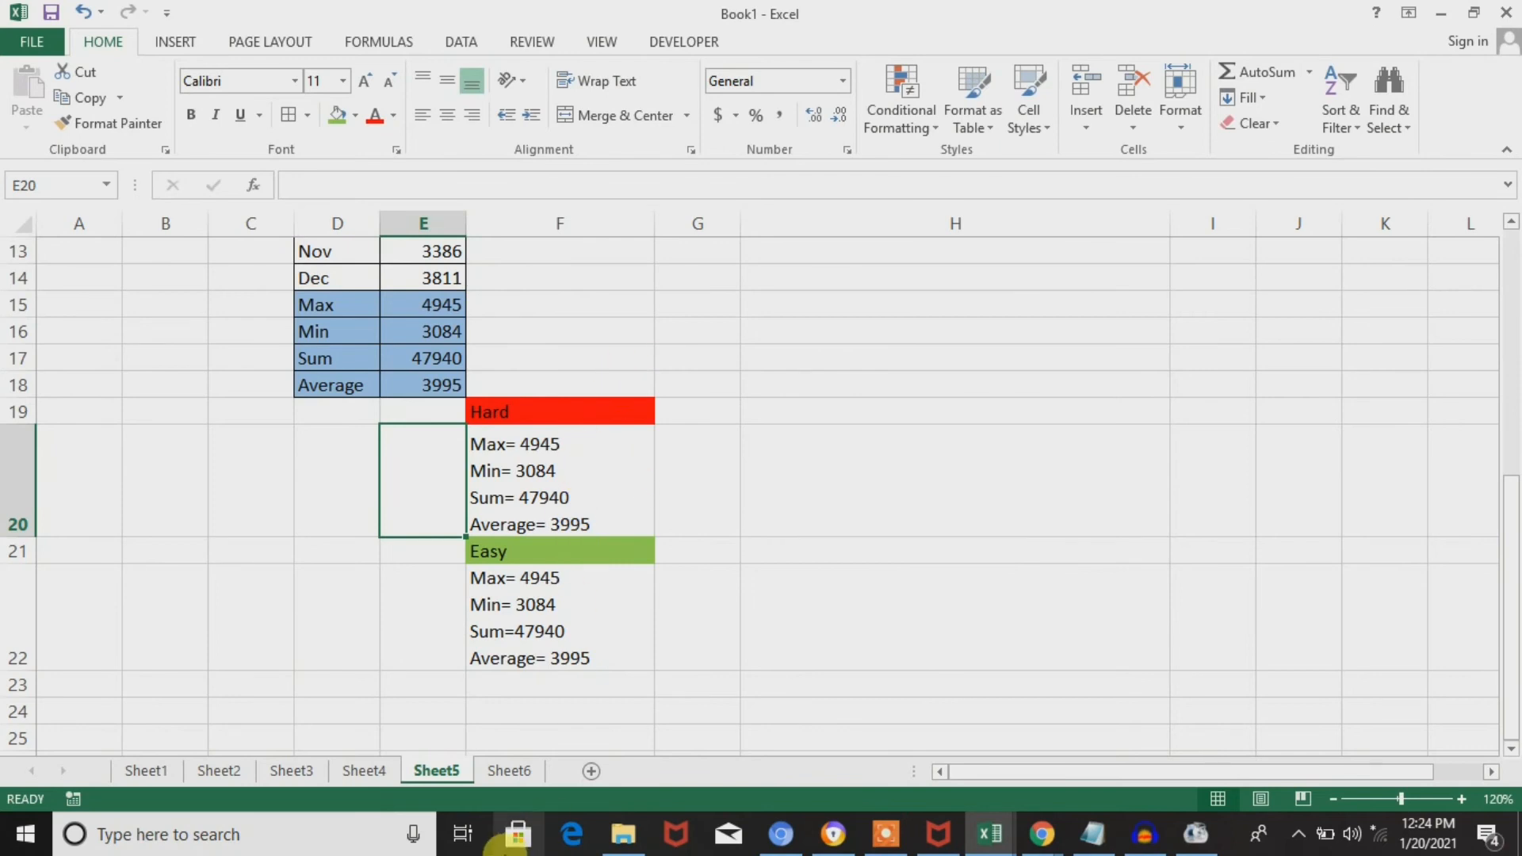
Return to Sheet6 and select the empty cell H16 beside the summary table.
click(510, 772)
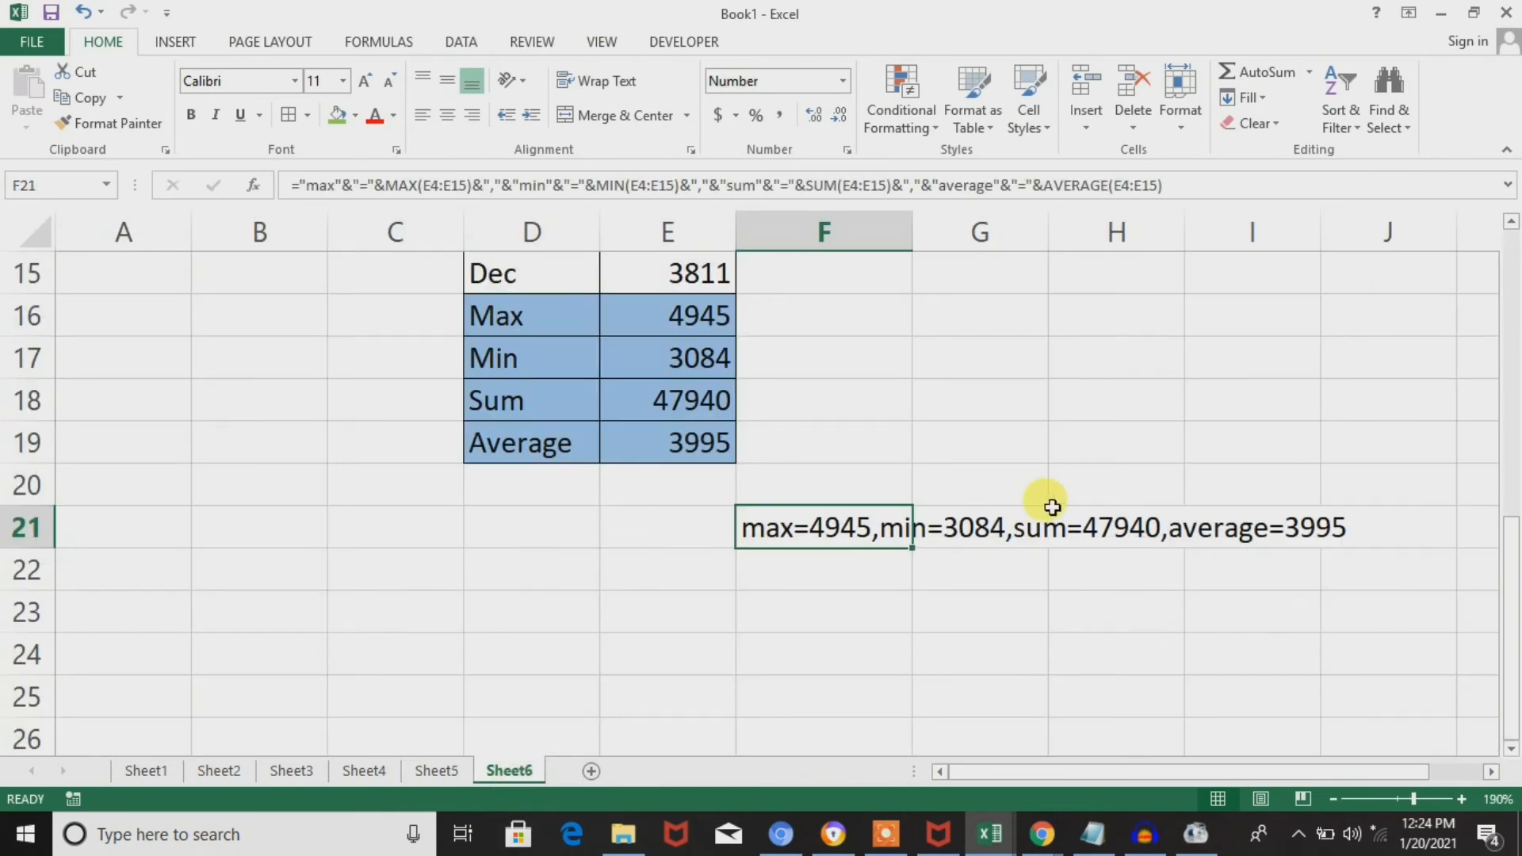
click(995, 401)
click(1115, 396)
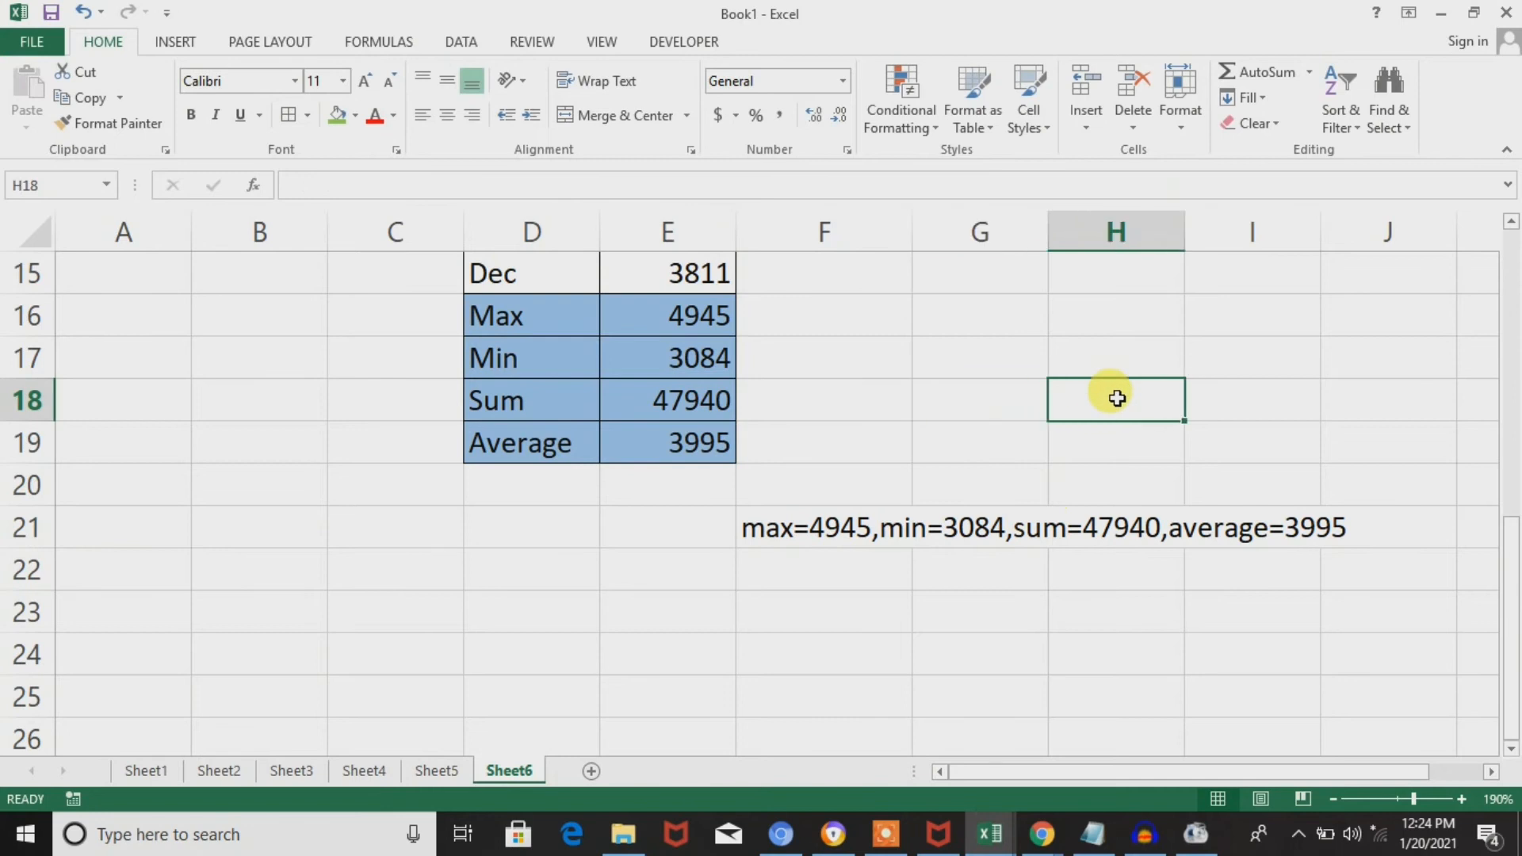
key(Right)
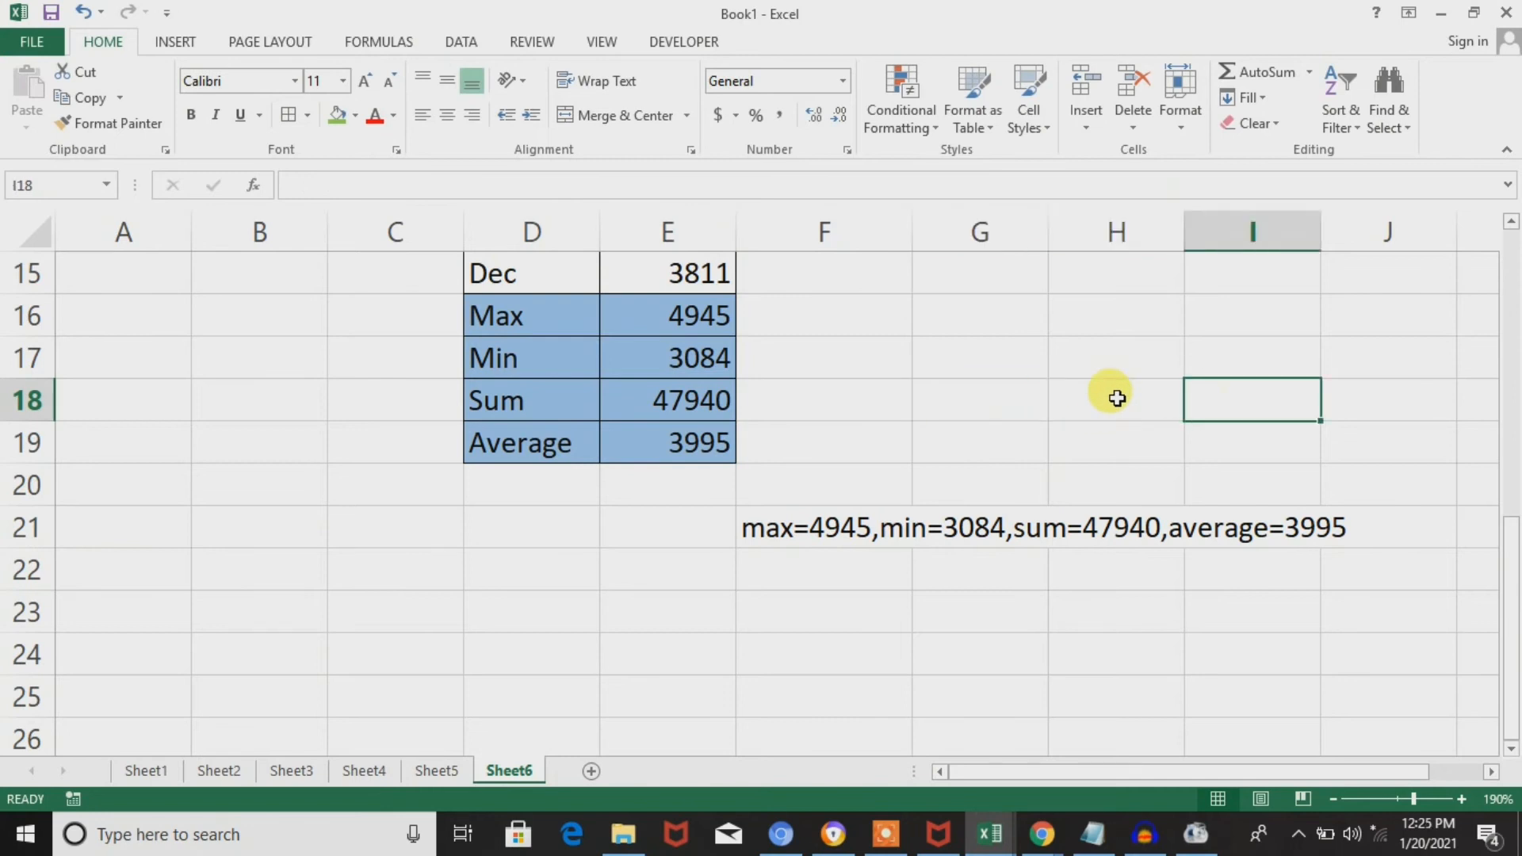
key(Left)
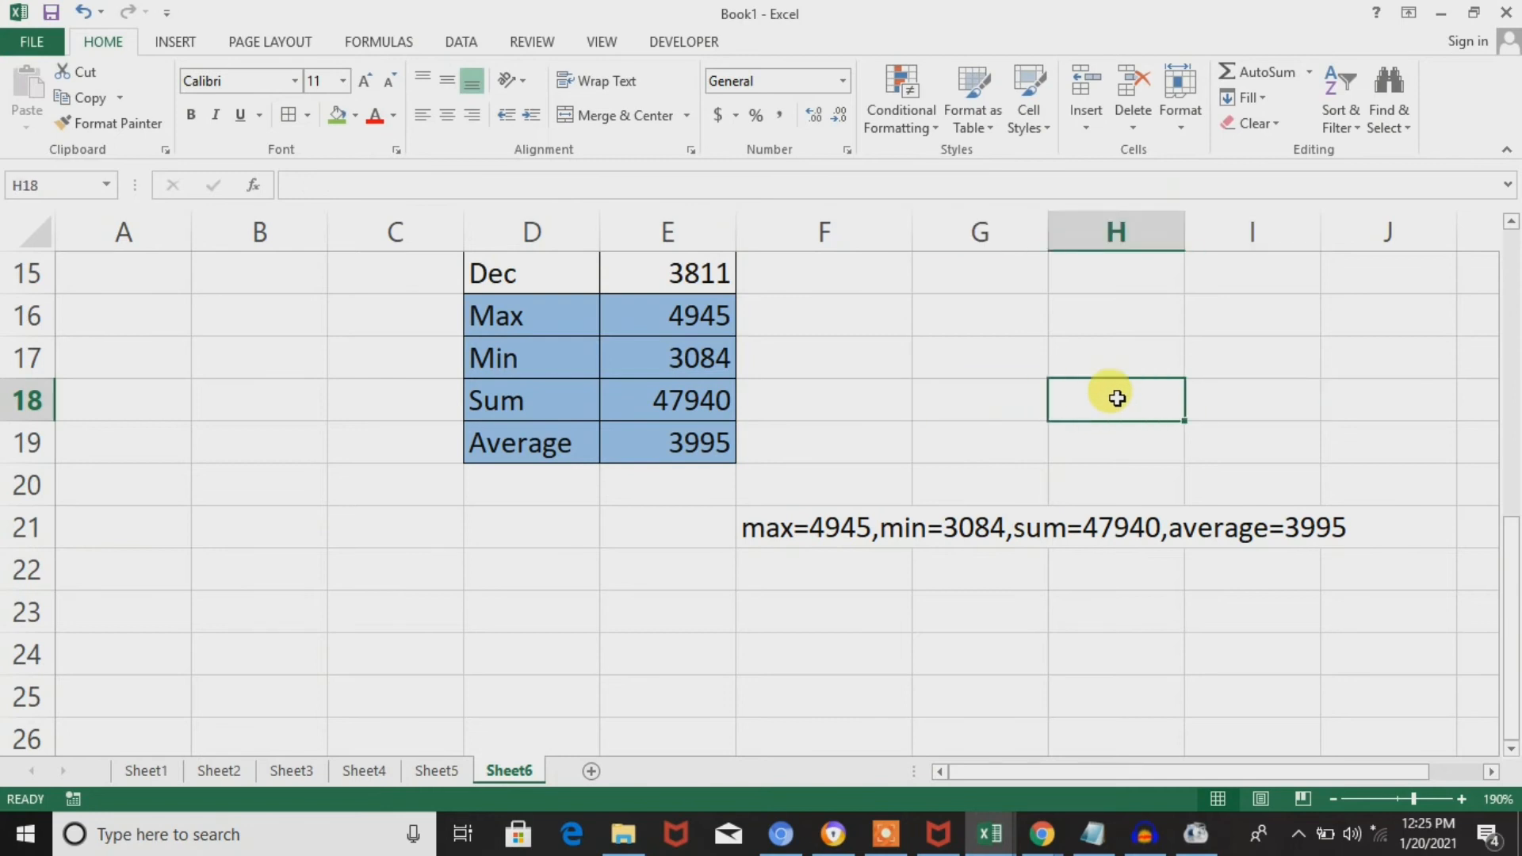
key(Right)
key(Left)
key(Up)
key(Up)
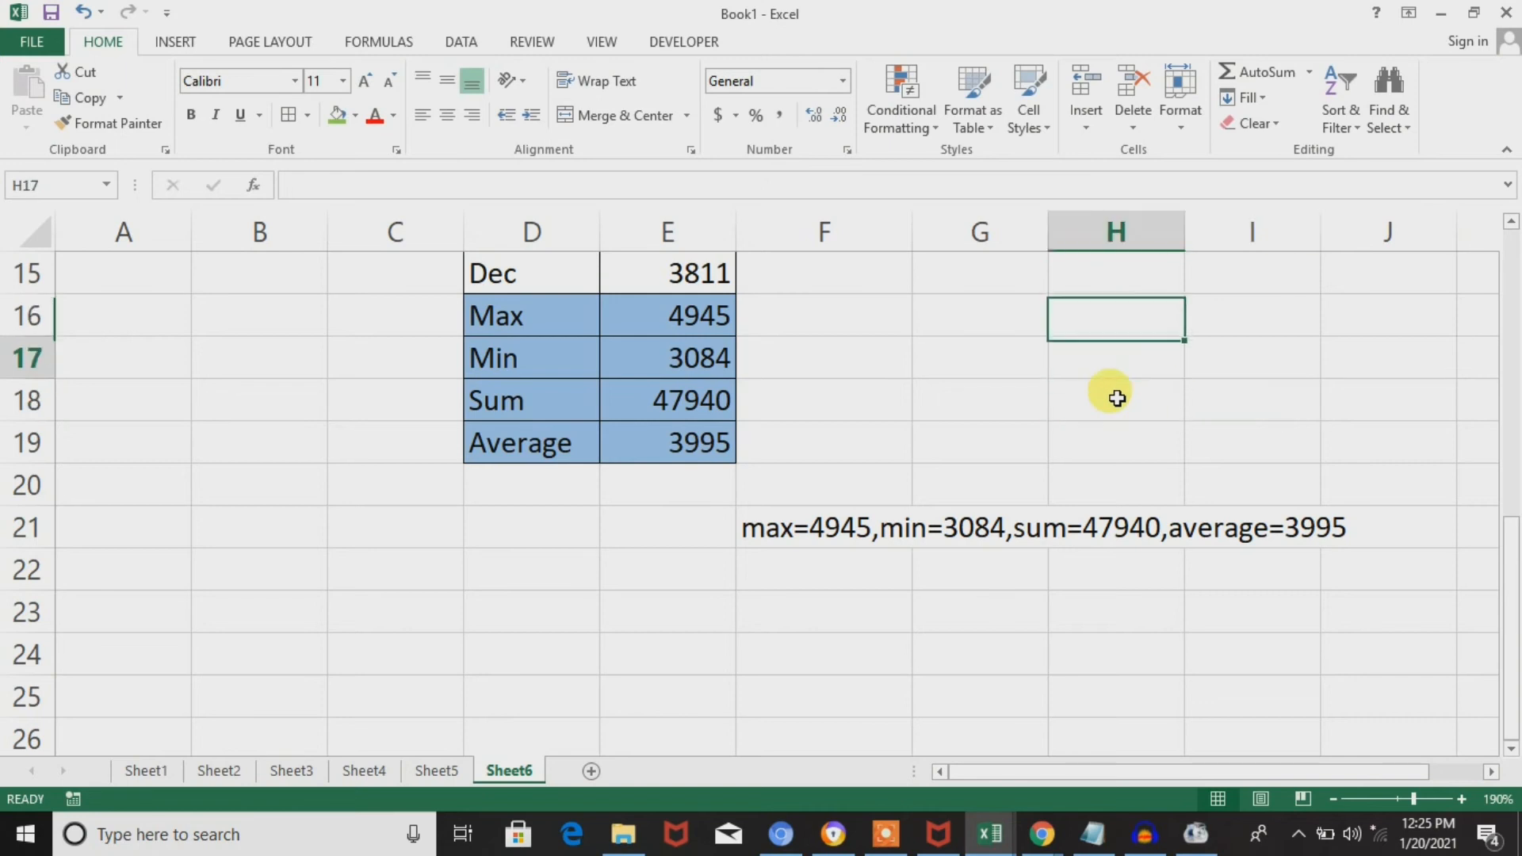
key(Down)
key(Up)
Enter the numbers 1 to 5 down cells H16:H20.
text(1)
key(Return)
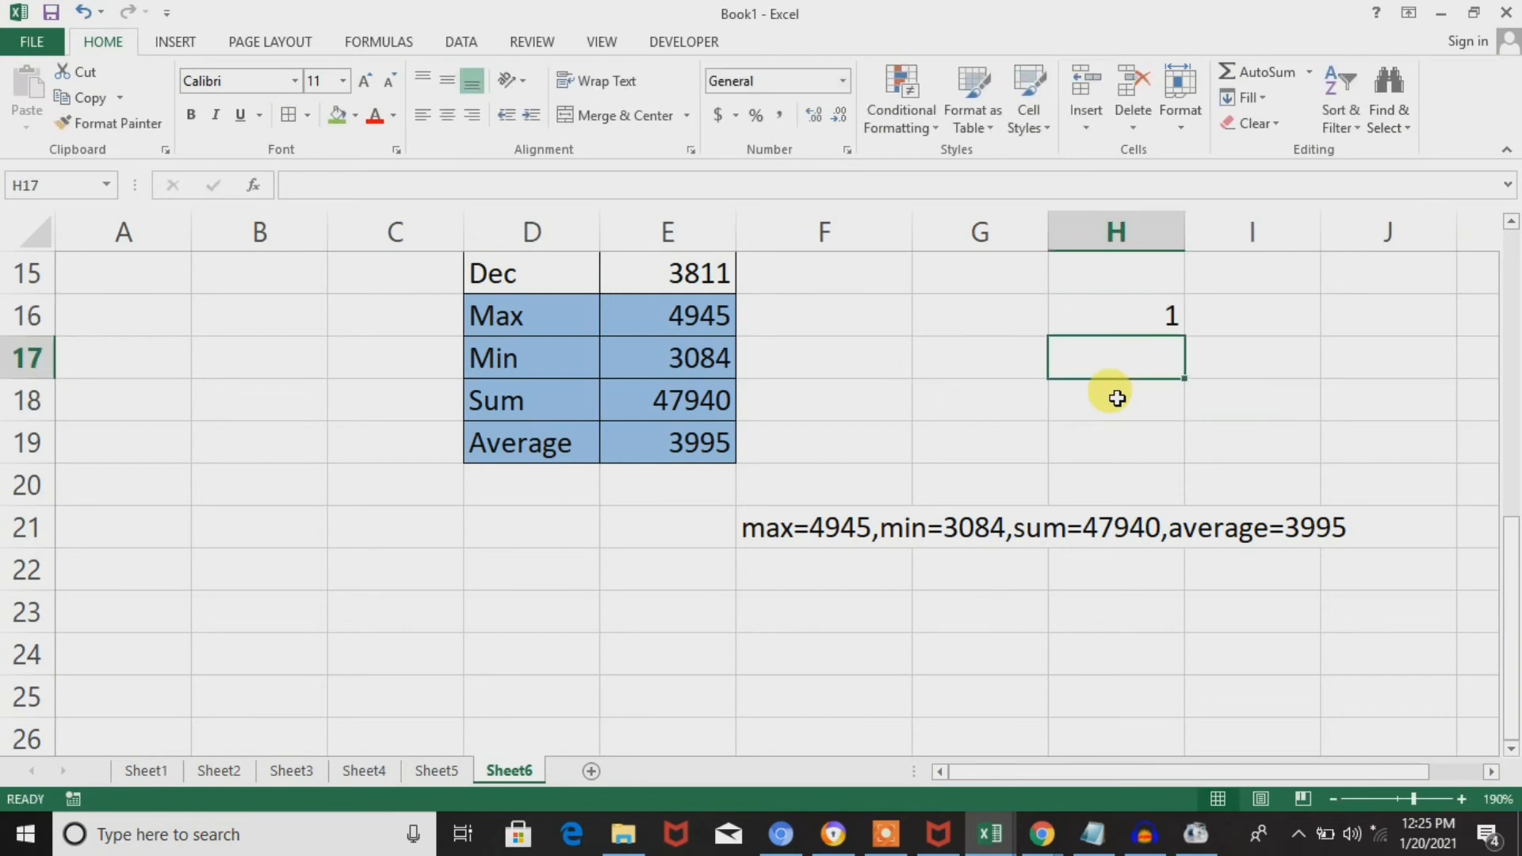
text(2)
key(Return)
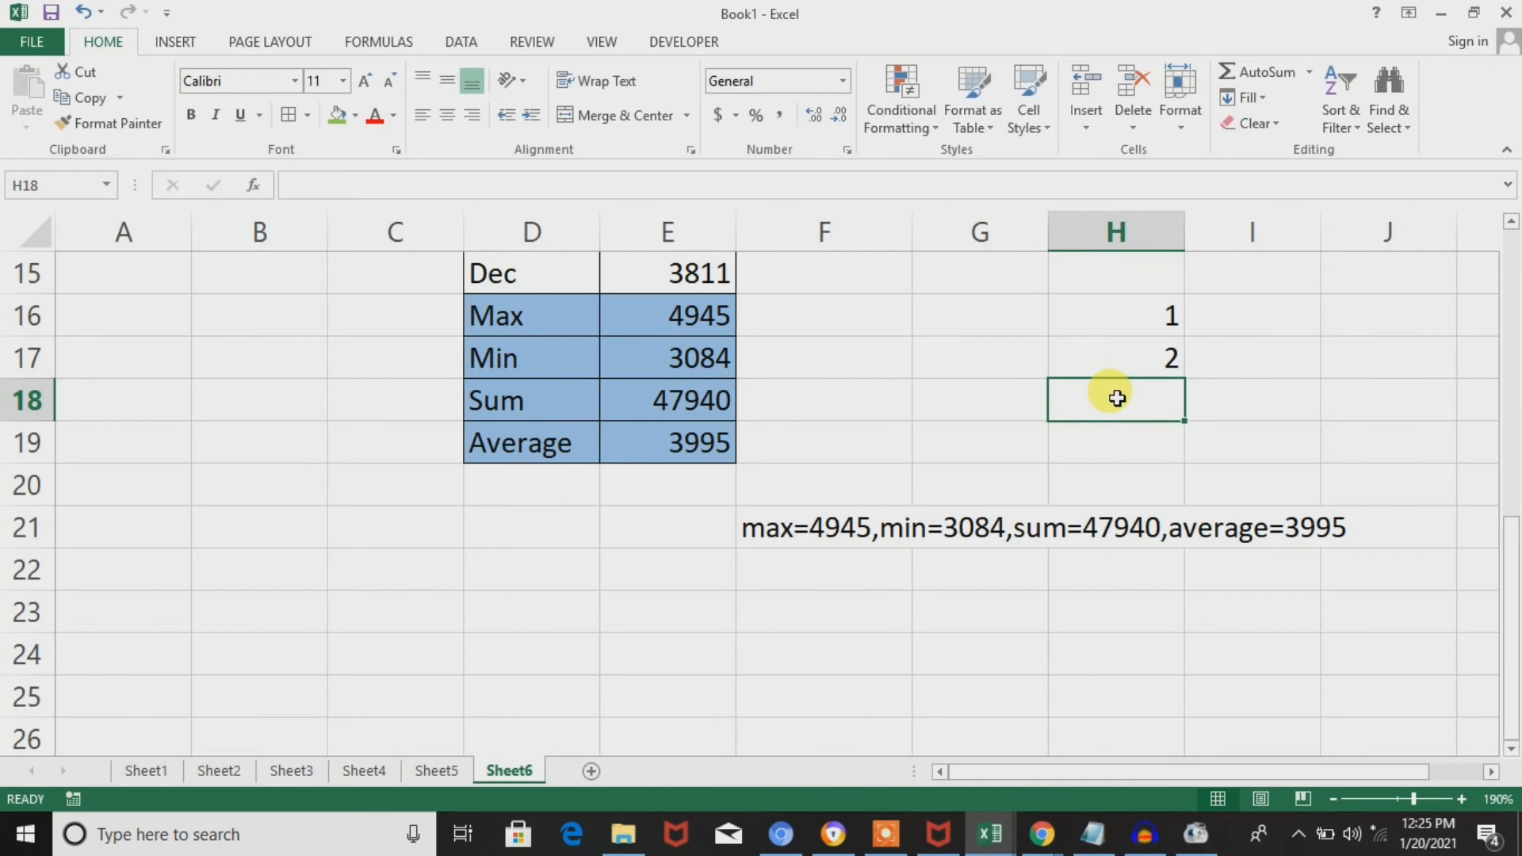
text(3)
key(Return)
text(4)
key(Return)
text(5)
key(Tab)
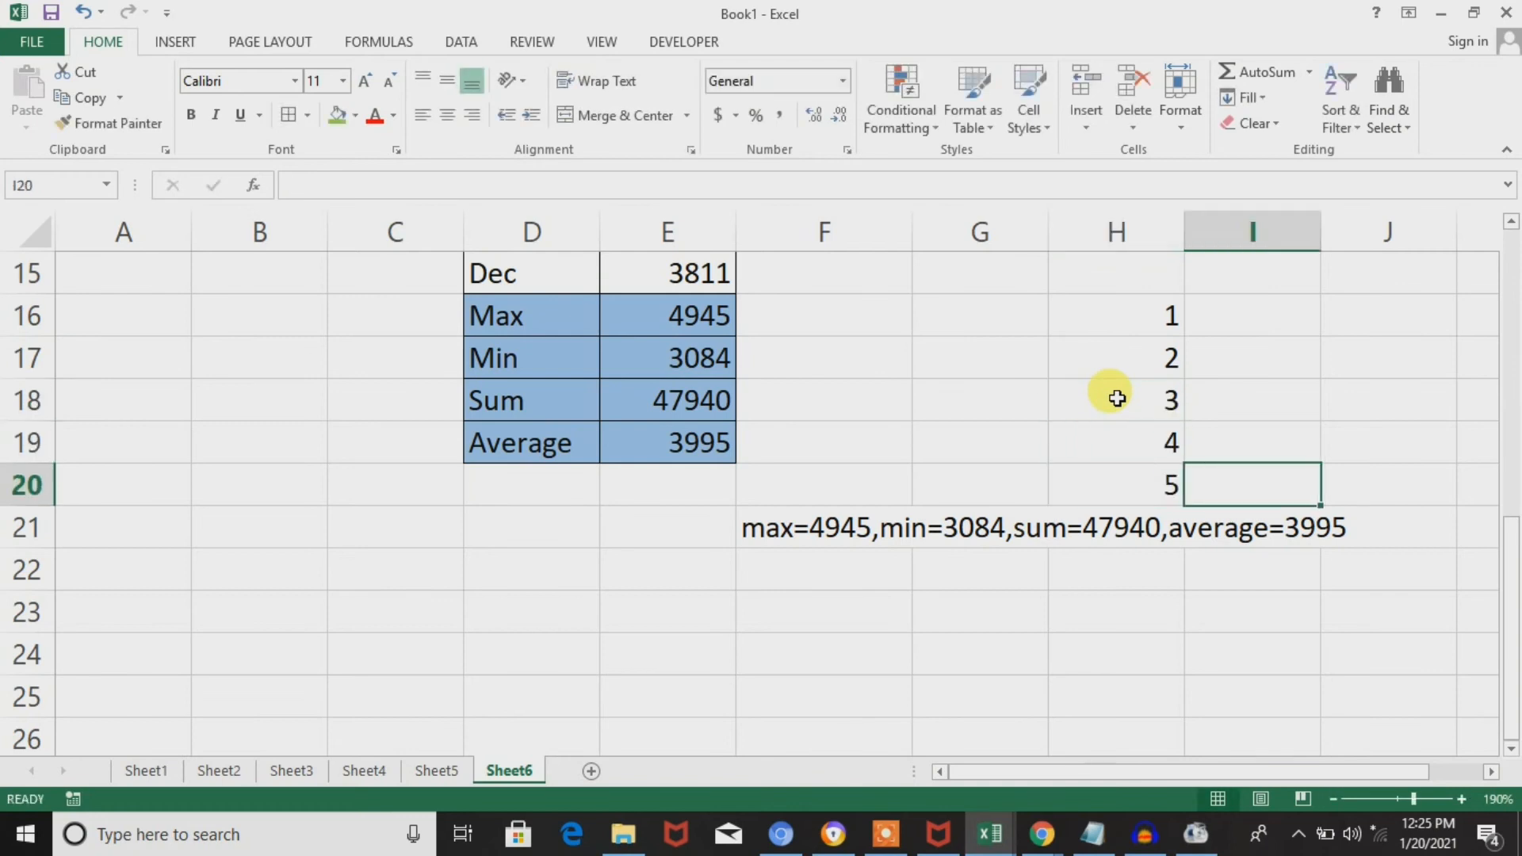
Enter the formula =CHAR(H16) in cell I16.
key(Up)
key(Up)
key(Up)
key(Up)
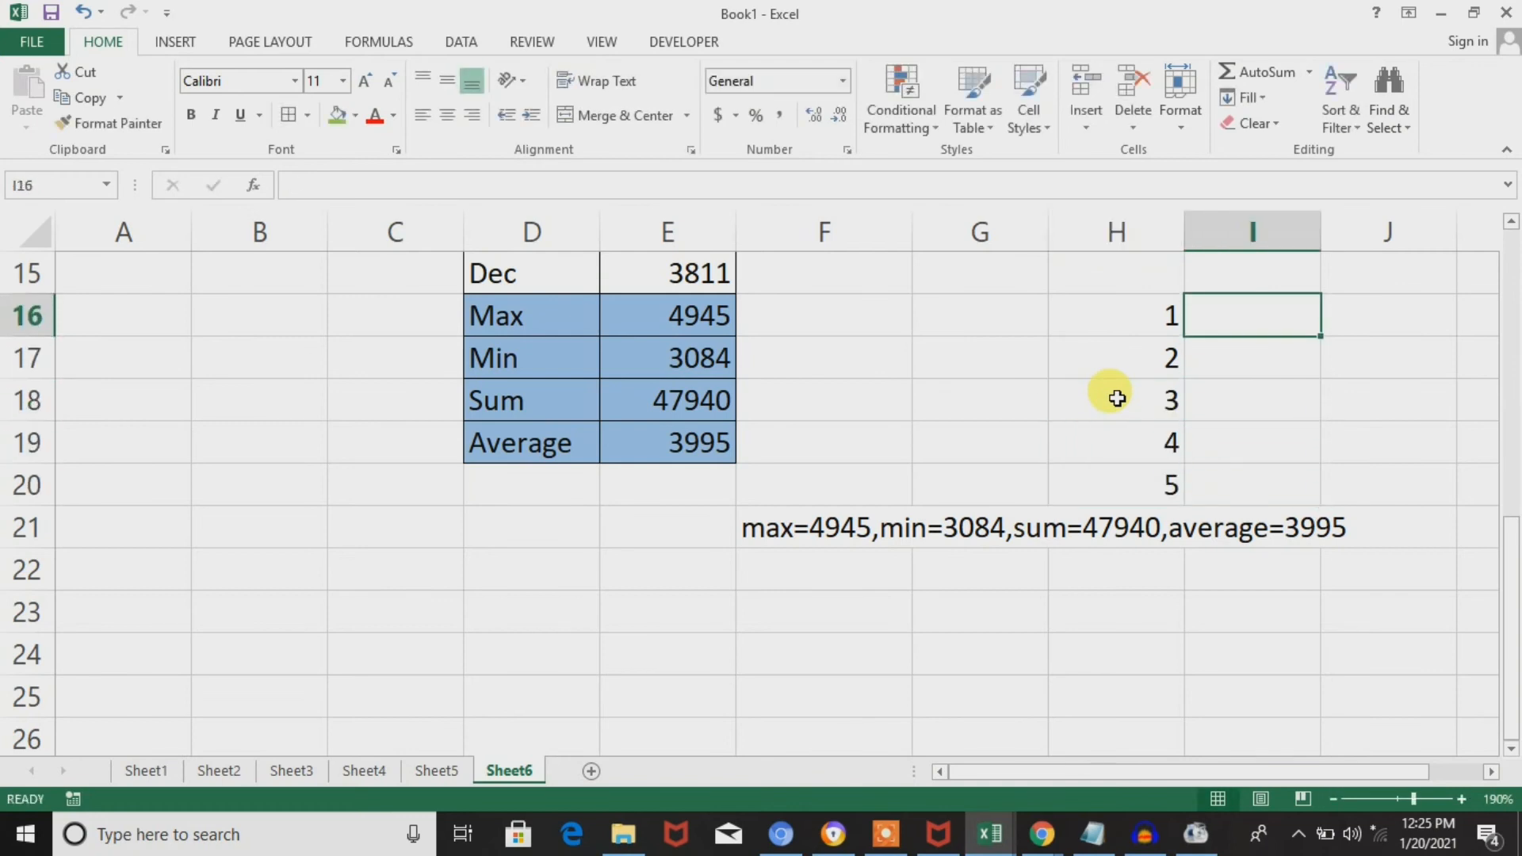
text(=chat)
key(BackSpace)
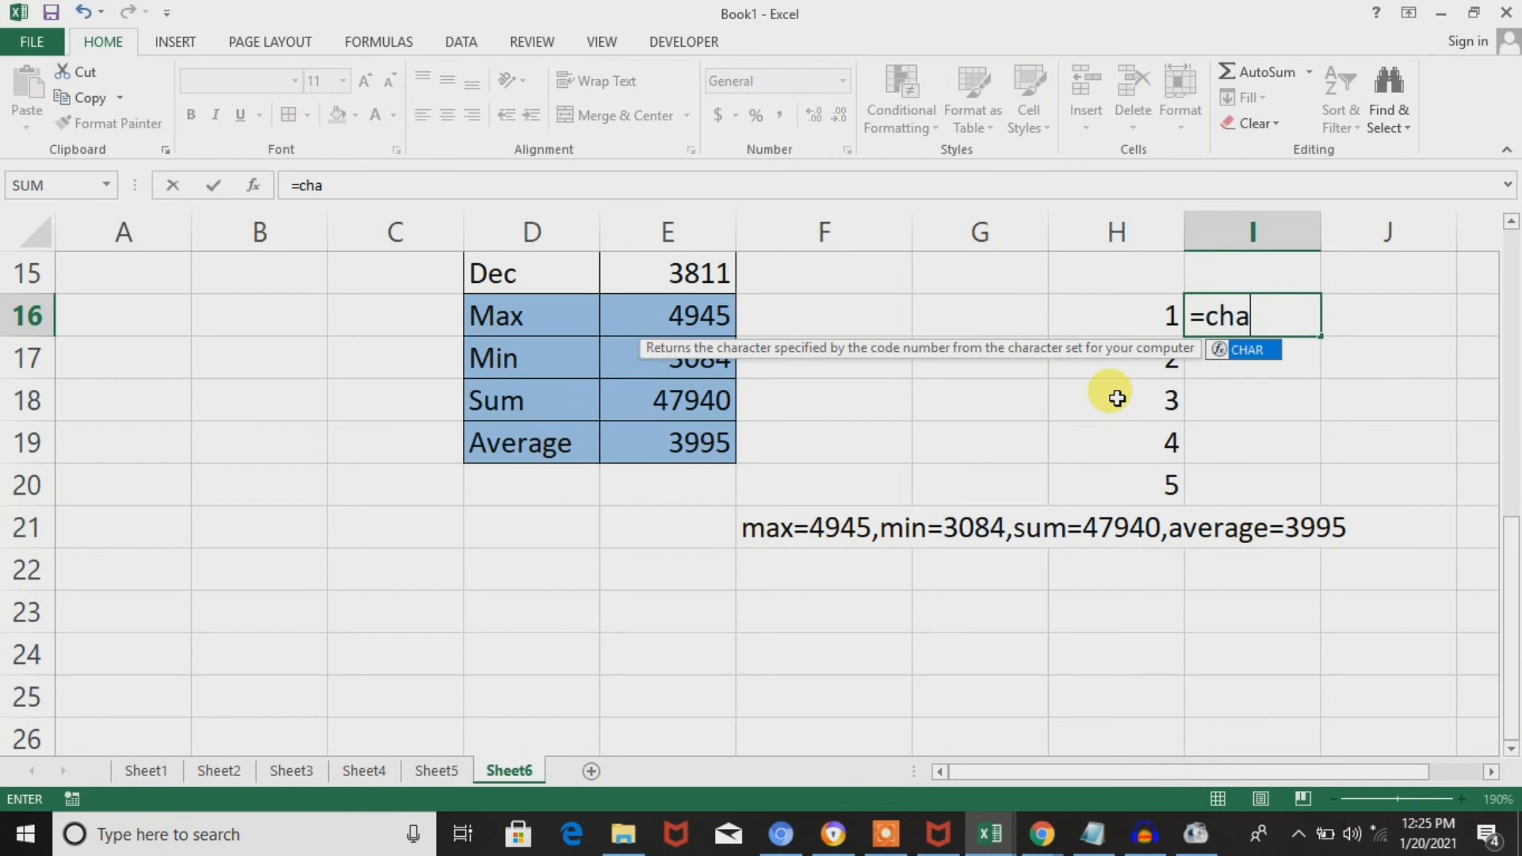
text(r)
key(Tab)
key(Left)
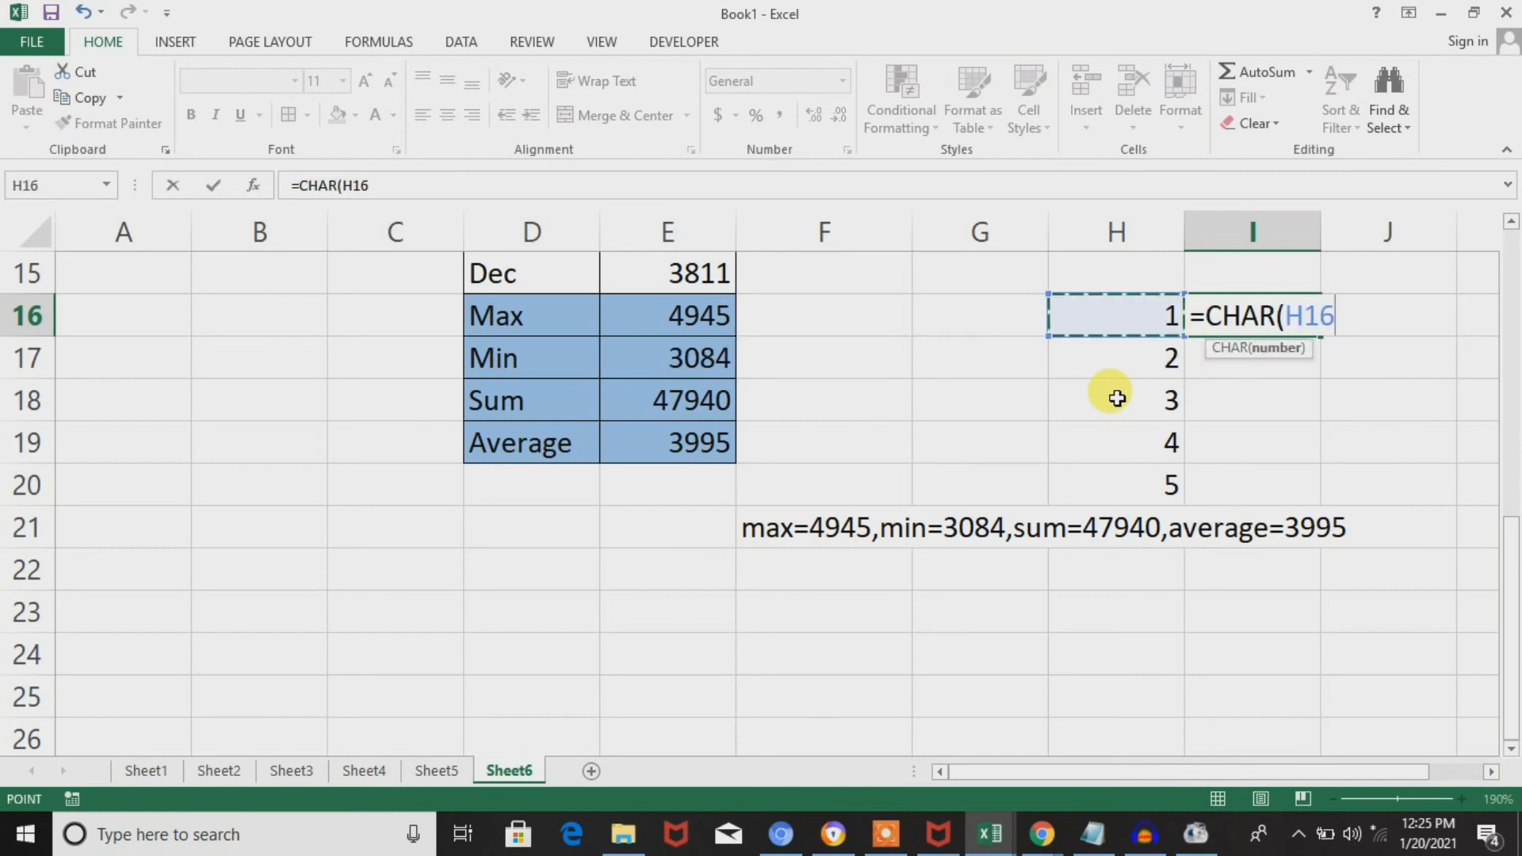
key(Return)
Fill the CHAR formula from I16 down to I20 and look through the filled cells.
key(Up)
key(Left)
key(ctrl+Down)
key(Right)
key(ctrl+shift+Up)
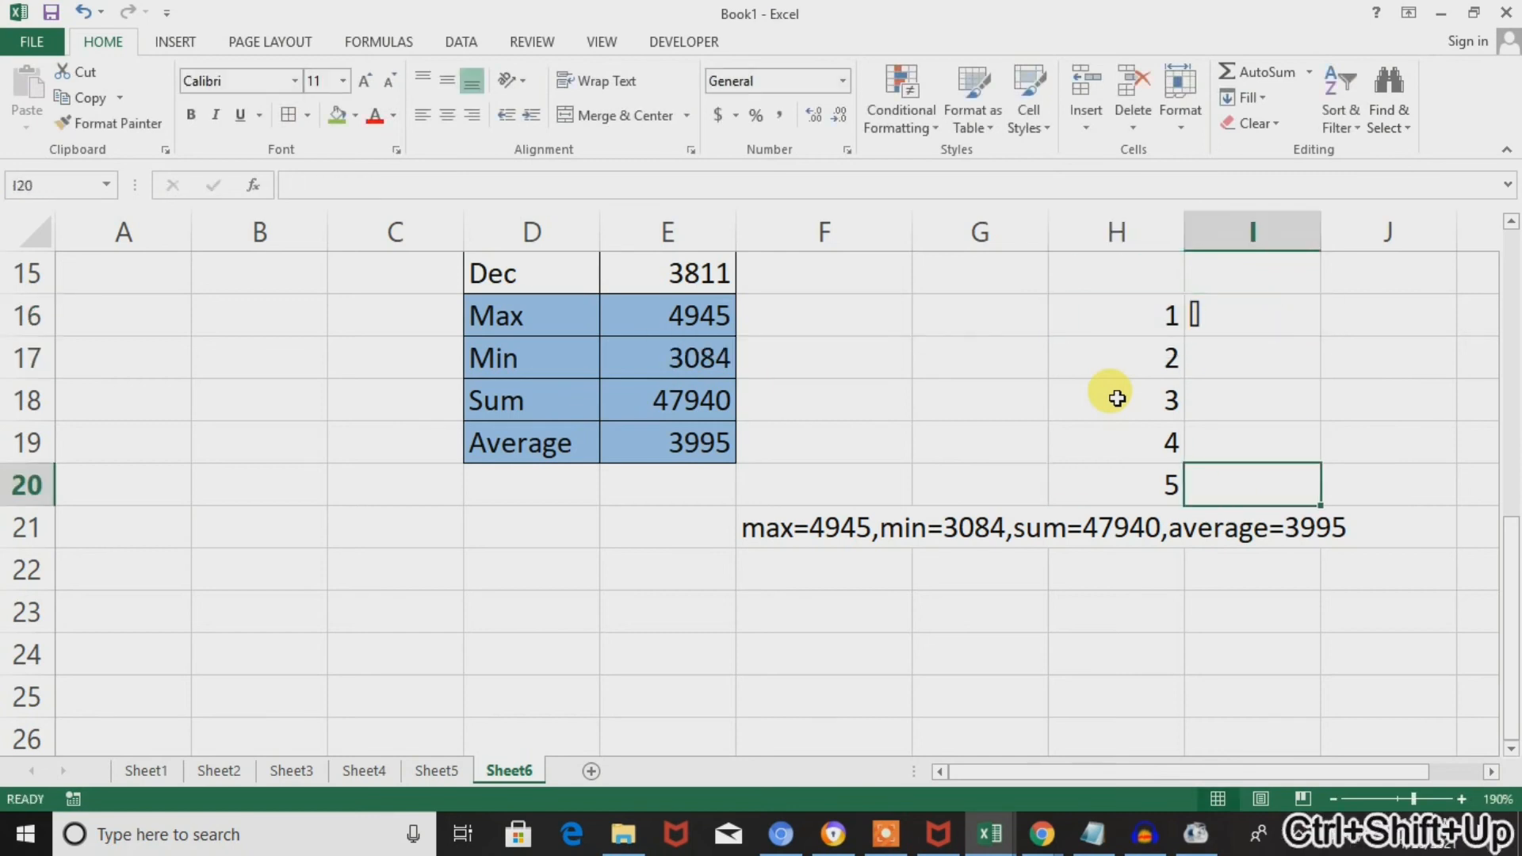
key(ctrl+d)
key(ctrl+Down)
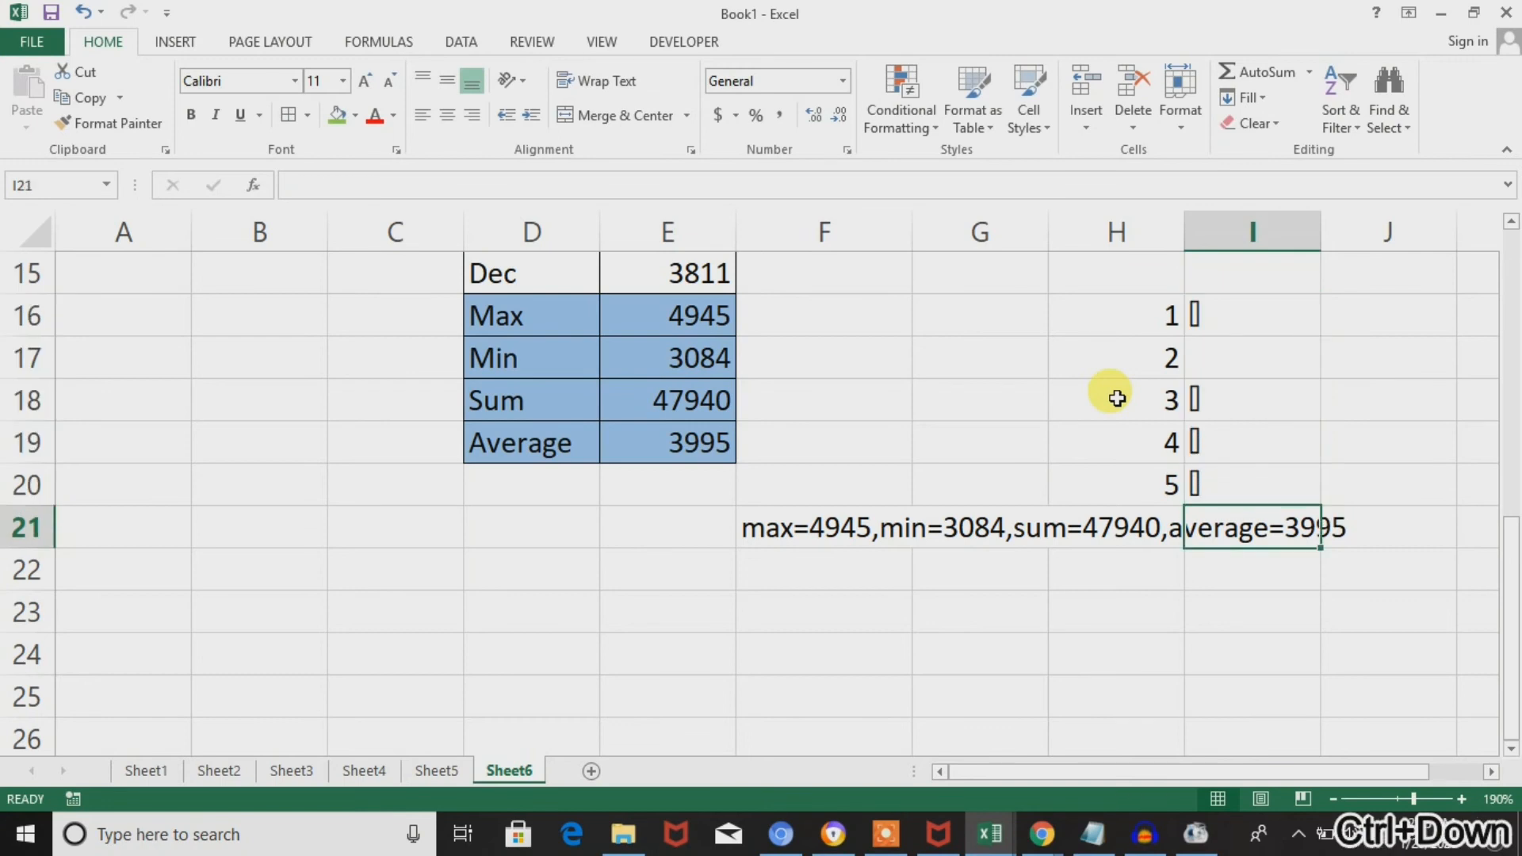
key(Up)
key(Up)
key(Up)
key(Up)
key(Up)
key(Up)
key(Down)
key(Down)
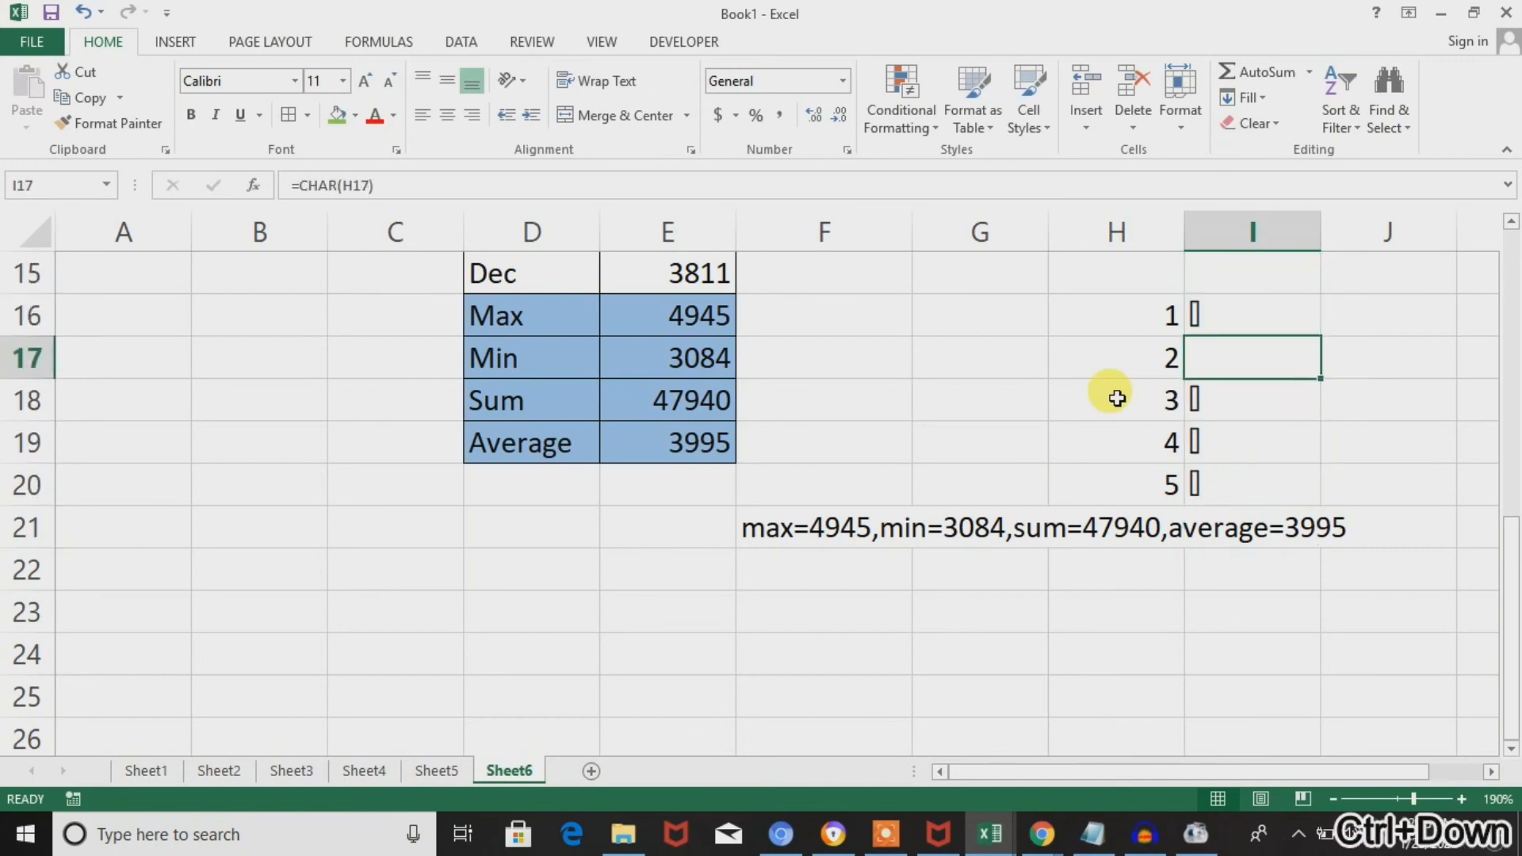
Clear the CHAR formulas from I16:I20 and the test numbers from H16:H20.
key(Up)
key(ctrl+shift+Down)
key(Delete)
key(Left)
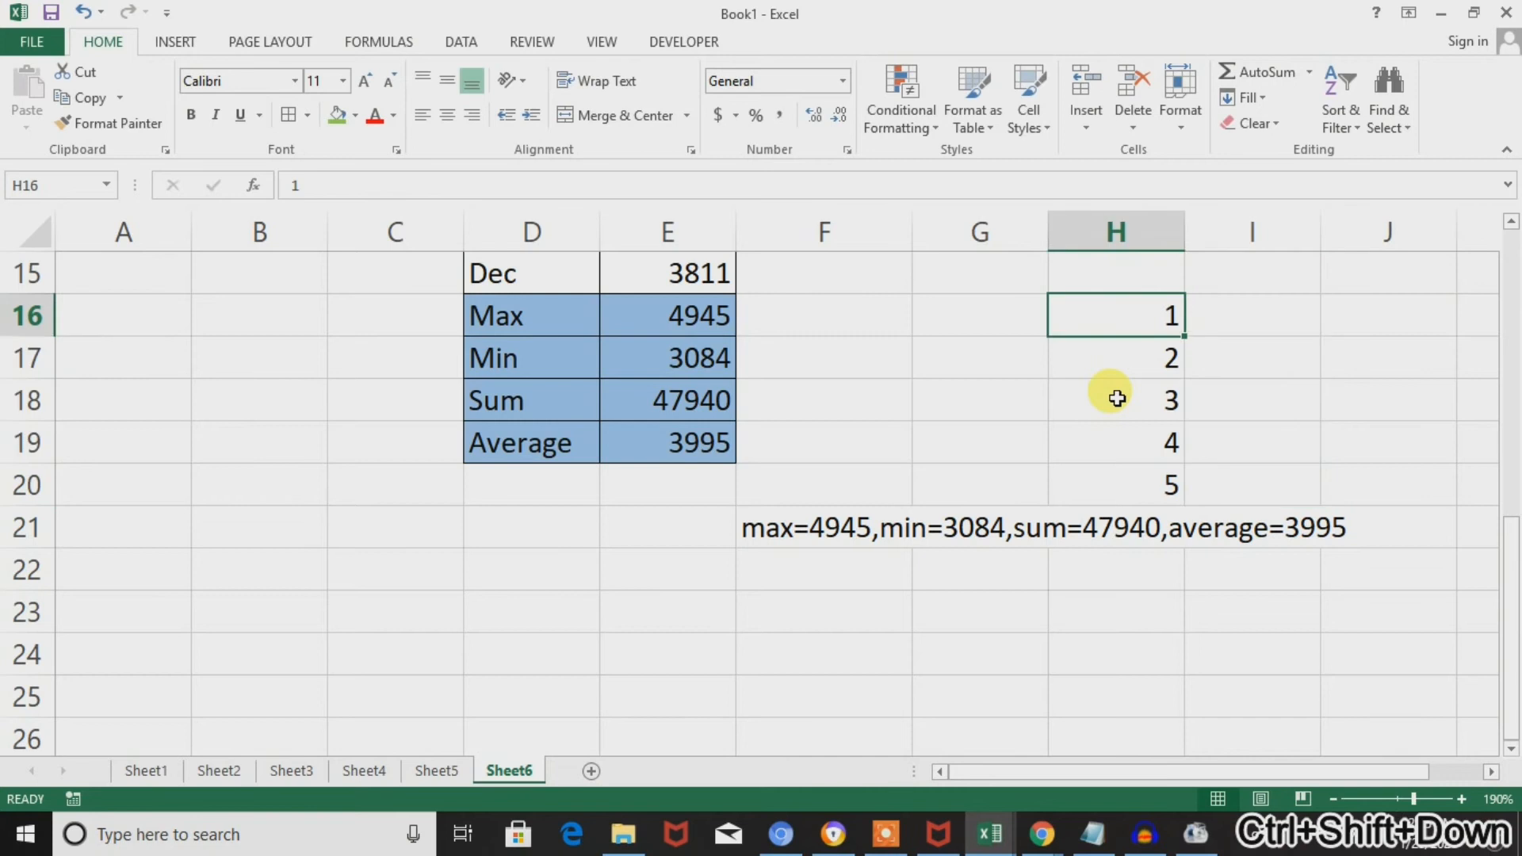
key(ctrl+shift+Down)
key(Delete)
key(Down)
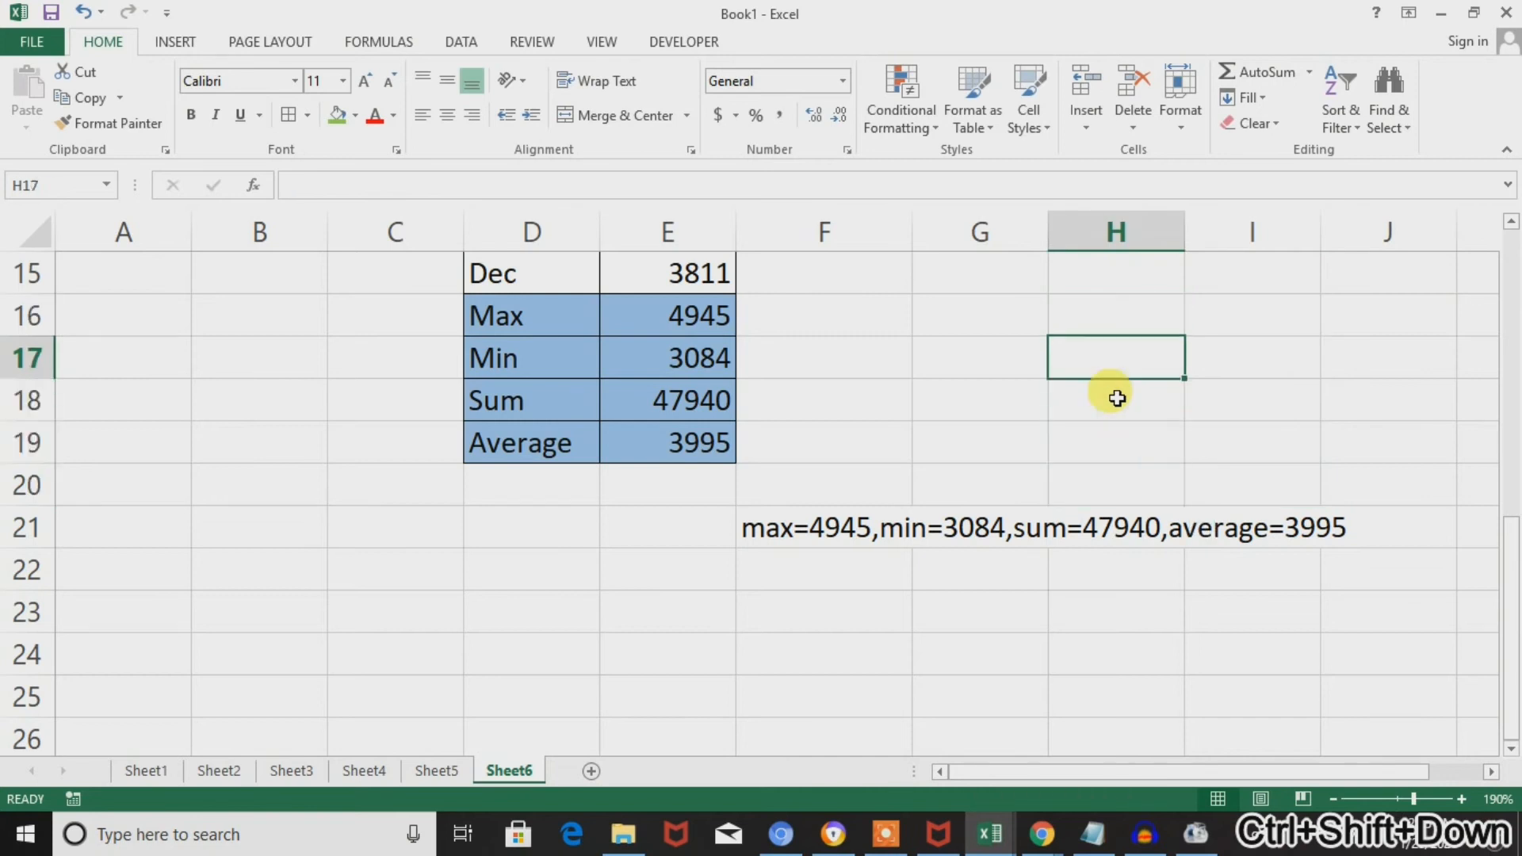
Try the code numbers 10 and 255 in cell I17.
key(Right)
text(10)
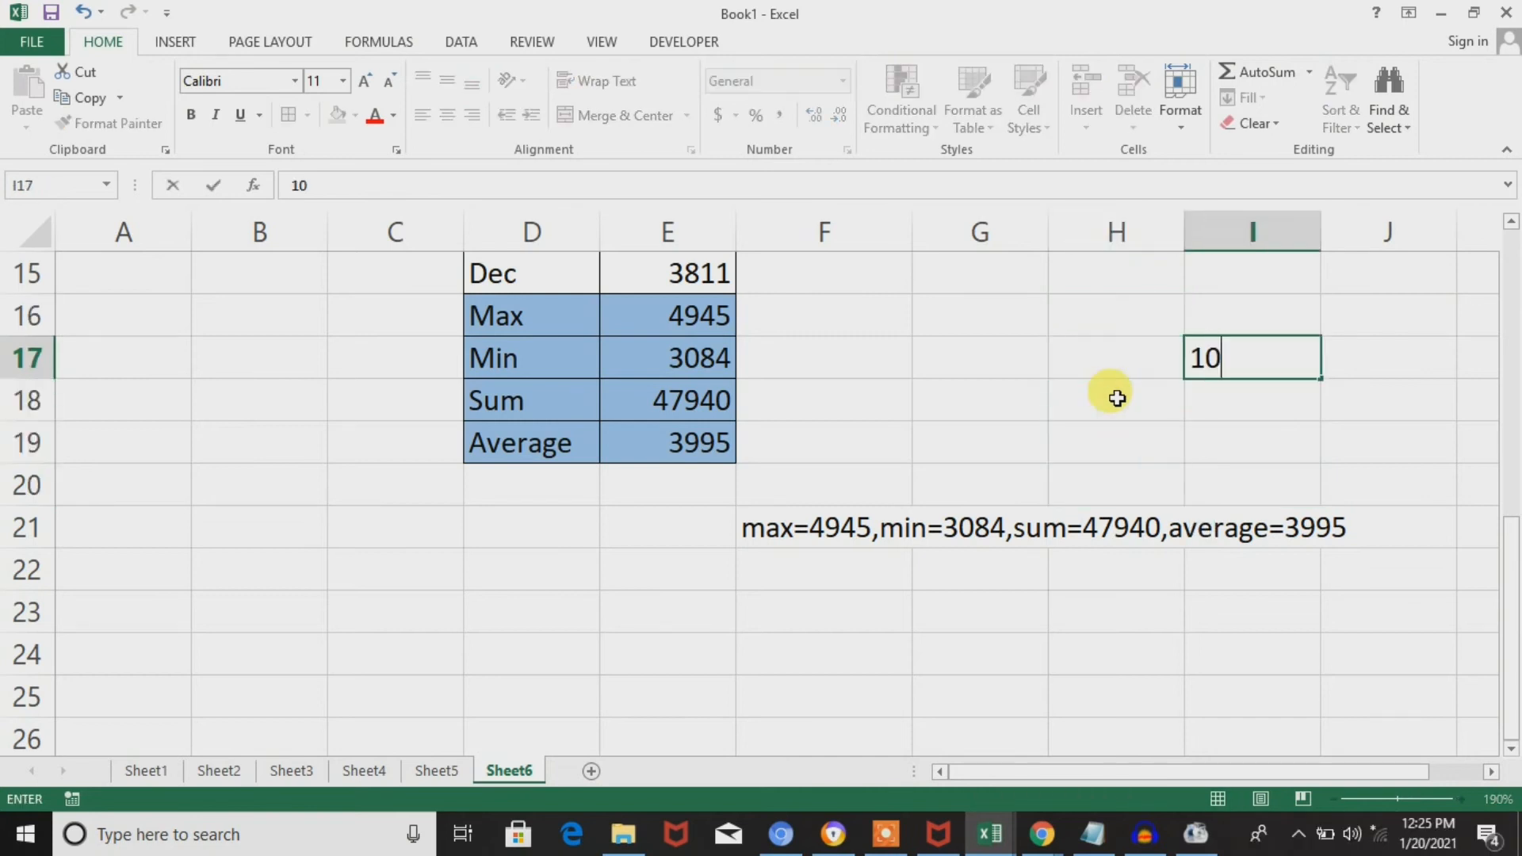
key(ctrl+Return)
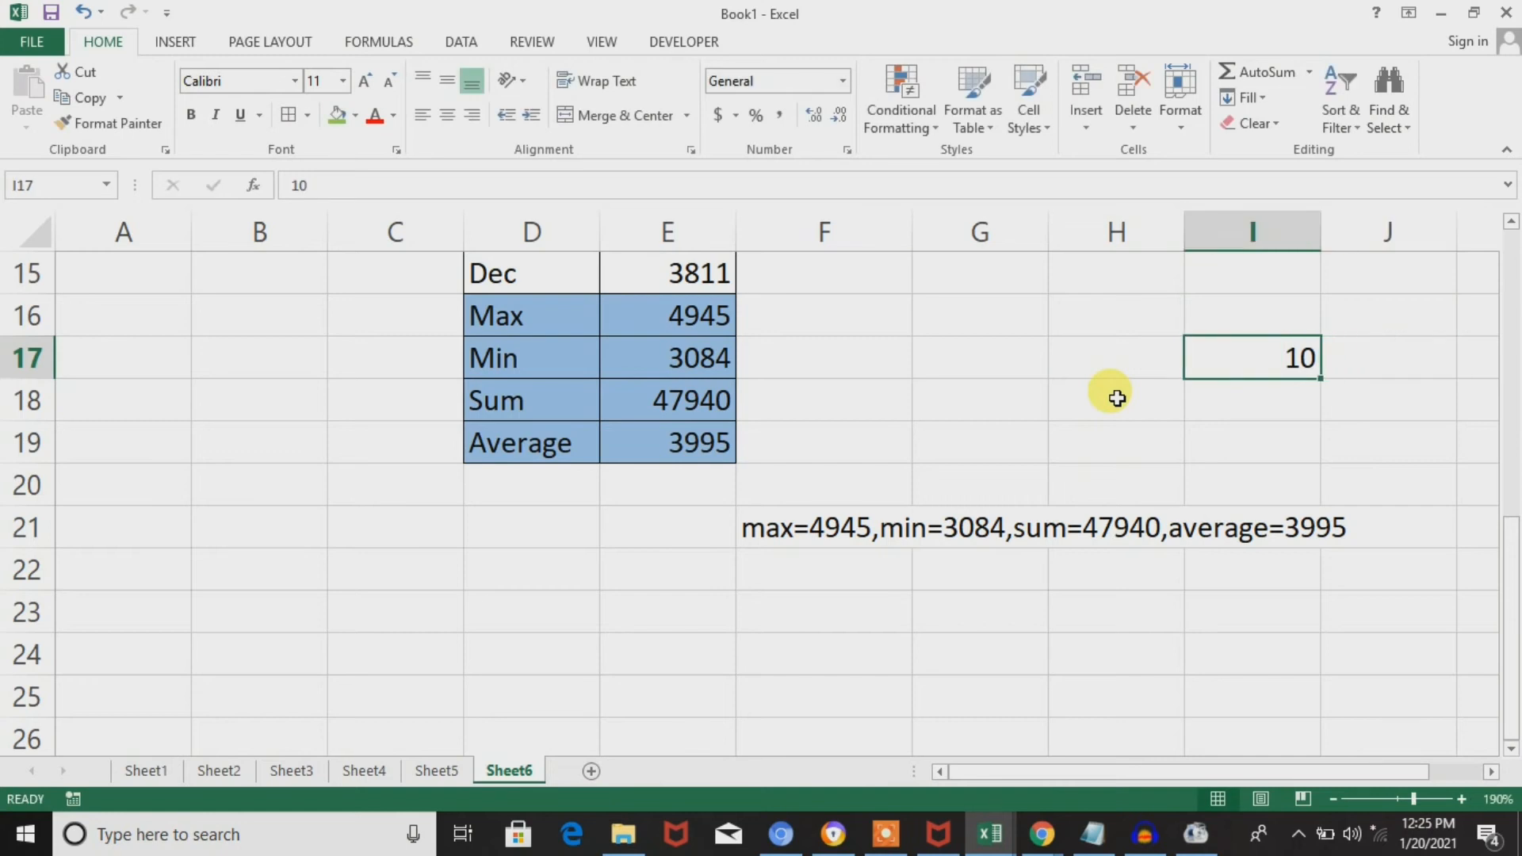
text(255)
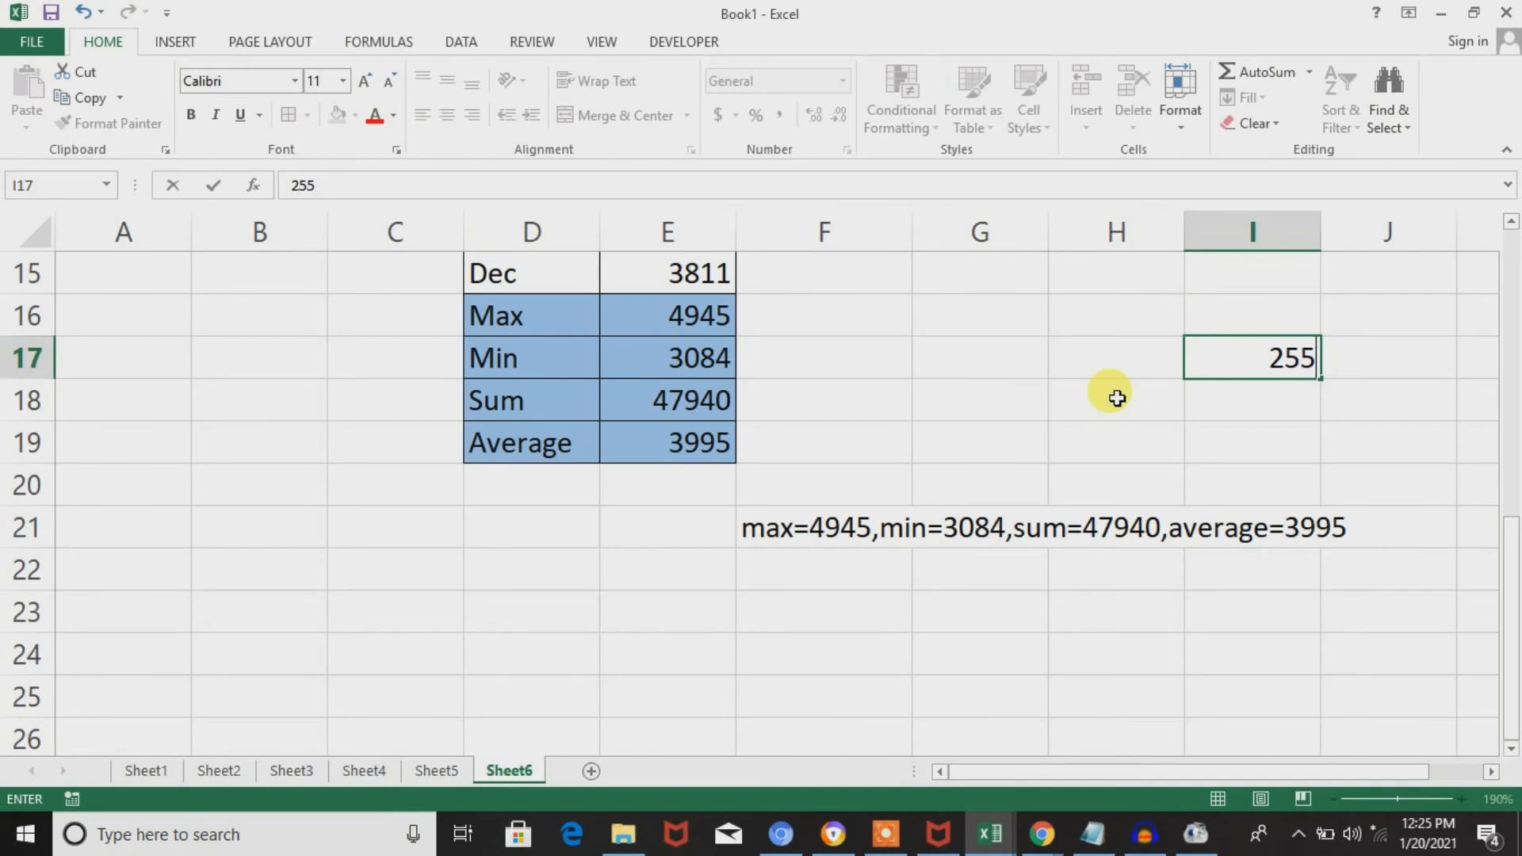
key(Right)
key(Right)
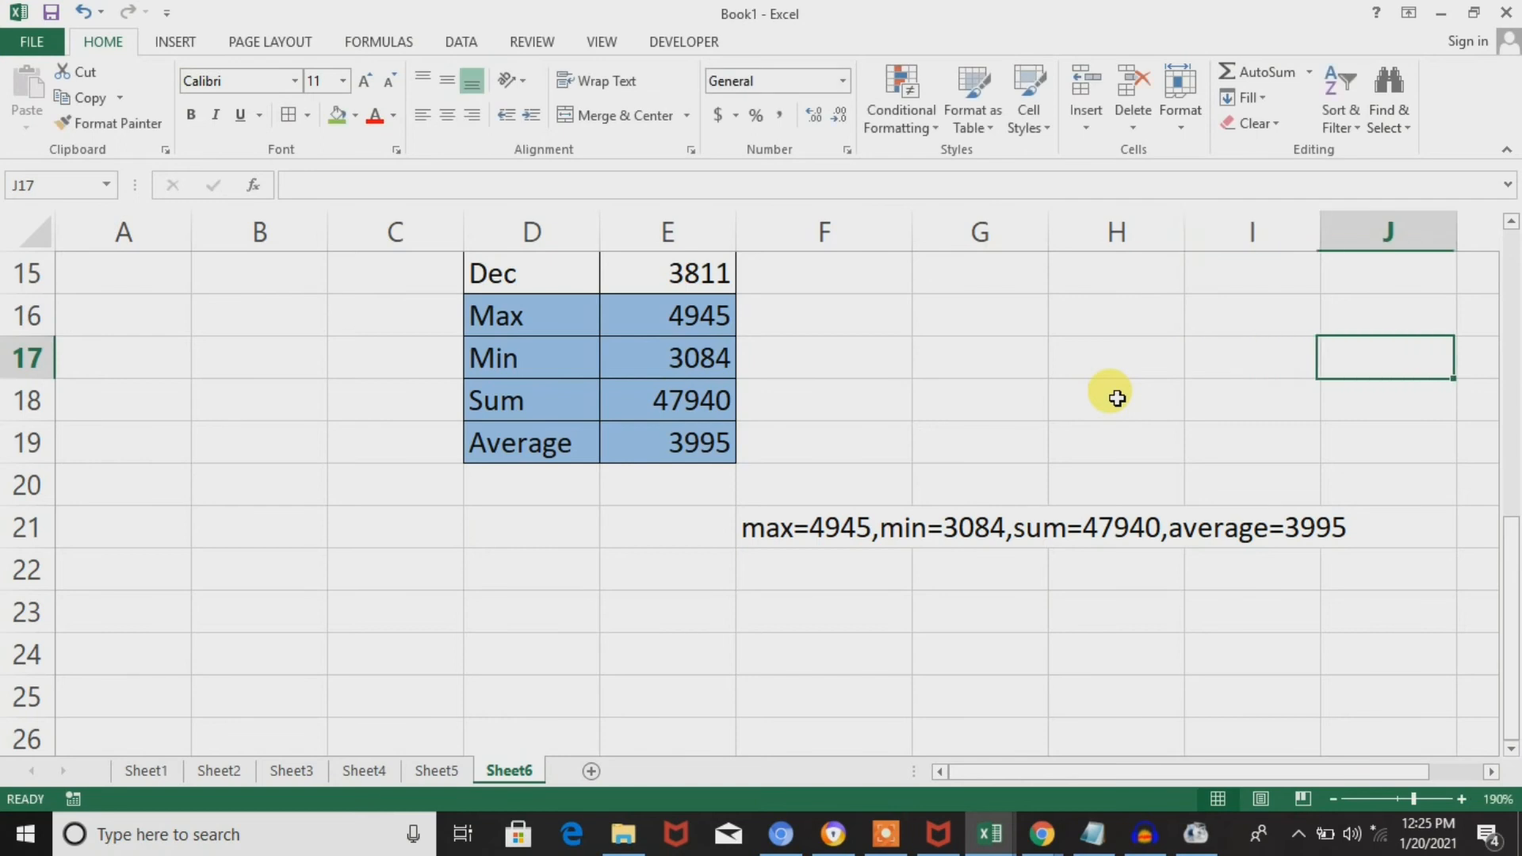
Remove the quoted comma "," that follows MAX(E4:E15) in the F21 formula, keeping the & on both sides.
key(Left)
key(Left)
key(Left)
key(Left)
key(Down)
key(Down)
key(Down)
key(Down)
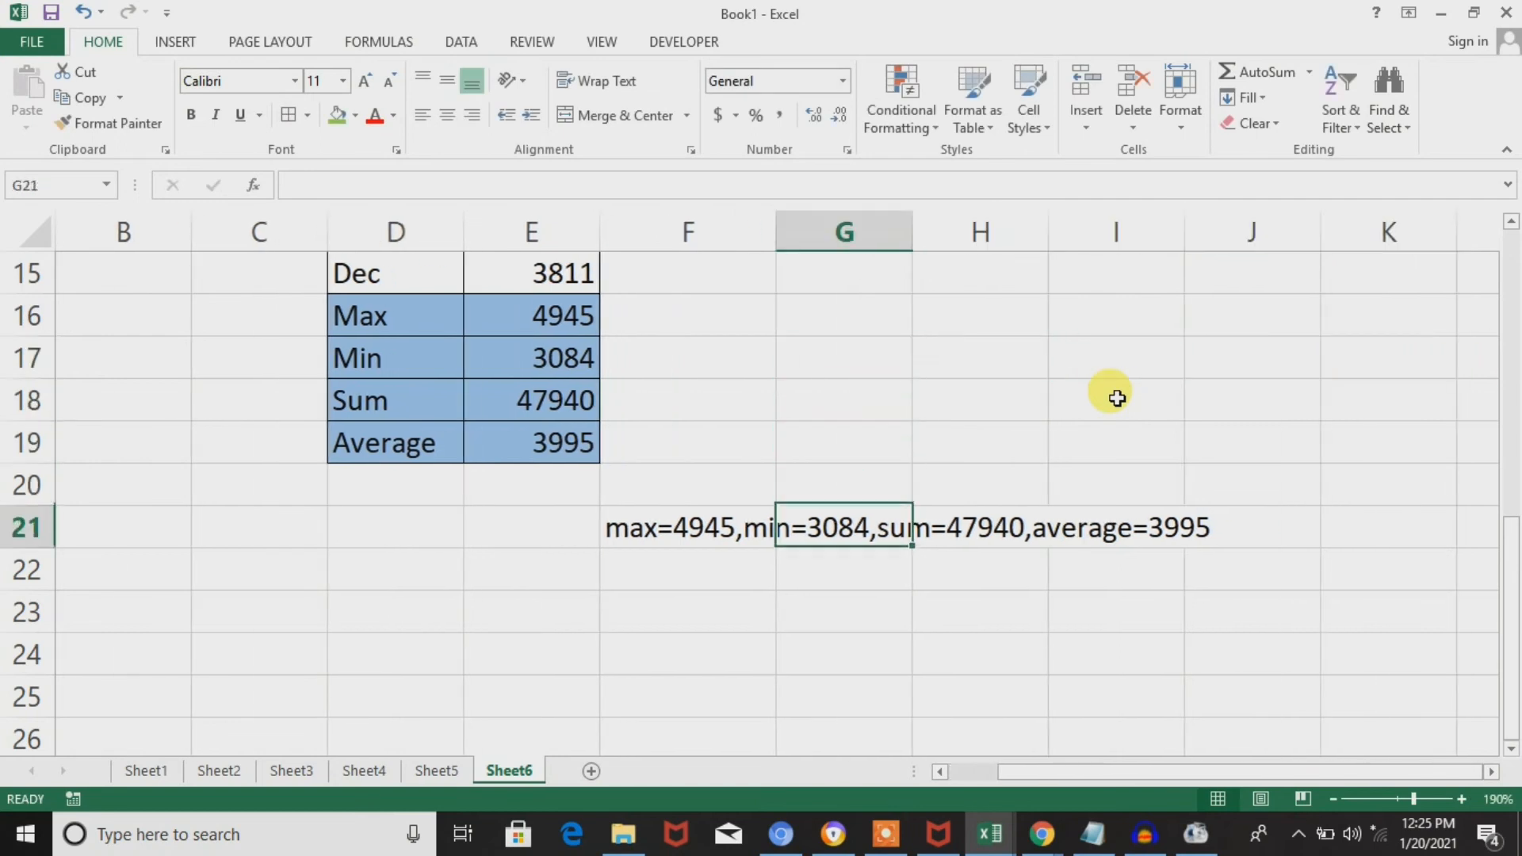
key(Left)
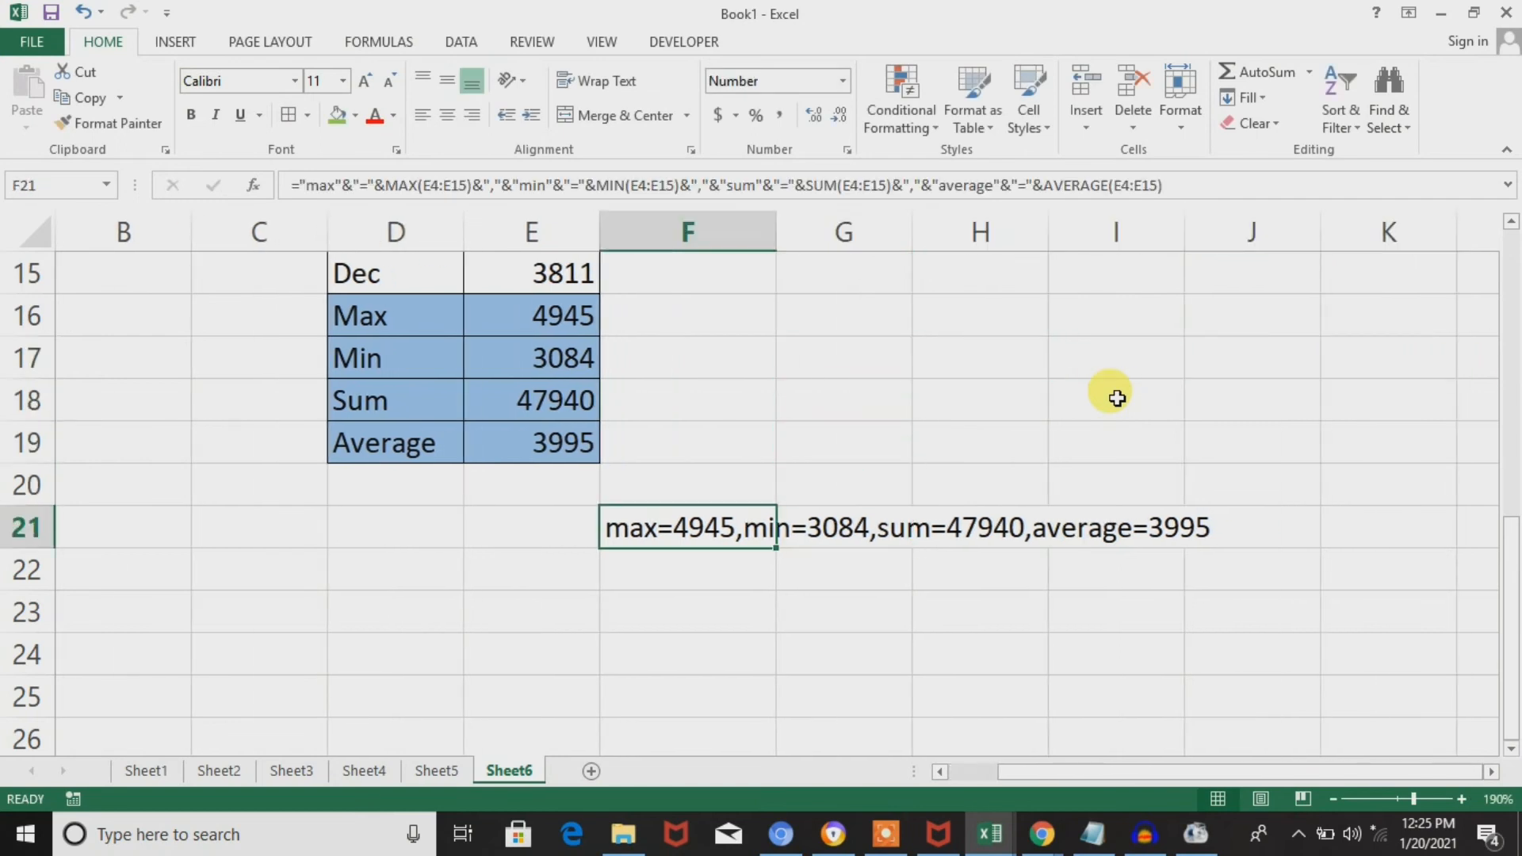
double_click(713, 535)
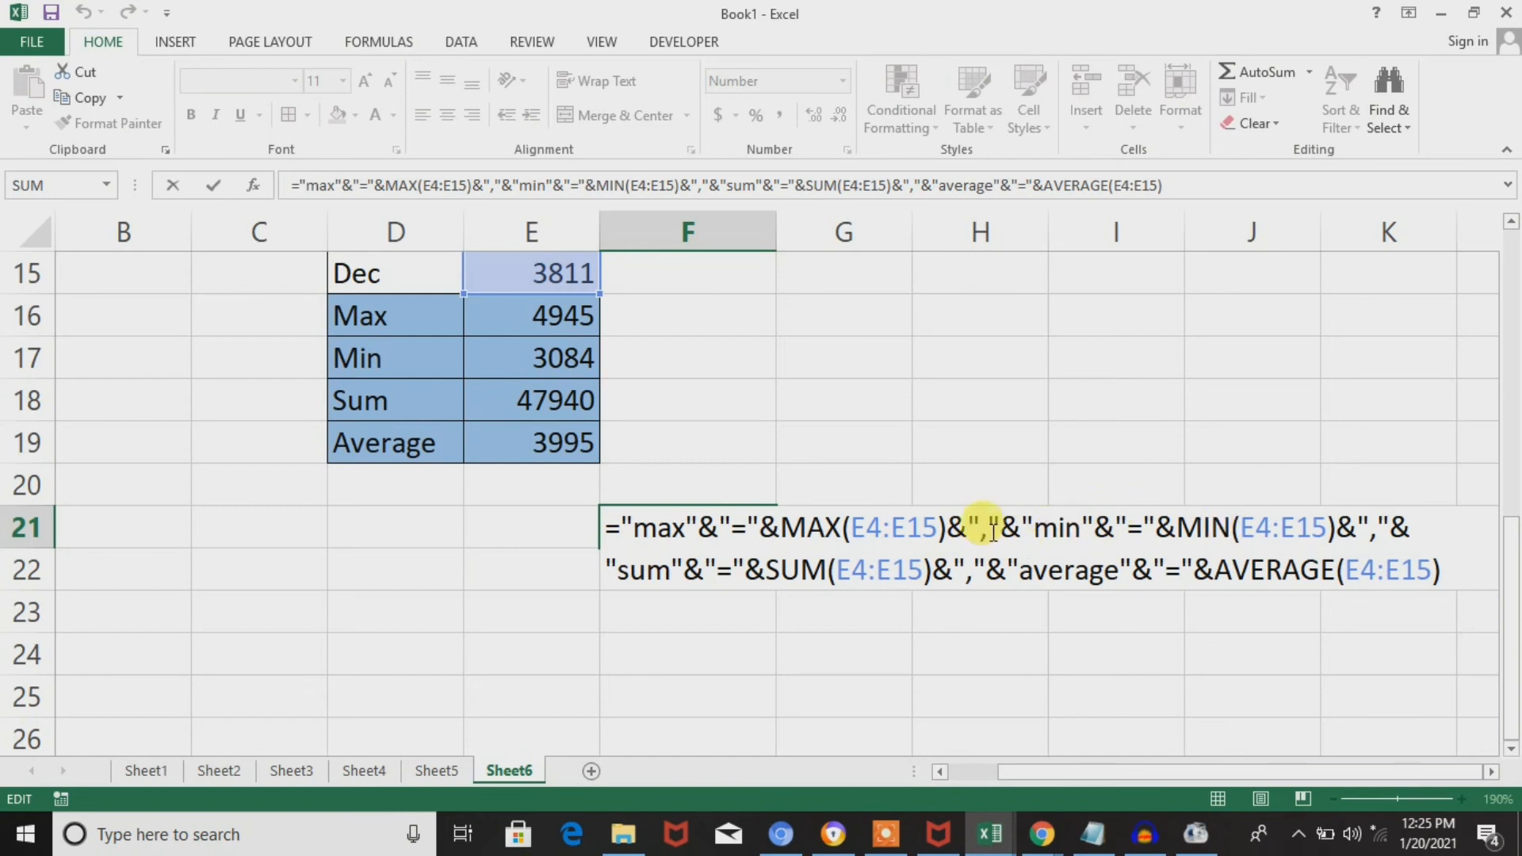
key(BackSpace)
key(BackSpace)
key(BackSpace)
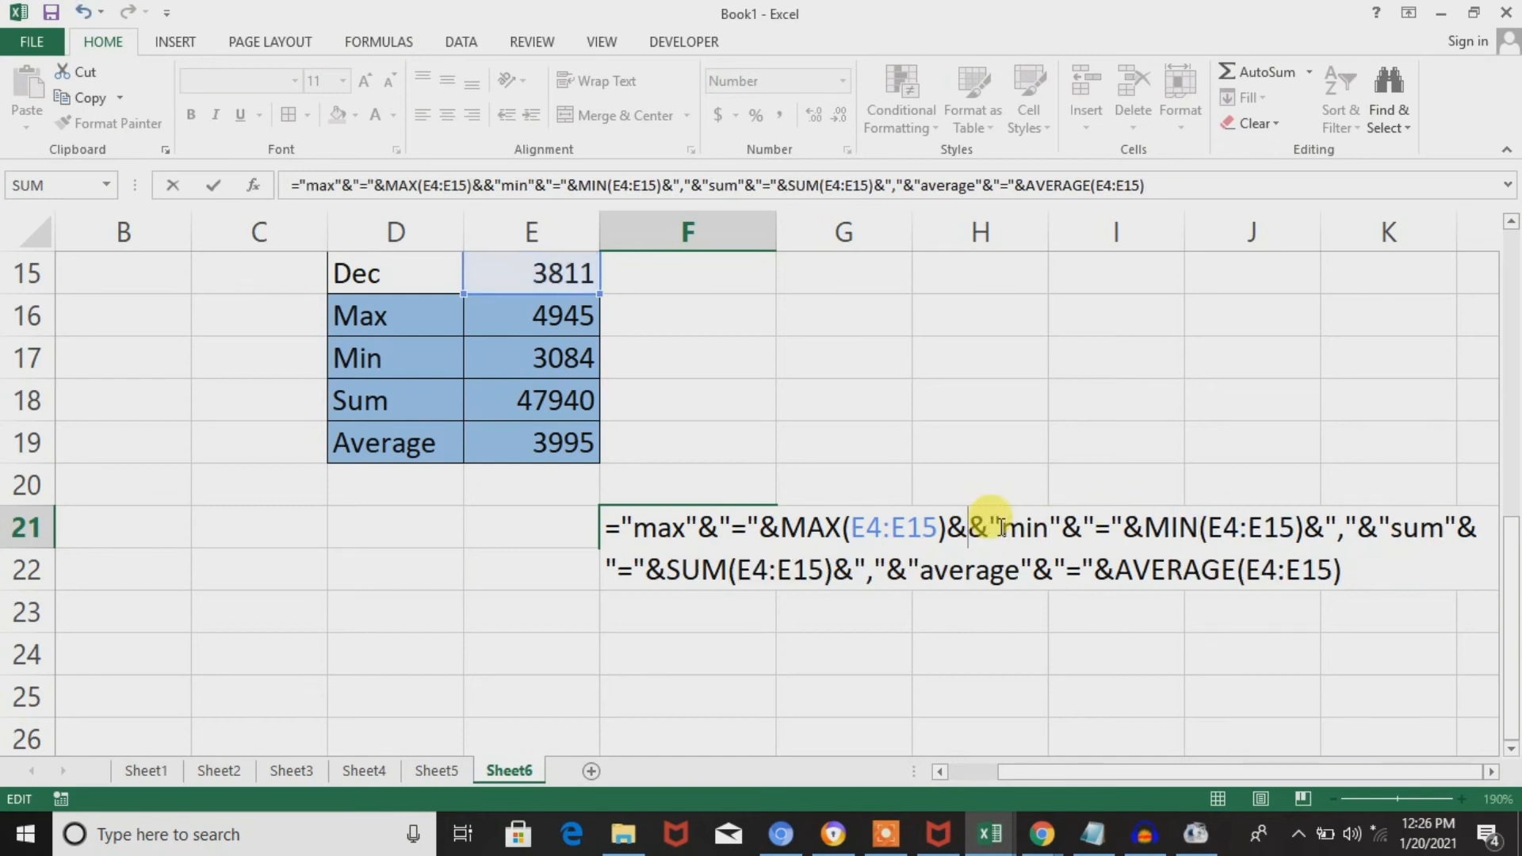
Insert CHAR(10) between the two & signs after MAX(E4:E15) and enter the F21 formula.
text(char)
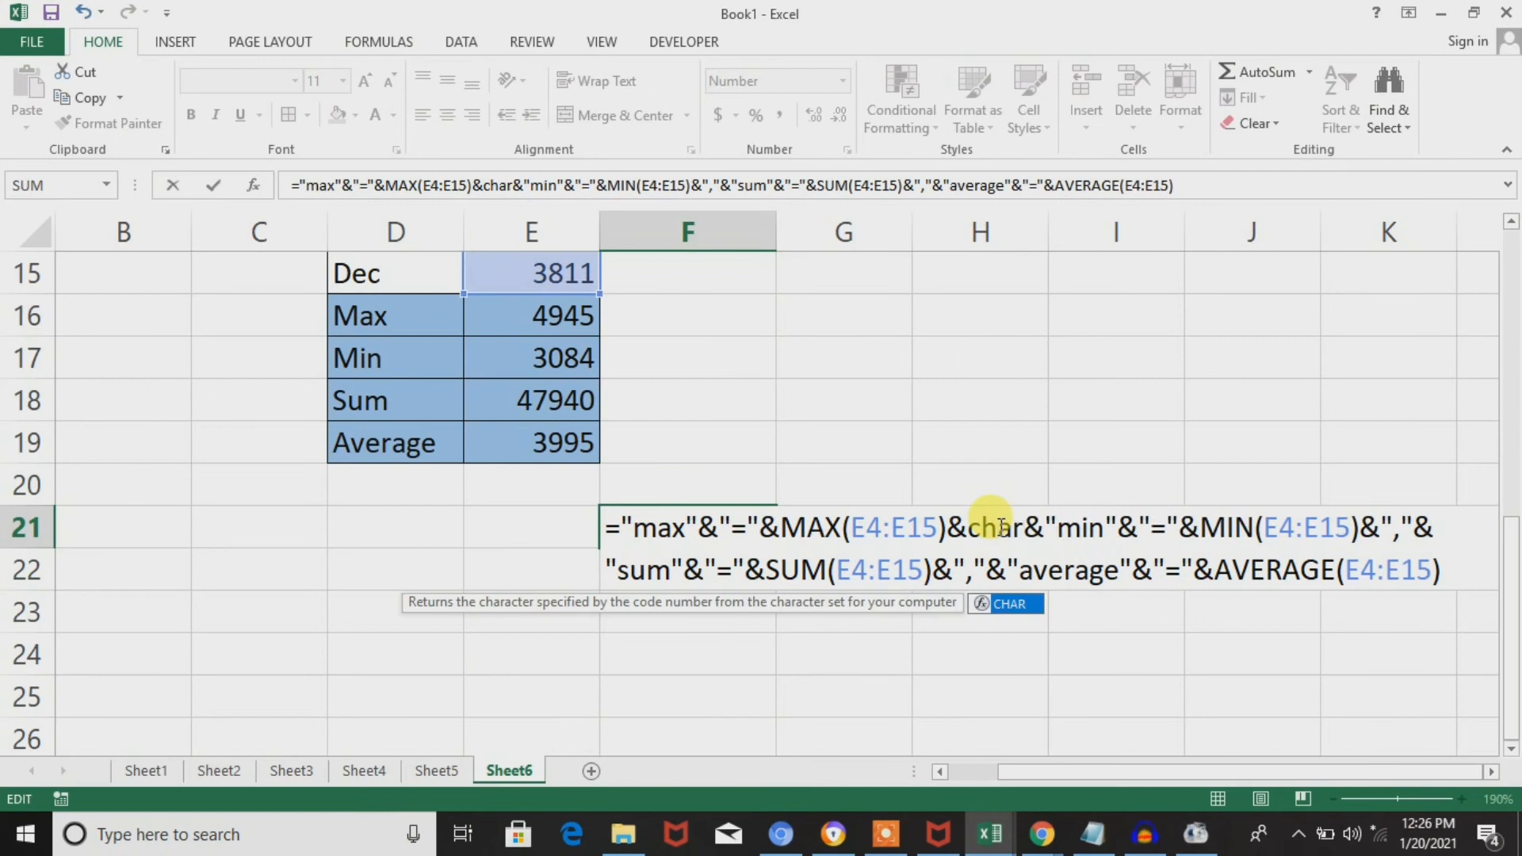
text(()
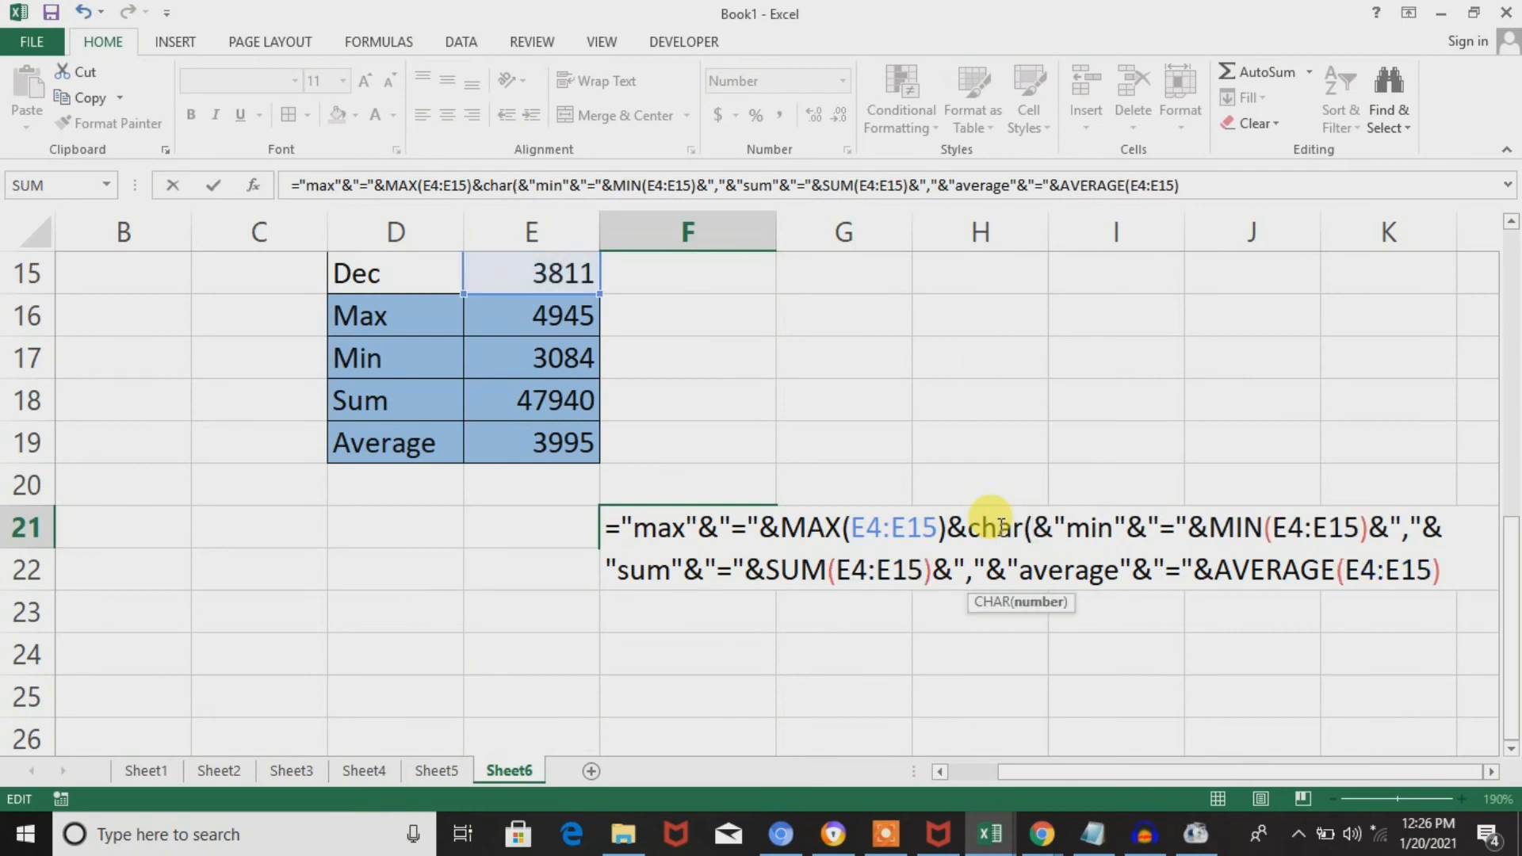
text(10))
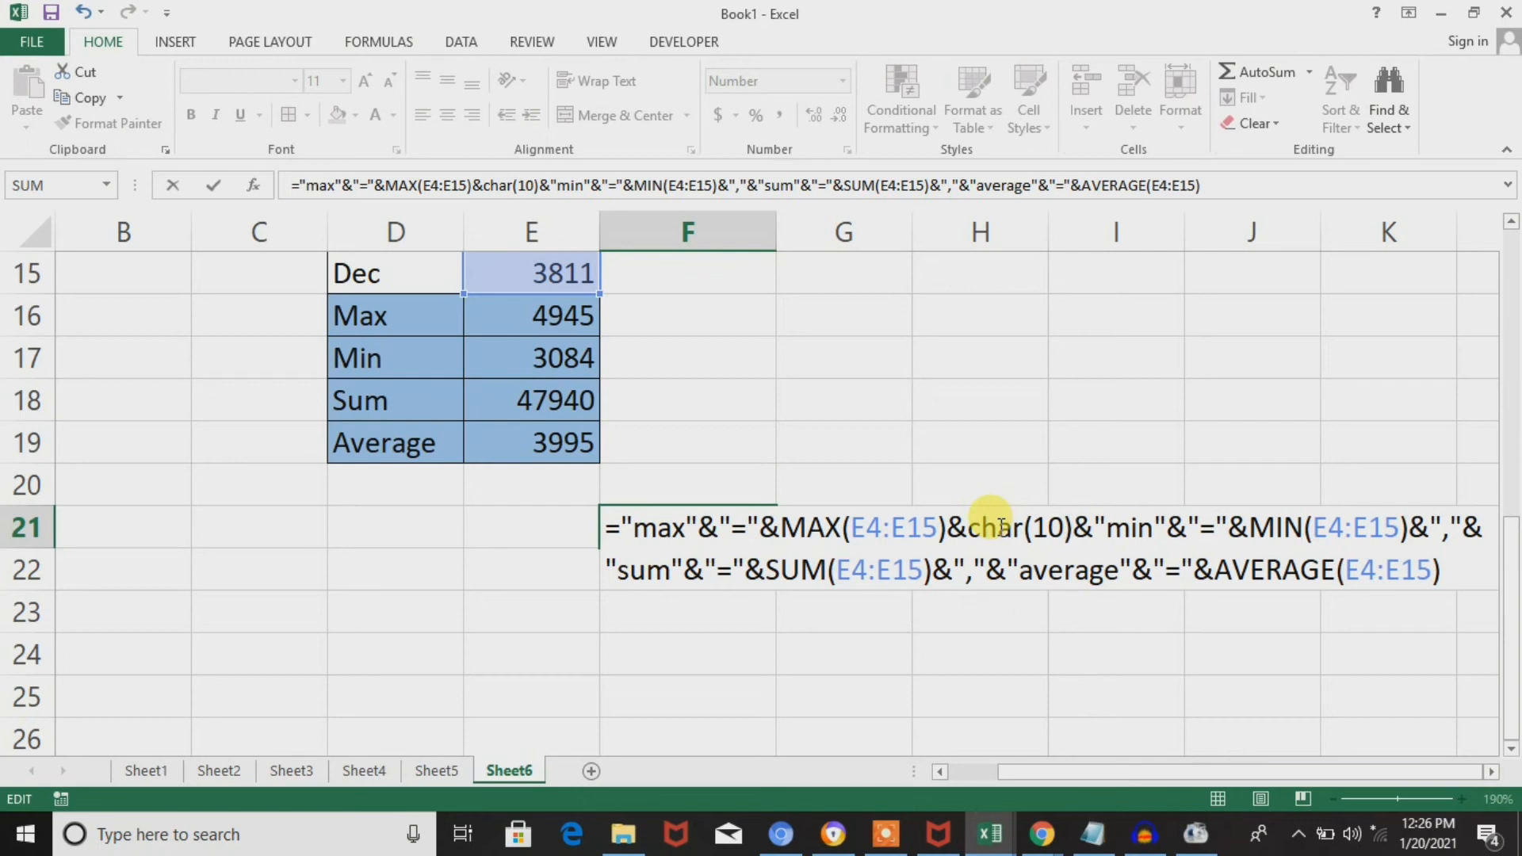
key(Return)
Turn on Wrap Text for F21 and reduce the height of row 21 to fit the four text lines.
double_click(749, 528)
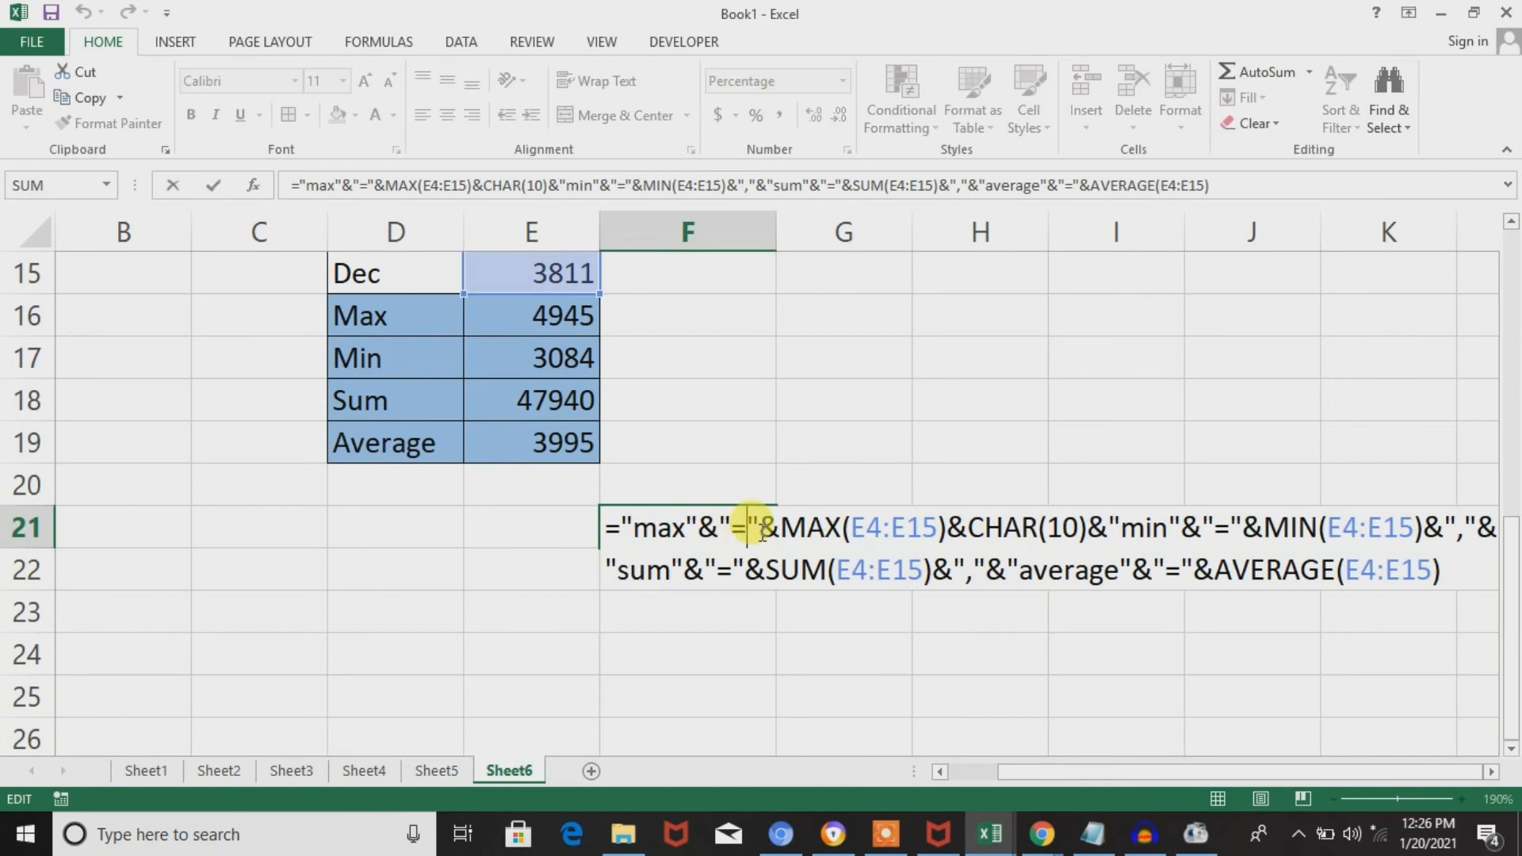
key(Escape)
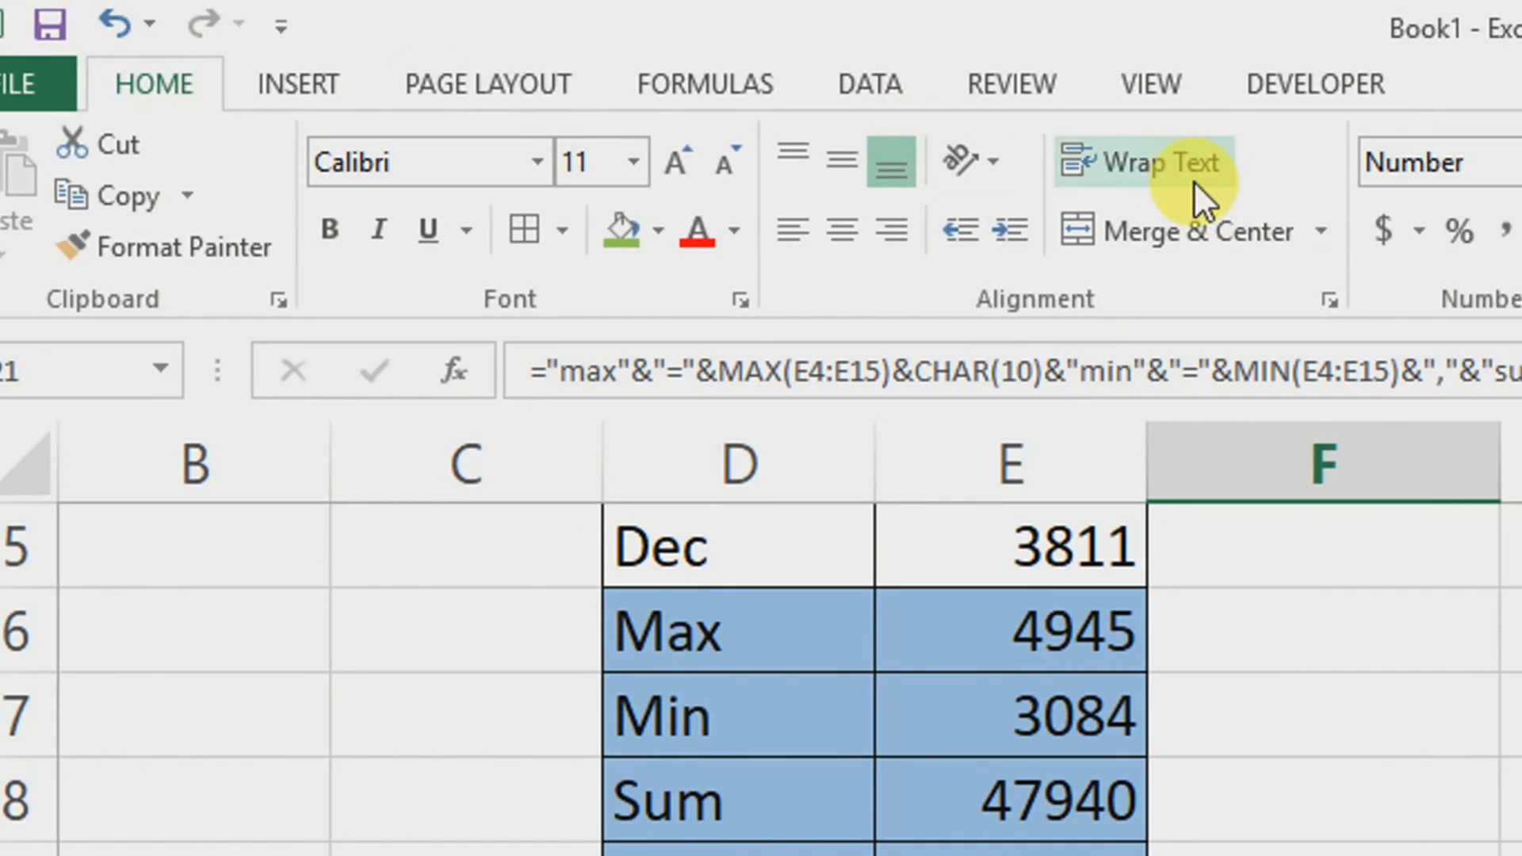
click(1191, 167)
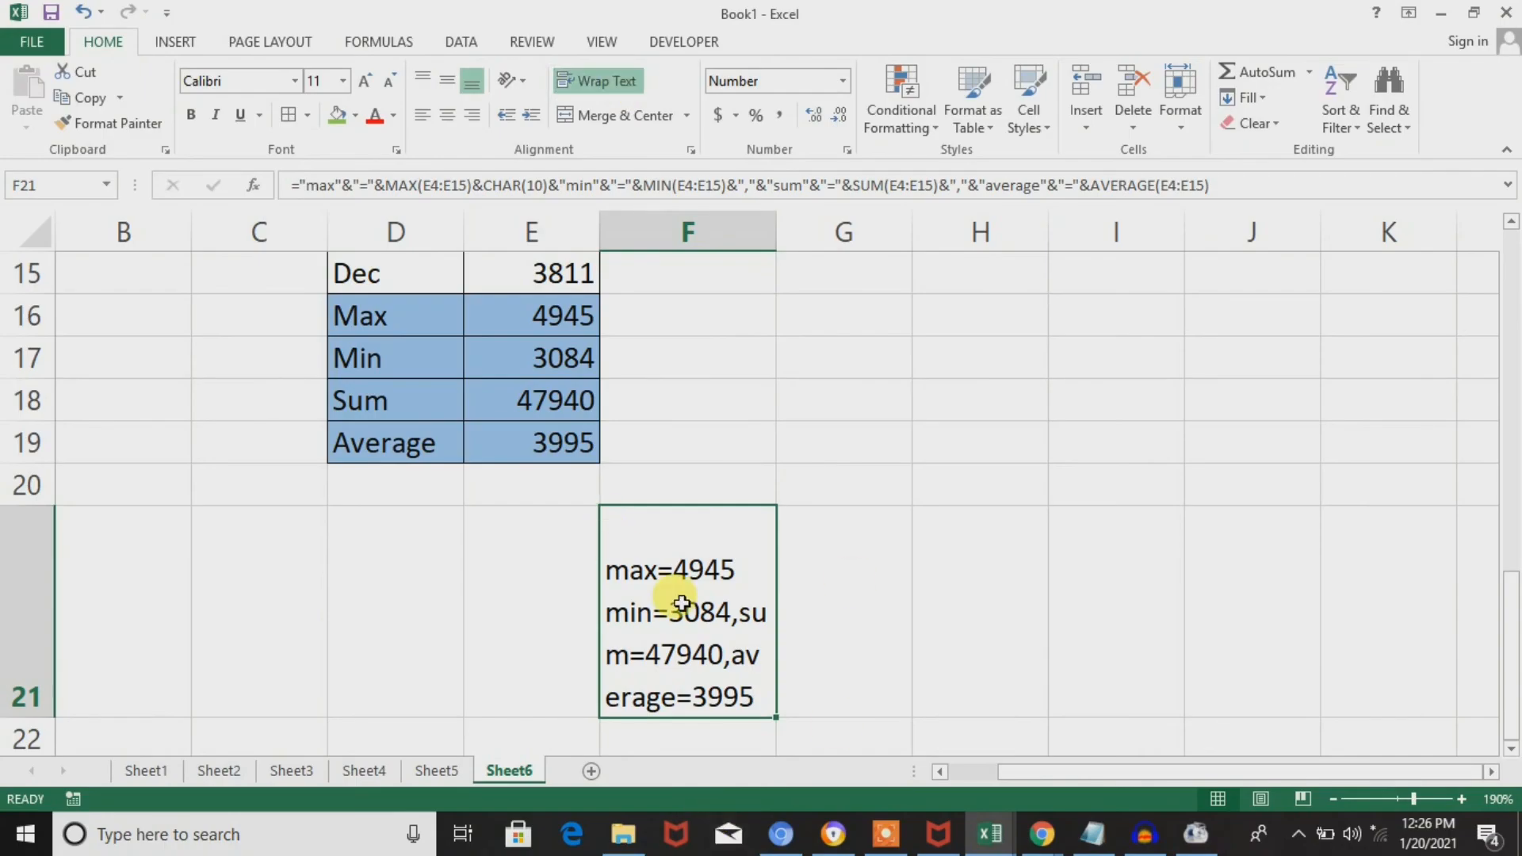
key(Right)
key(Left)
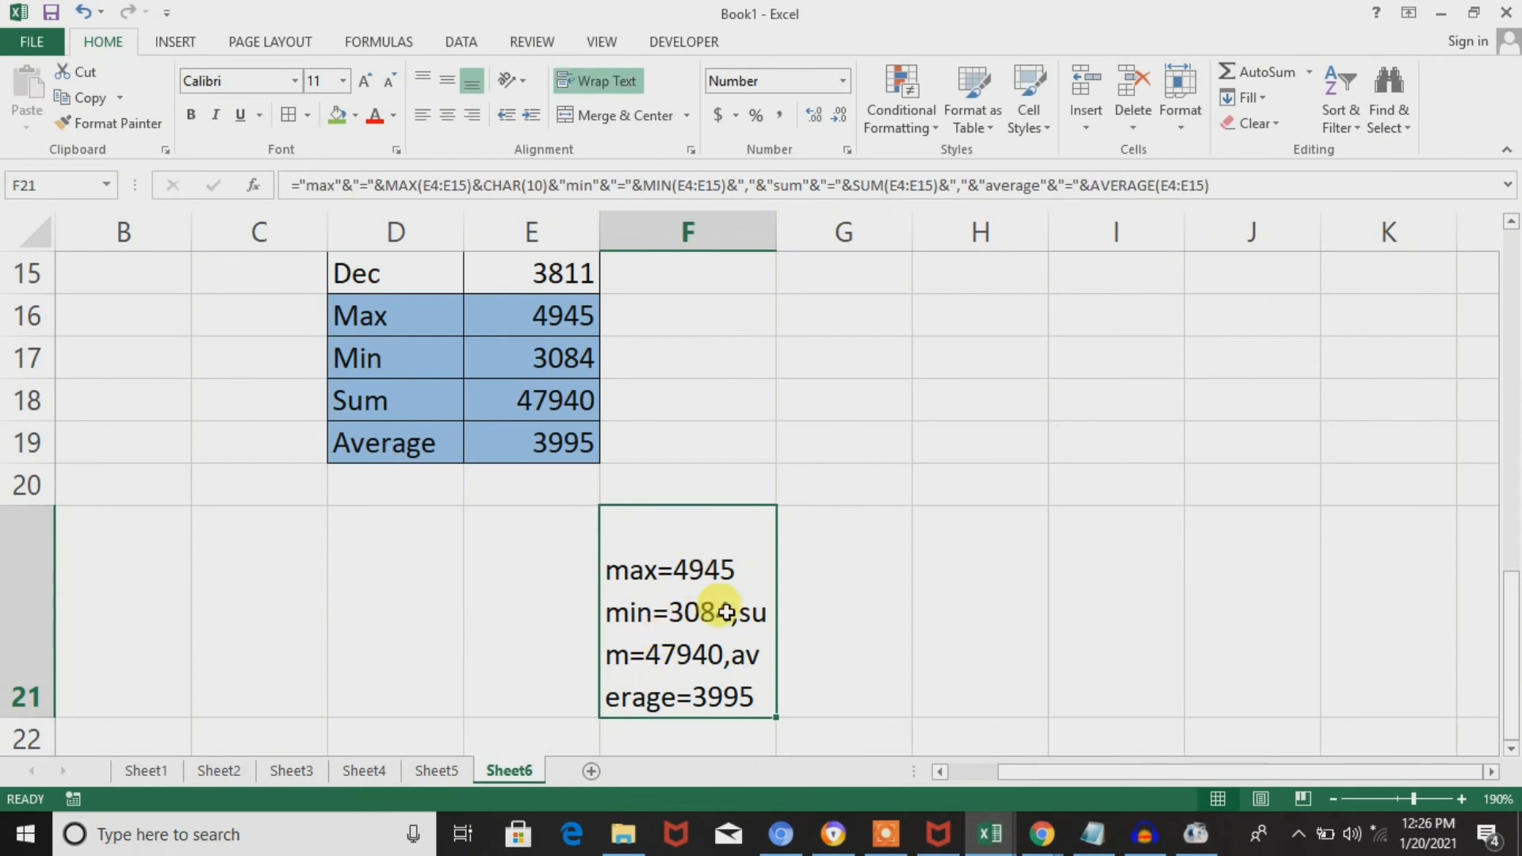
drag(36, 718, 56, 668)
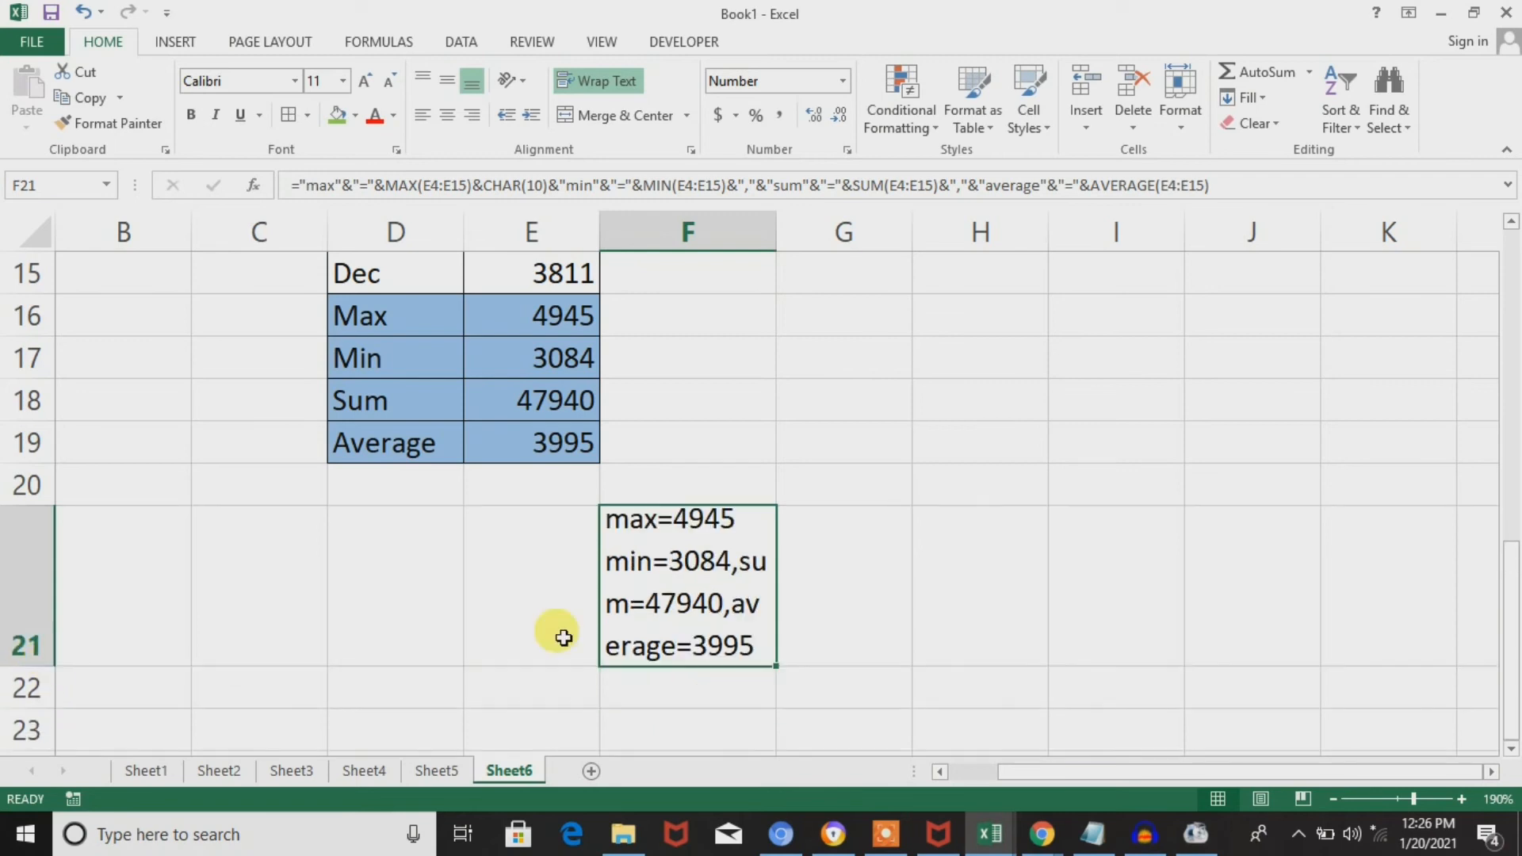
Turn off Wrap Text for F21 and reduce the height of row 21 further.
double_click(727, 579)
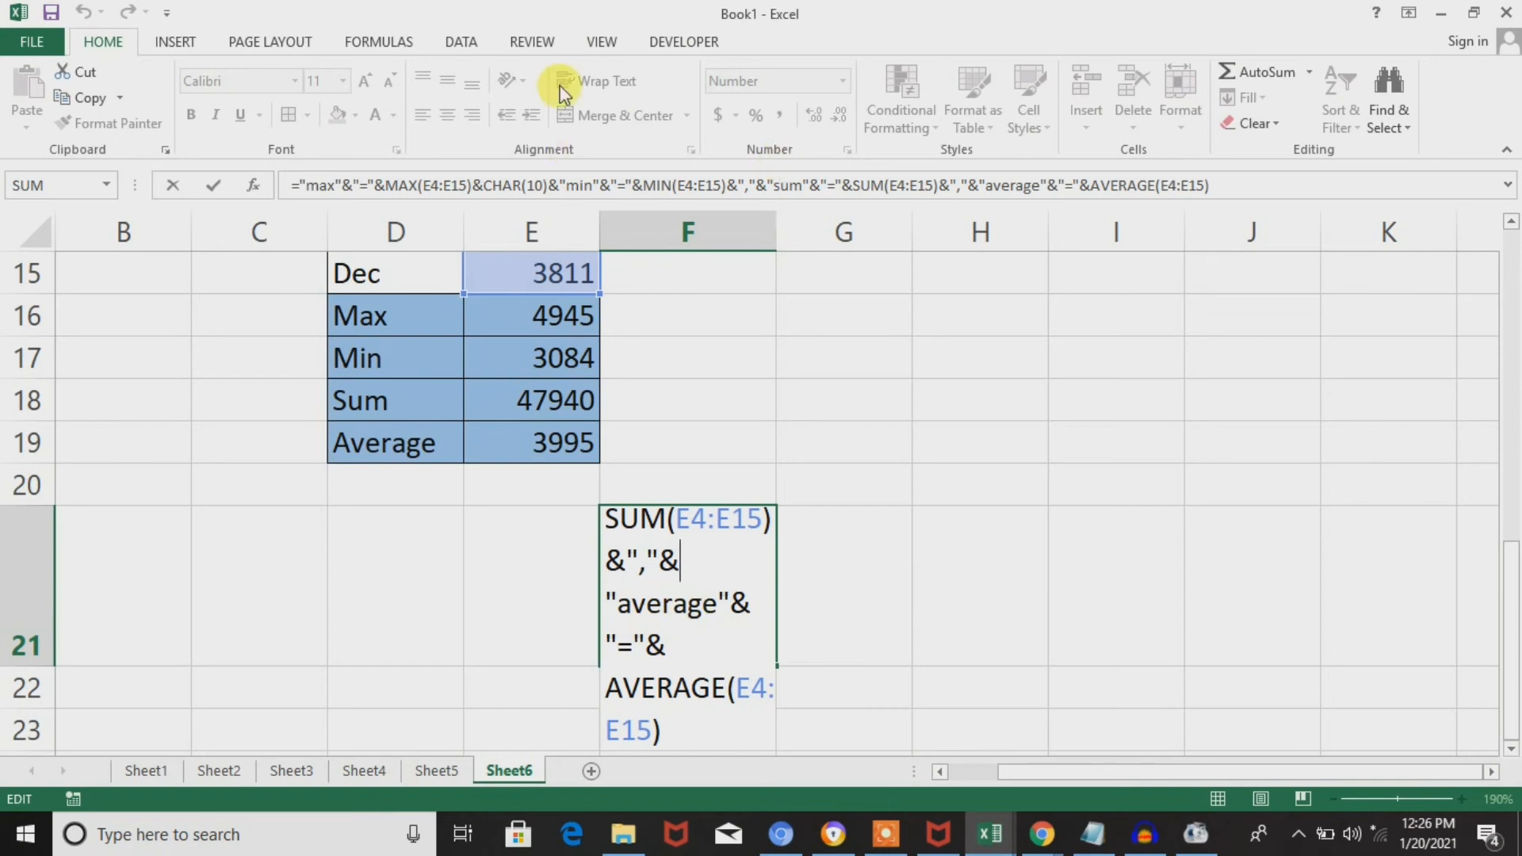
key(ctrl+Return)
click(607, 84)
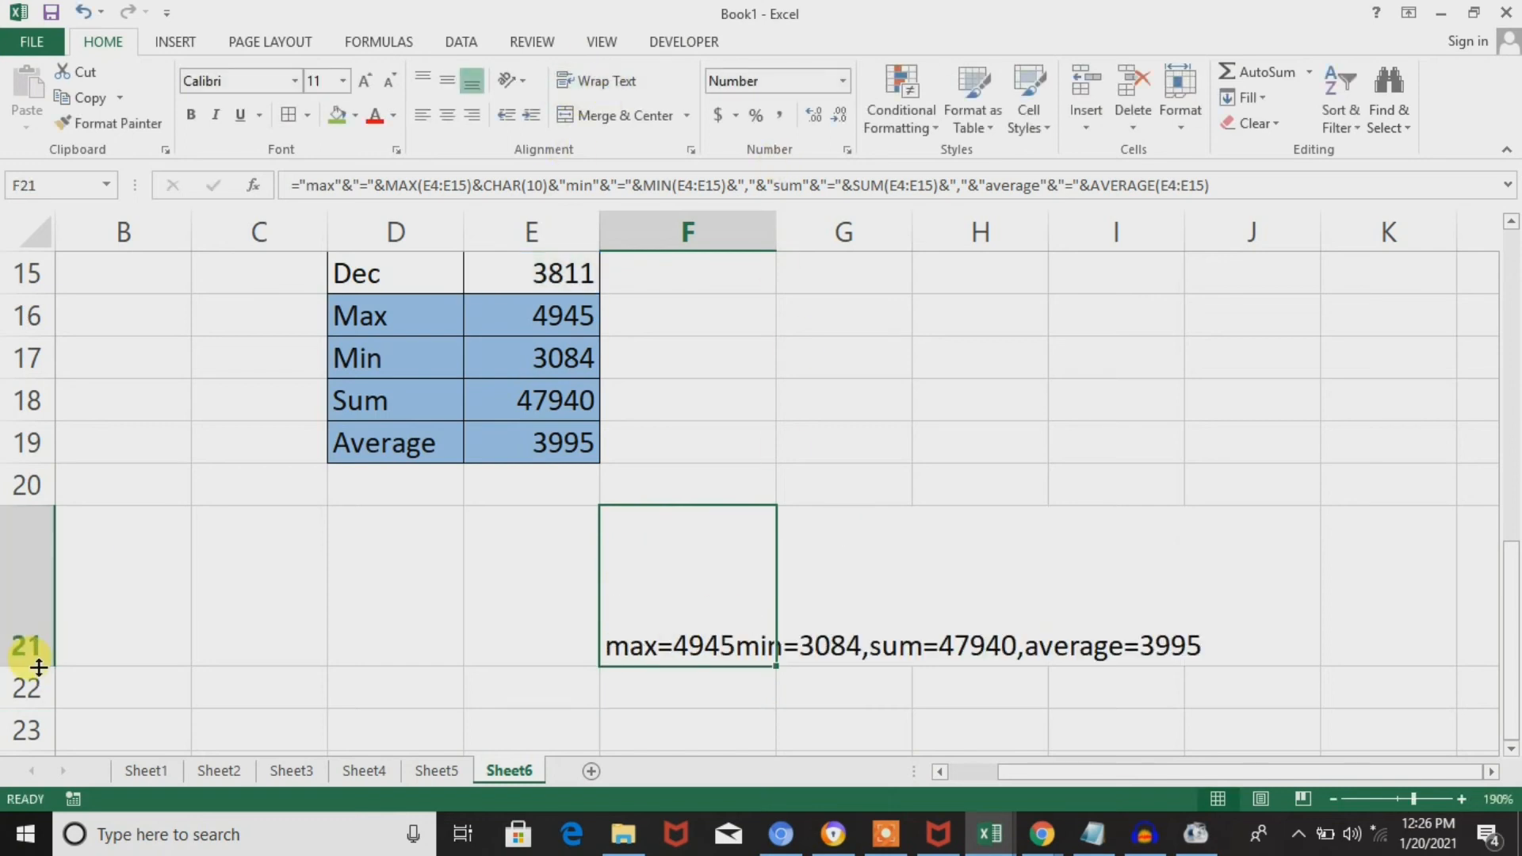
drag(38, 668, 71, 573)
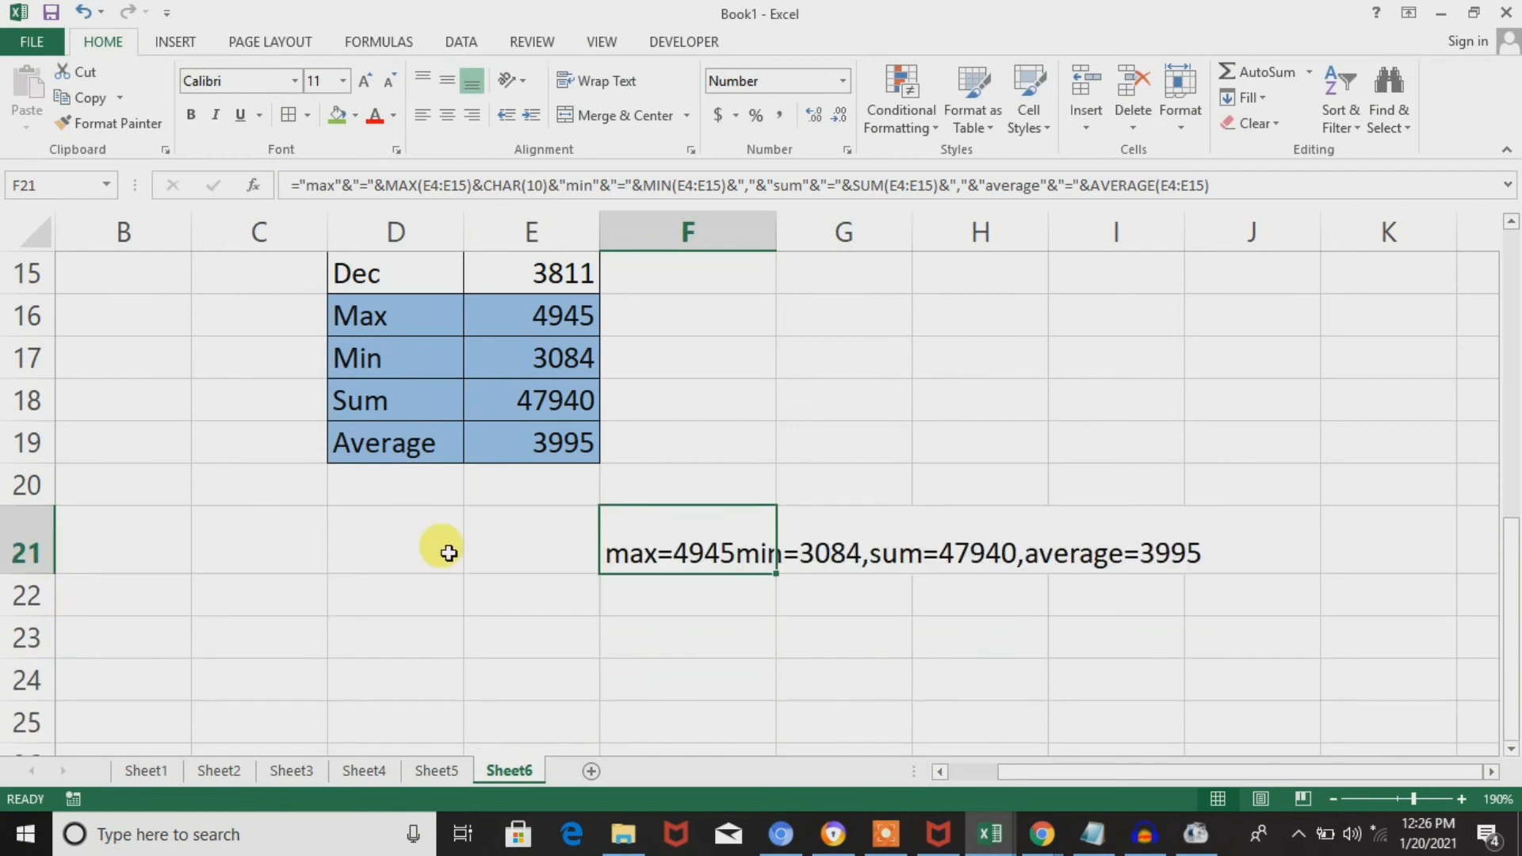
Replace the quoted comma "," after MIN(E4:E15) in the F21 formula with CHAR(10).
double_click(721, 547)
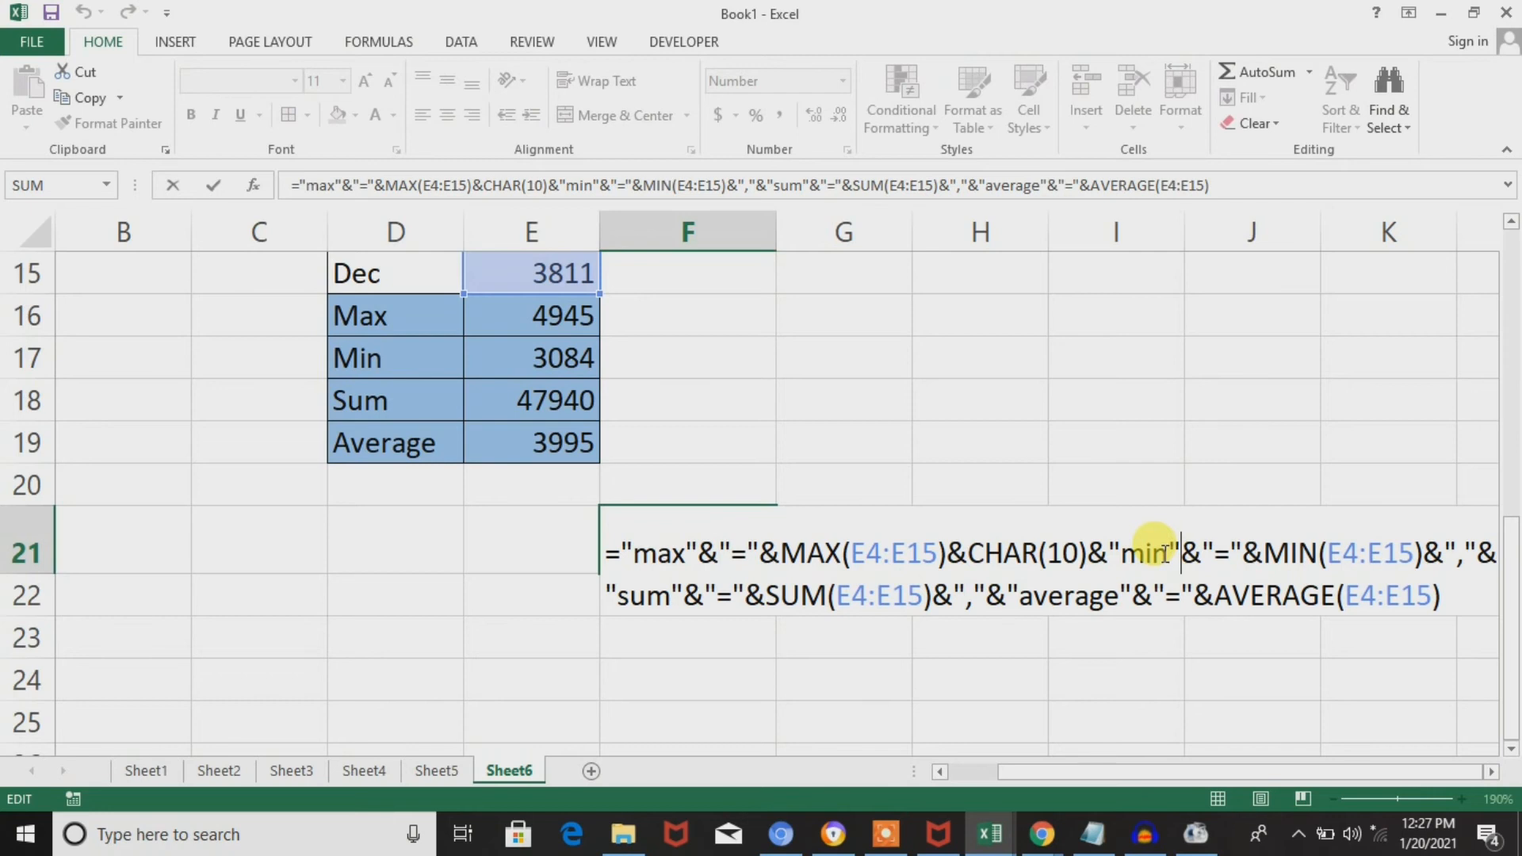
key(Right)
key(Right)
key(Right)
key(Right)
key(Right)
key(Right)
key(Right)
key(Right)
key(Right)
key(Right)
key(Right)
key(Right)
key(Delete)
key(Delete)
key(Delete)
text(char)
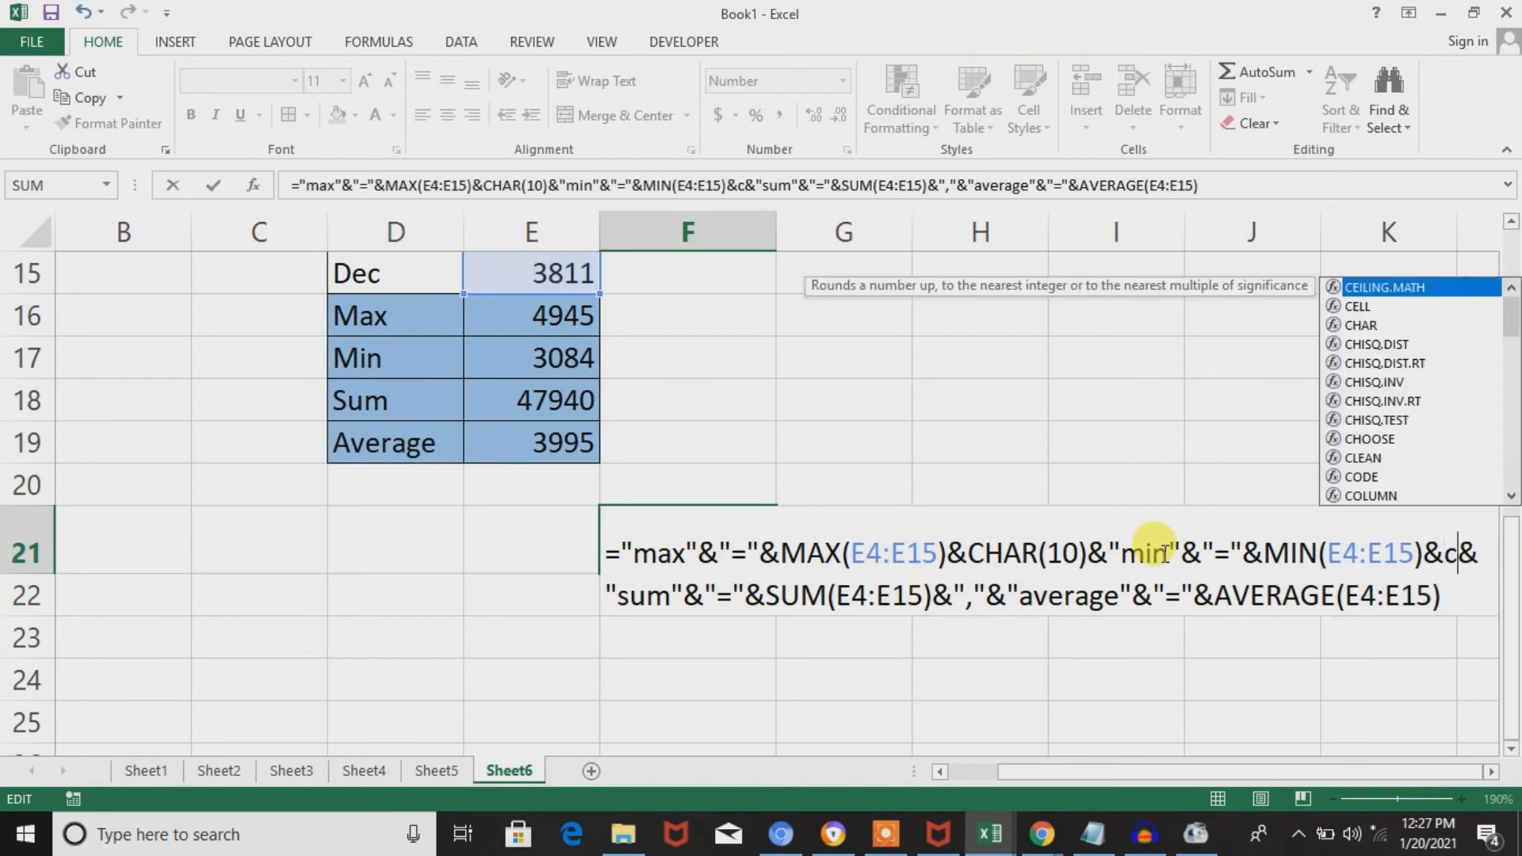
text(()
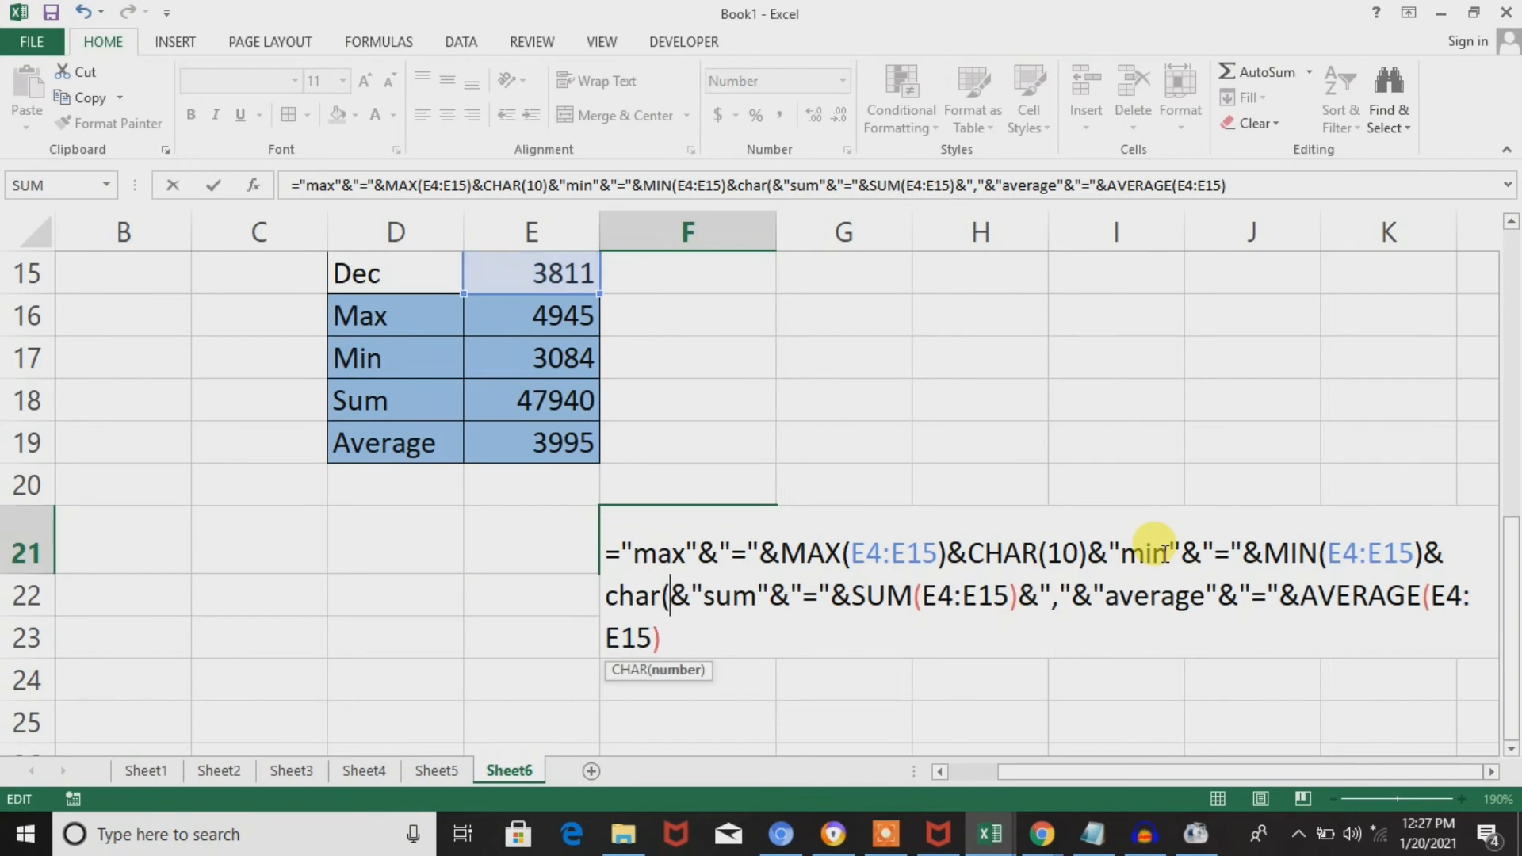
text(10))
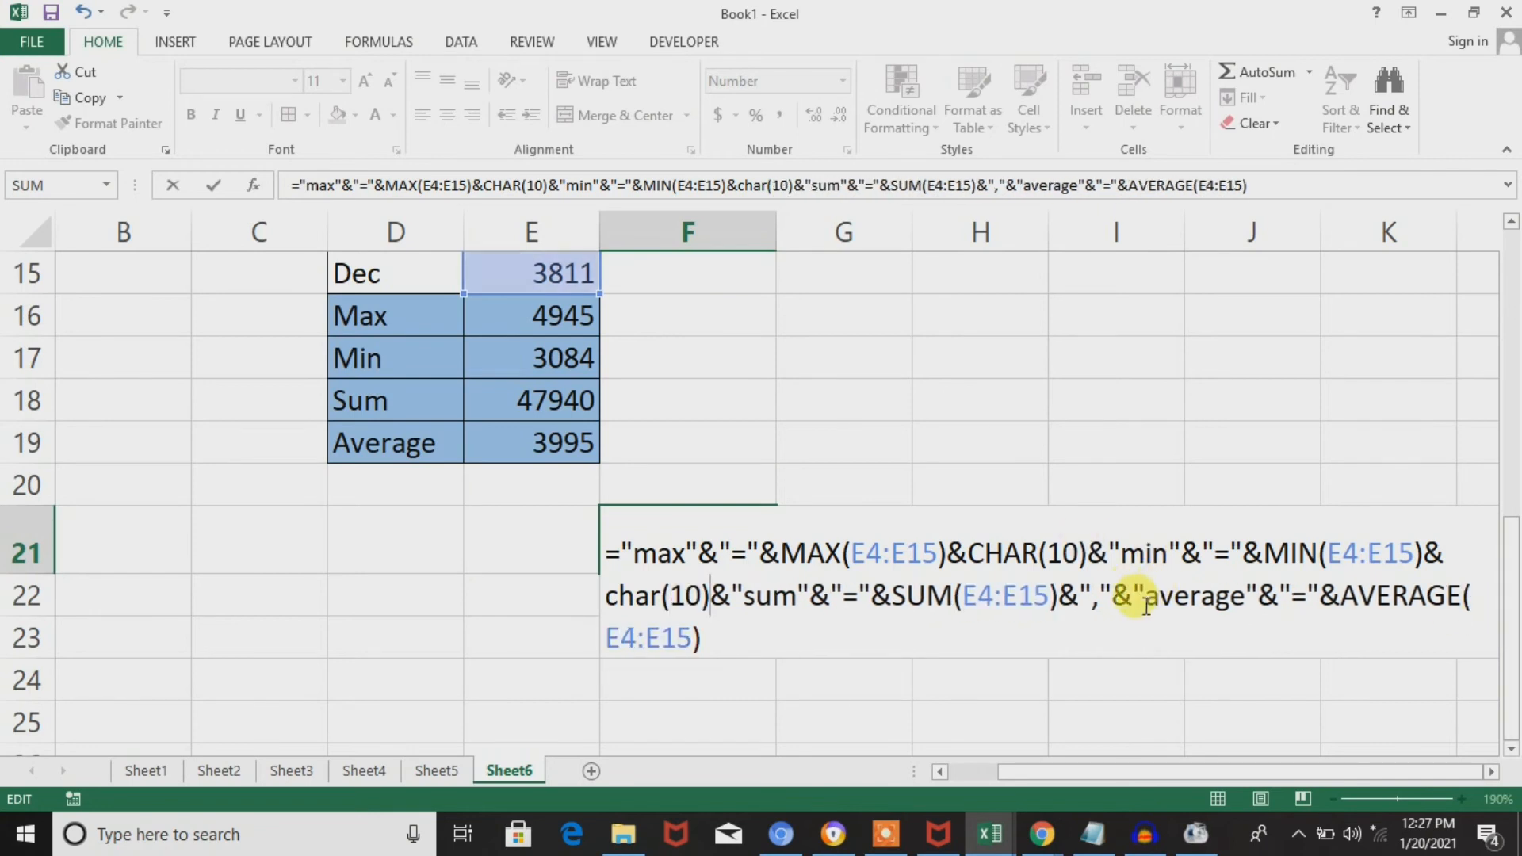
Replace the quoted comma "," after SUM(E4:E15) with CHAR(10) and enter the F21 formula.
click(1116, 595)
key(BackSpace)
key(BackSpace)
key(BackSpace)
text(cha)
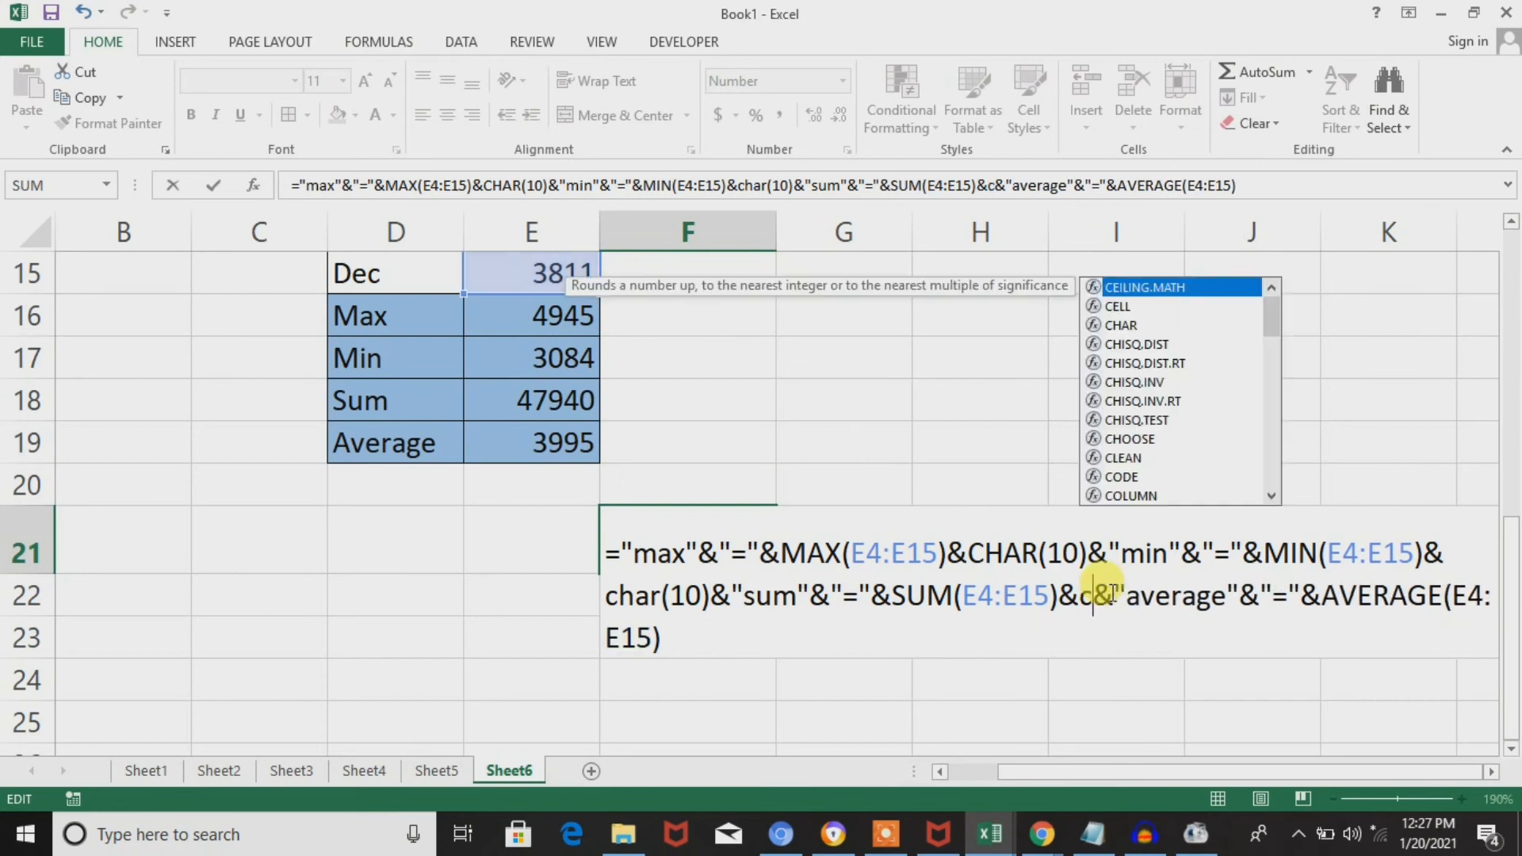
text(r(10)
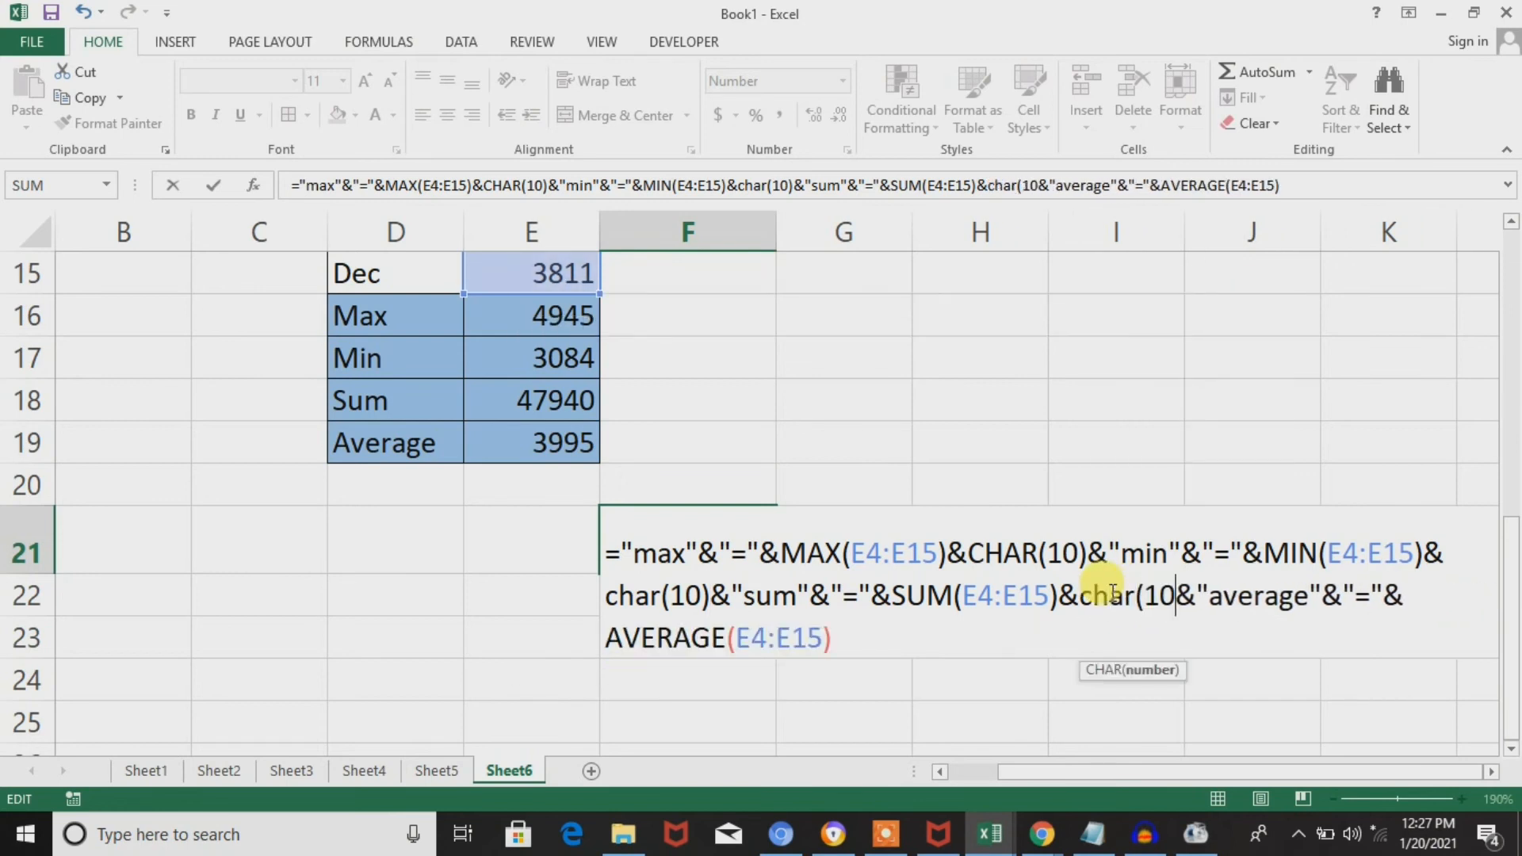
text())
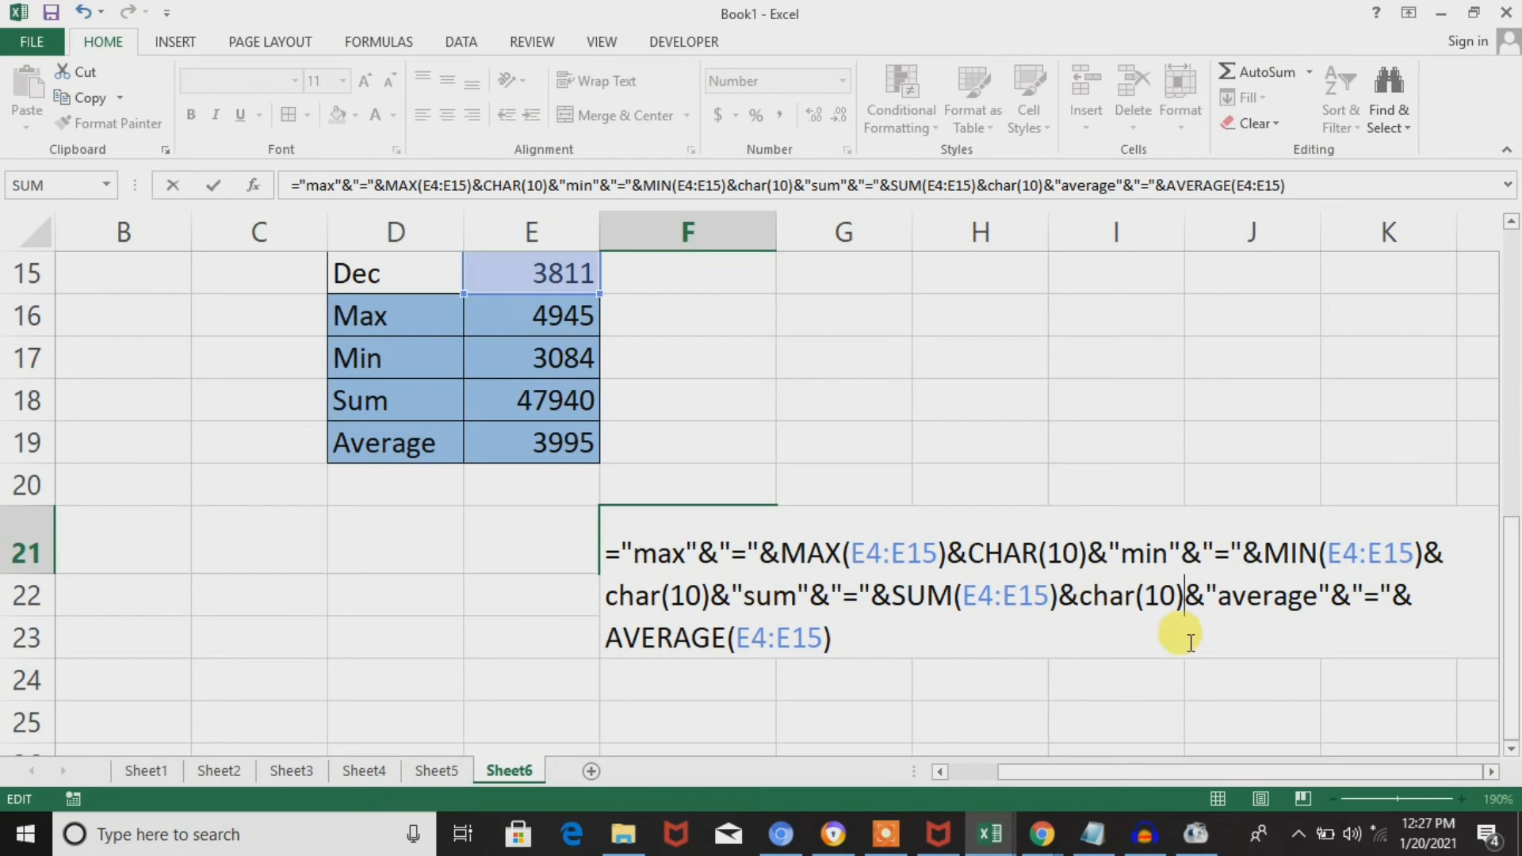
key(Return)
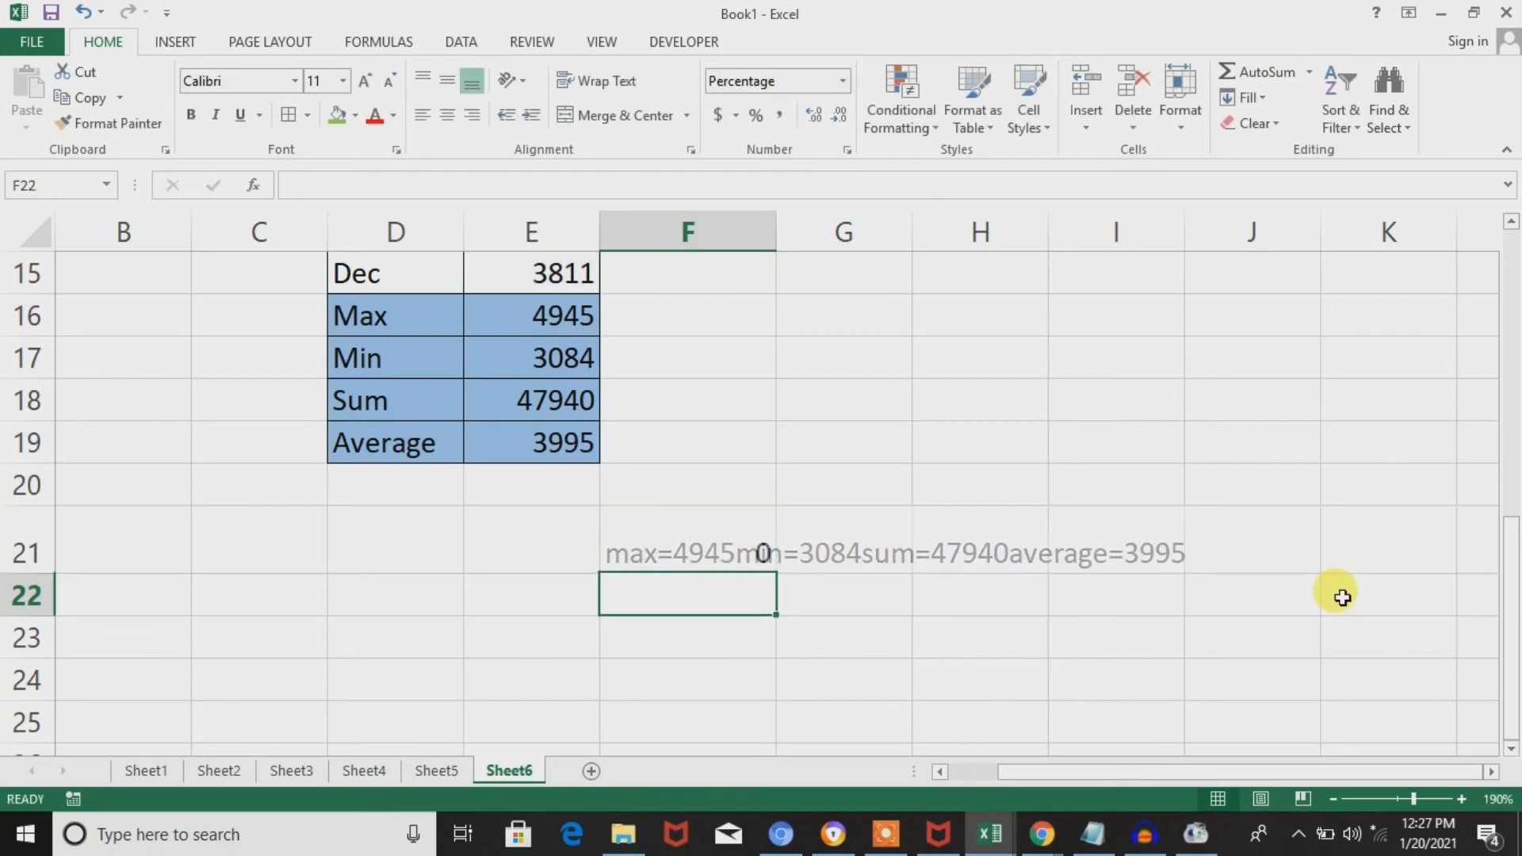
Turn on Wrap Text for F21 and resize row 21 and column F so each of the four results fits on its own line.
key(Up)
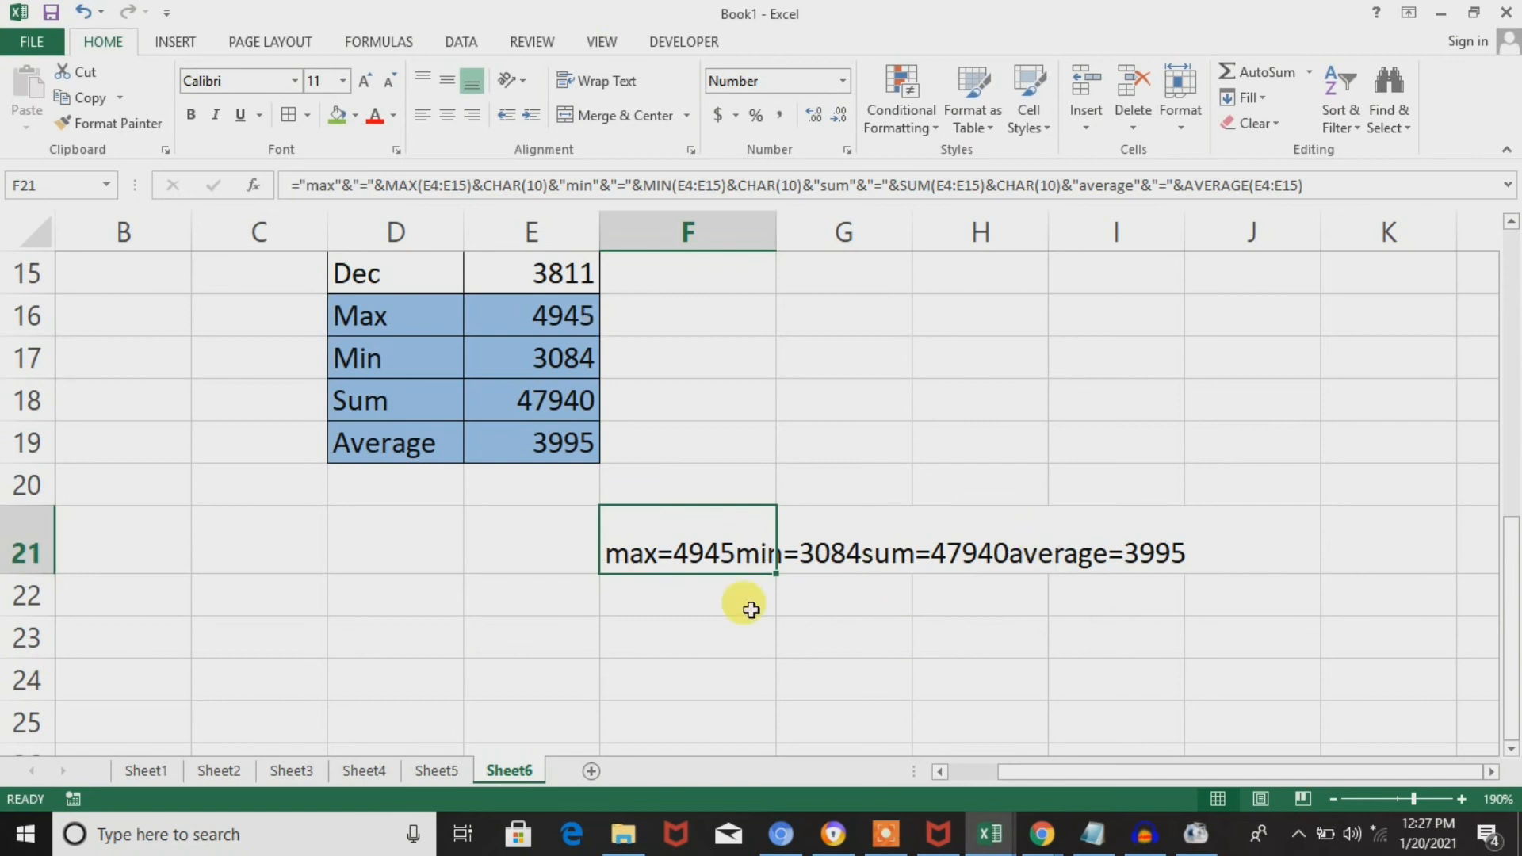
click(610, 81)
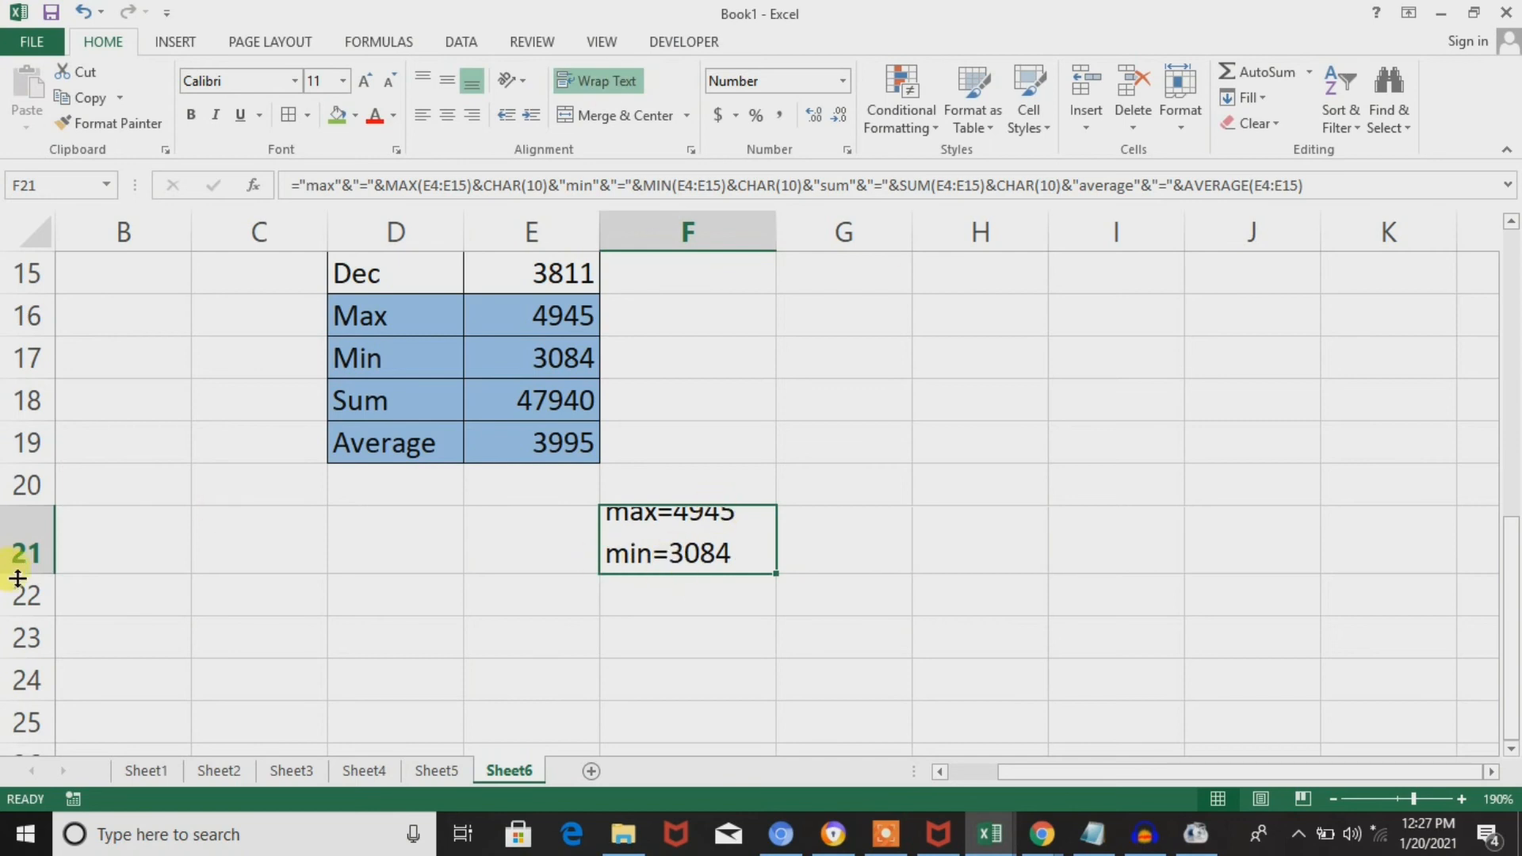
drag(39, 571, 14, 698)
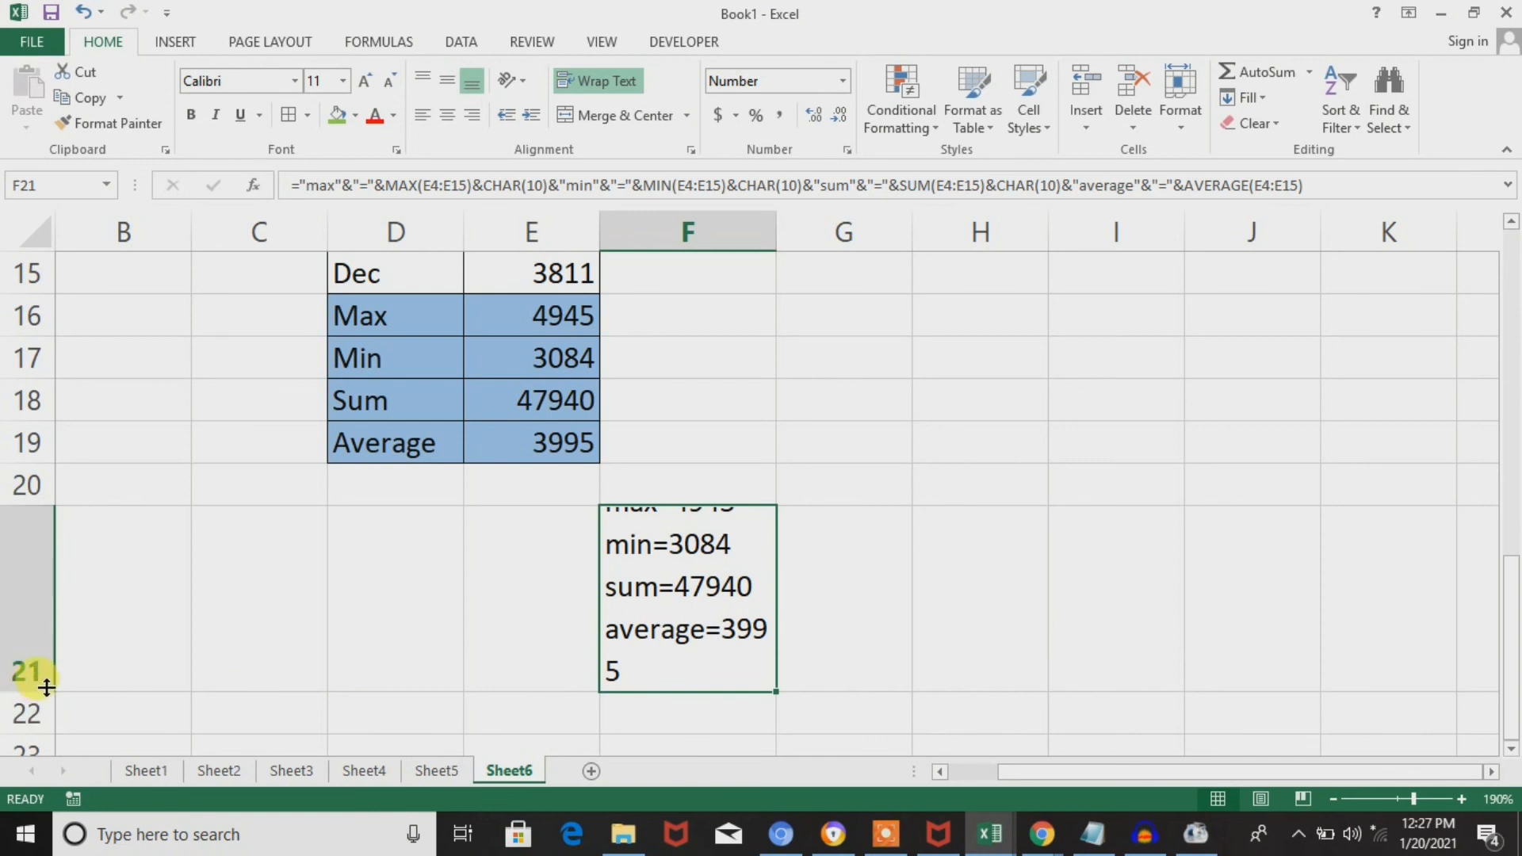
drag(47, 695, 46, 695)
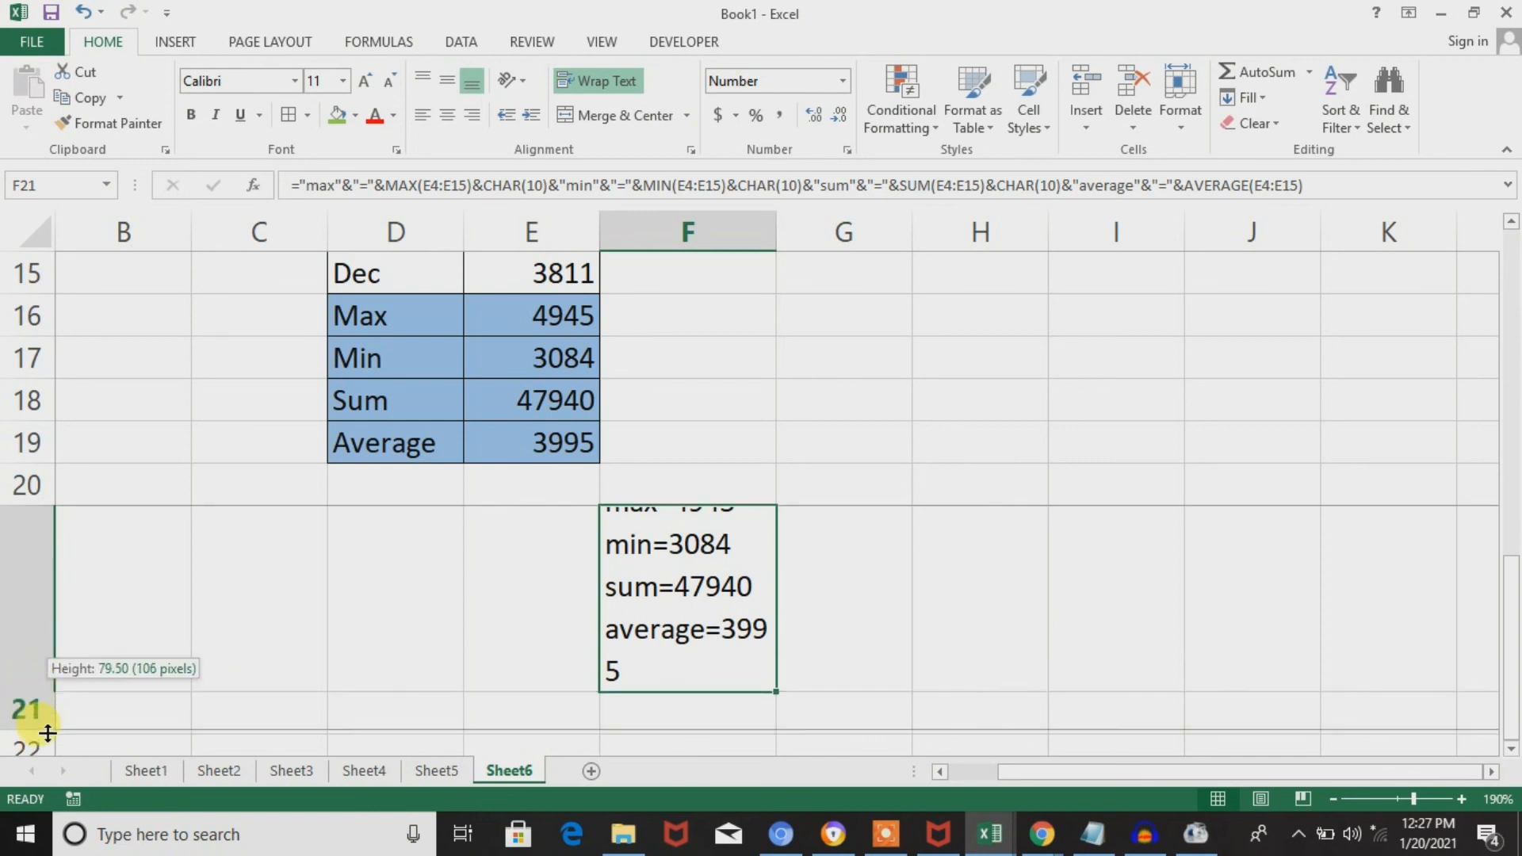
drag(48, 733, 48, 750)
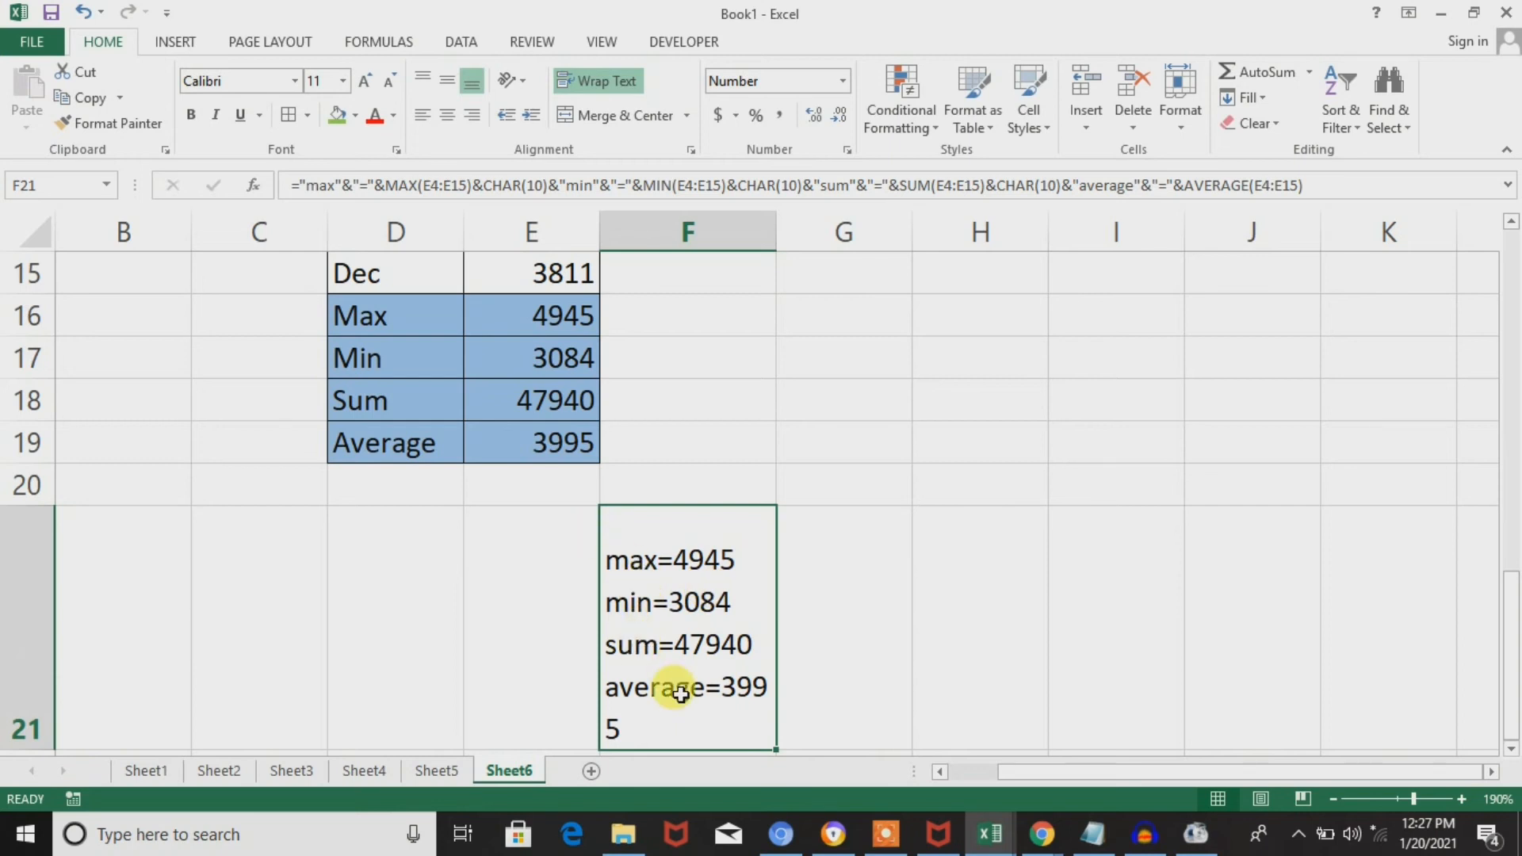
drag(777, 230, 844, 238)
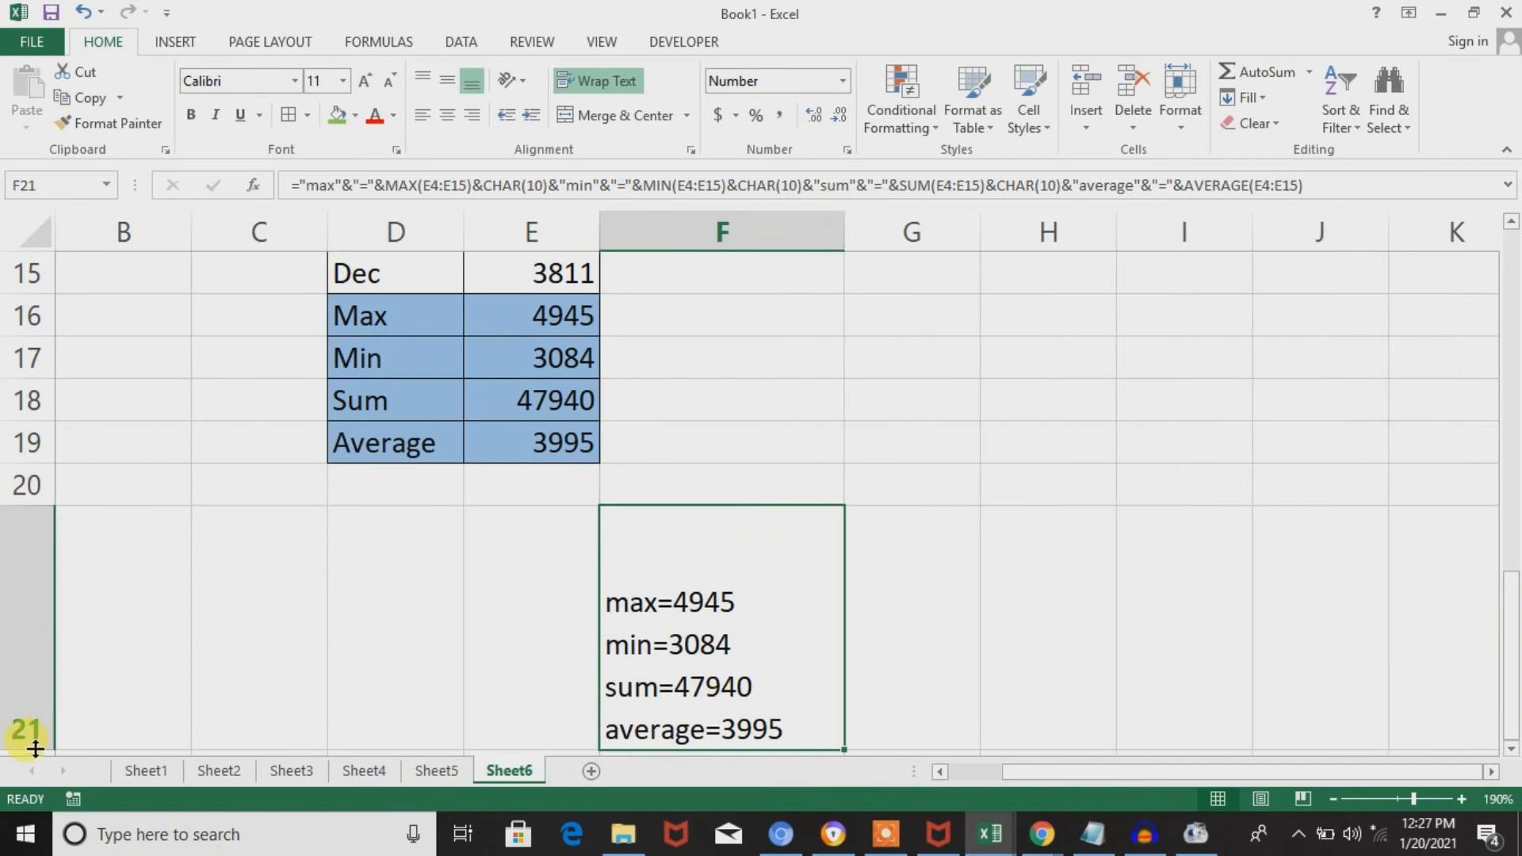
drag(36, 749, 63, 699)
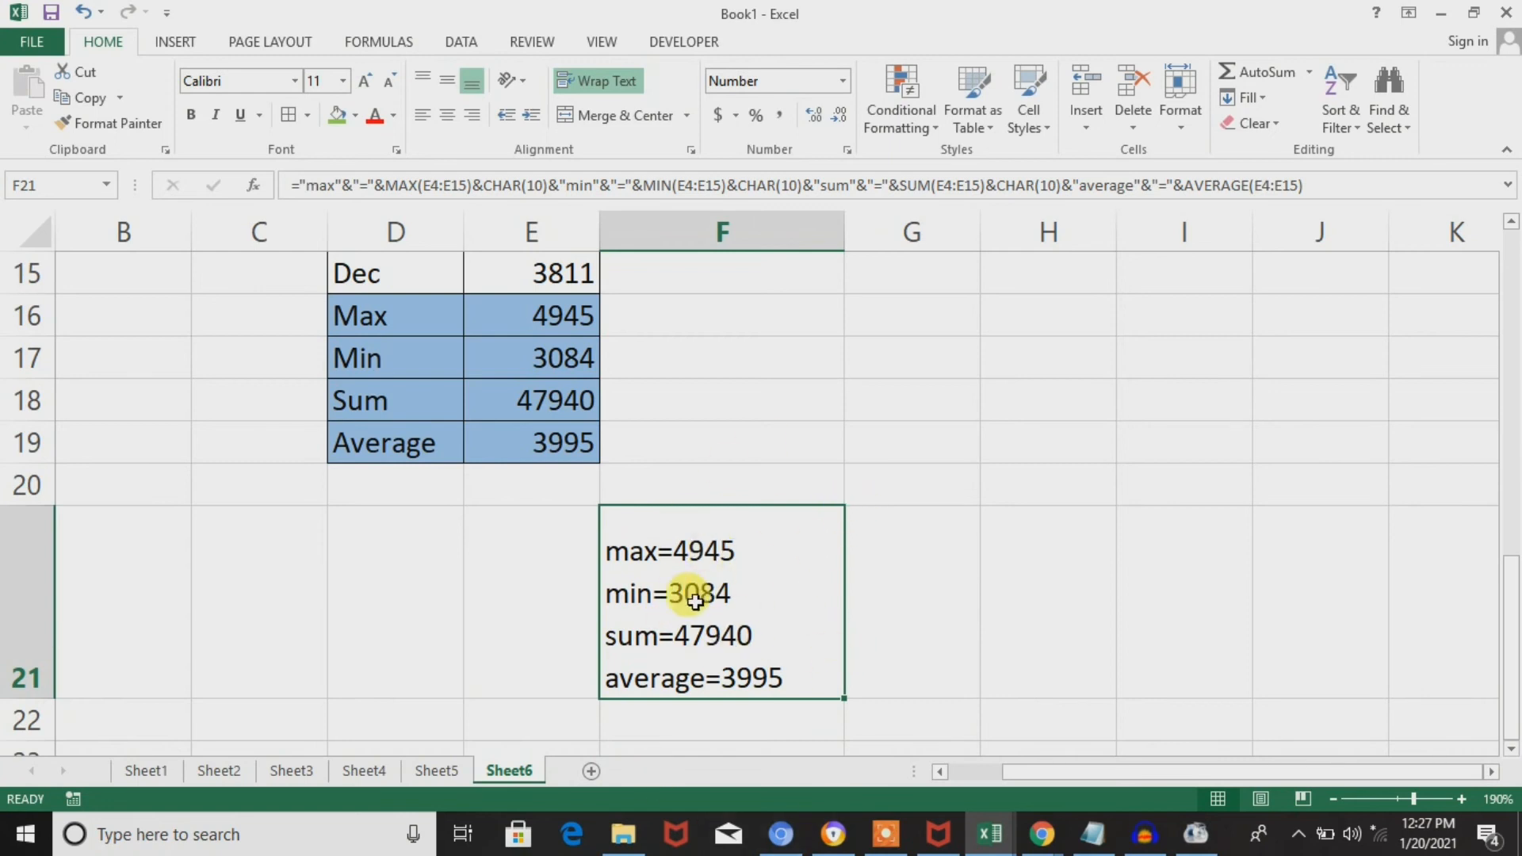
Review the four-line result in F21 together with its underlying & and CHAR(10) formula.
key(Down)
key(Down)
key(Down)
key(Down)
key(Down)
key(Down)
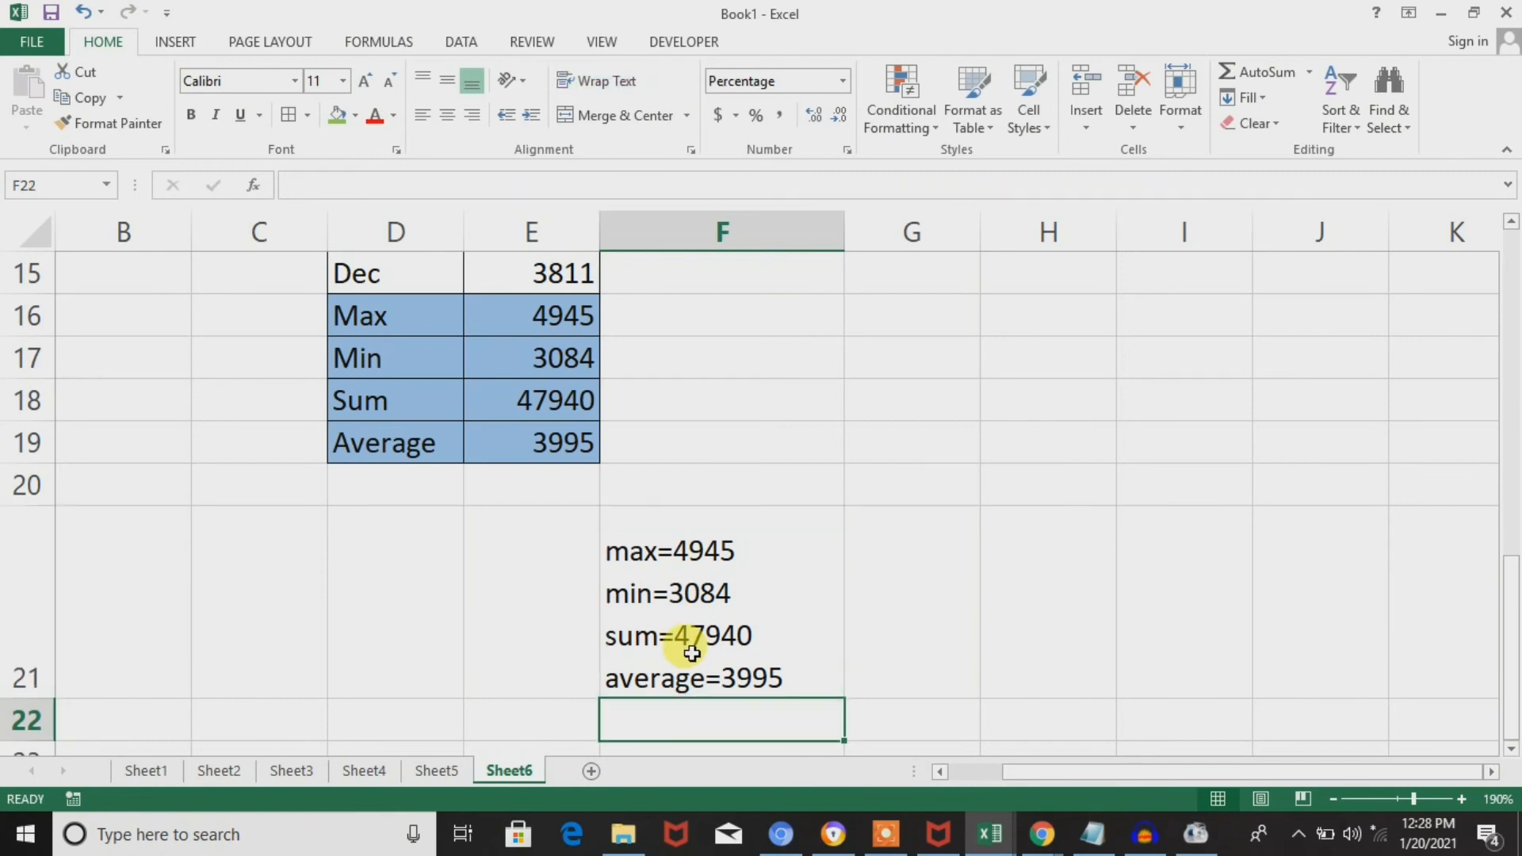
key(Up)
key(Up)
key(Up)
key(Up)
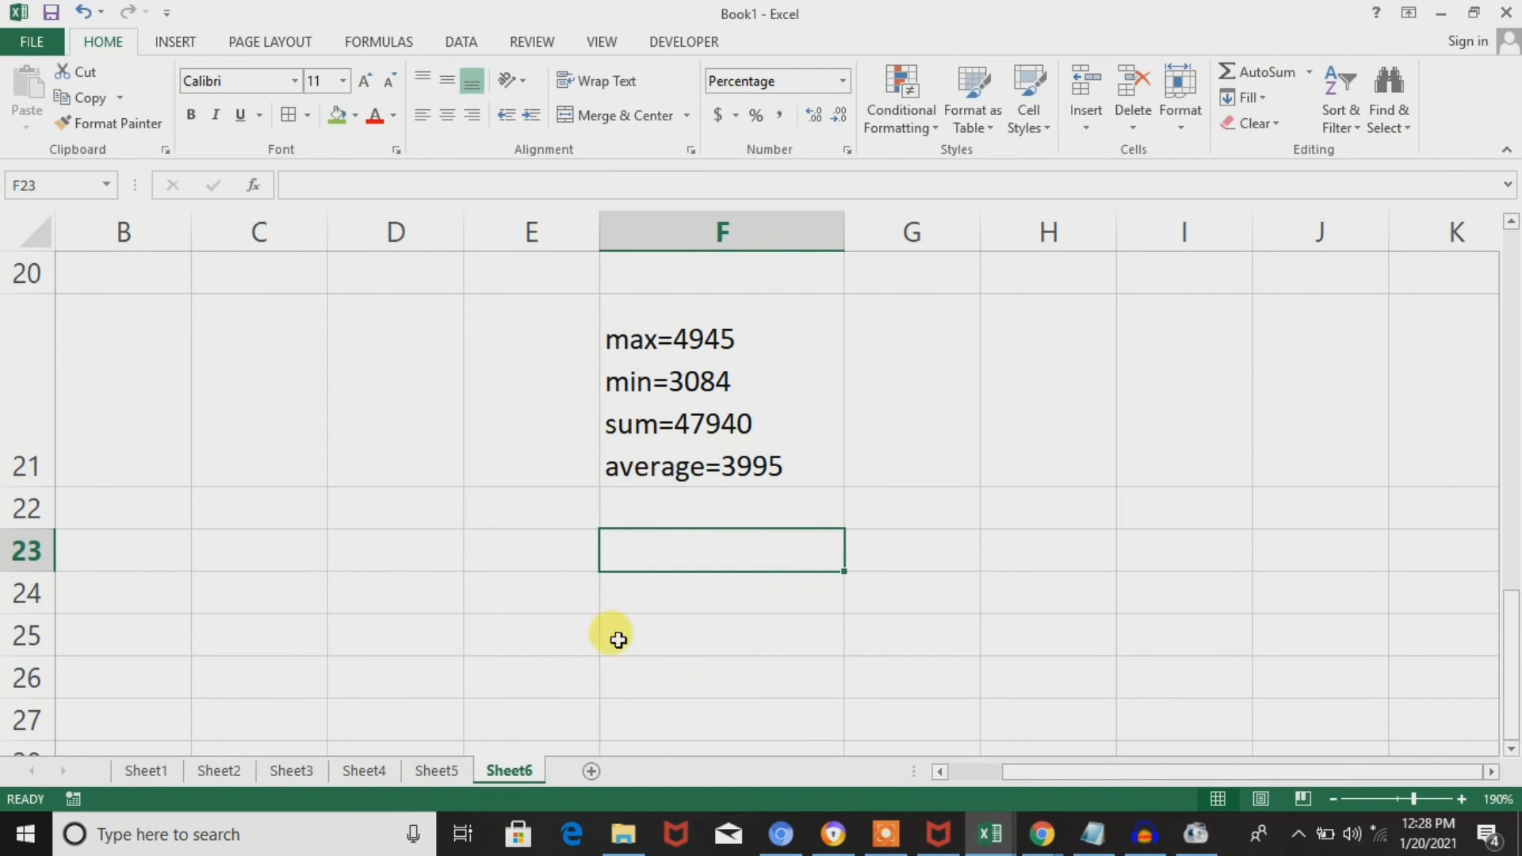
click(696, 449)
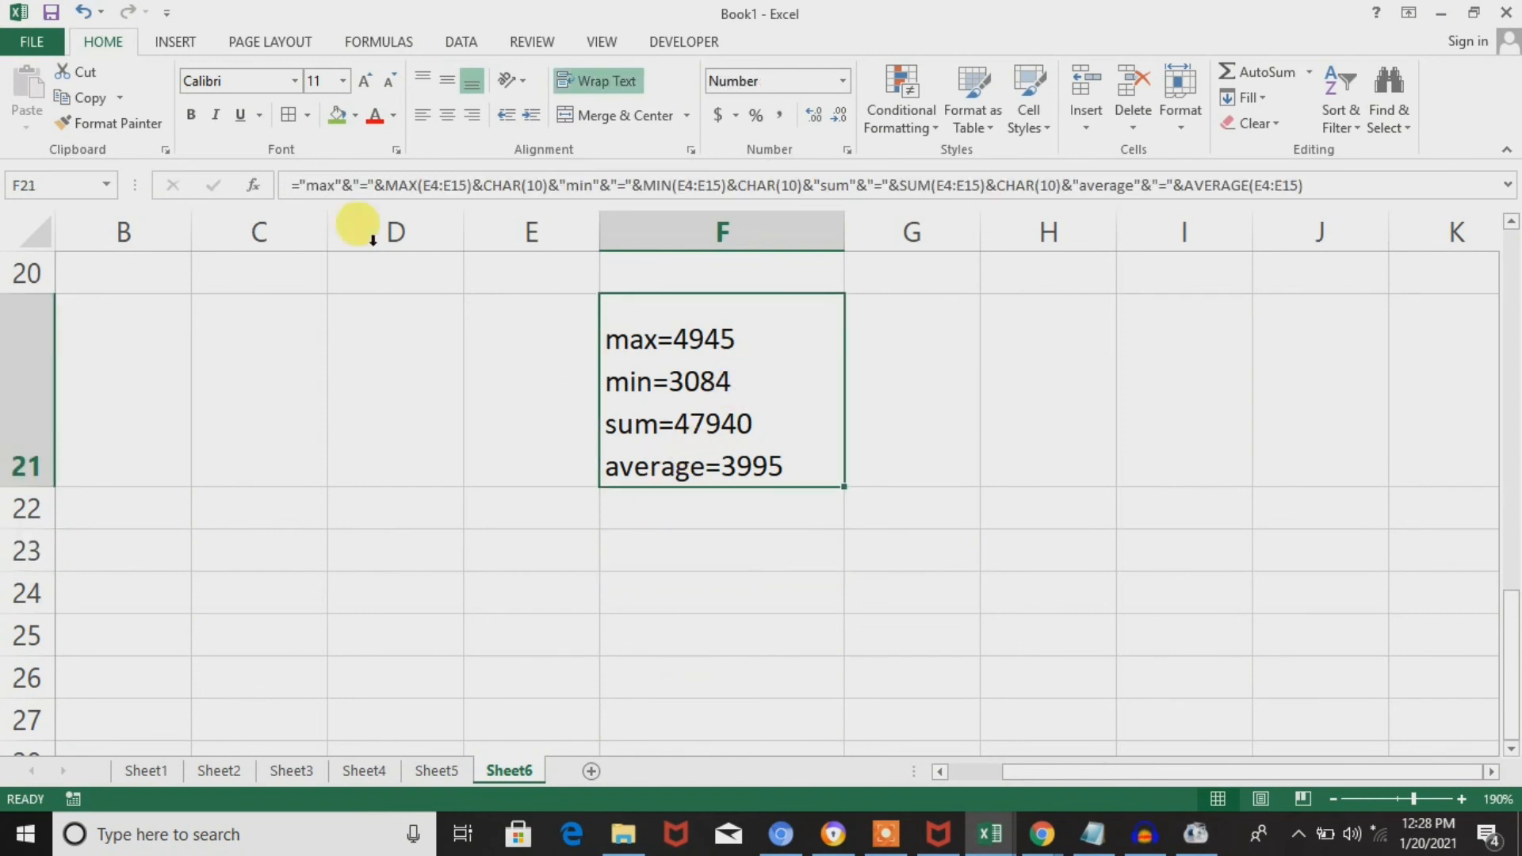
click(351, 185)
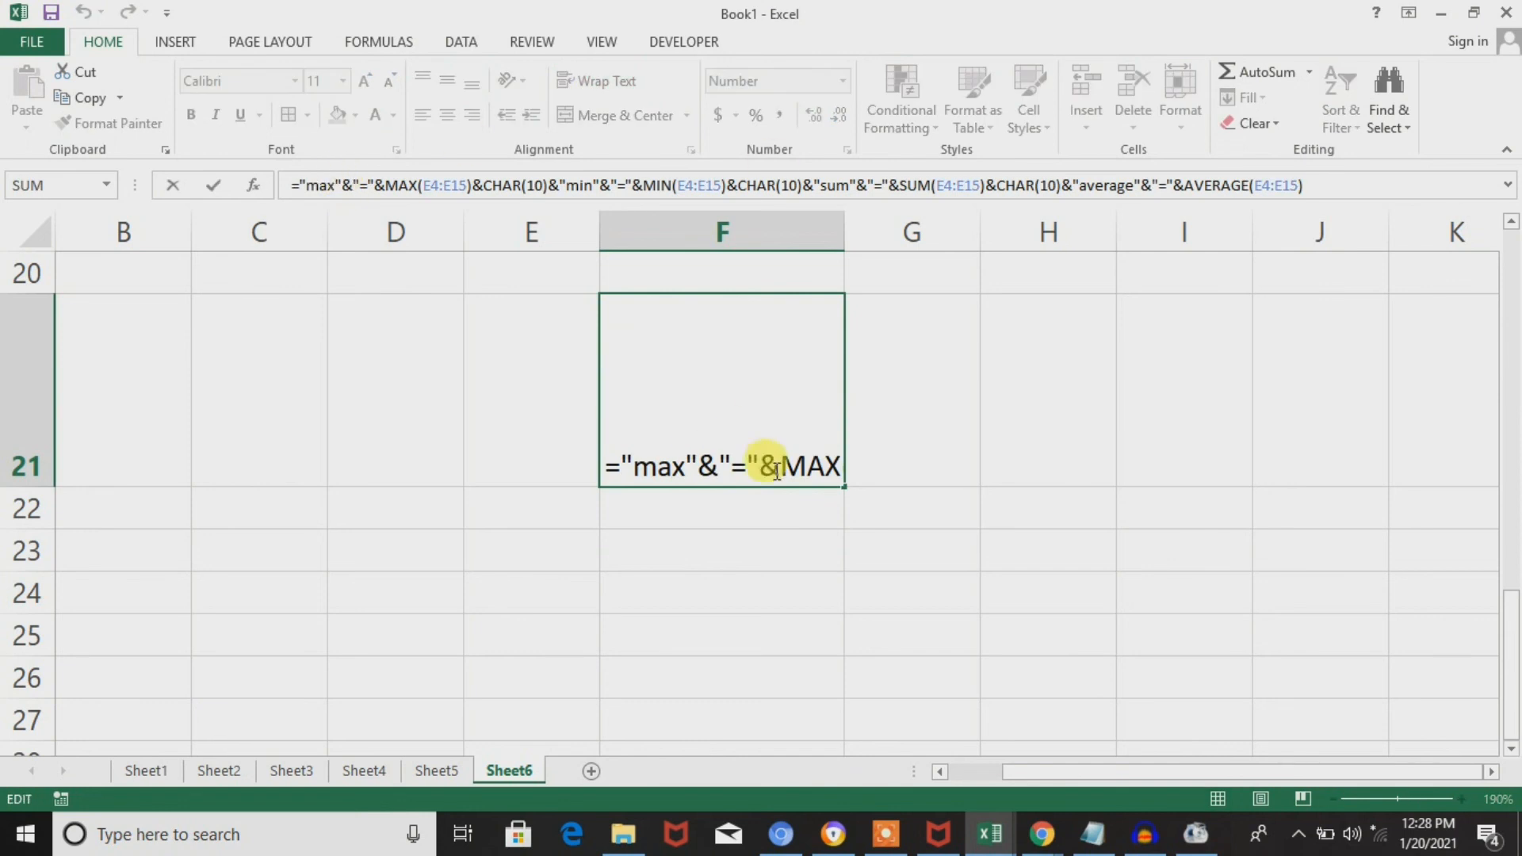
click(742, 504)
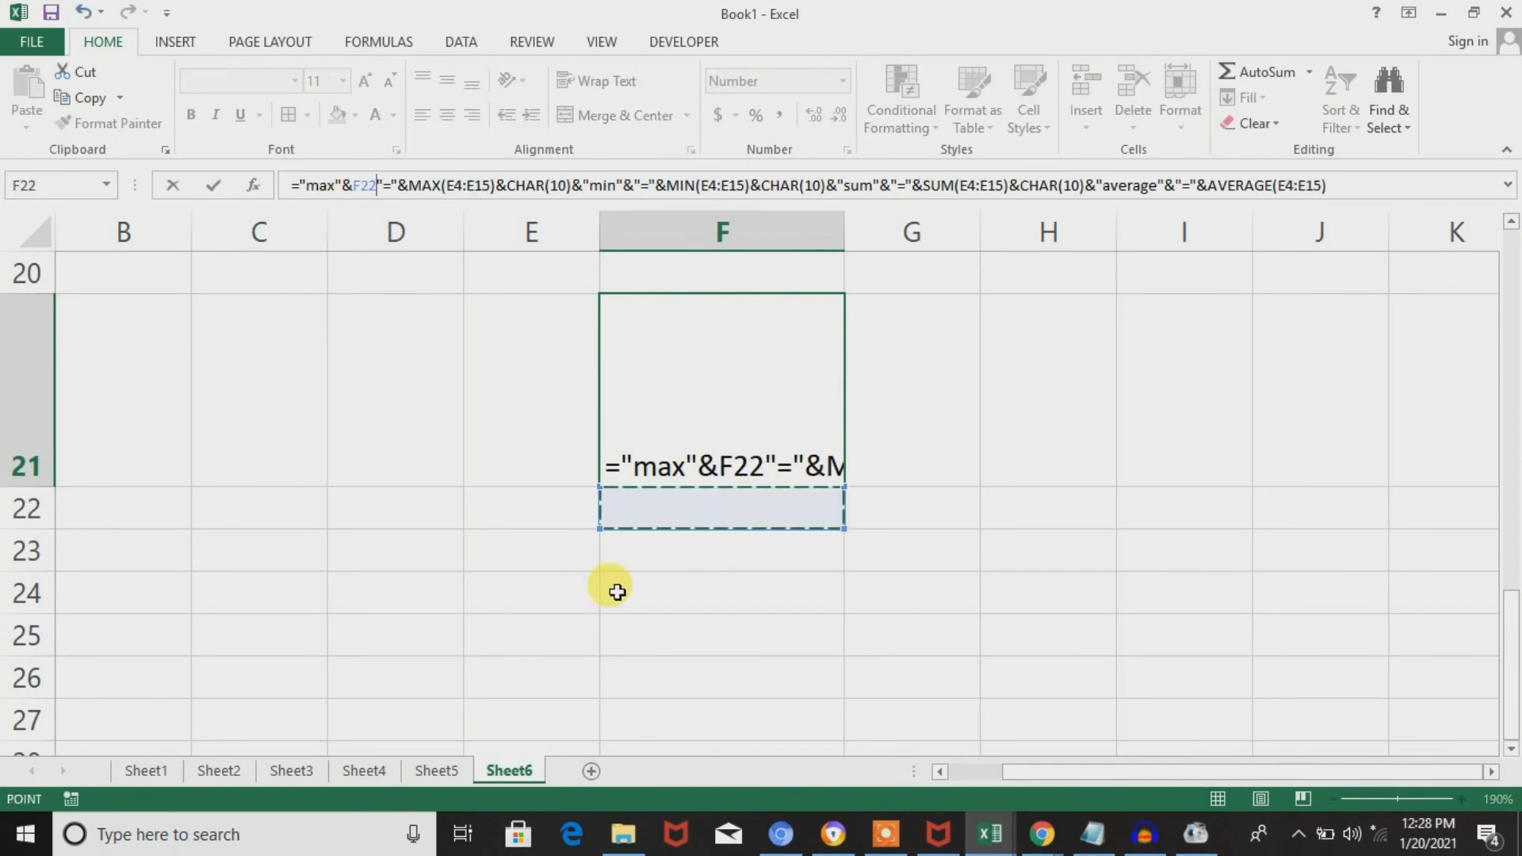
key(Escape)
click(698, 569)
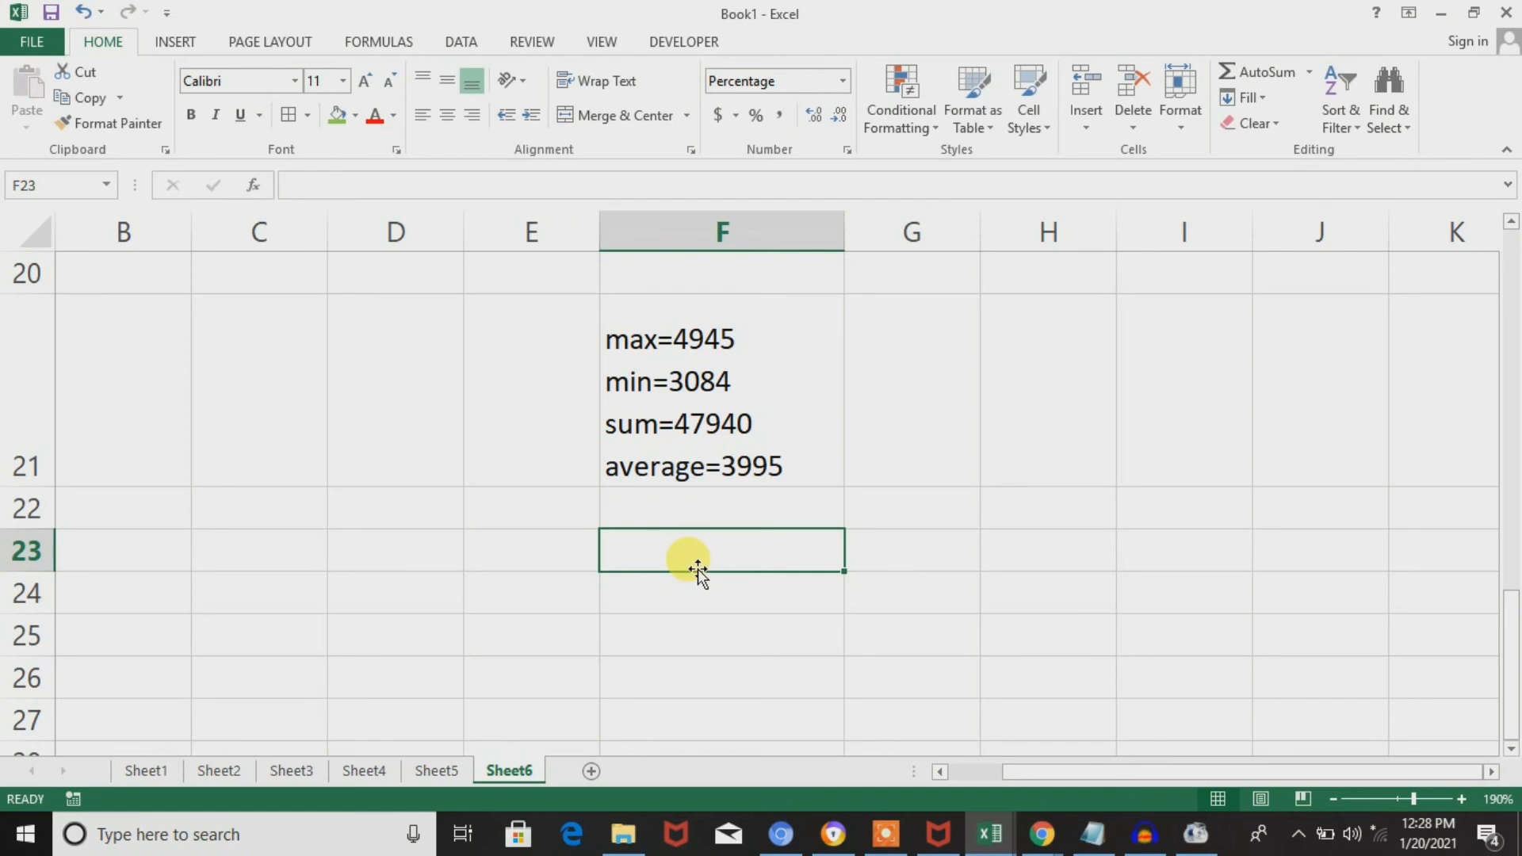
click(763, 369)
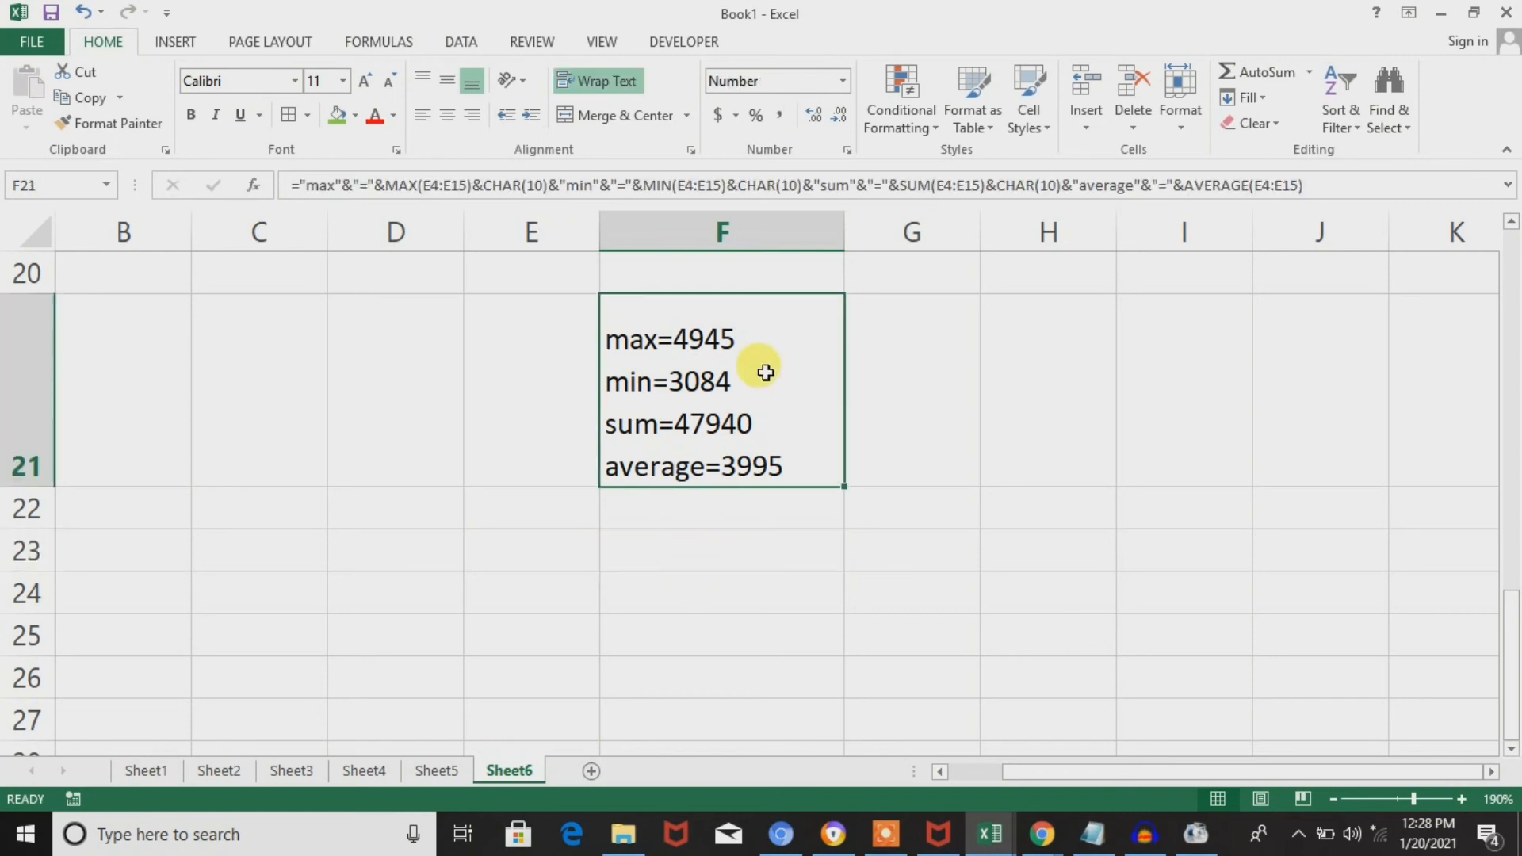
Enter the formula =CONCATENATE("max","=") in cell F23.
click(726, 561)
text(=)
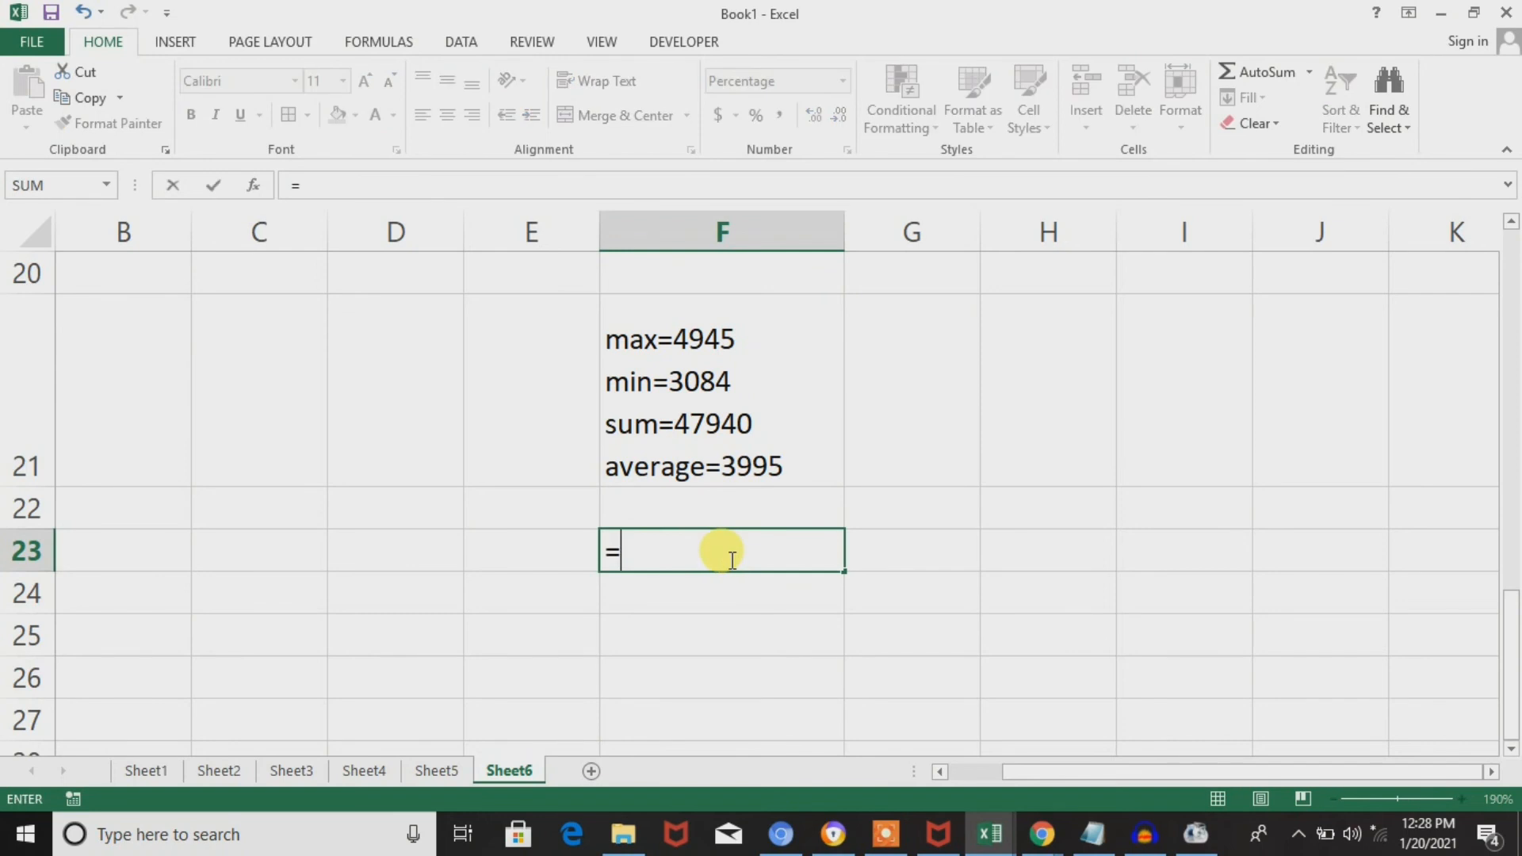
text(c)
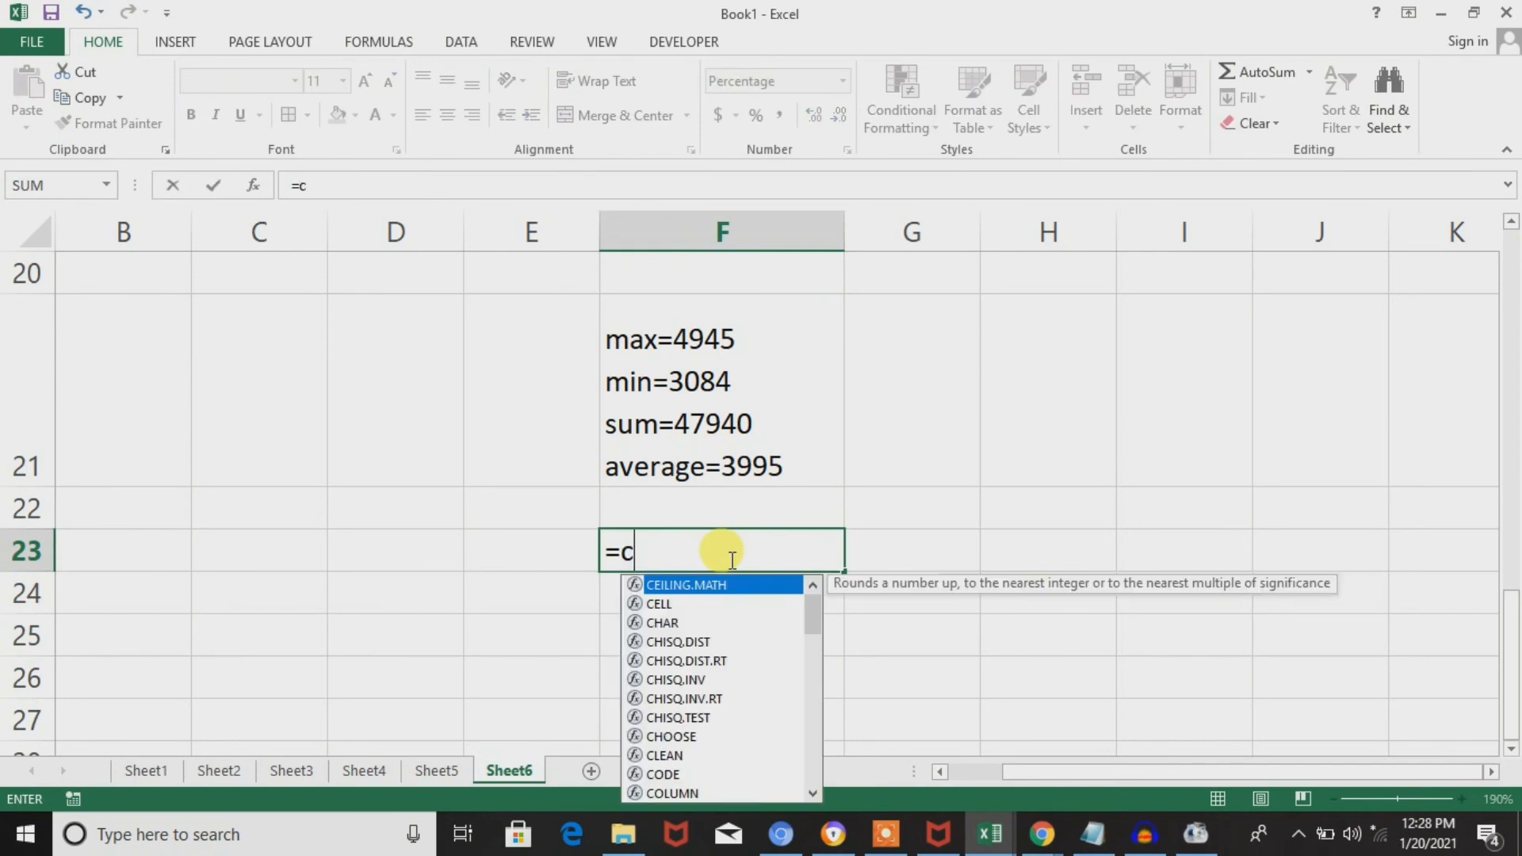
text(onca)
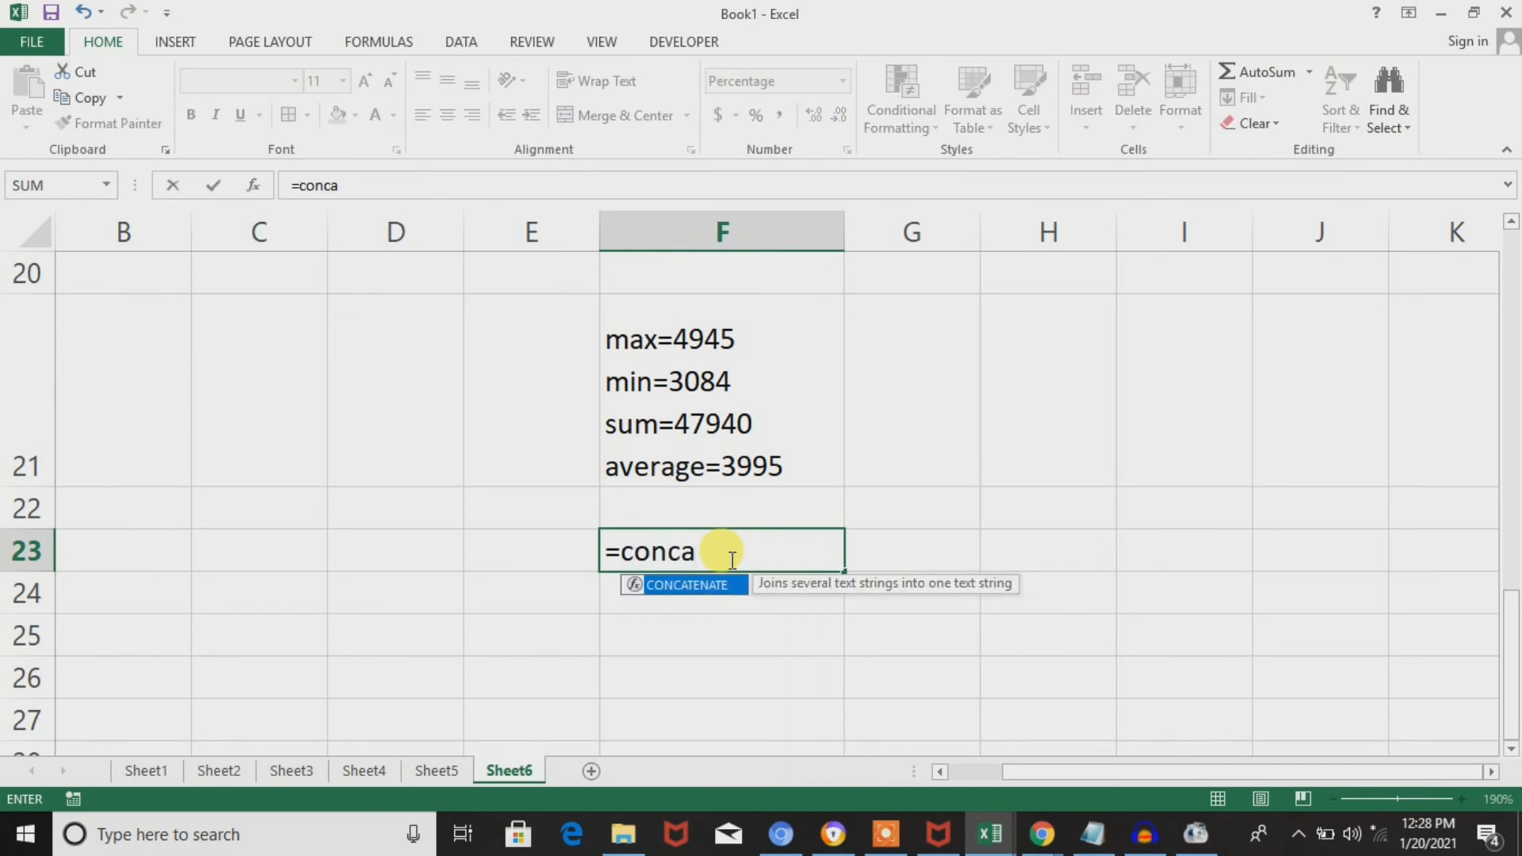
key(BackSpace)
key(BackSpace)
text(ca)
key(Tab)
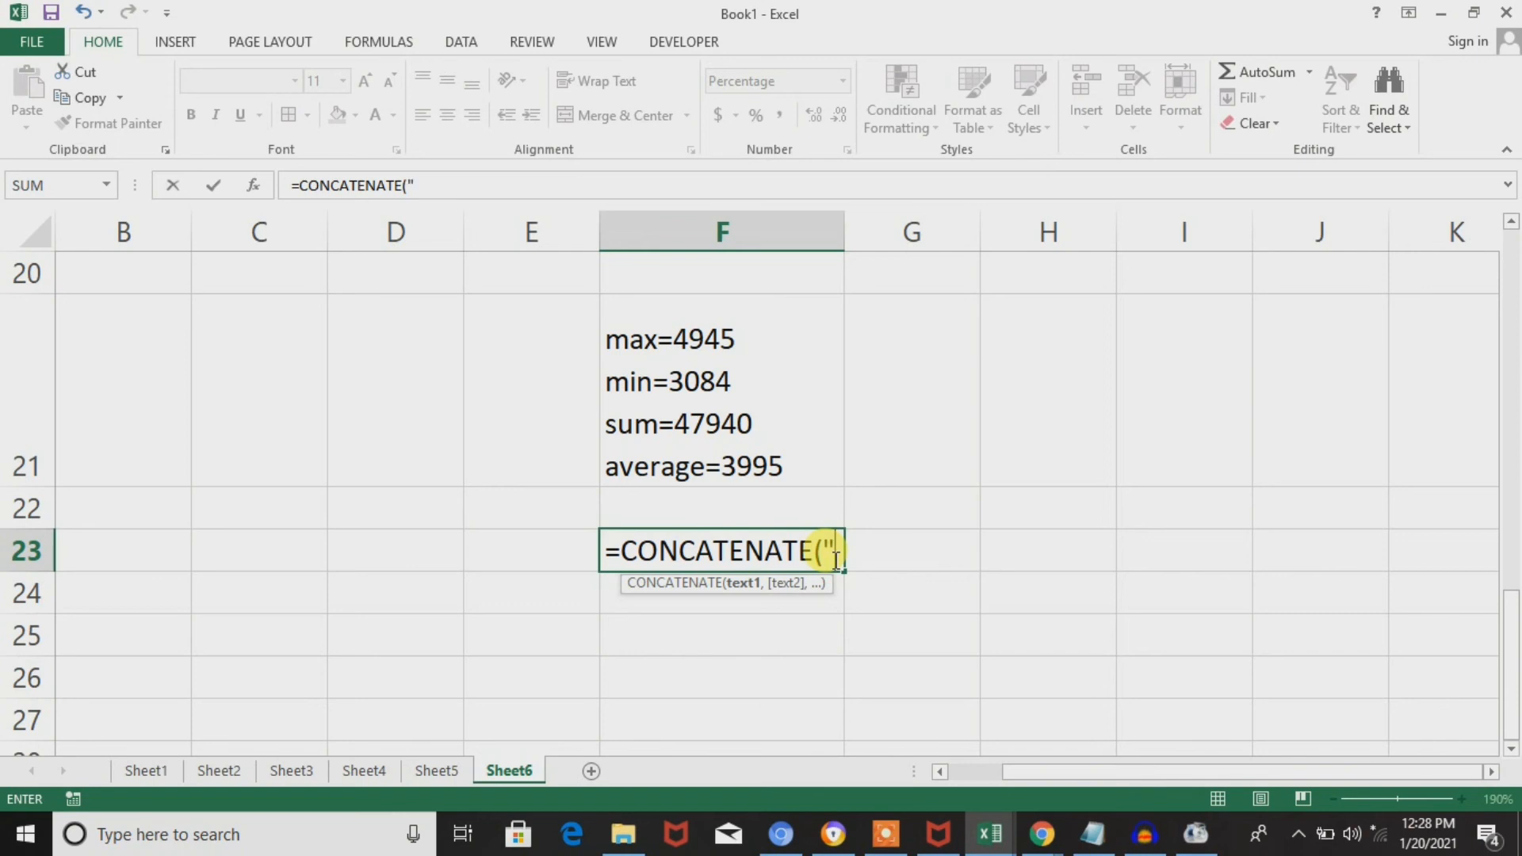
text("max)
text(","=")
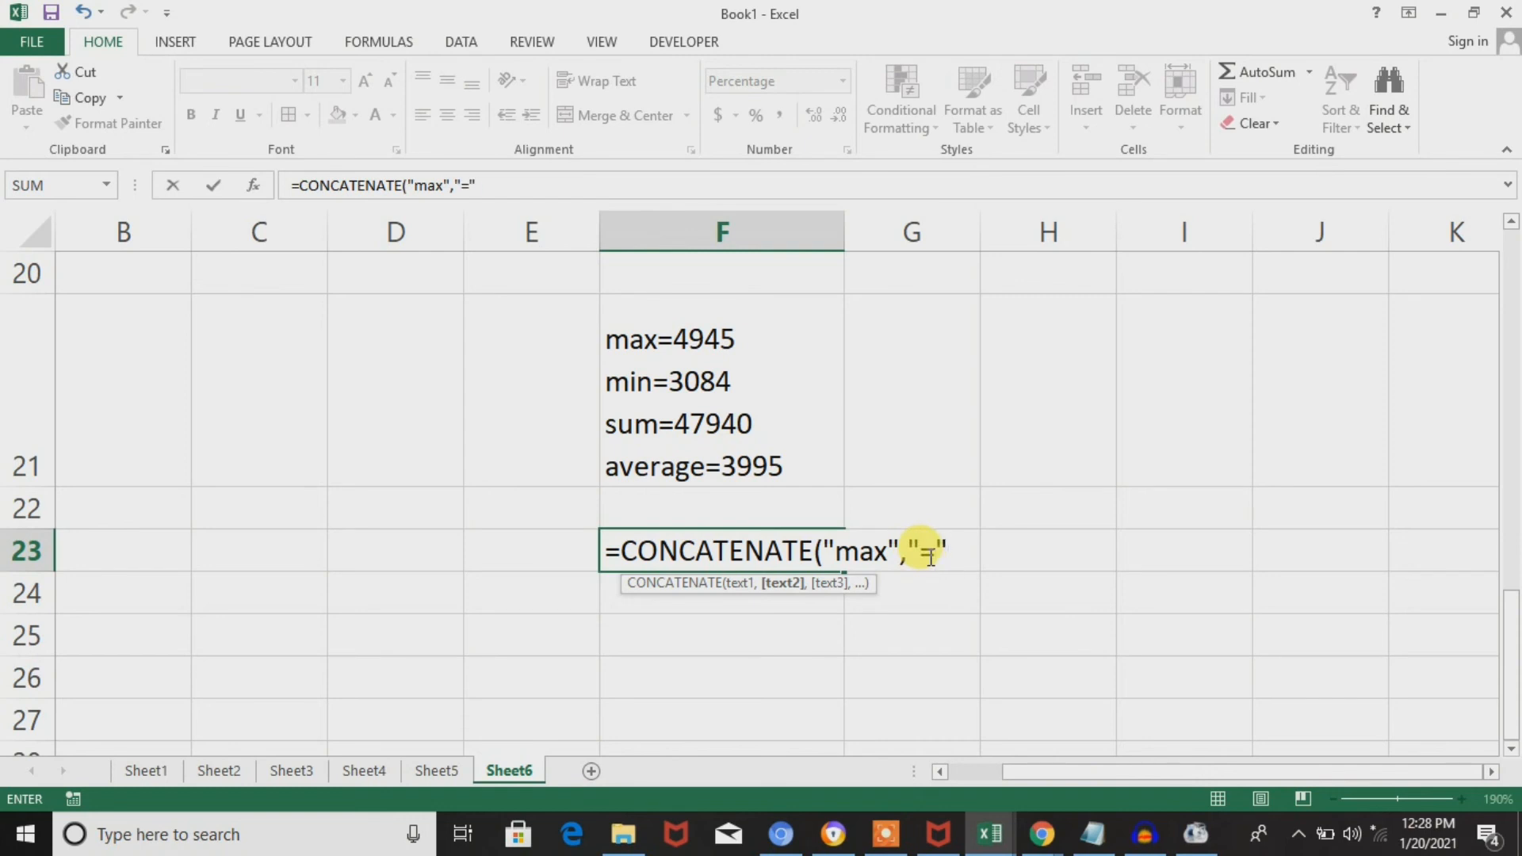
text())
key(Return)
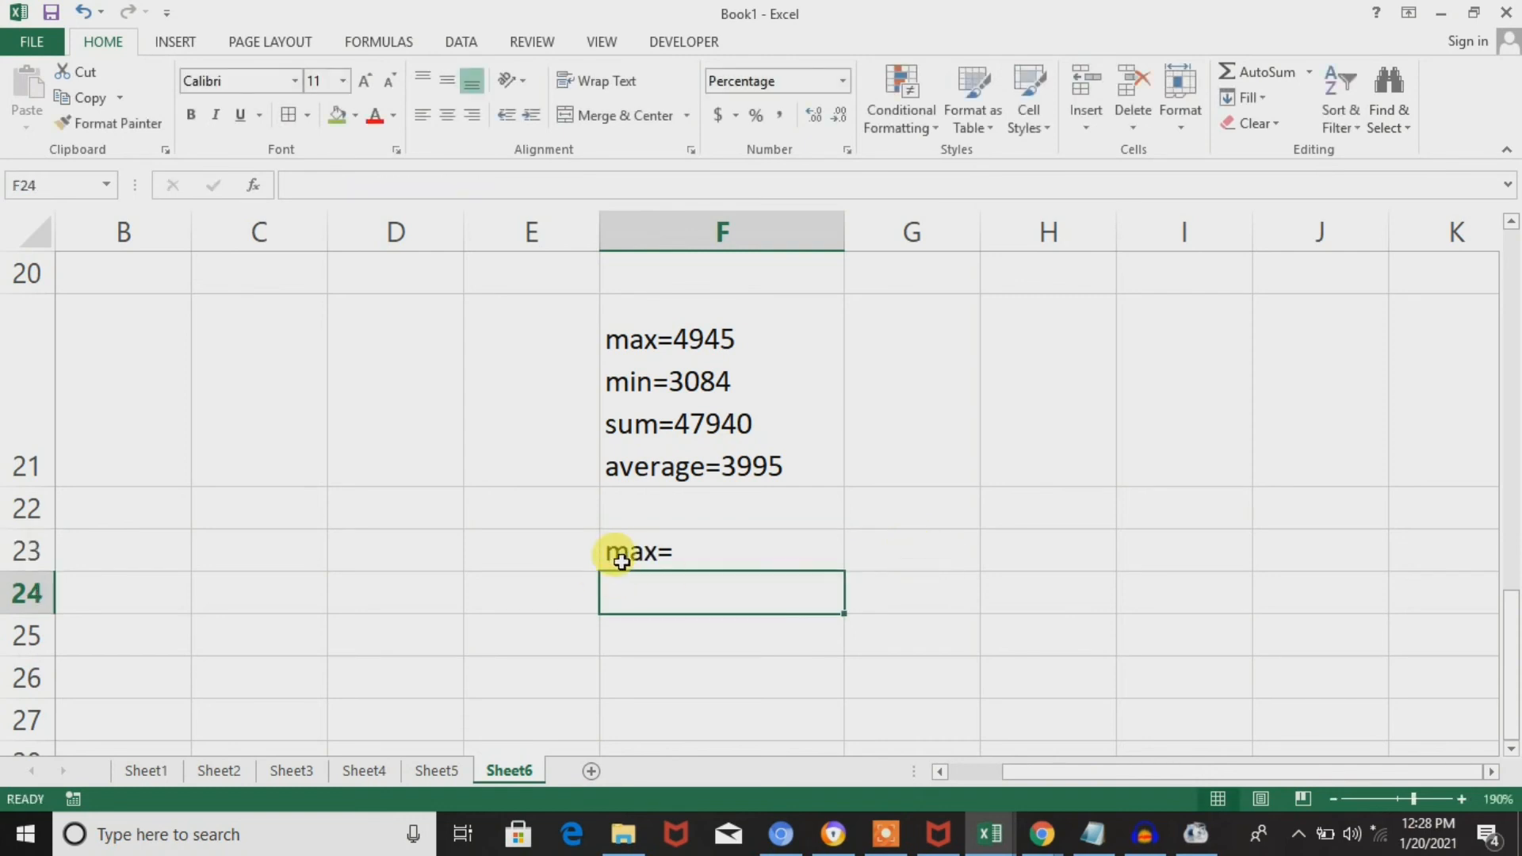
Add the MAX function as the third argument of the CONCATENATE formula in F23, after "=".
click(666, 555)
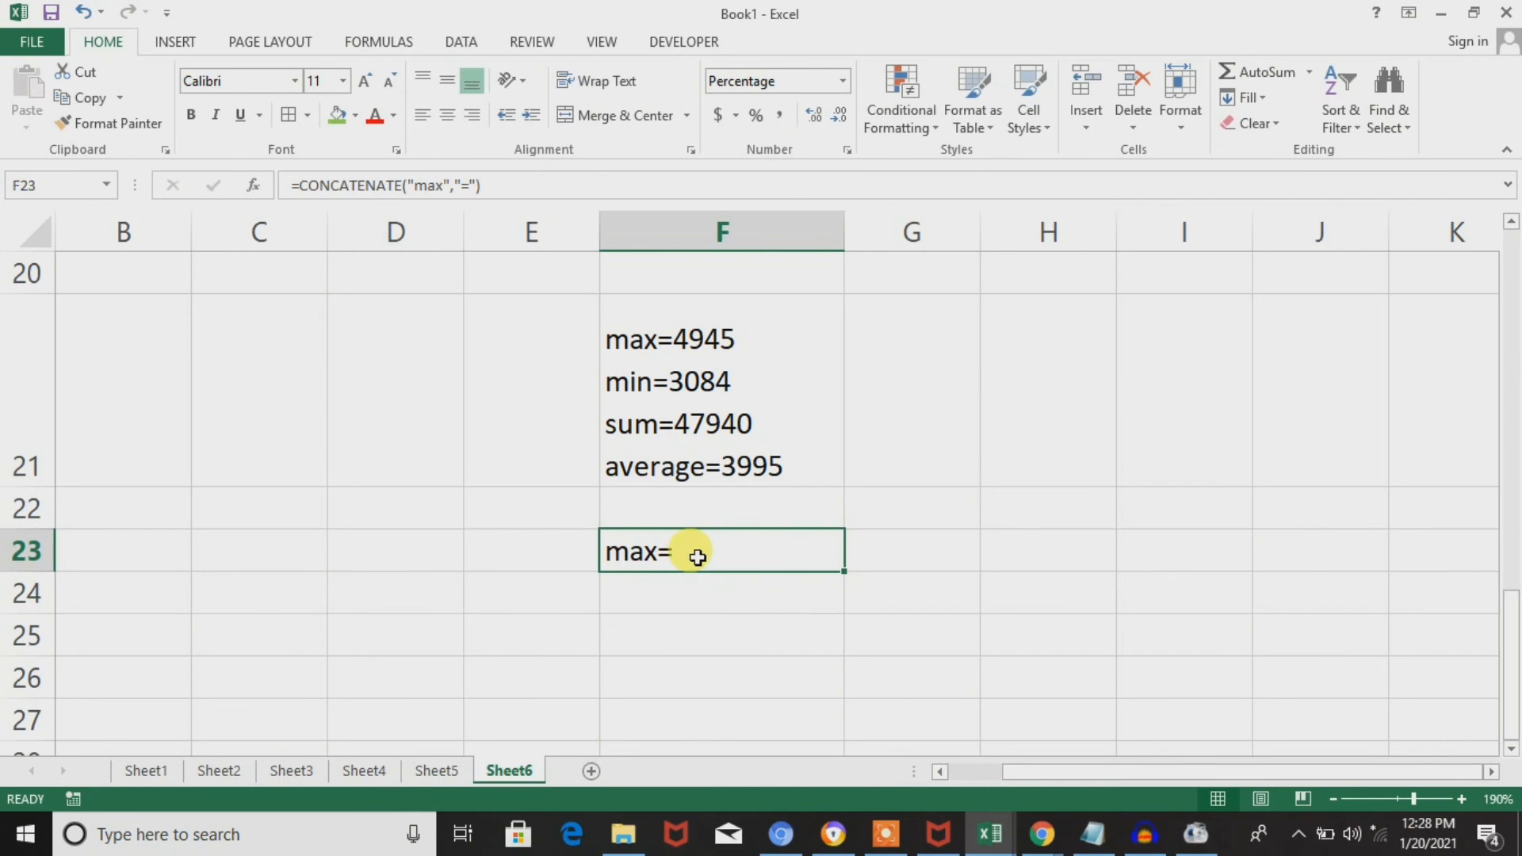
double_click(694, 555)
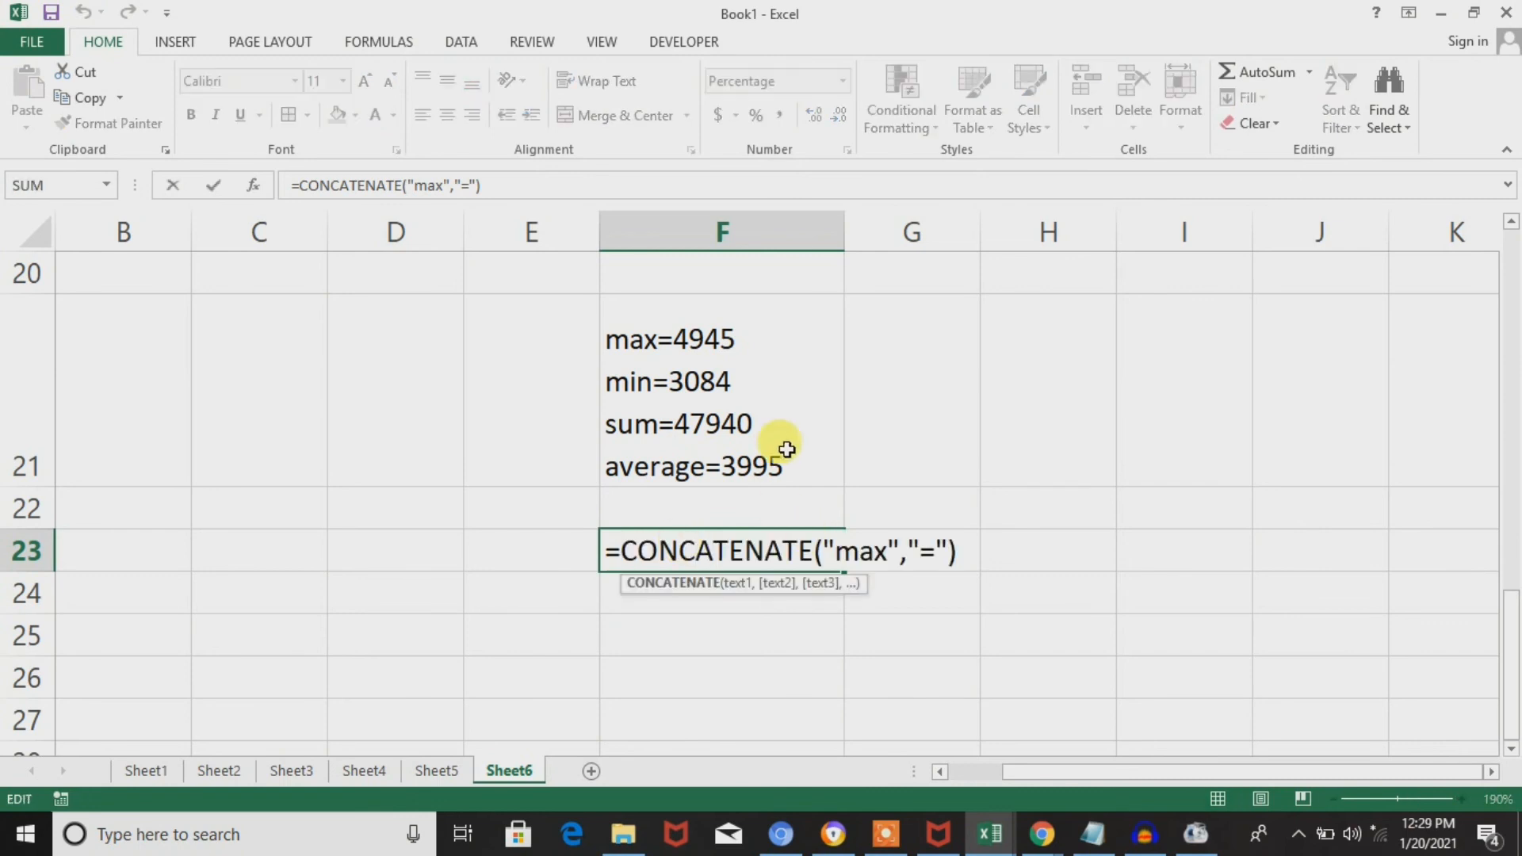
click(943, 550)
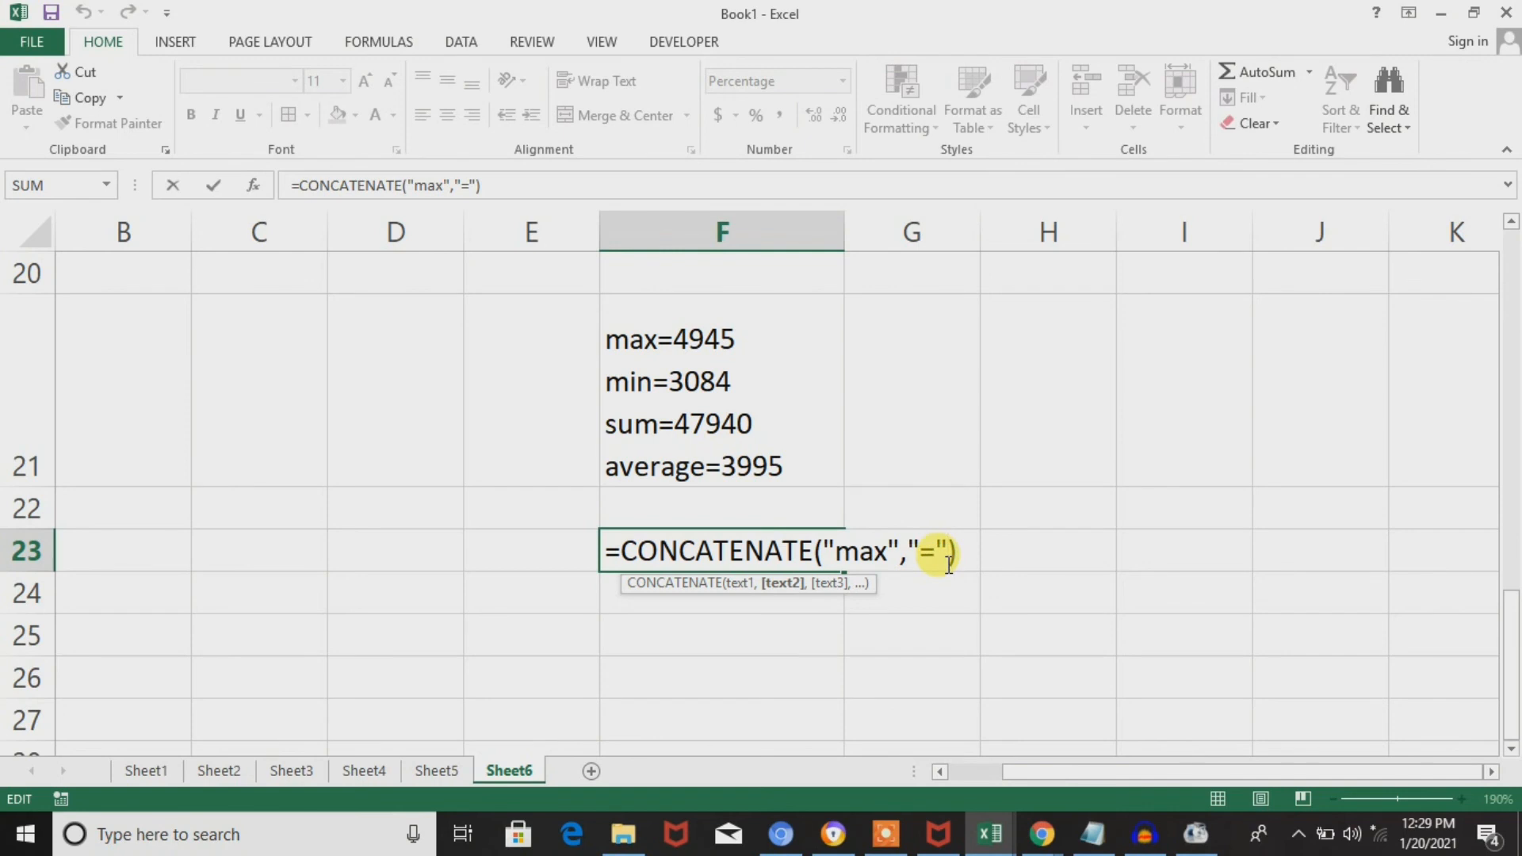
text(,s)
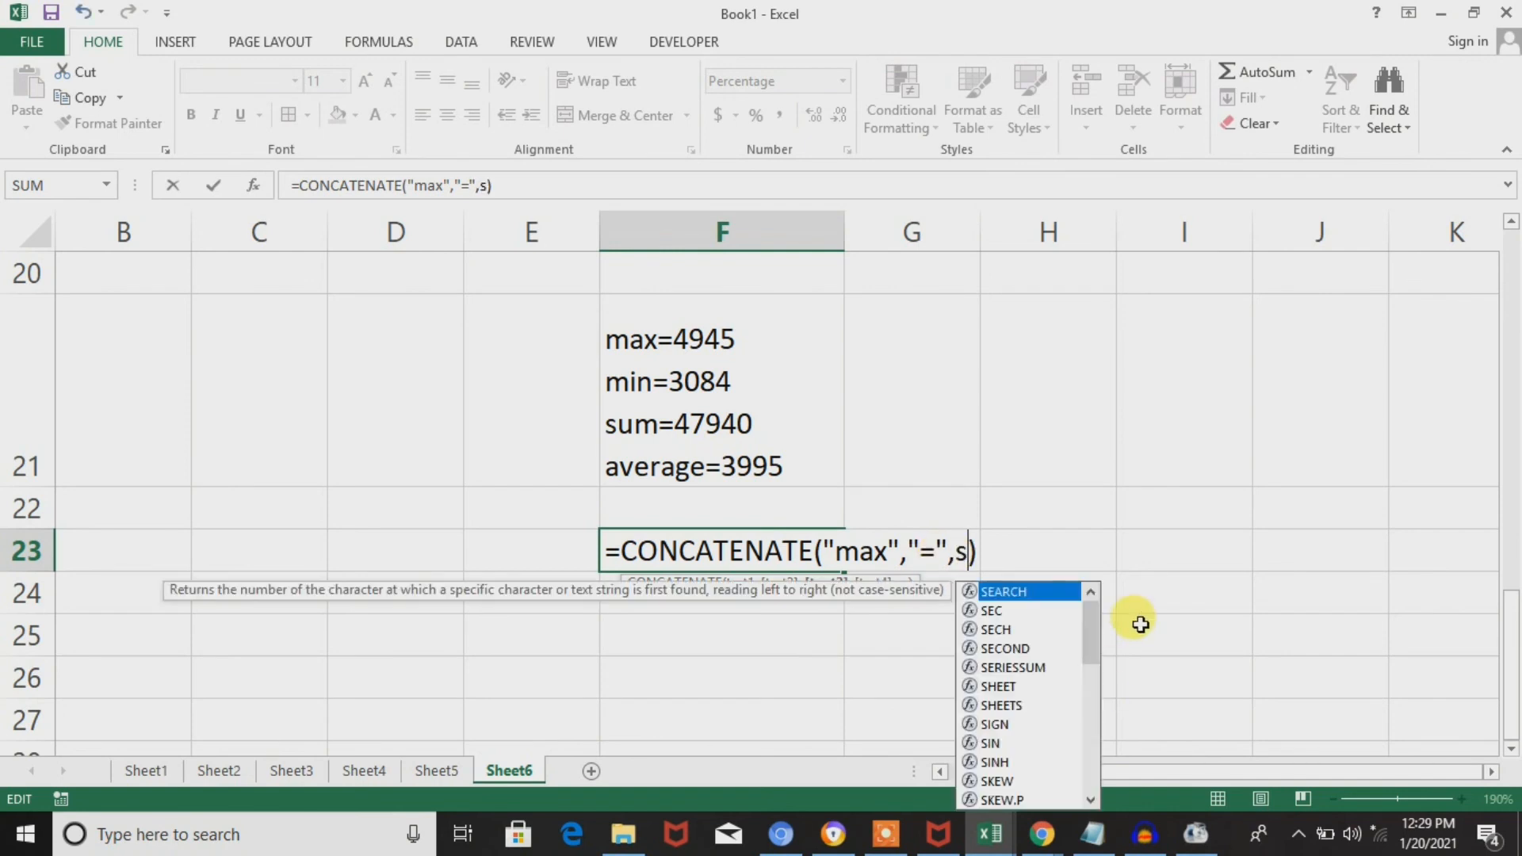
key(BackSpace)
text(max)
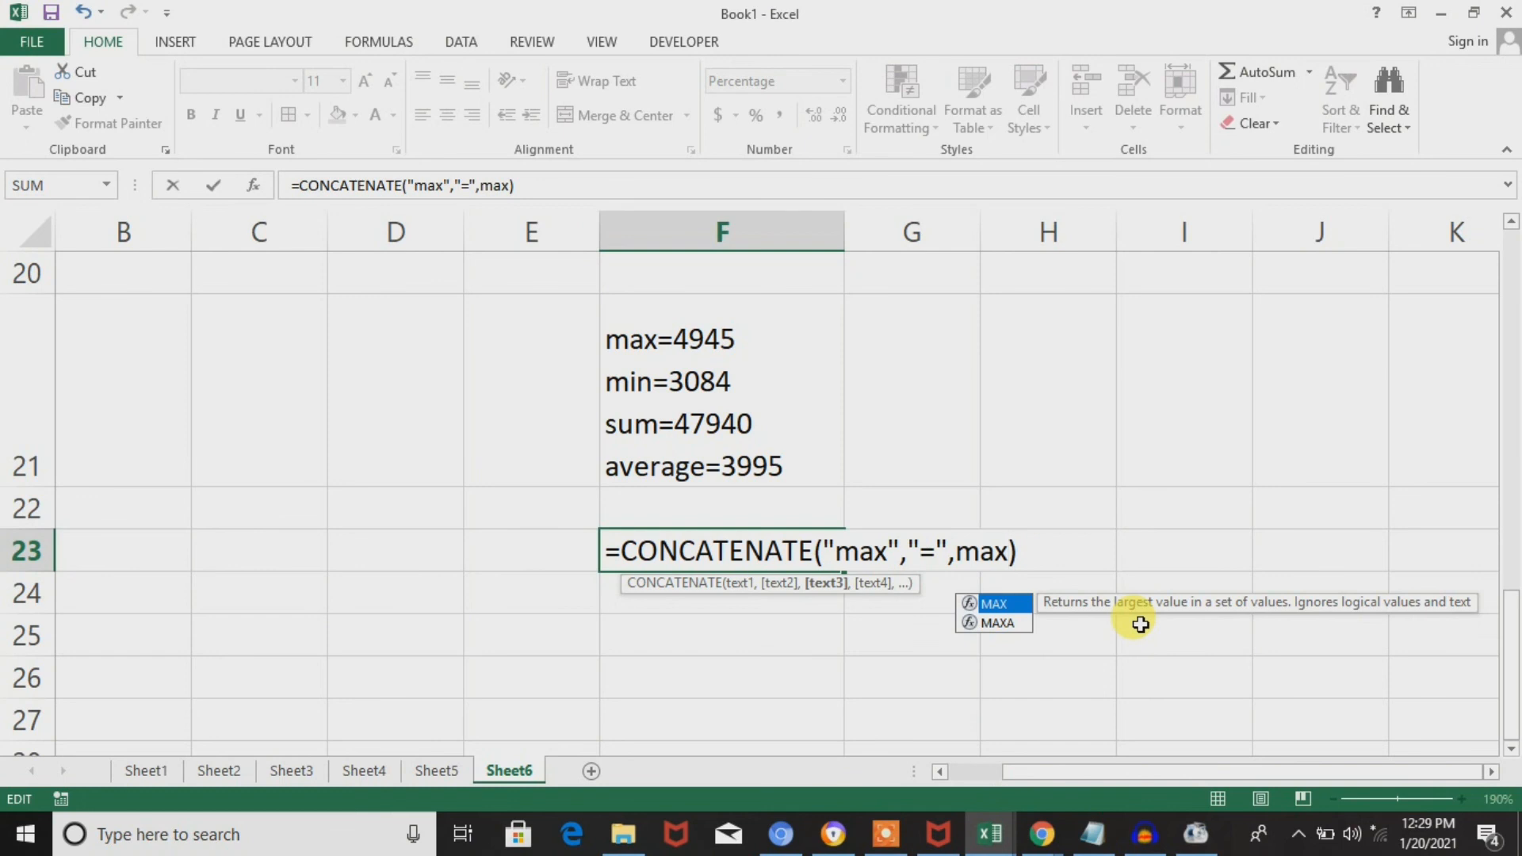
key(Tab)
Use the monthly sales in E4:E15 as the range of MAX and enter the F23 formula.
click(515, 451)
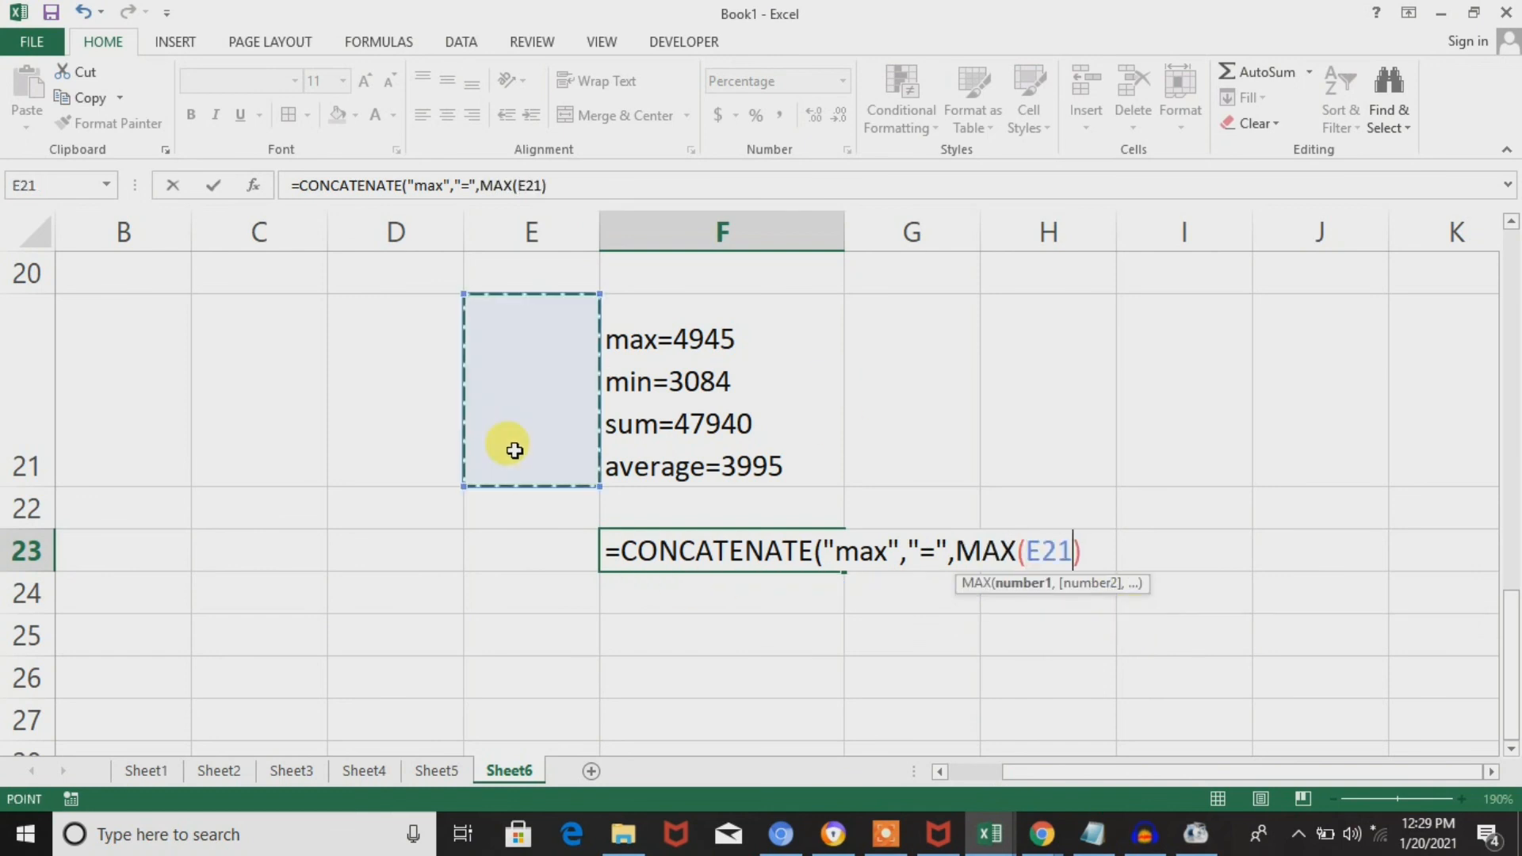
key(Up)
key(Up)
key(Up)
key(Up)
key(Up)
key(Up)
key(Up)
key(Up)
key(Up)
key(Up)
key(Up)
key(Up)
key(Up)
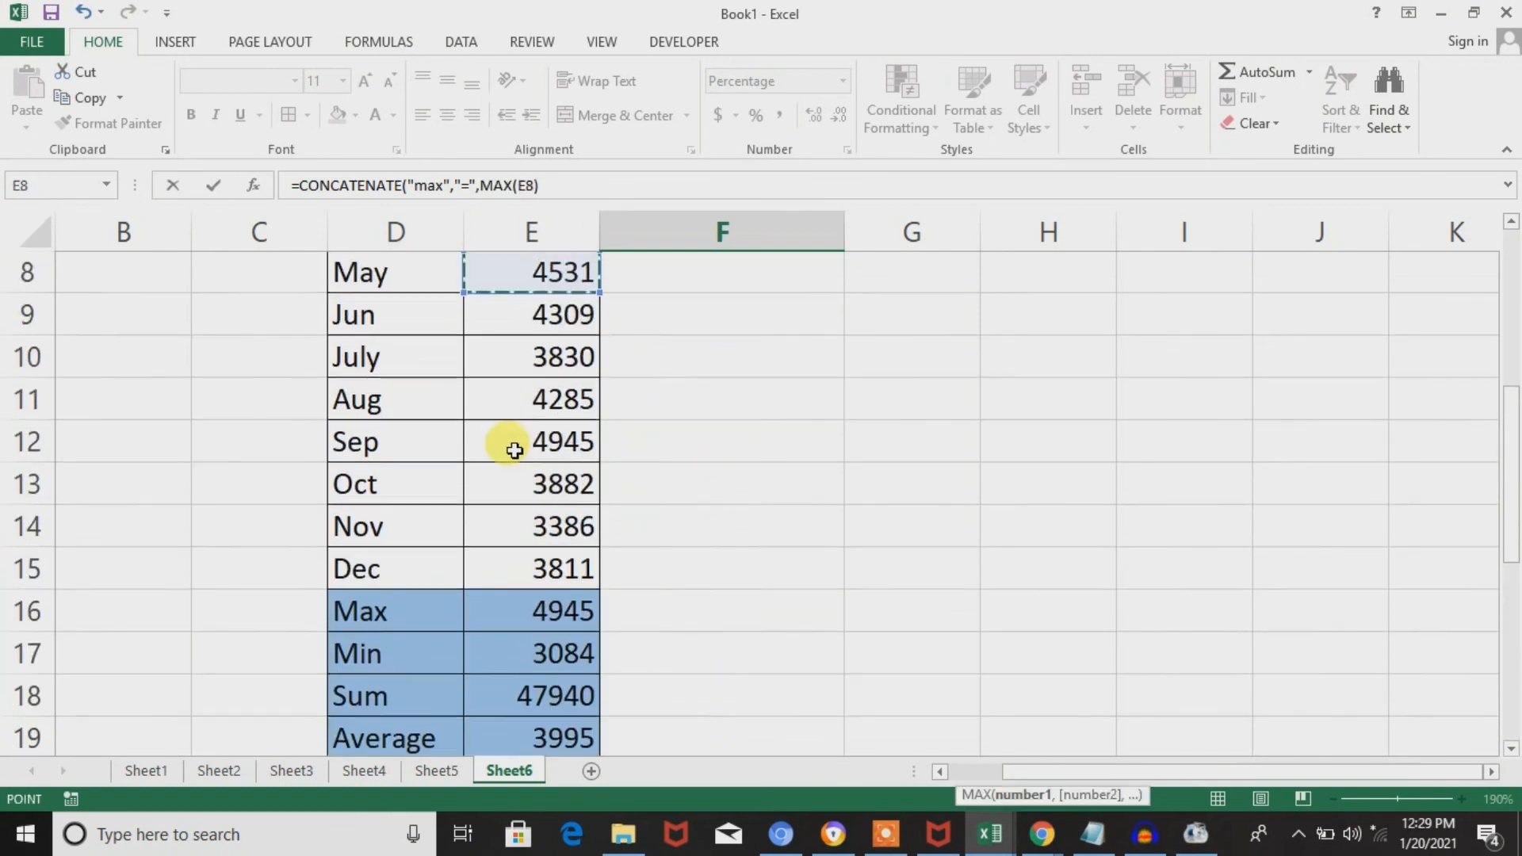
key(shift+Down)
key(shift+Down)
key(shift+Down)
key(shift+Down)
key(shift+Down)
key(shift+Down)
key(shift+Down)
scroll(516, 450, up, 3)
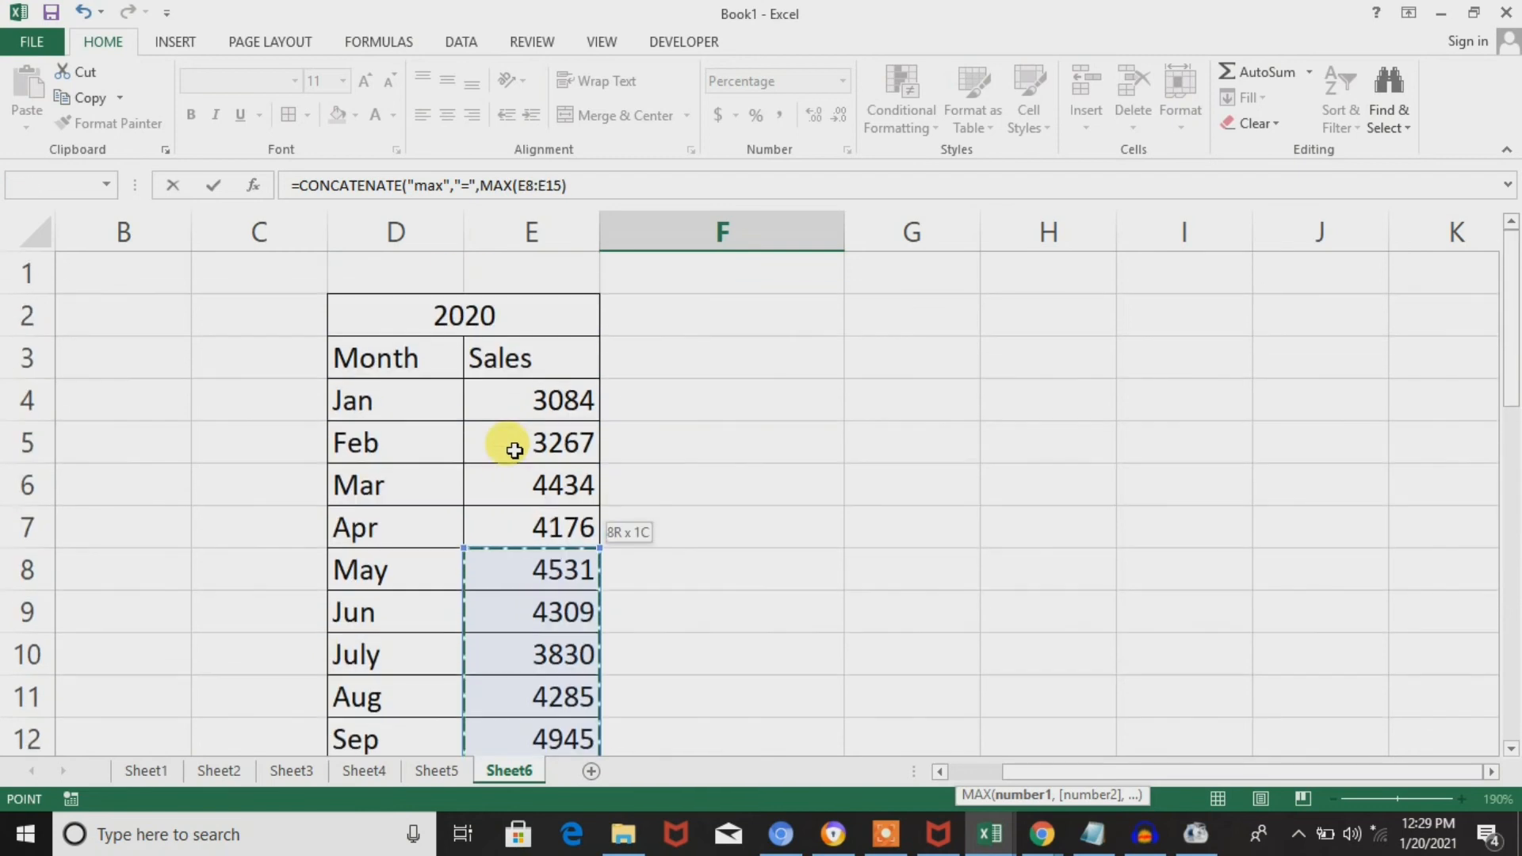
key(shift+Up)
key(shift+Up)
key(shift+Up)
key(shift+Up)
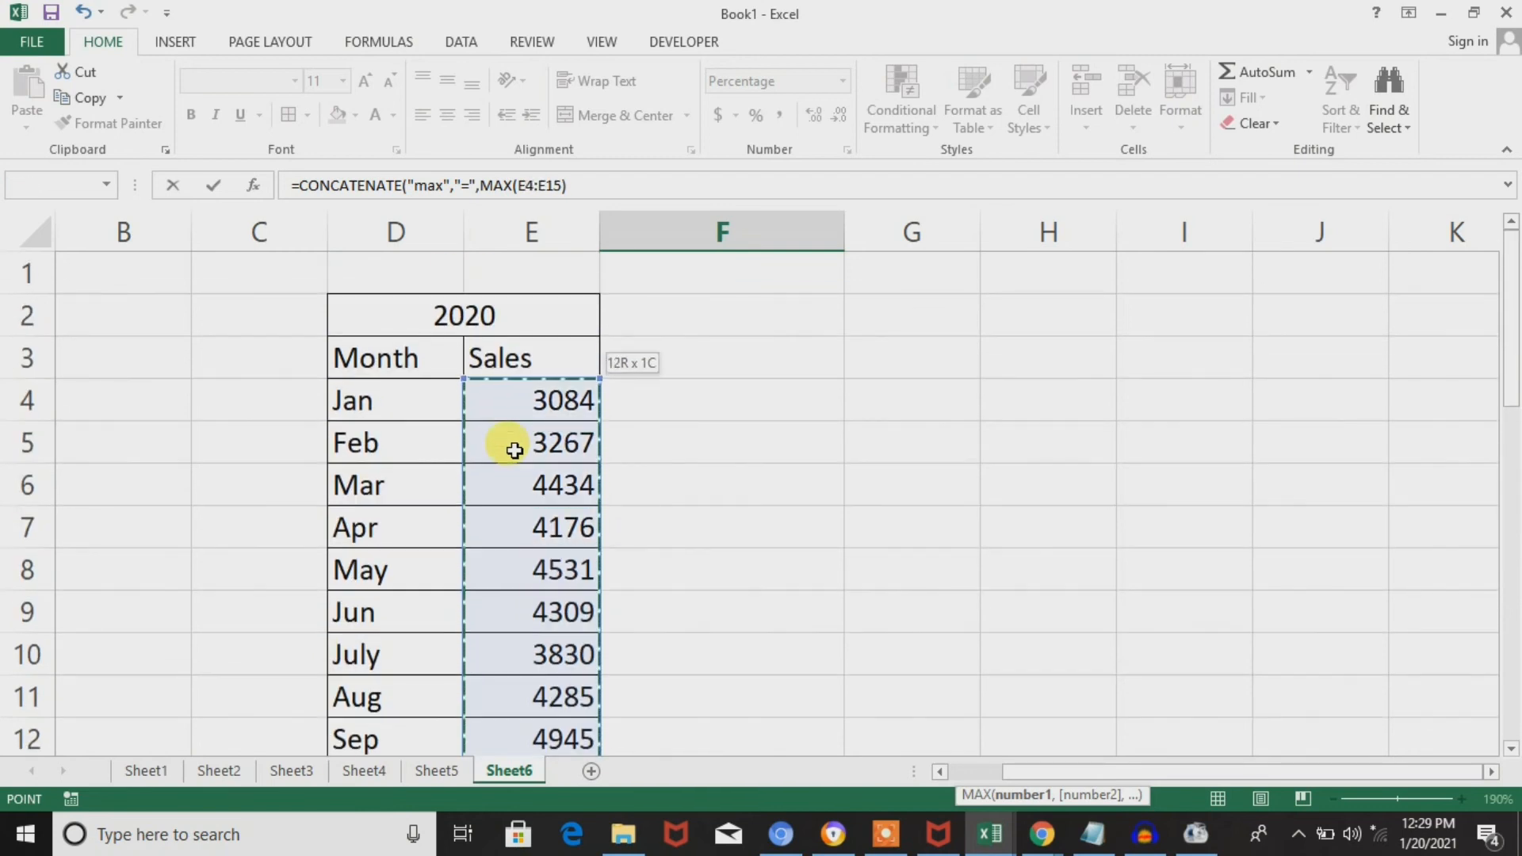
key(Return)
key(Return)
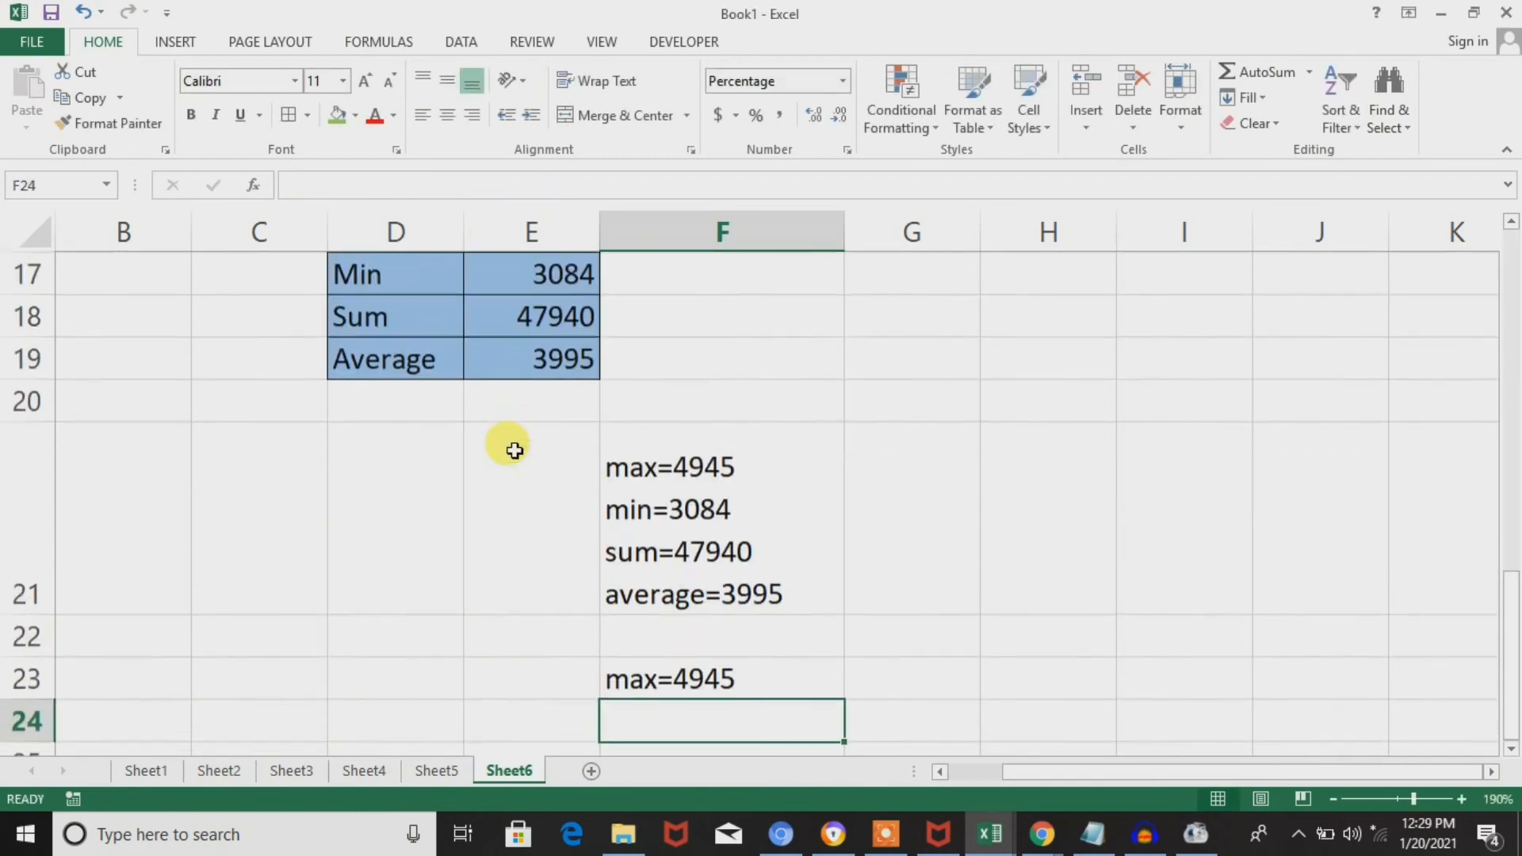
key(Return)
key(Return)
Append the text arguments "min" and "=" after MAX(E4:E15) in F23 and enter the formula.
key(Up)
key(Up)
key(Up)
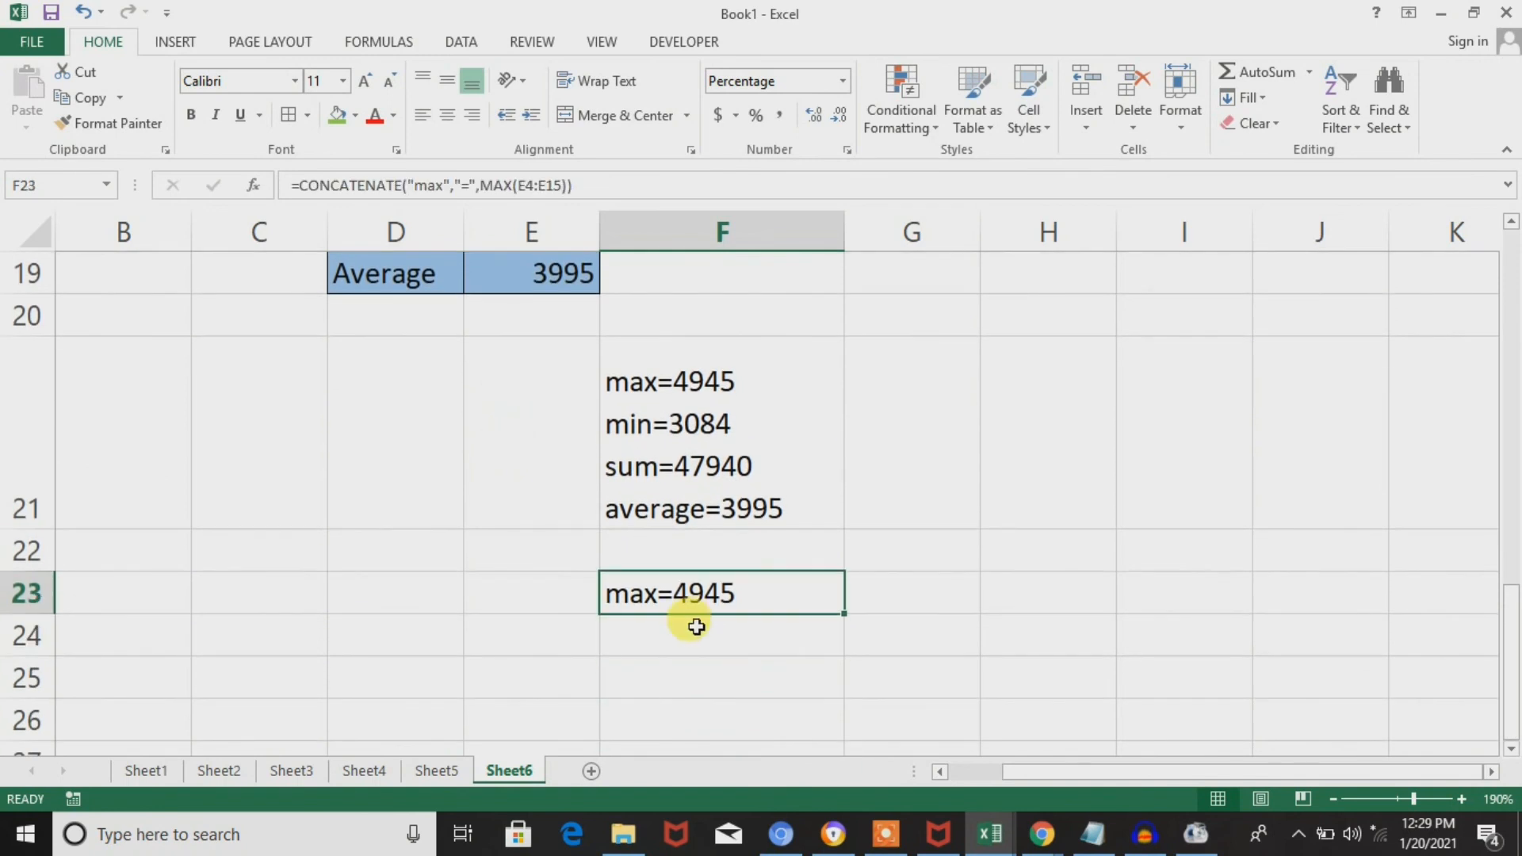
double_click(724, 606)
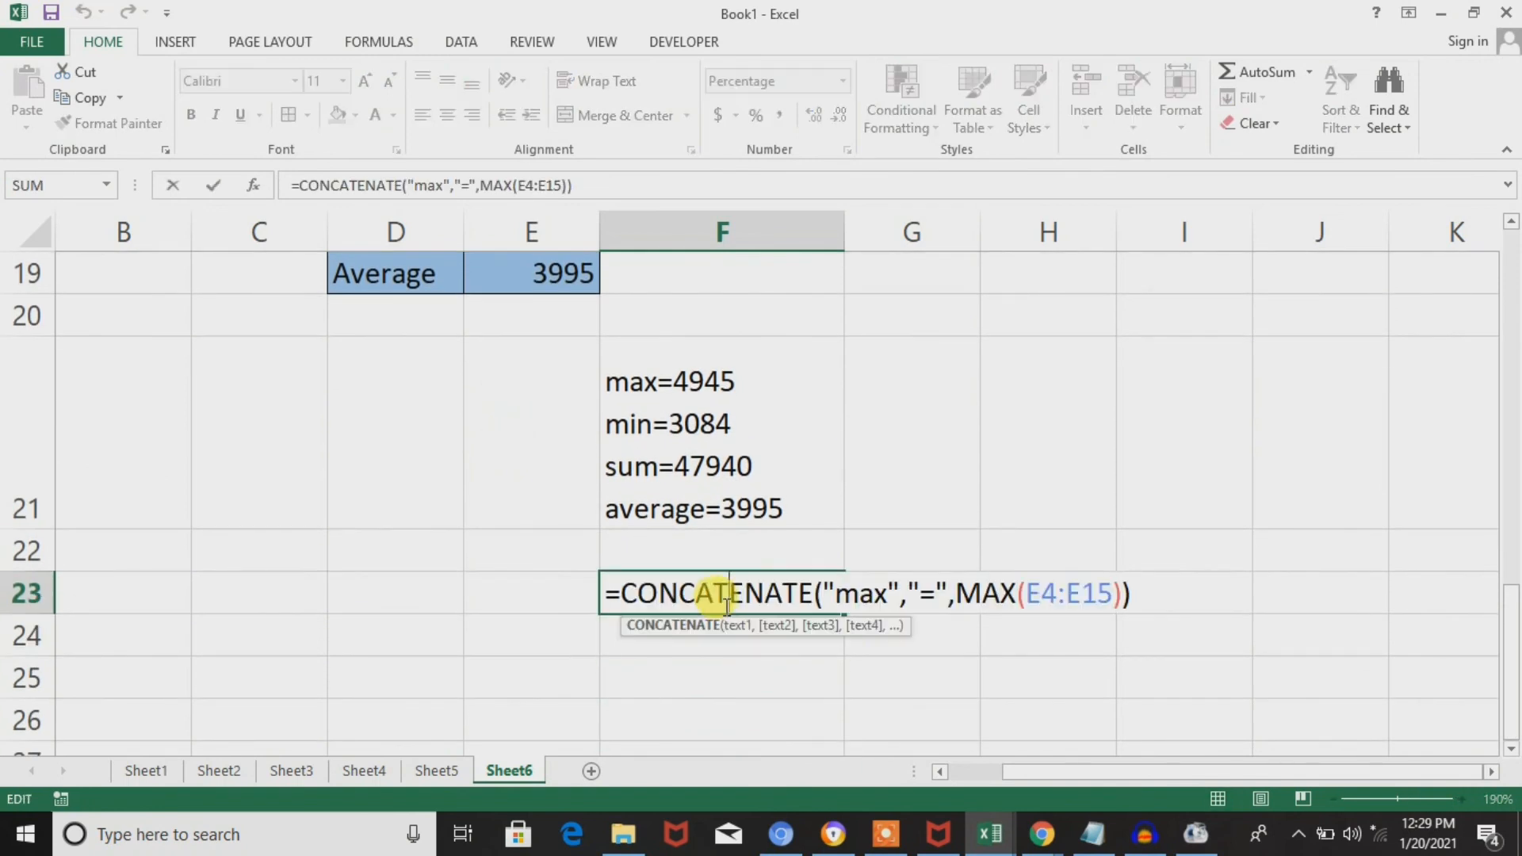
click(1128, 596)
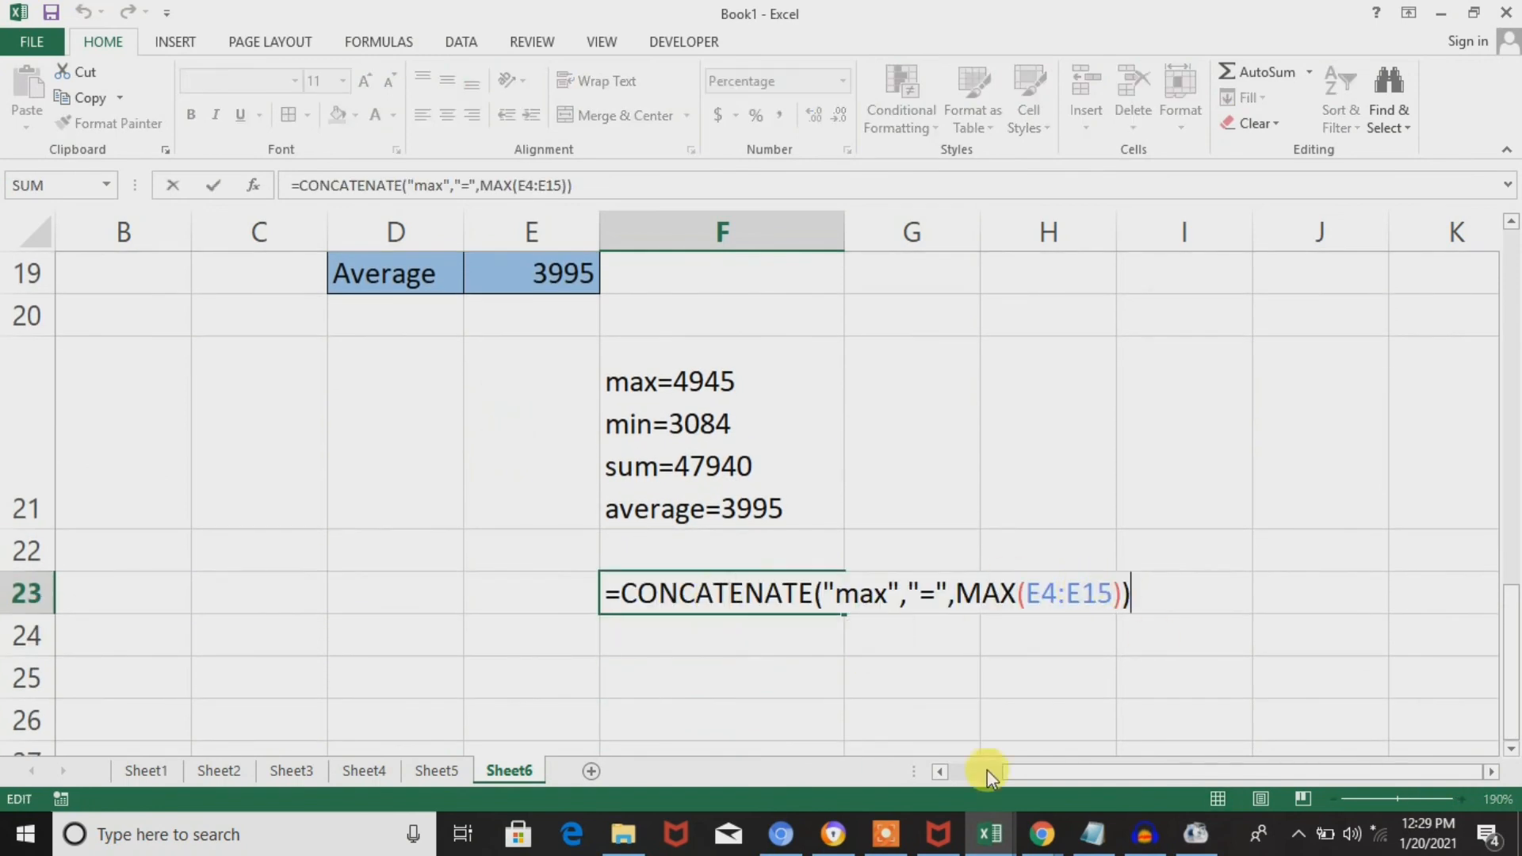
click(1122, 594)
text(,)
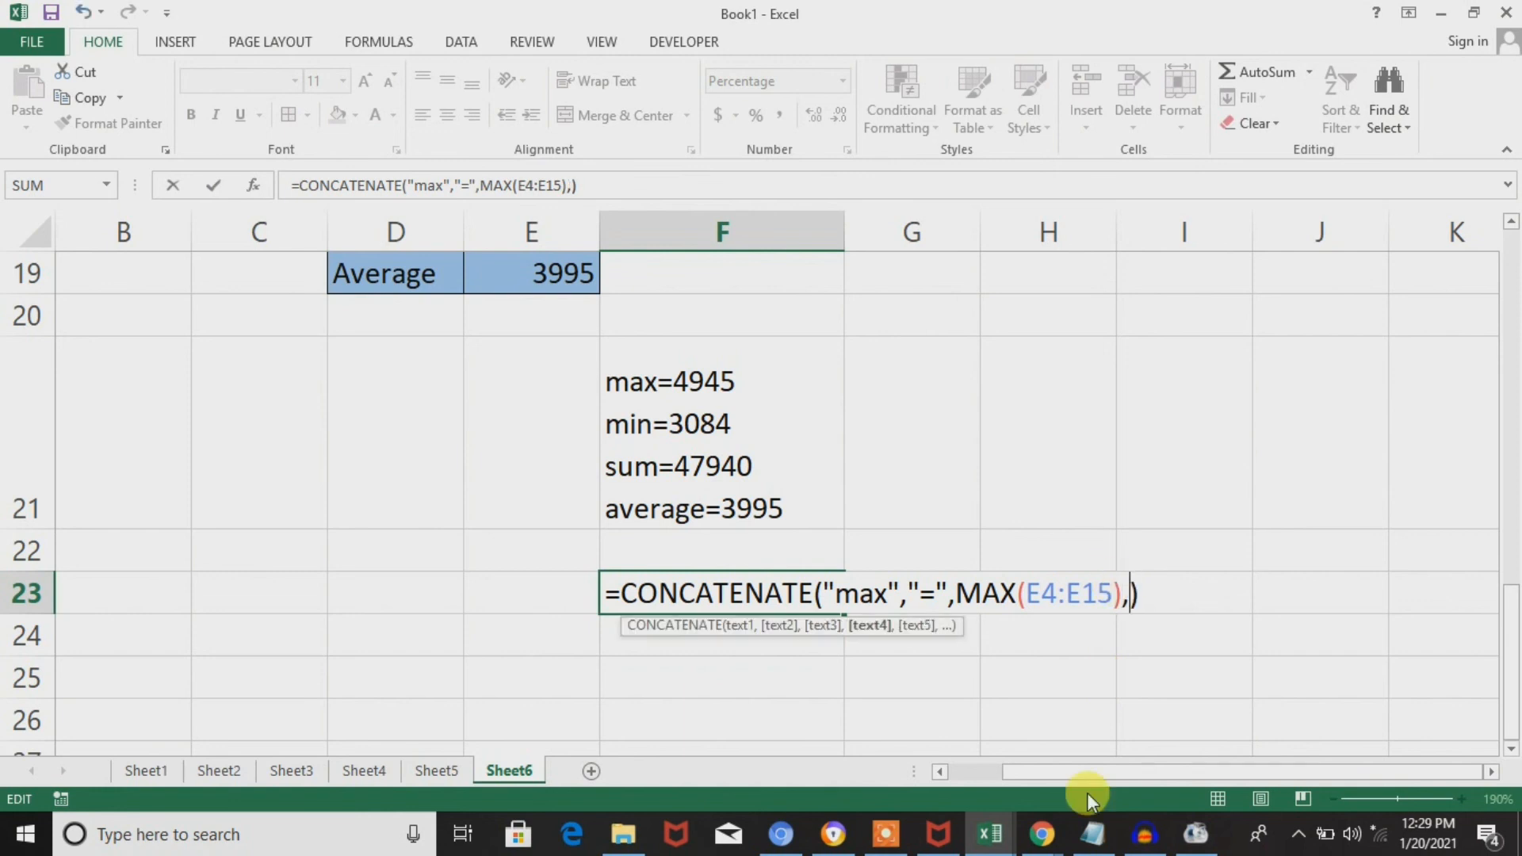
text(min)
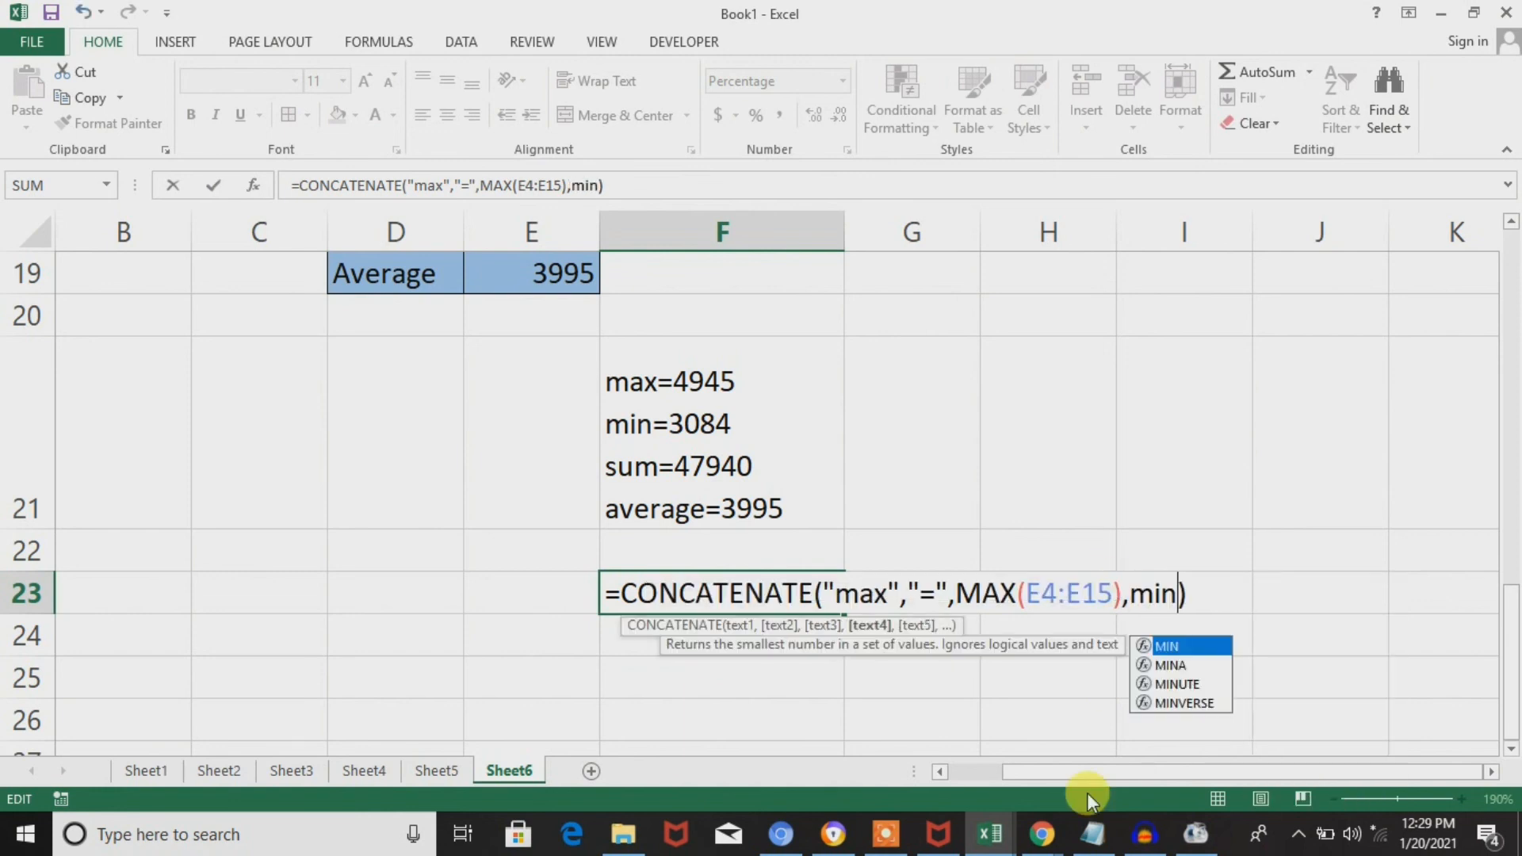
key(BackSpace)
key(BackSpace)
key(BackSpace)
text("min")
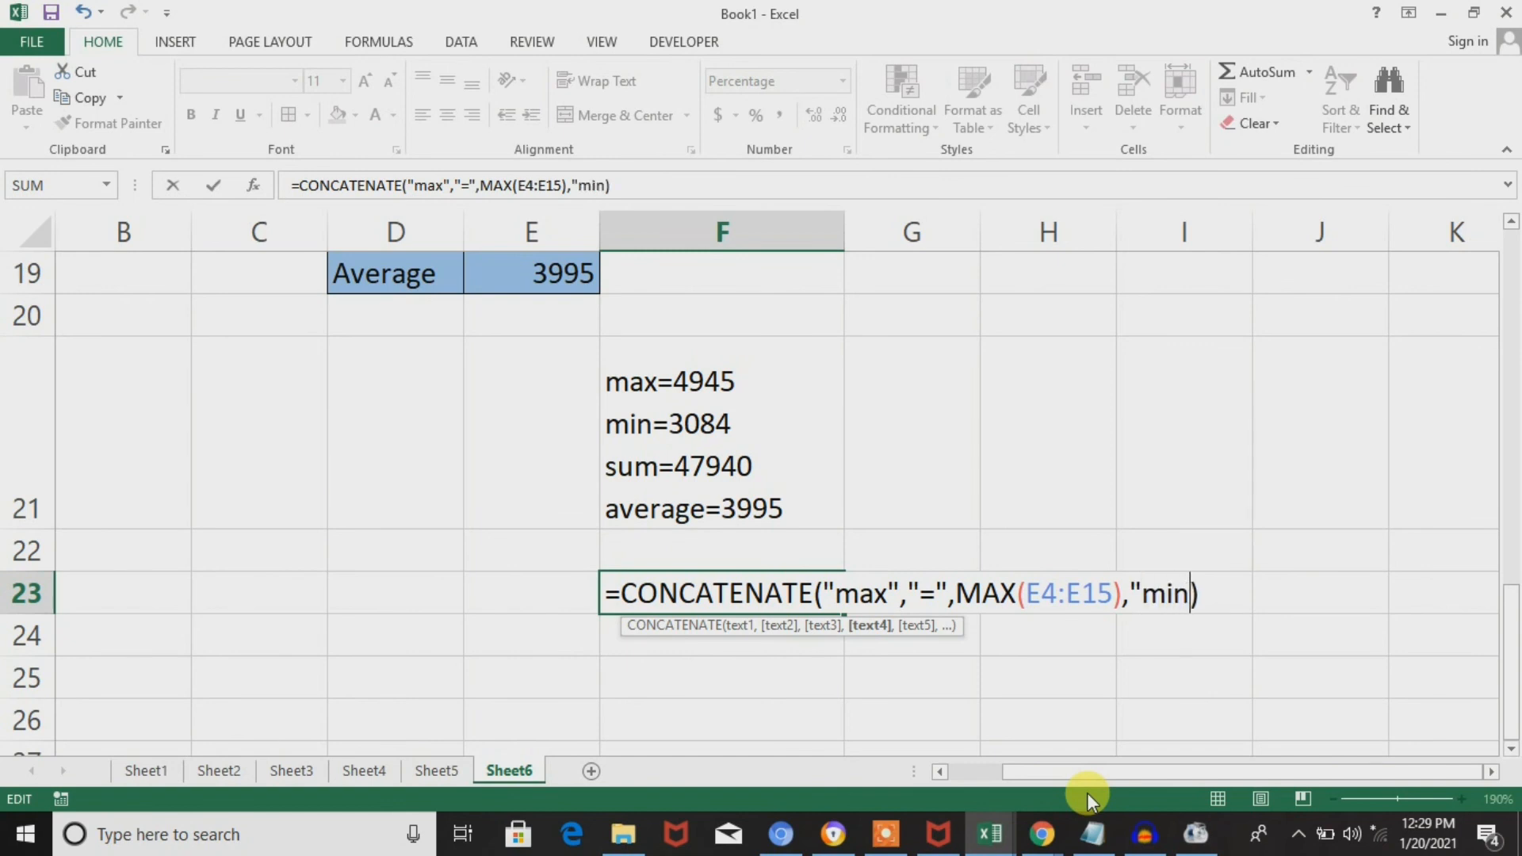
text(,")
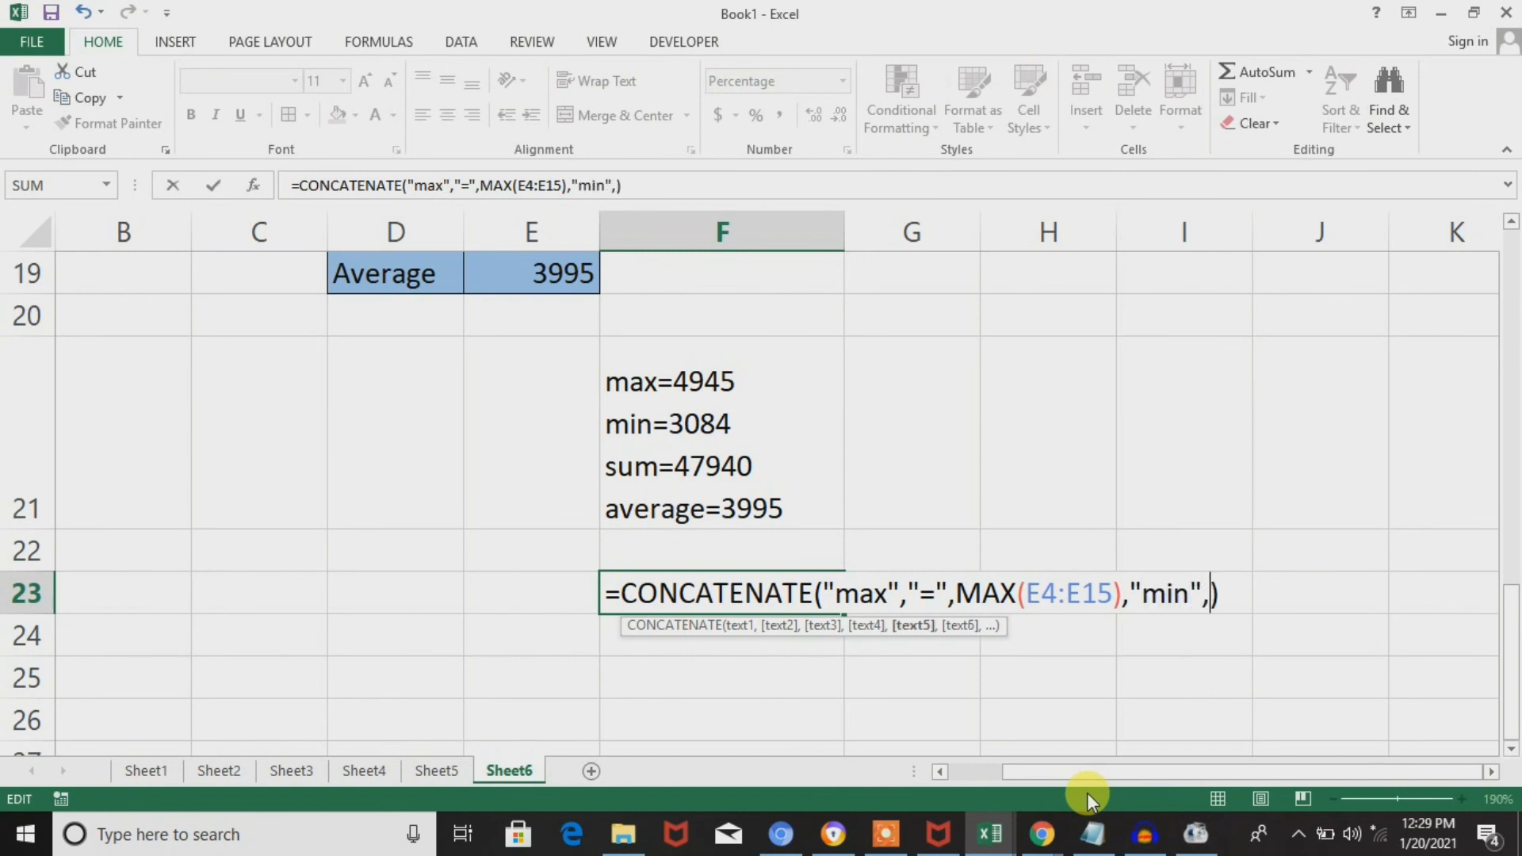
text(=")
key(Return)
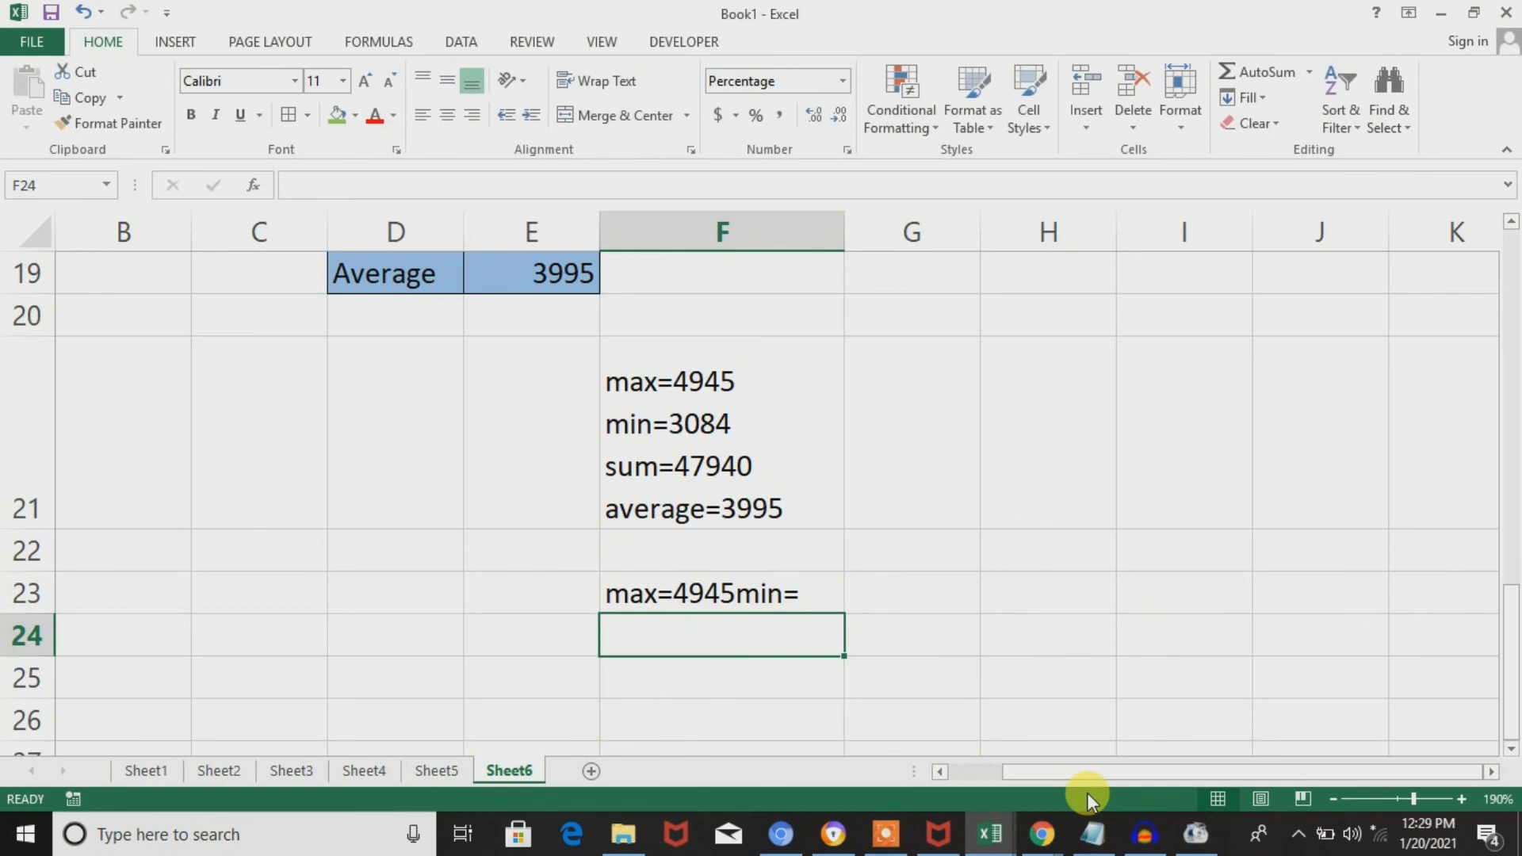
Insert a quoted comma "," as a separate argument before "min" in the F23 formula and enter it.
double_click(784, 594)
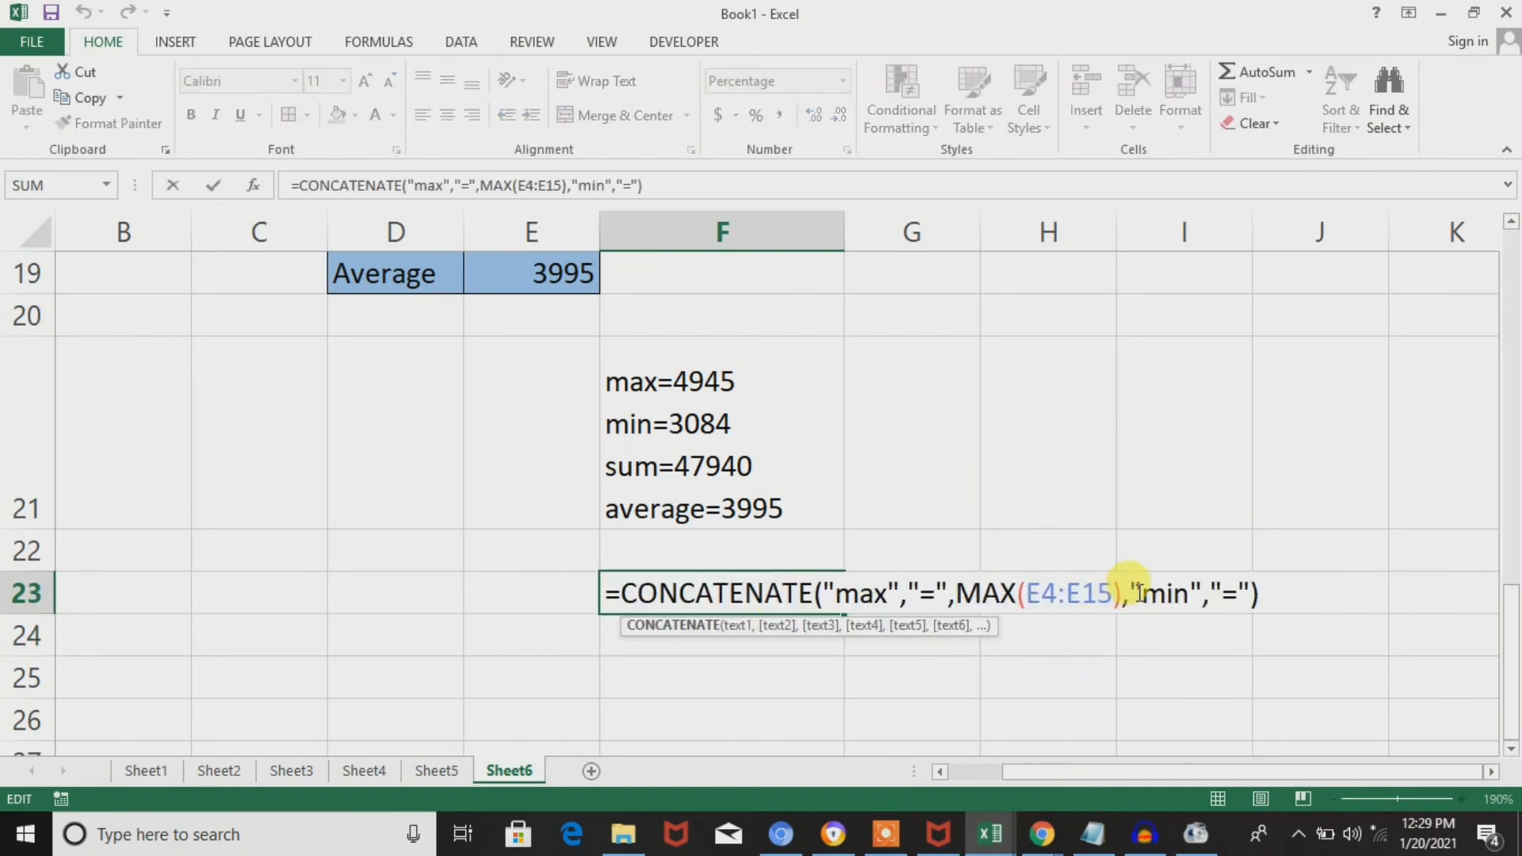
key(Return)
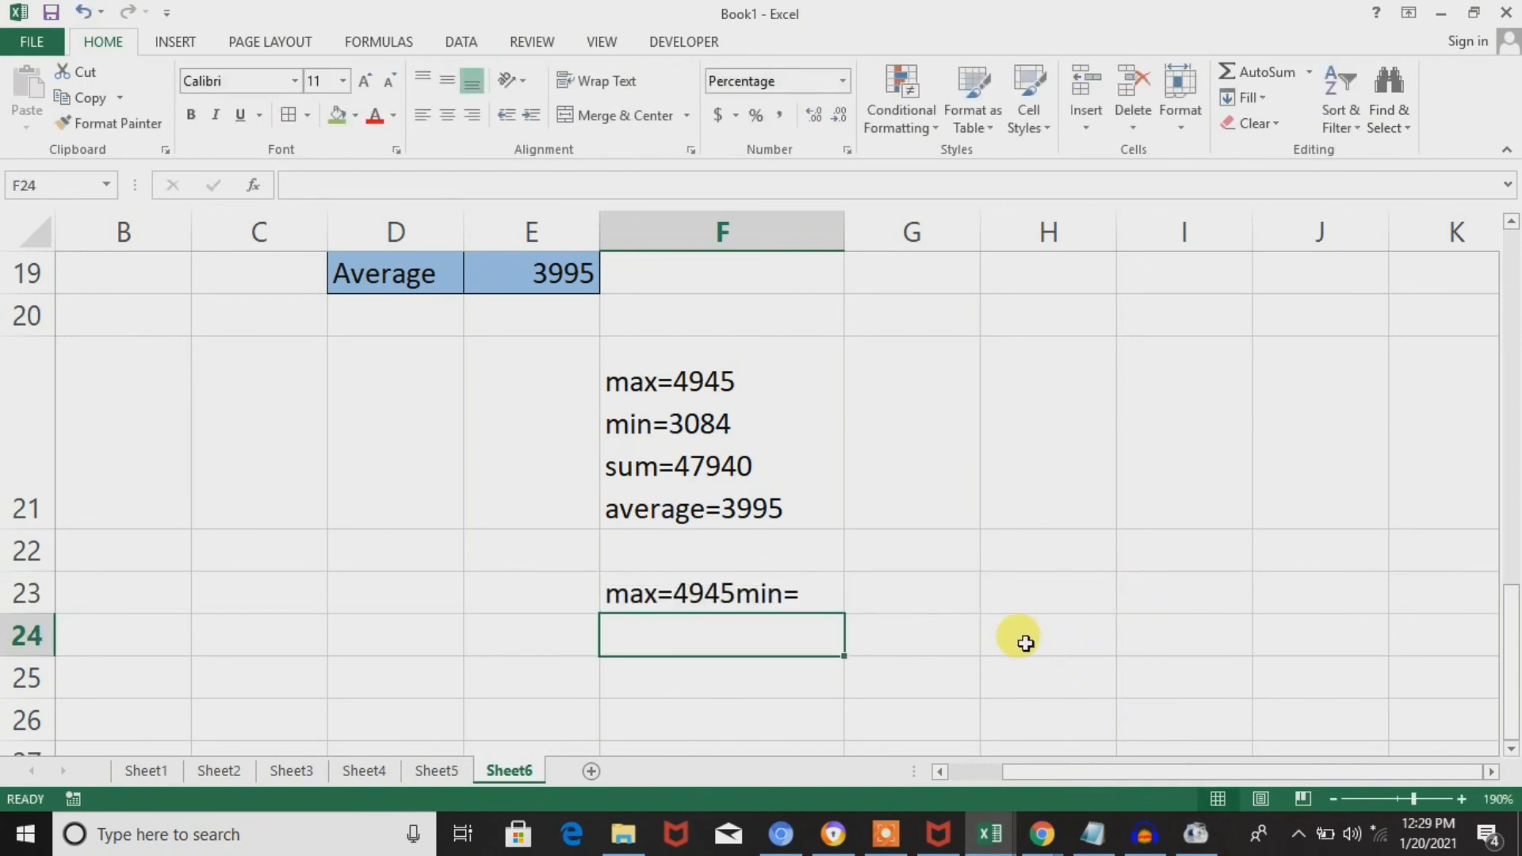
click(793, 595)
double_click(792, 595)
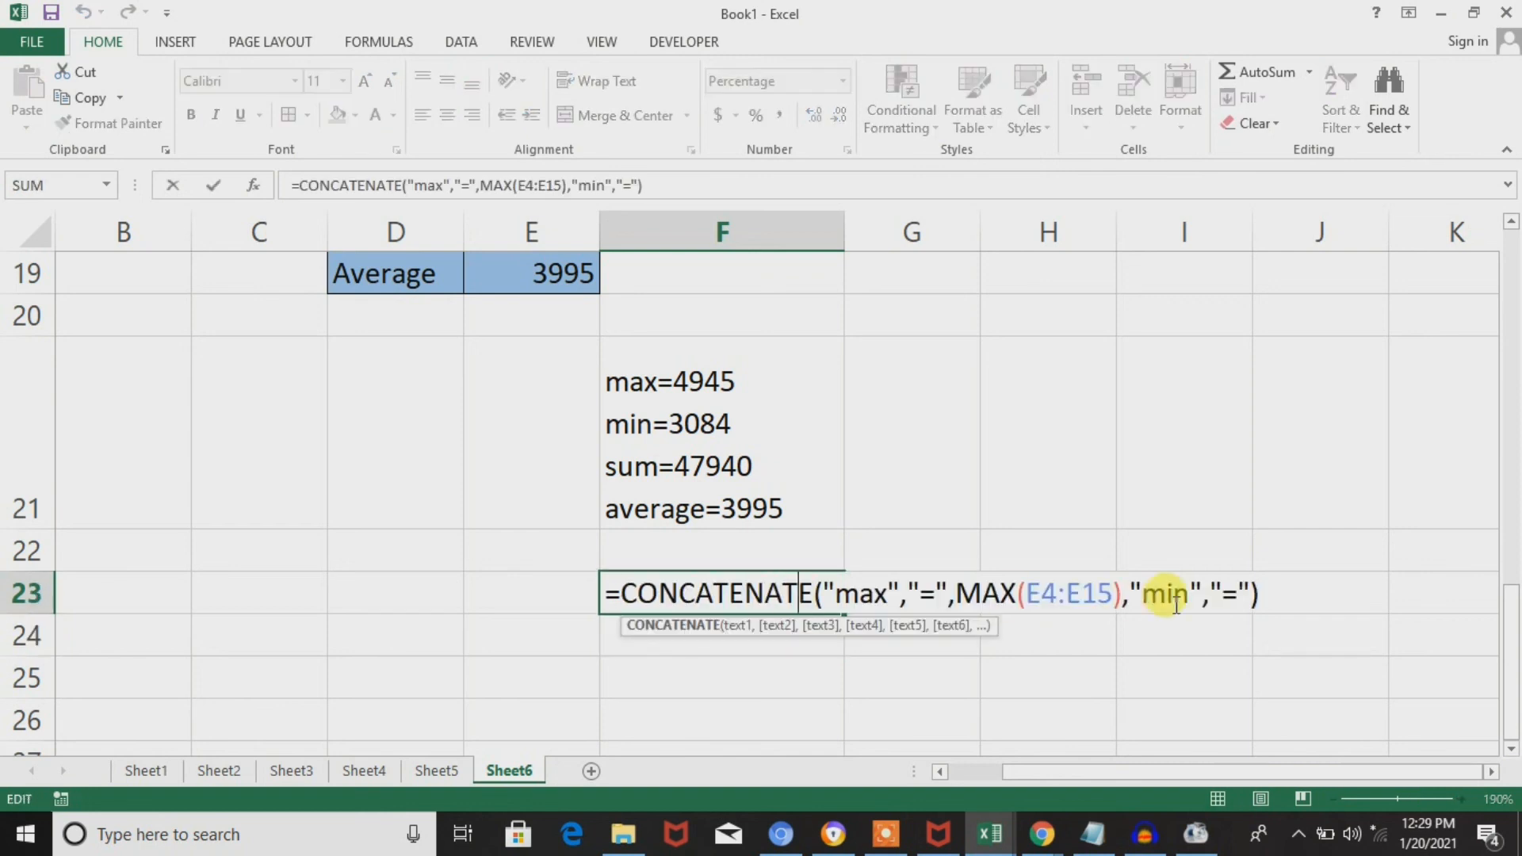
click(1134, 595)
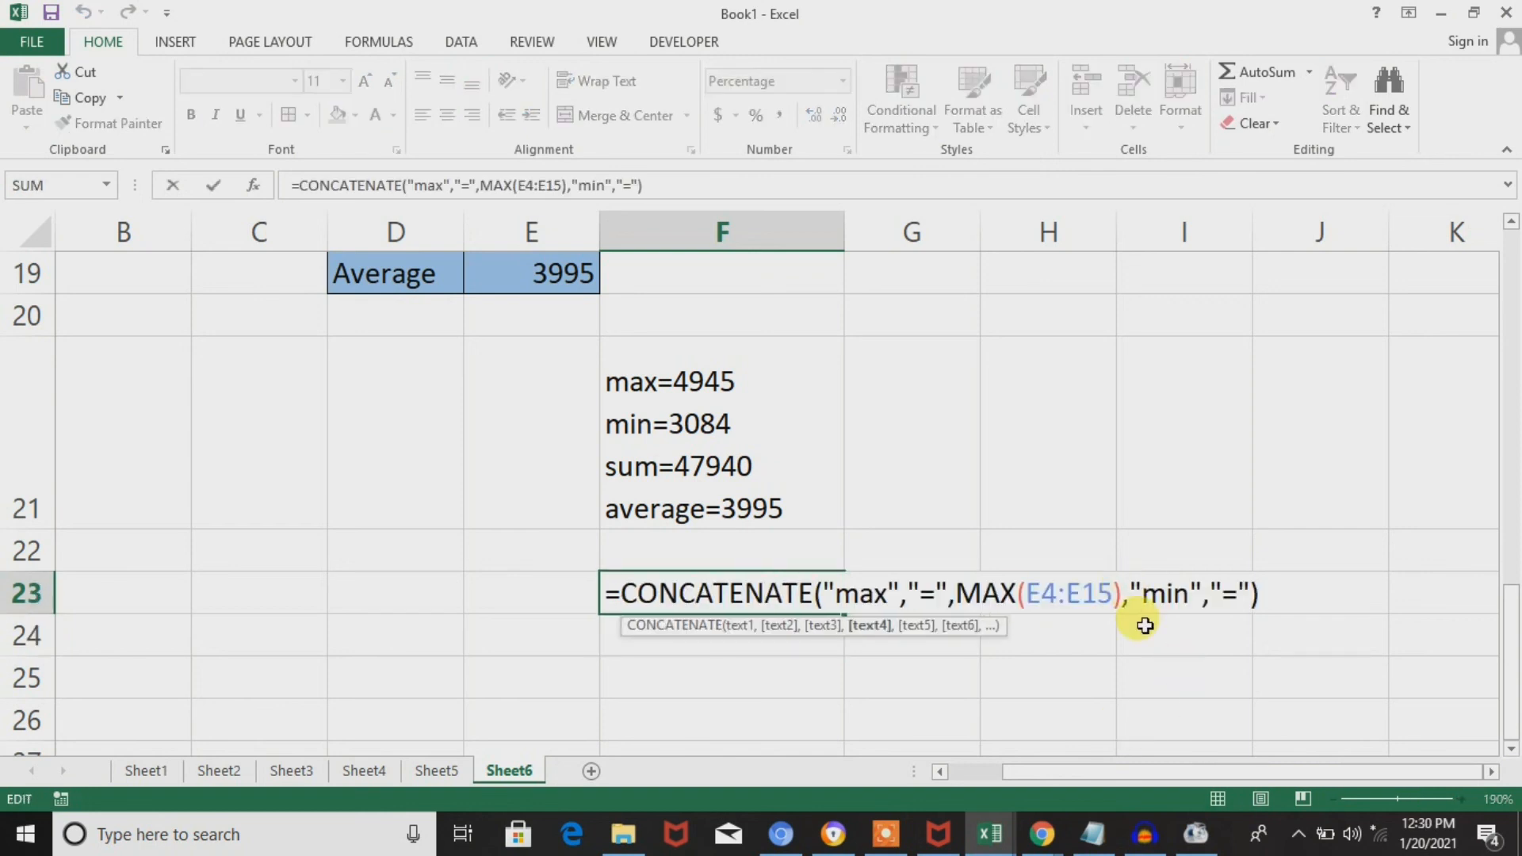
text(",)
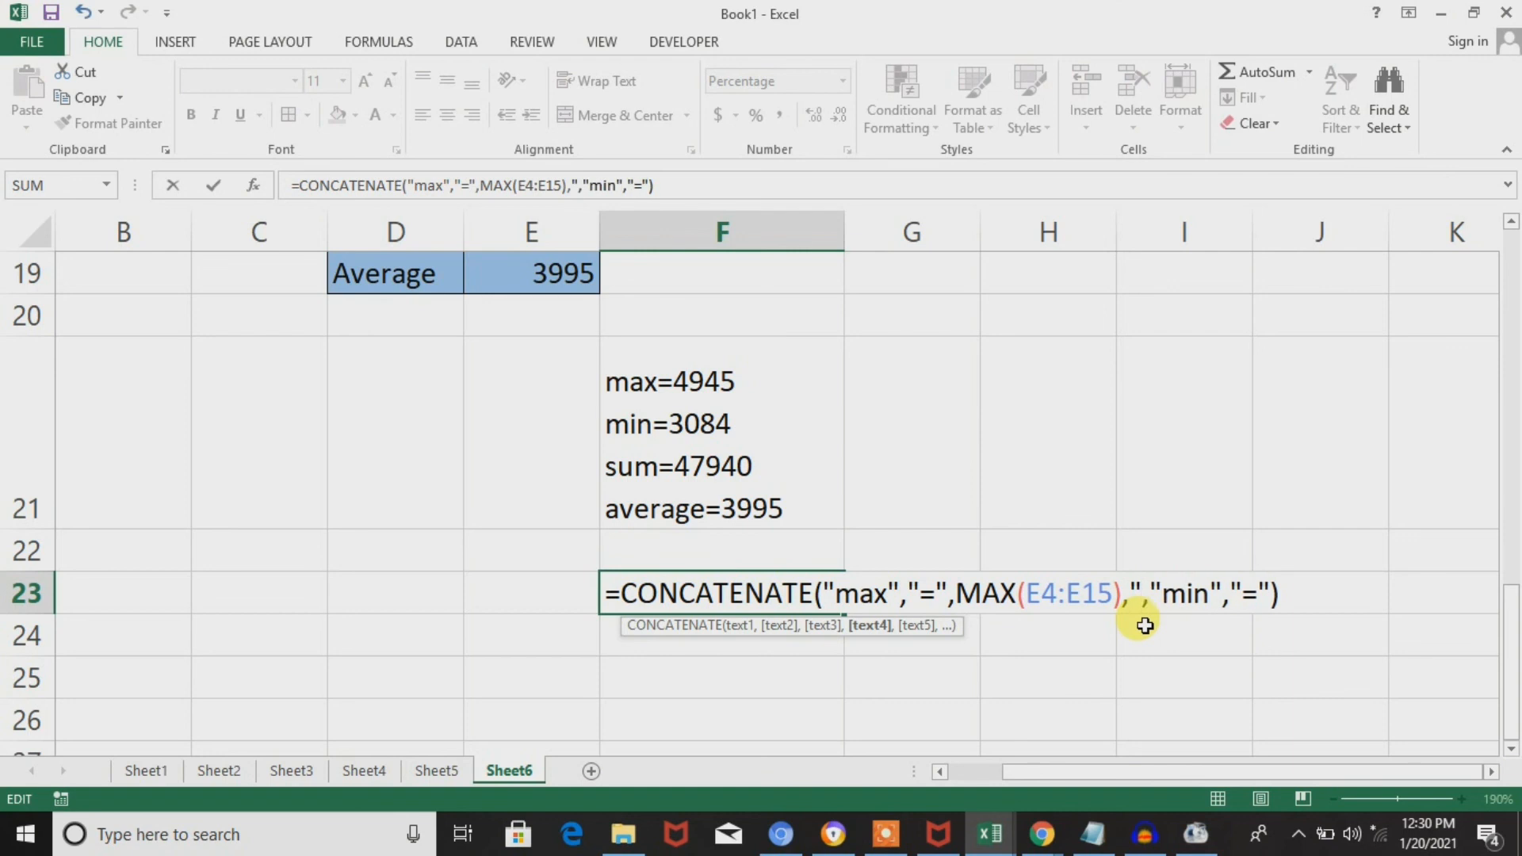
text(")
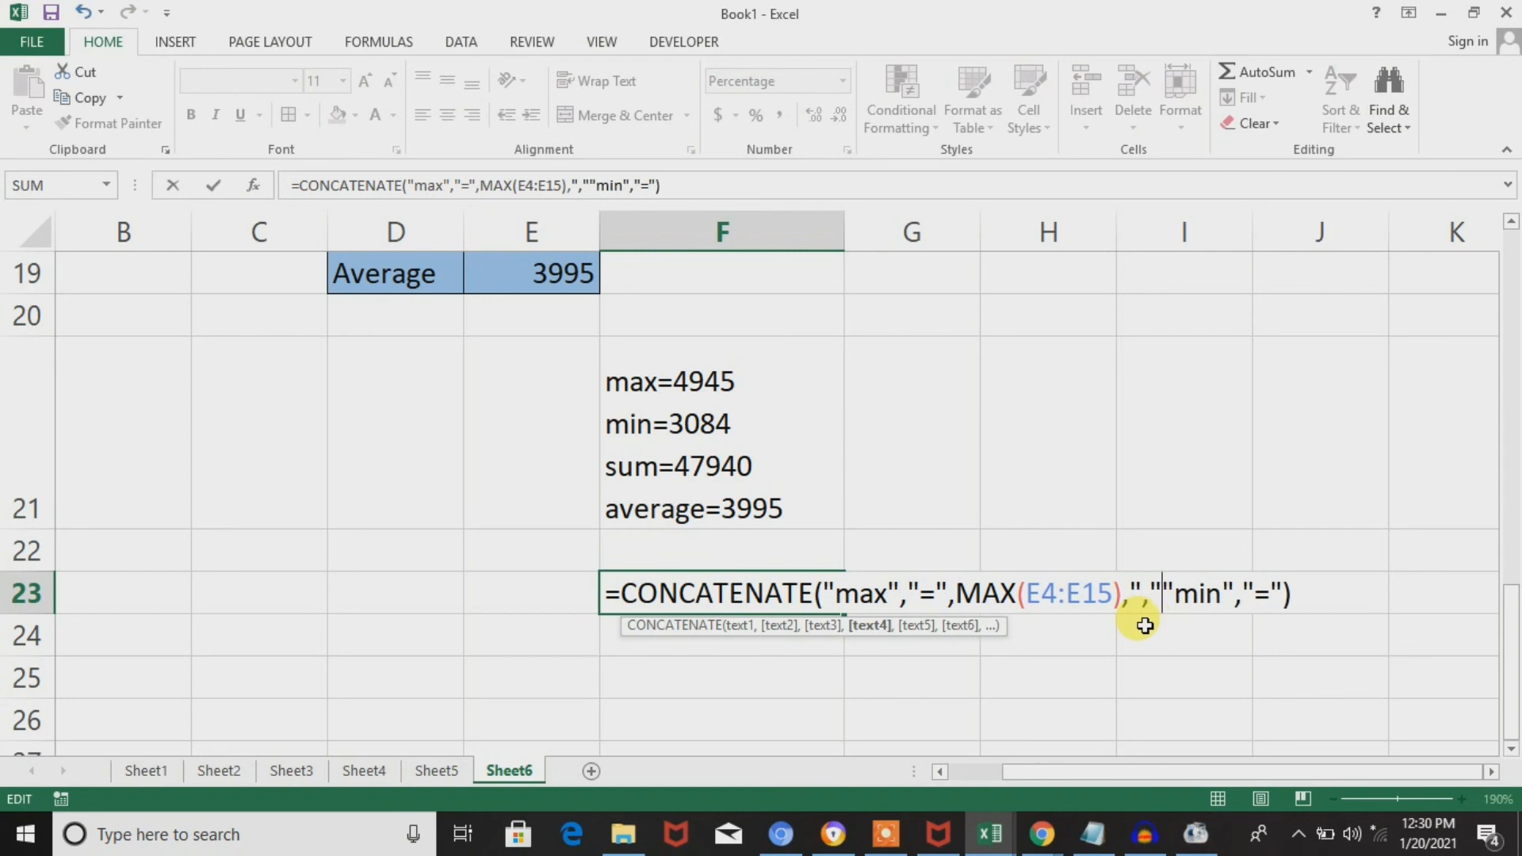
text(,)
key(Return)
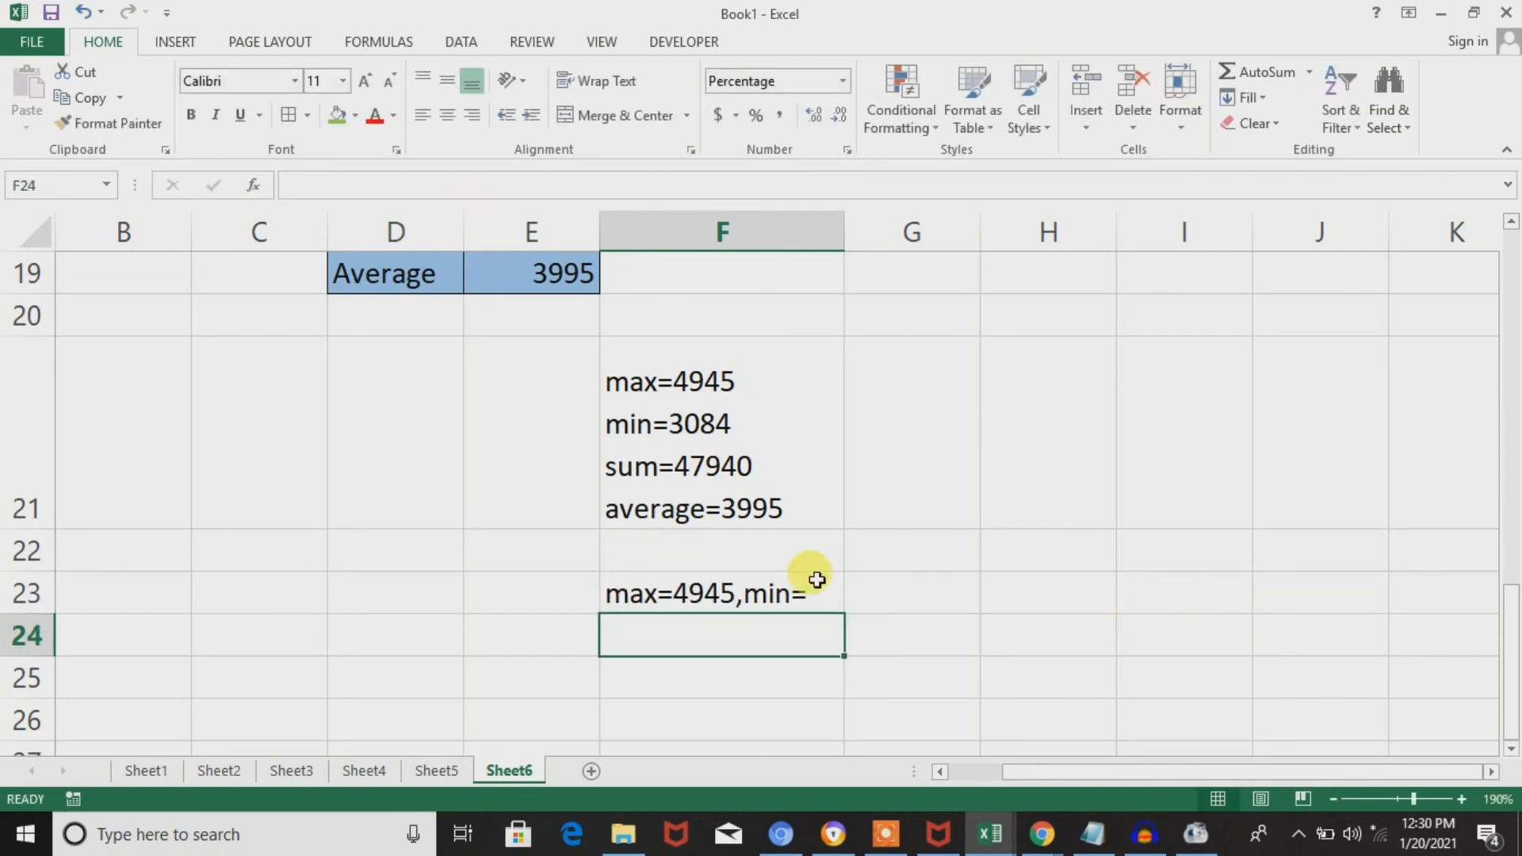
Add the MIN function directly after the last "=" text in the F23 CONCATENATE formula.
double_click(752, 604)
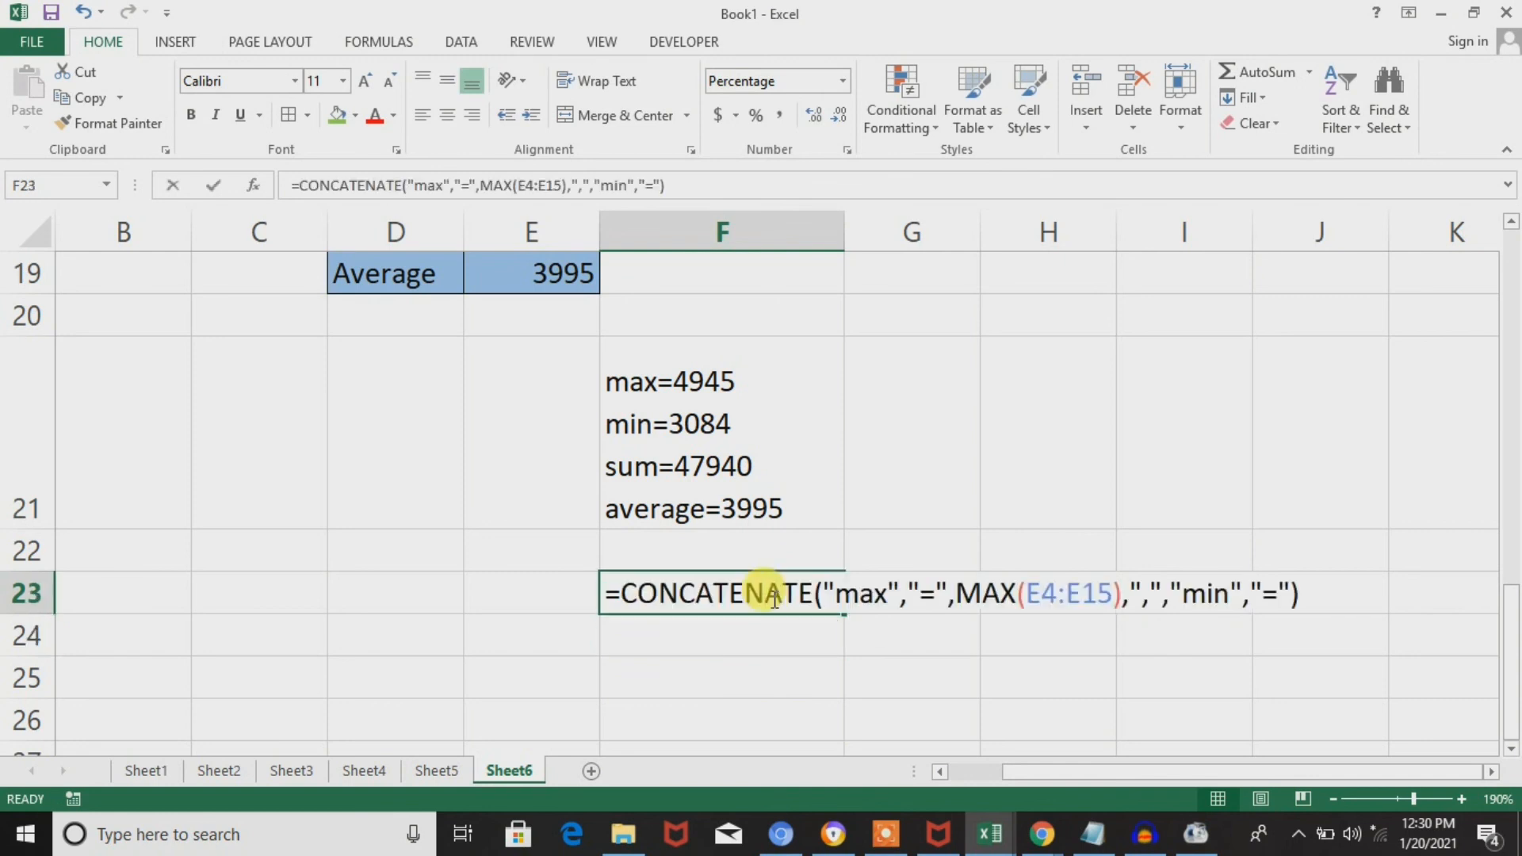
click(1297, 593)
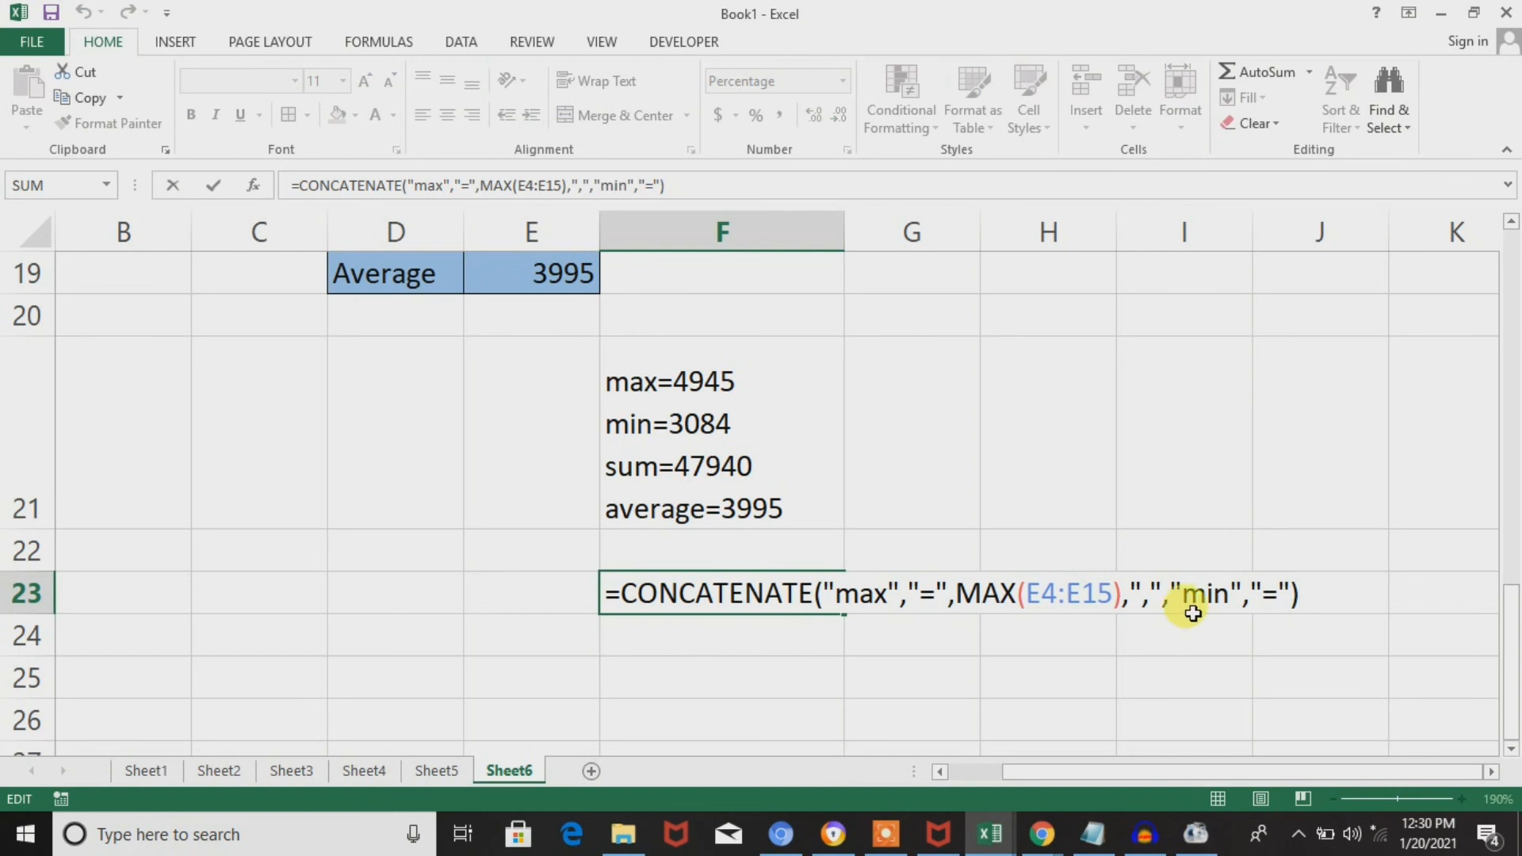
click(1290, 593)
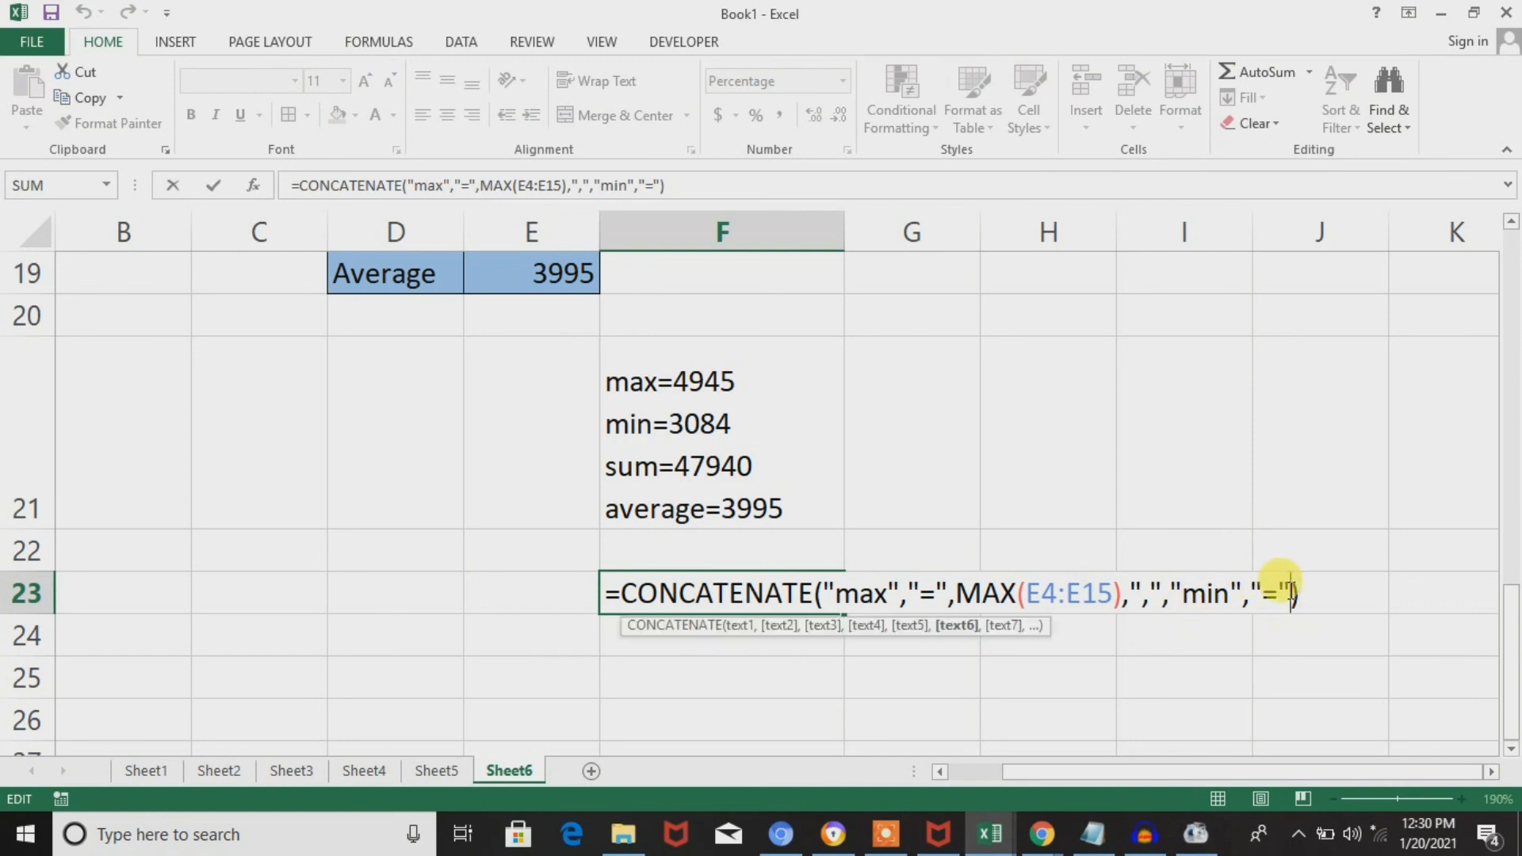
text(min)
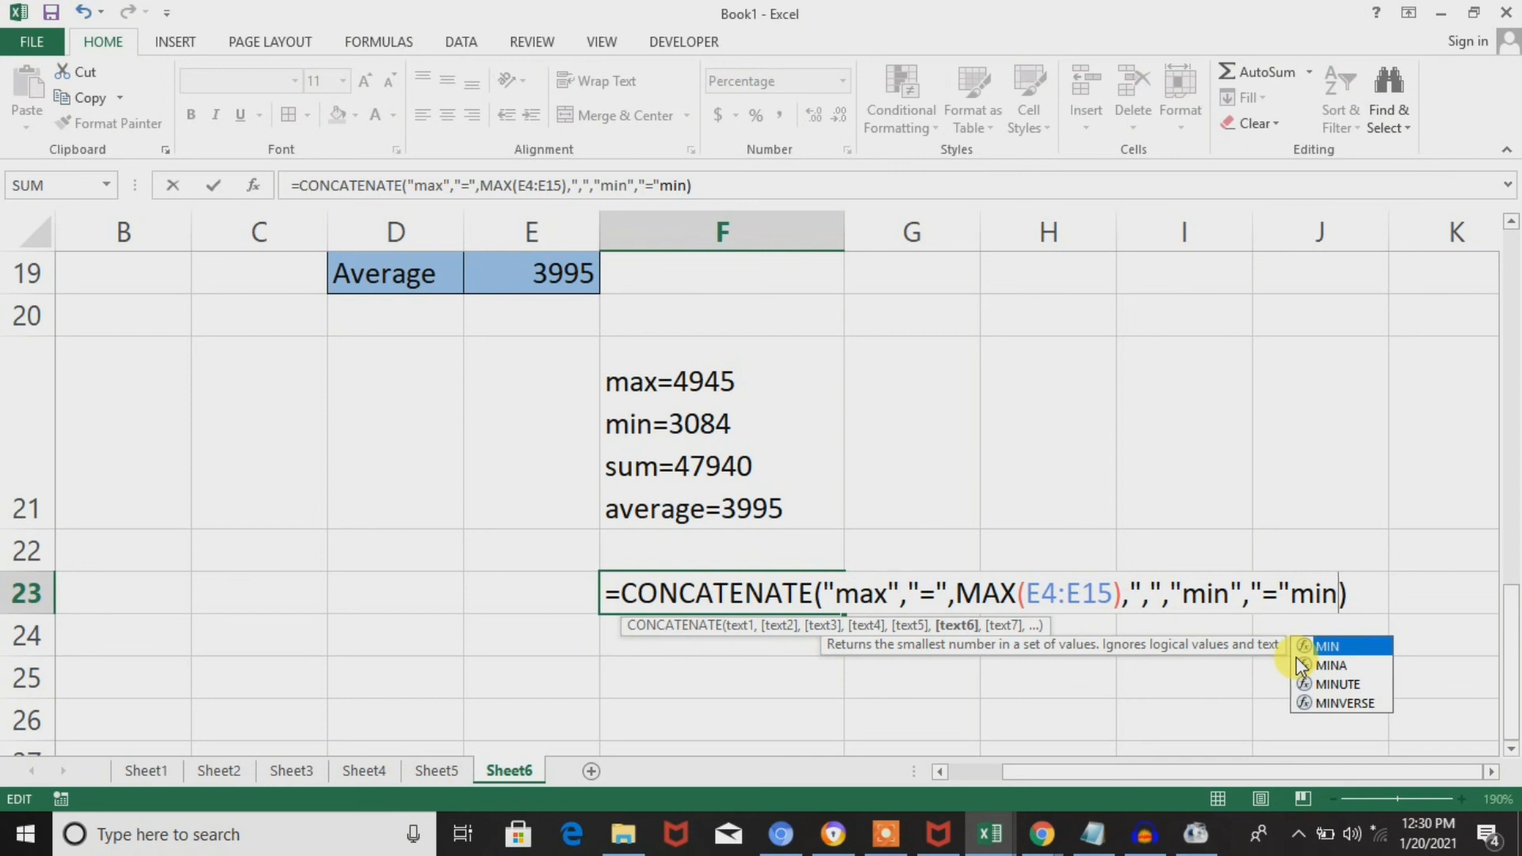
key(Tab)
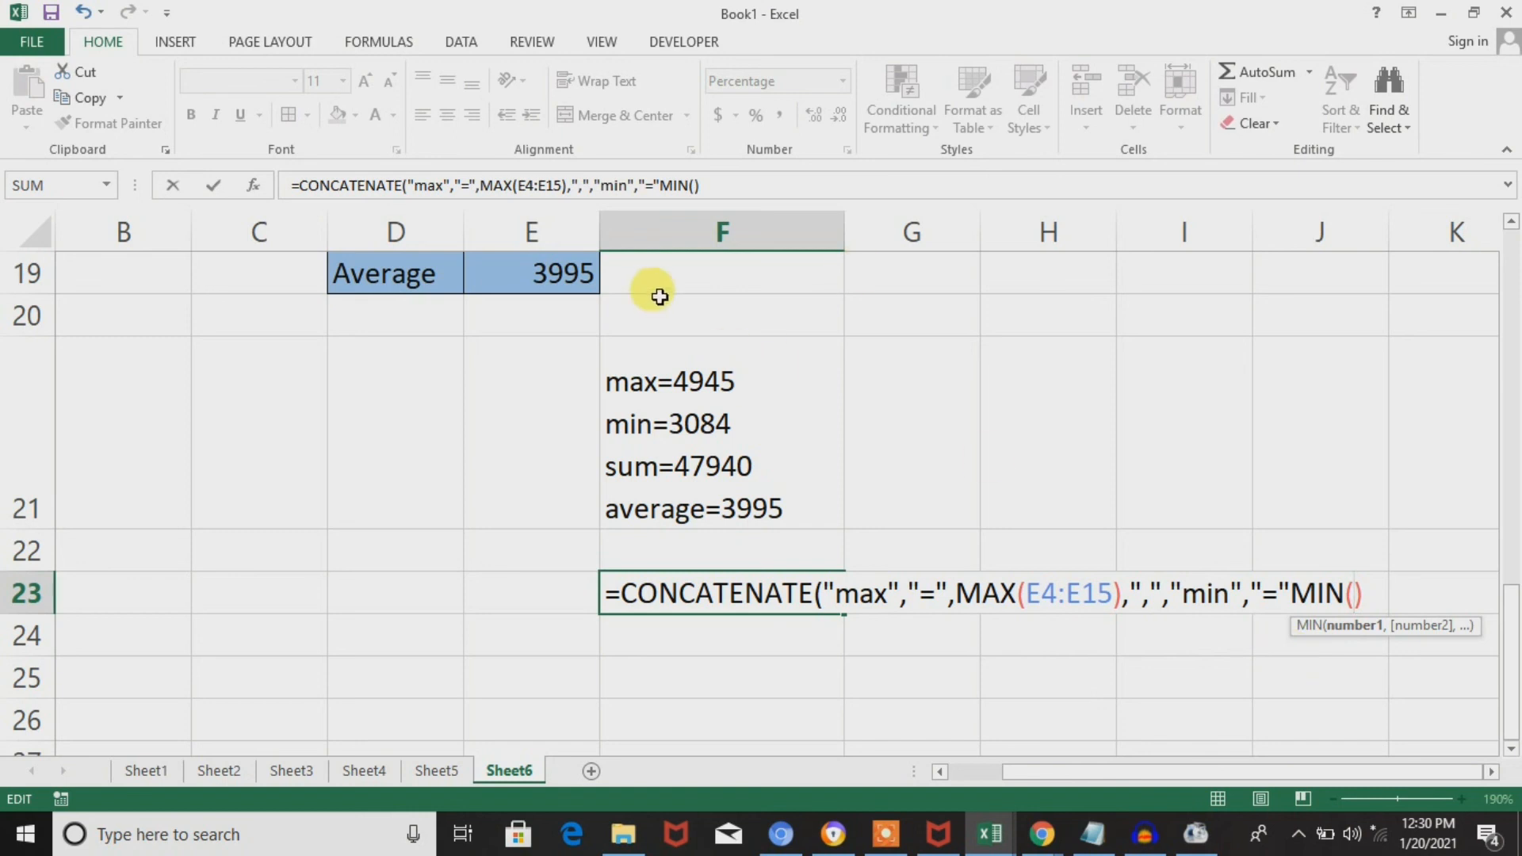
Use the monthly sales in E4:E15 as the range of MIN, close its parenthesis and try to enter the F23 formula.
click(726, 313)
key(Up)
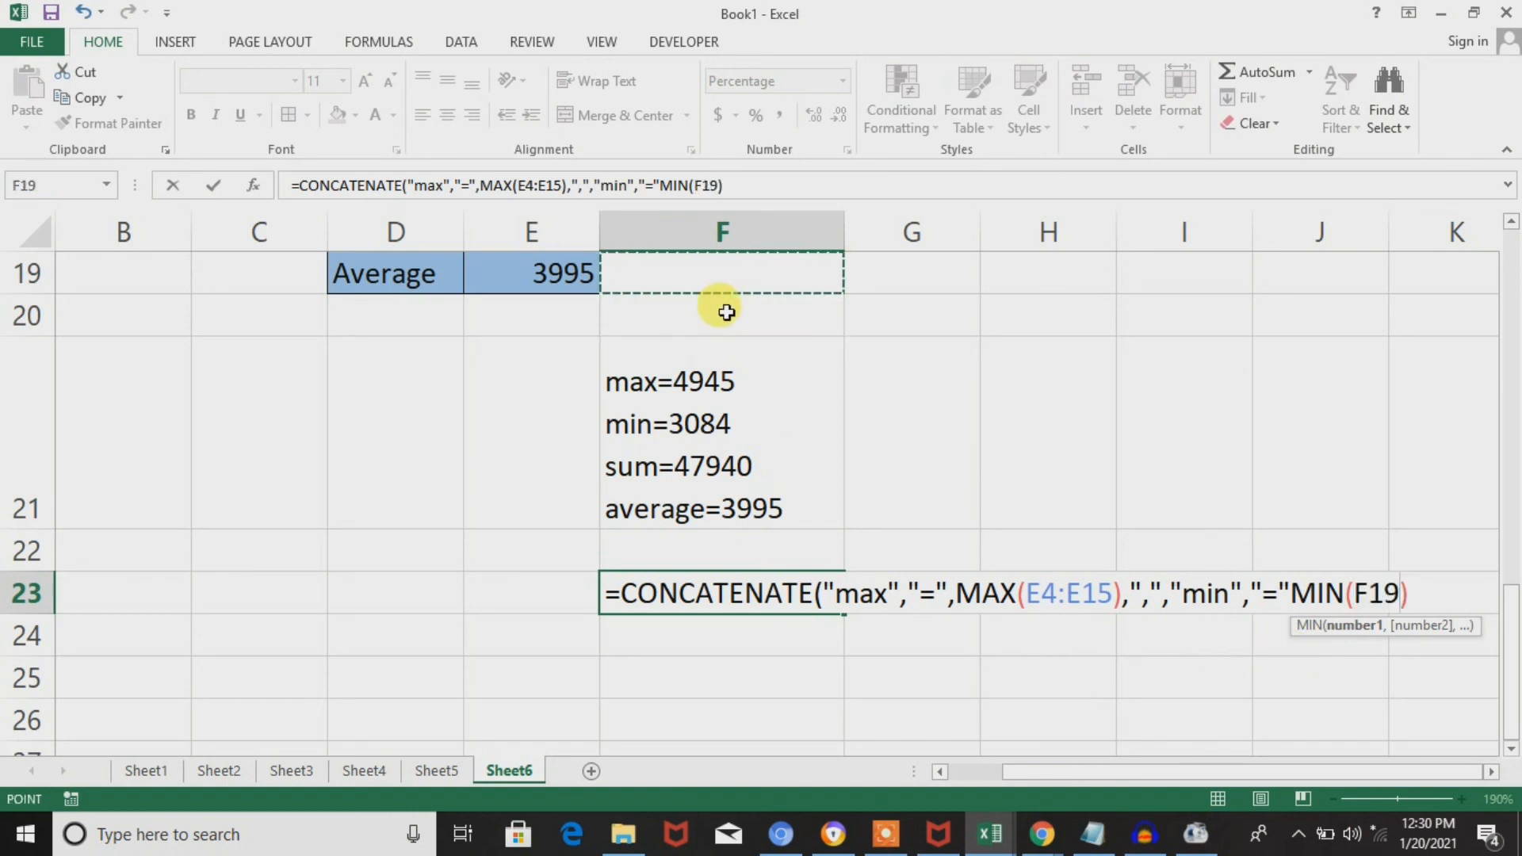
scroll(726, 312, up, 3)
click(726, 312)
key(Down)
key(Down)
key(Down)
key(Down)
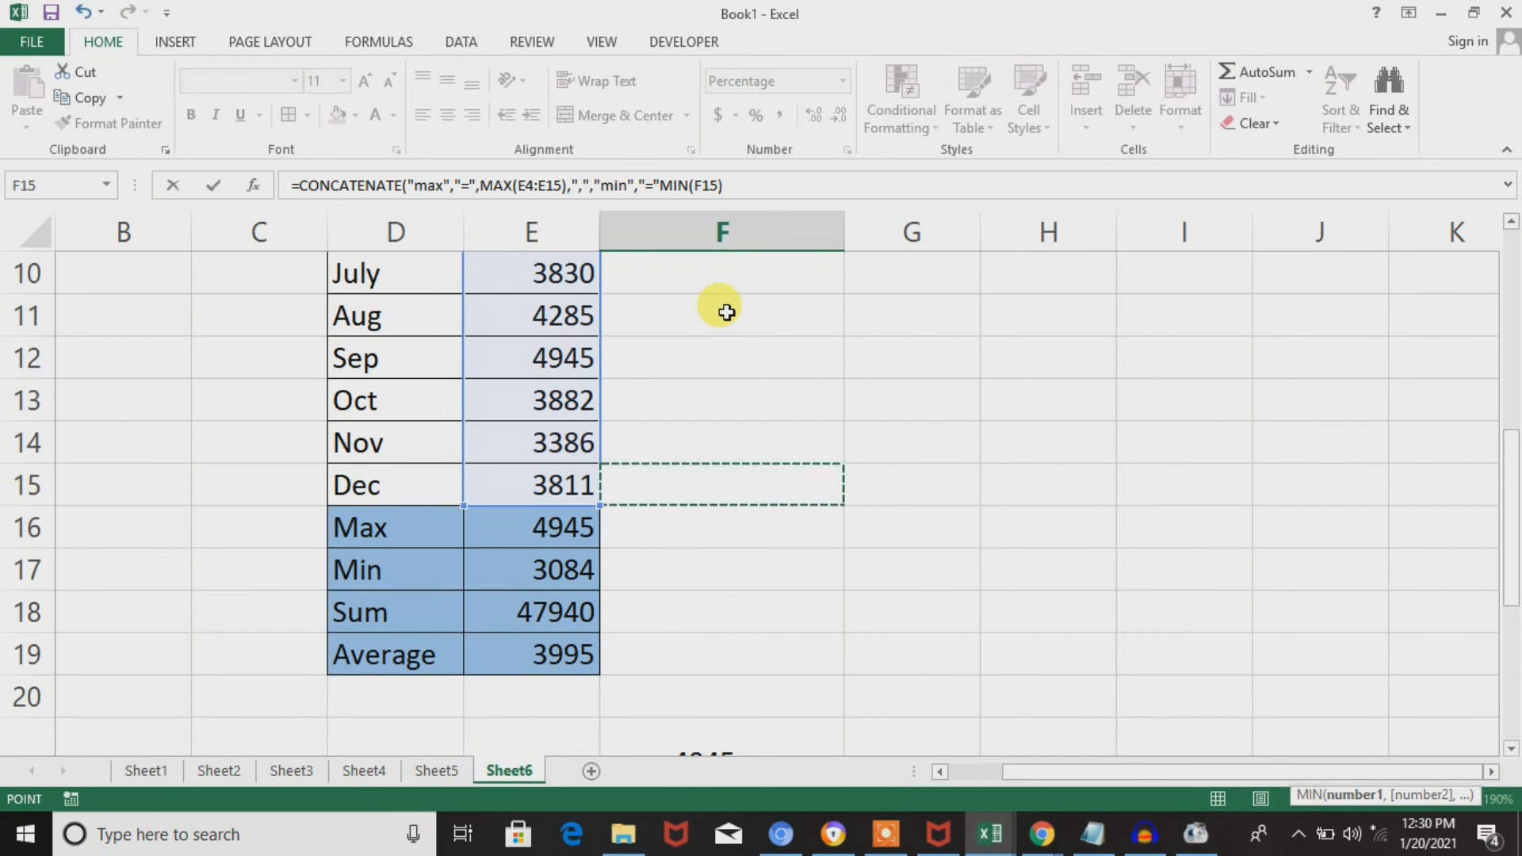
key(Left)
key(ctrl+shift+Up)
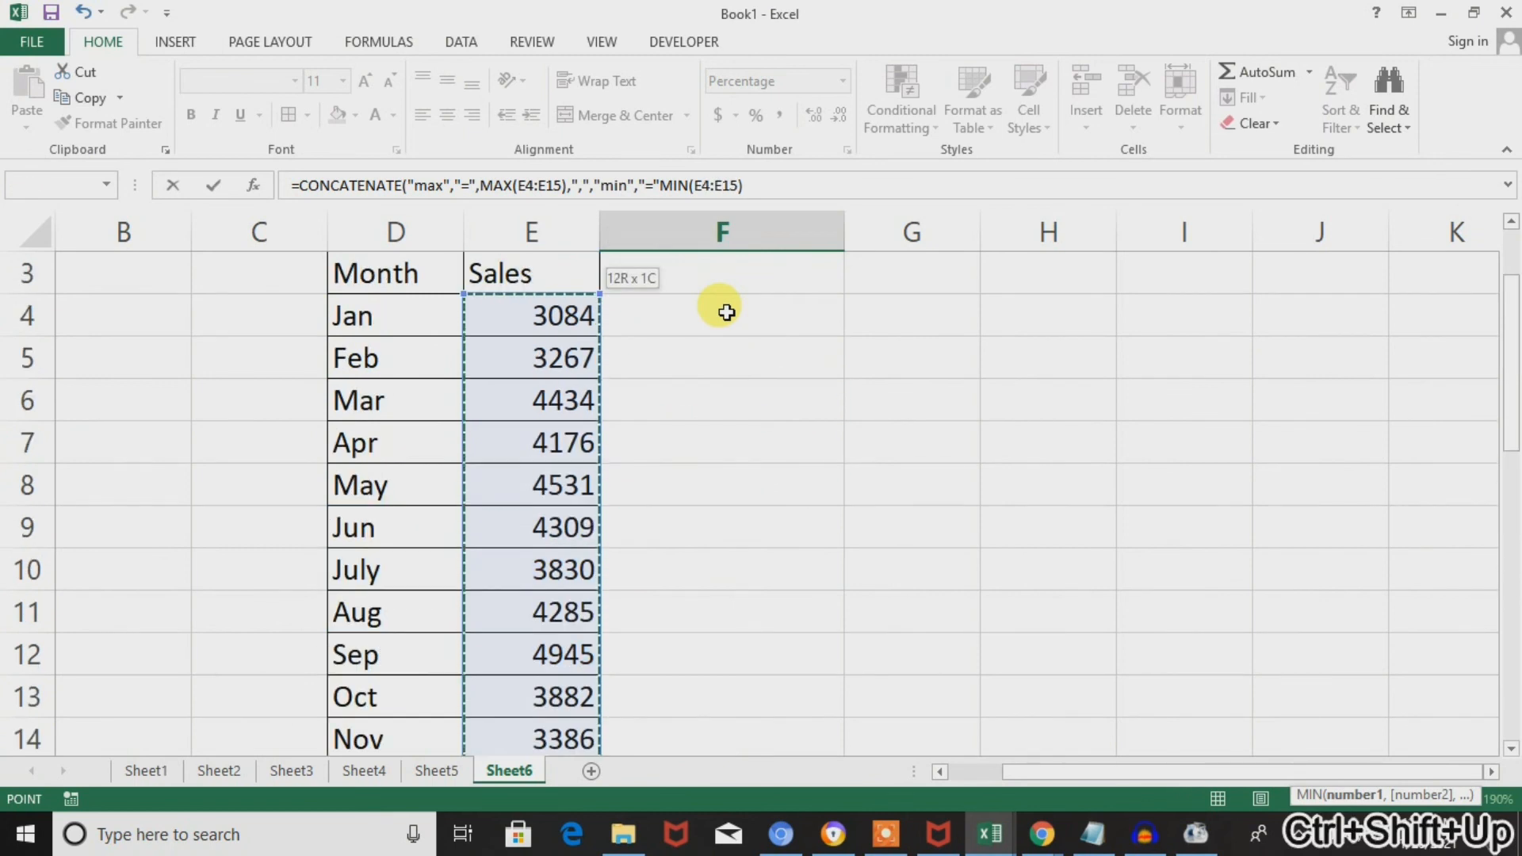
text())
key(Return)
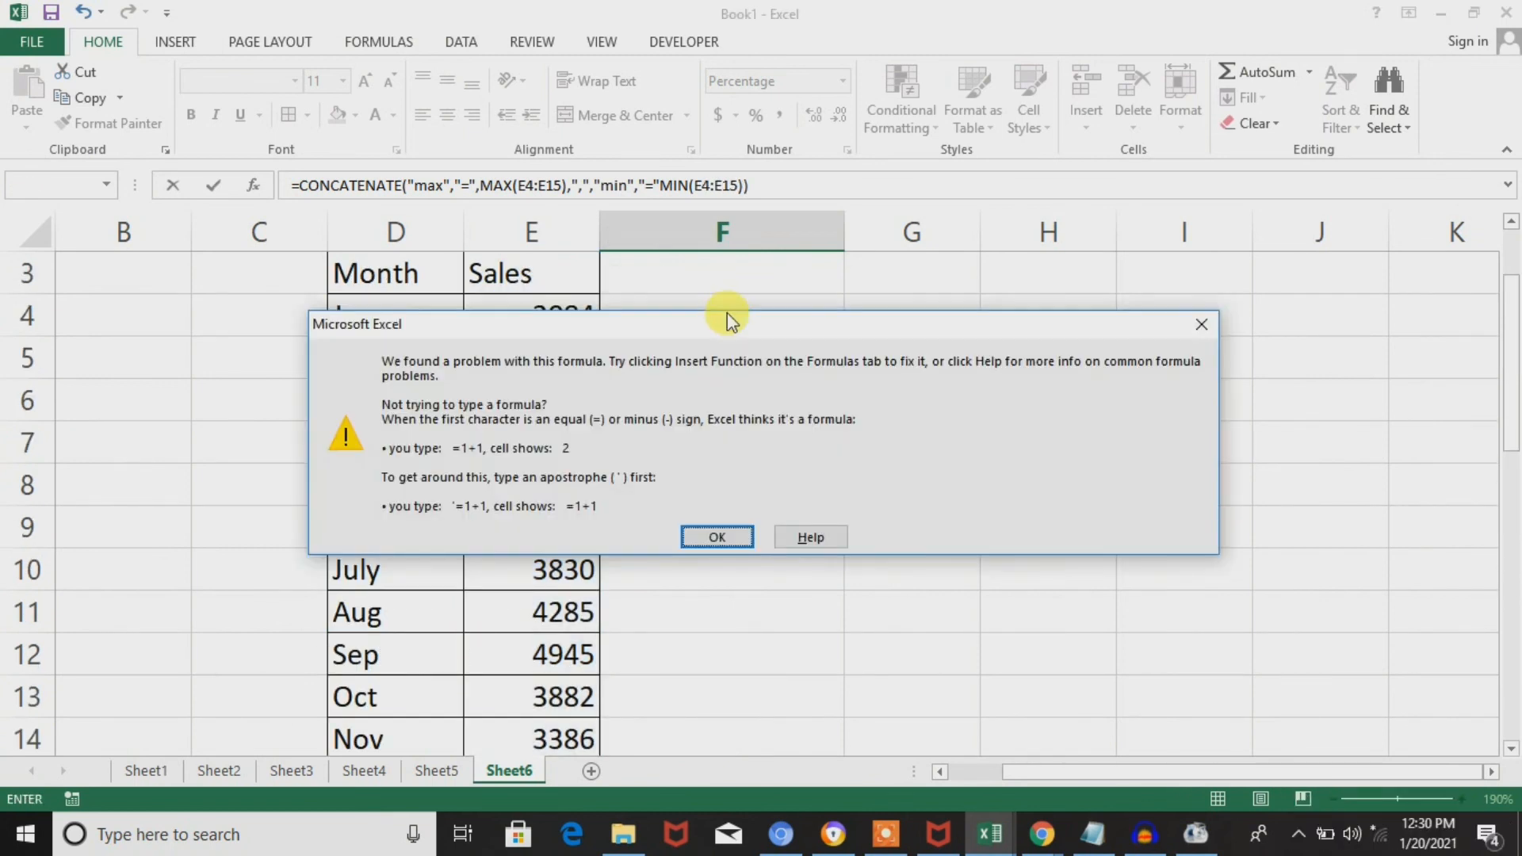
key(Return)
key(Return)
key(Return)
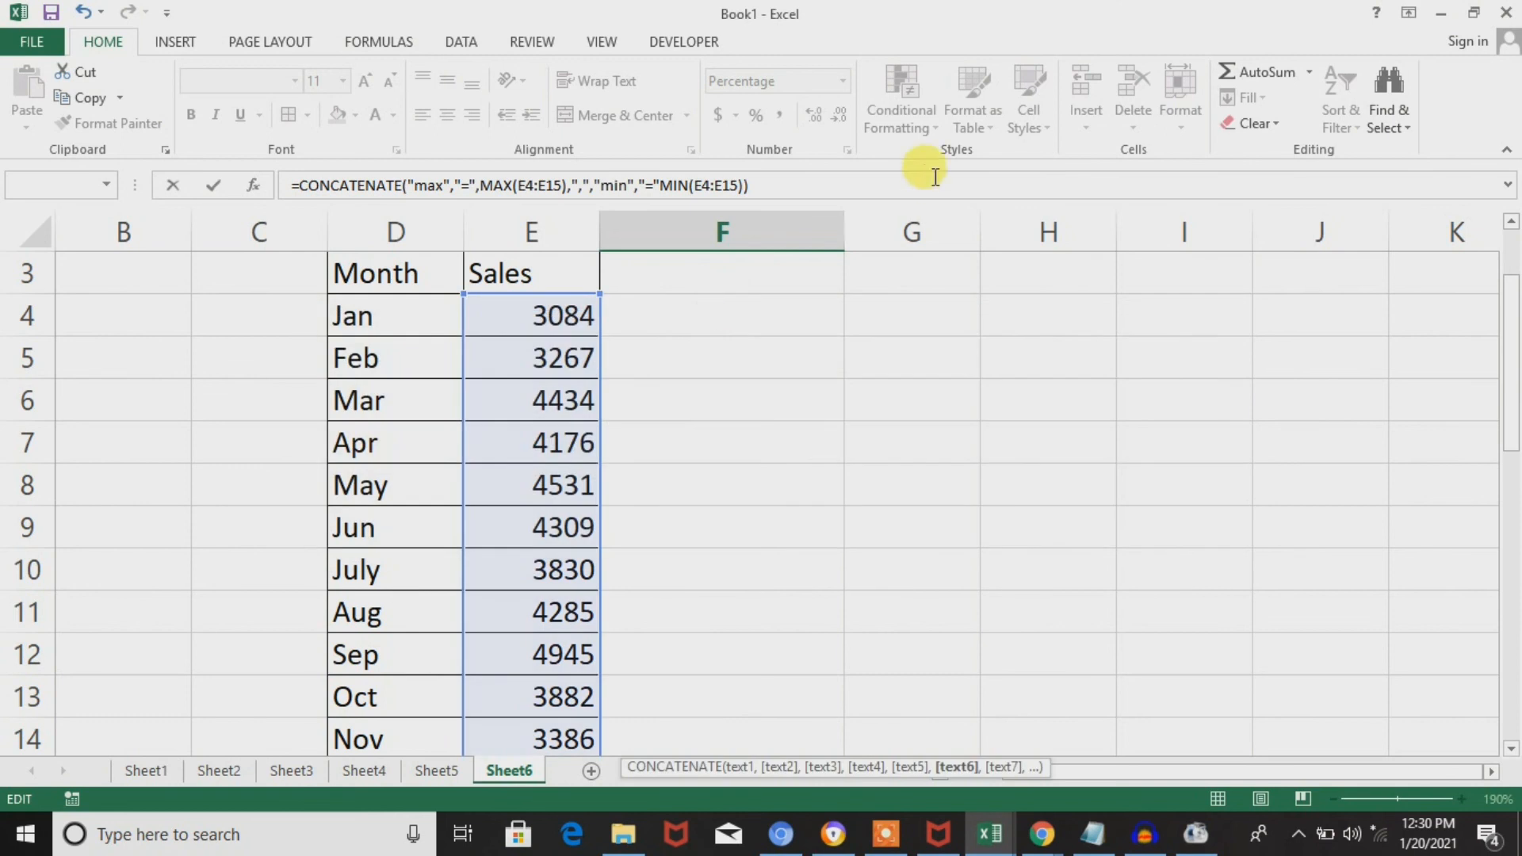
Insert the missing comma between "=" and MIN(E4:E15) in the CONCATENATE formula and enter it.
click(657, 188)
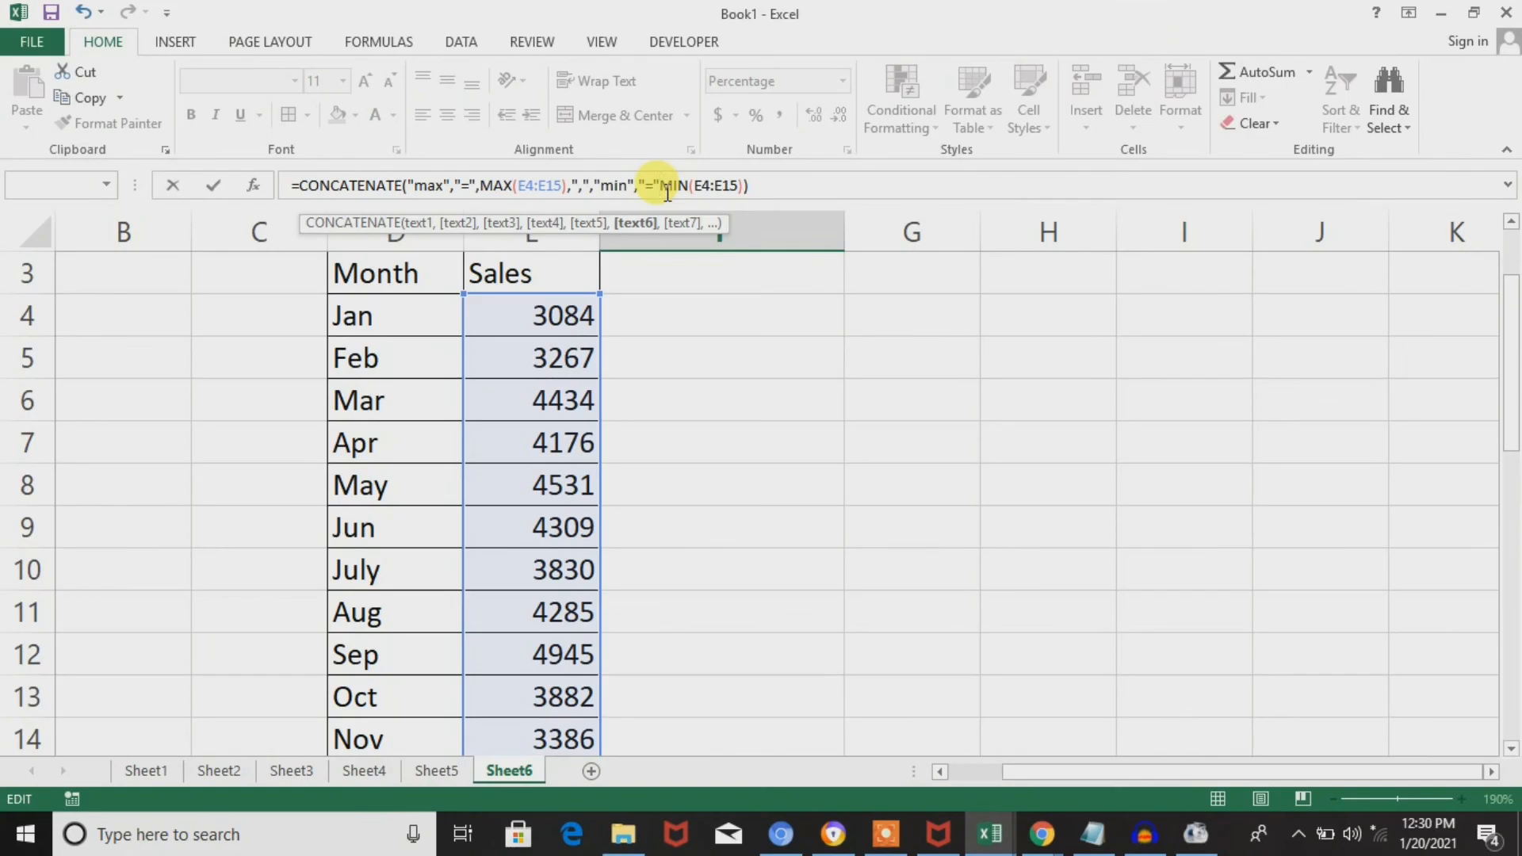
text(,)
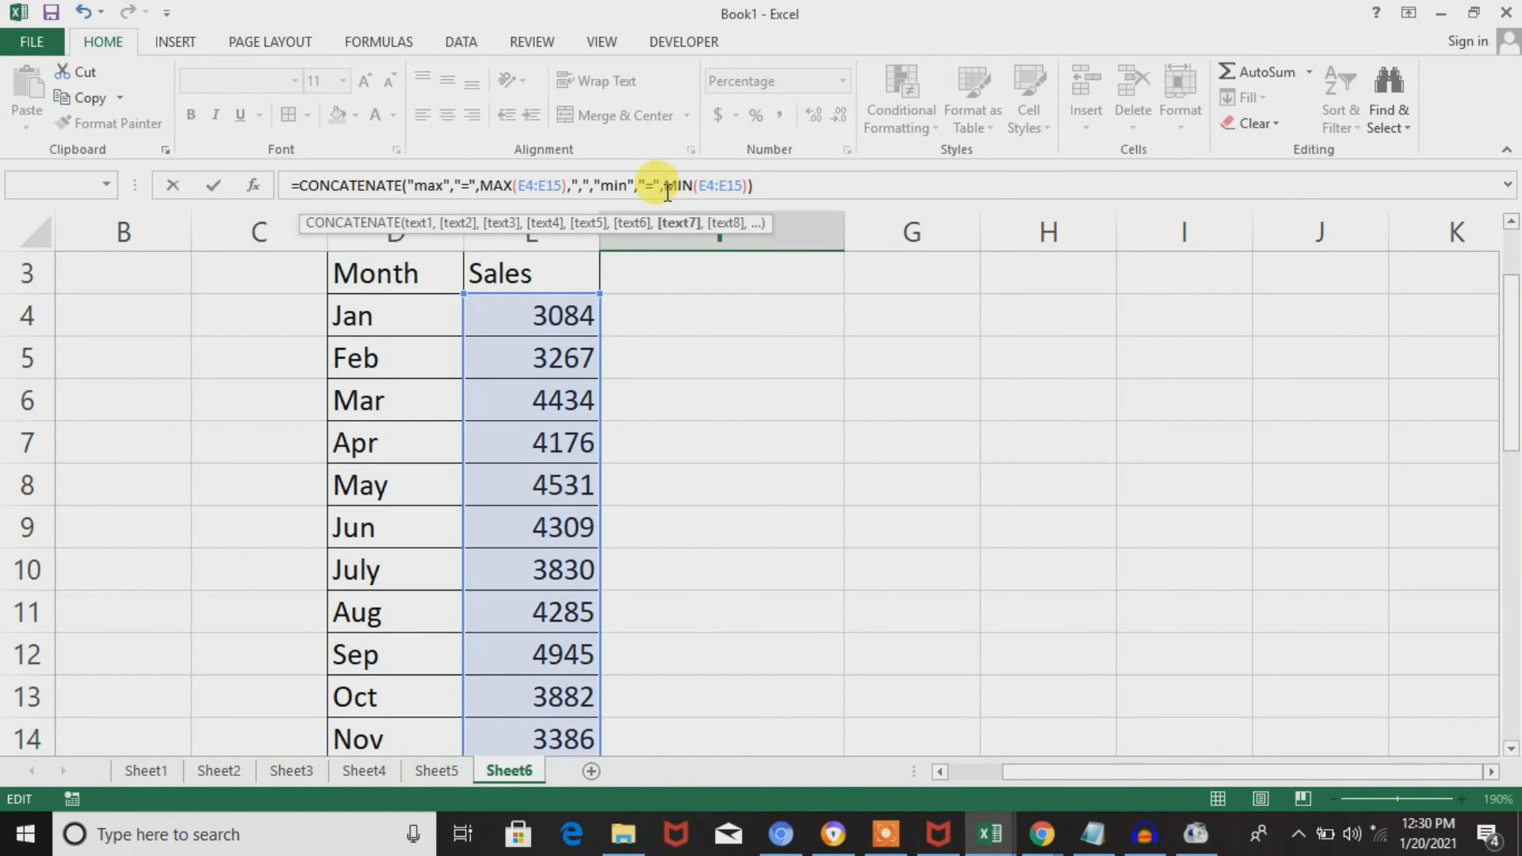
key(Return)
key(Return)
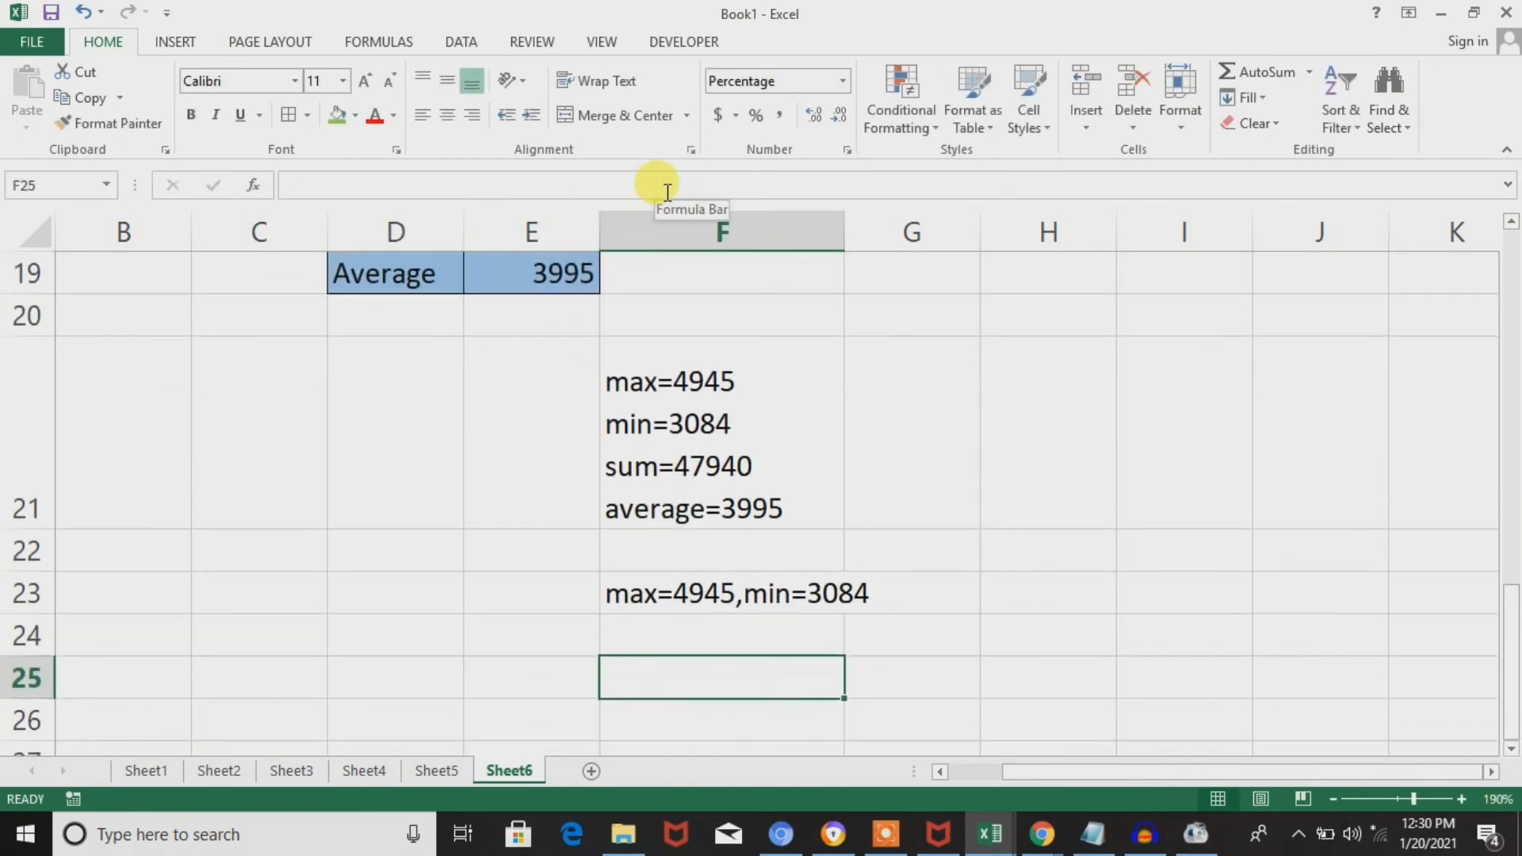
Append the text arguments "sum" and "=" after MIN(E4:E15) in the F23 CONCATENATE formula.
key(Up)
key(Up)
key(Up)
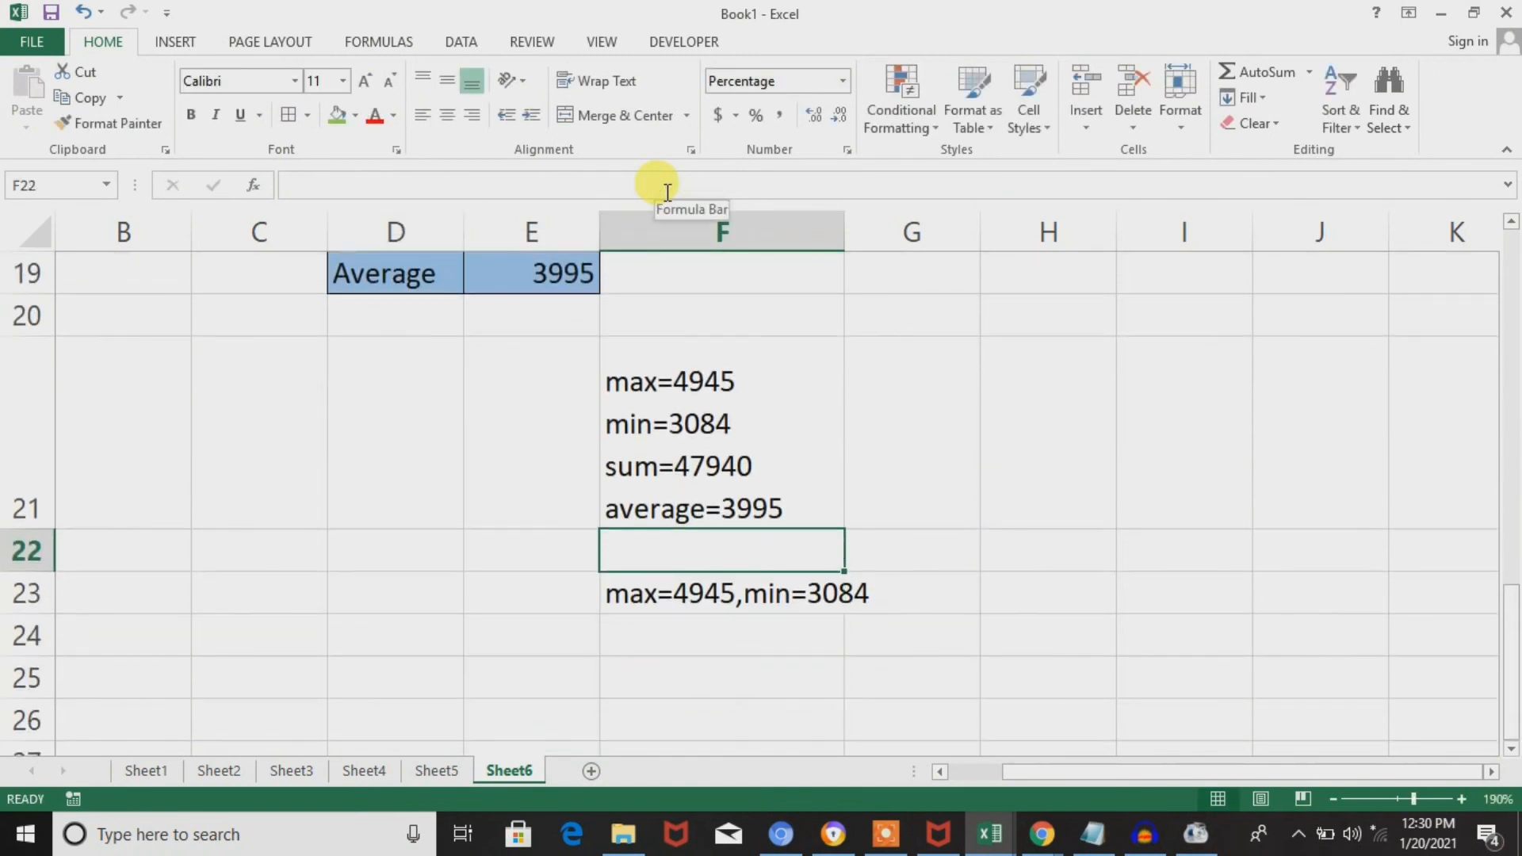
double_click(772, 599)
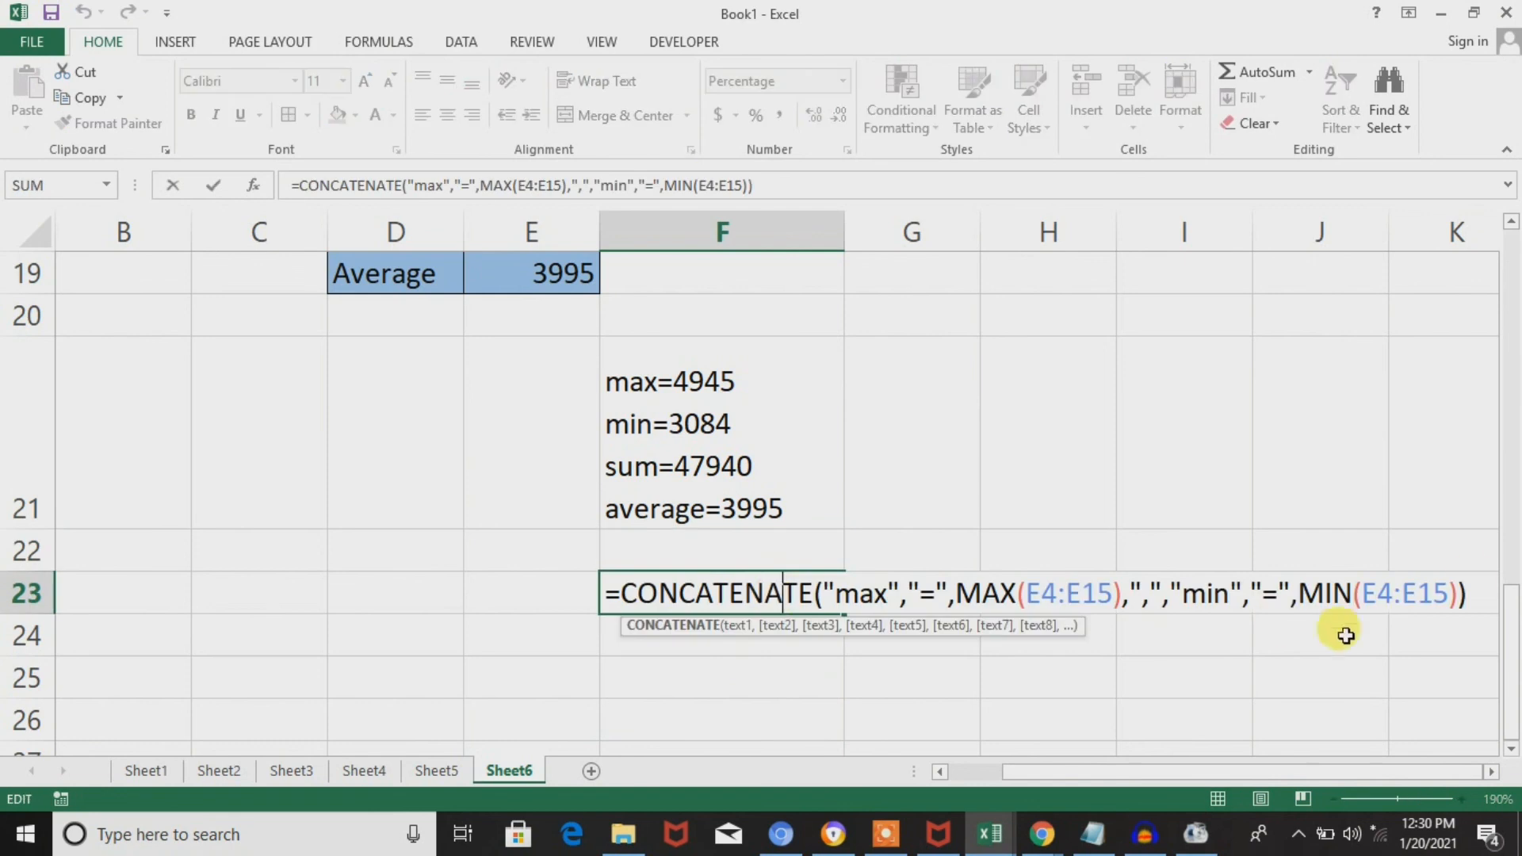
click(1460, 598)
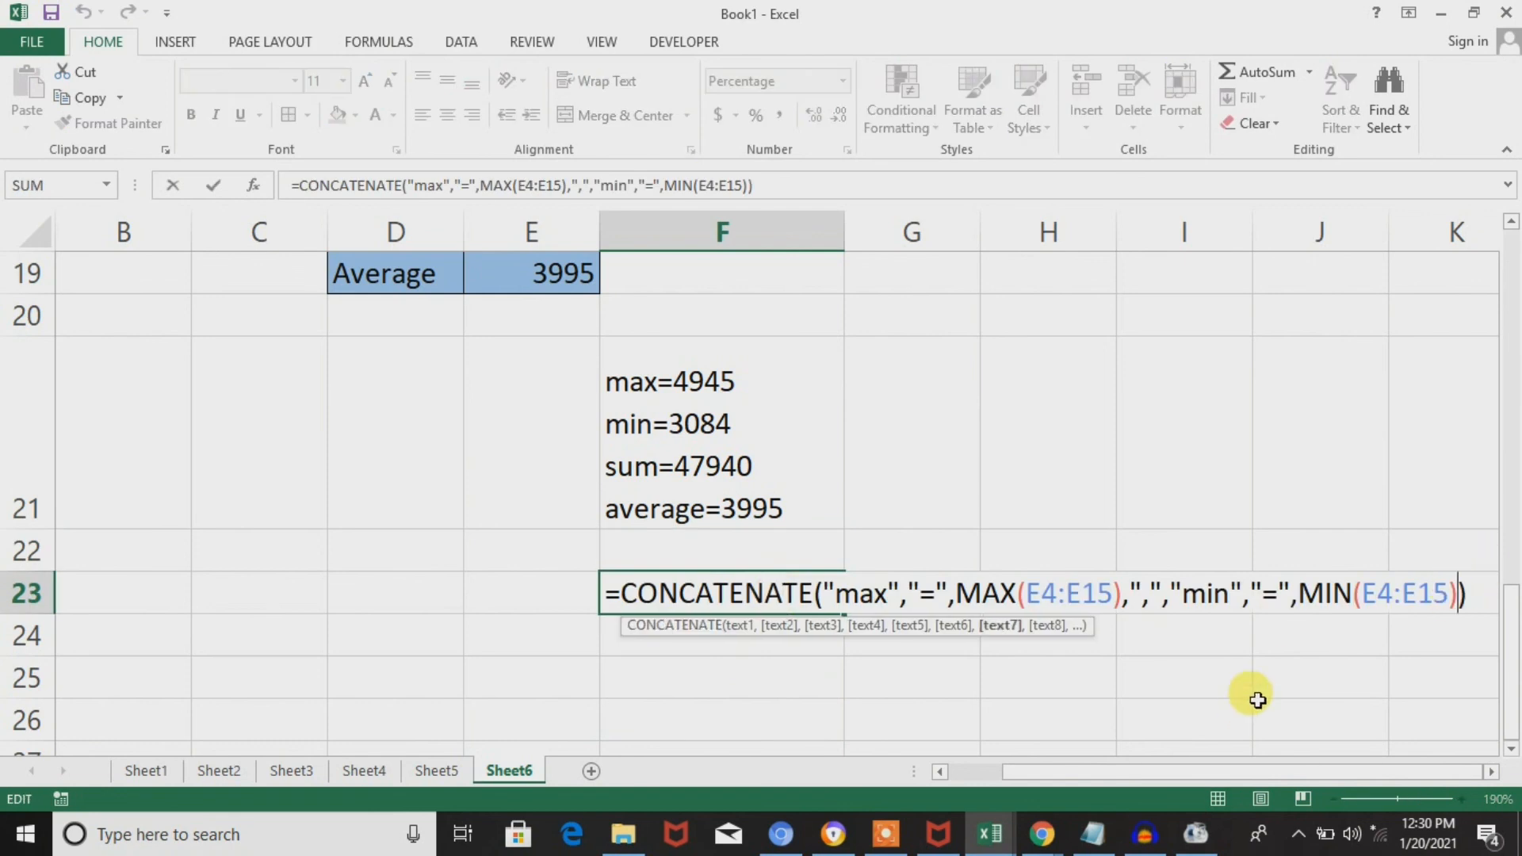
text(,)
text(um)
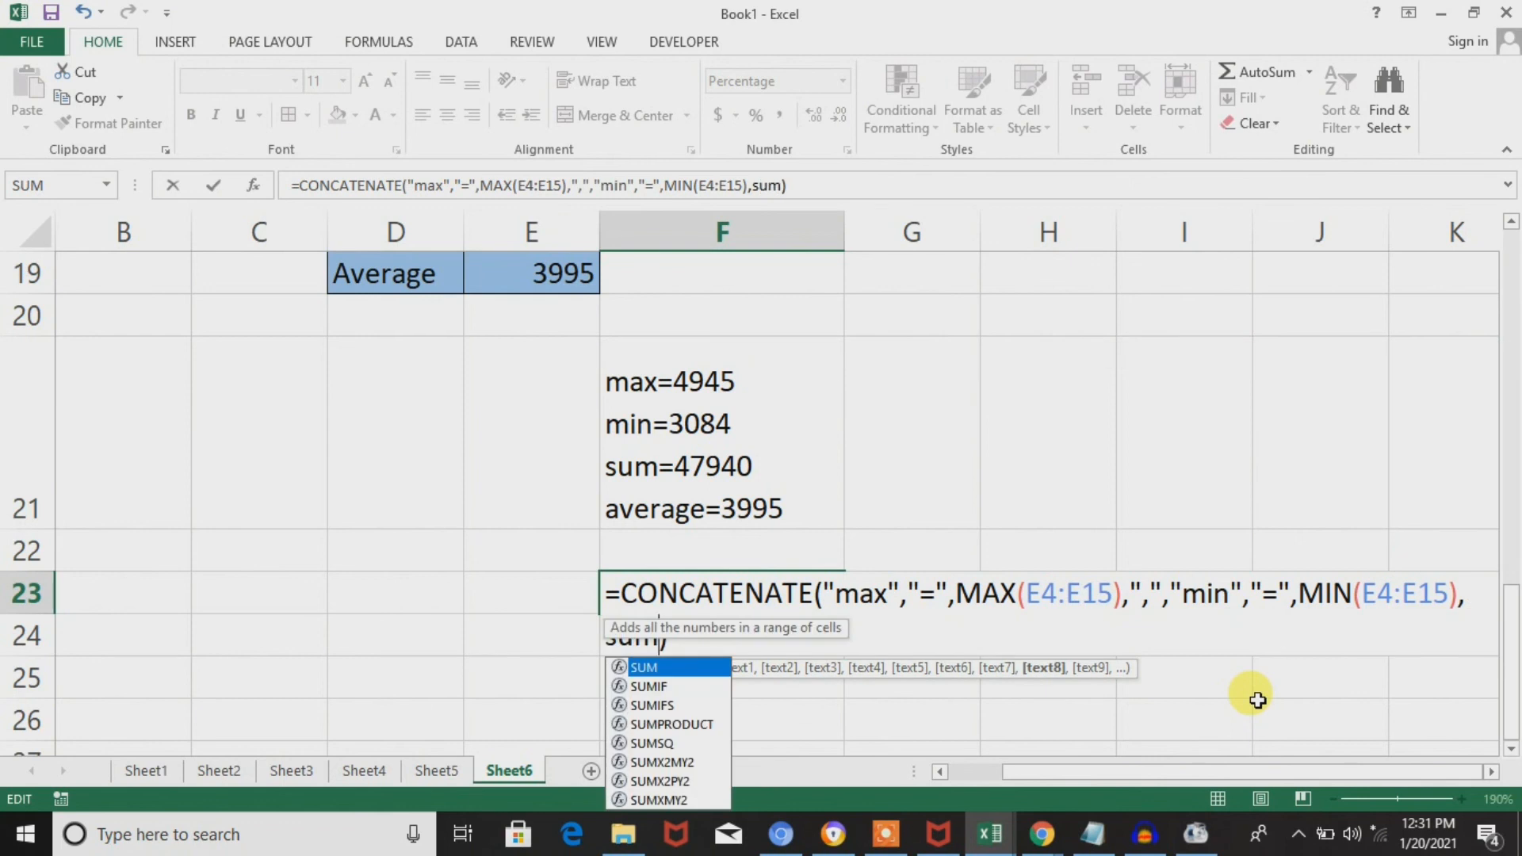
key(BackSpace)
key(BackSpace)
key(BackSpace)
key(Right)
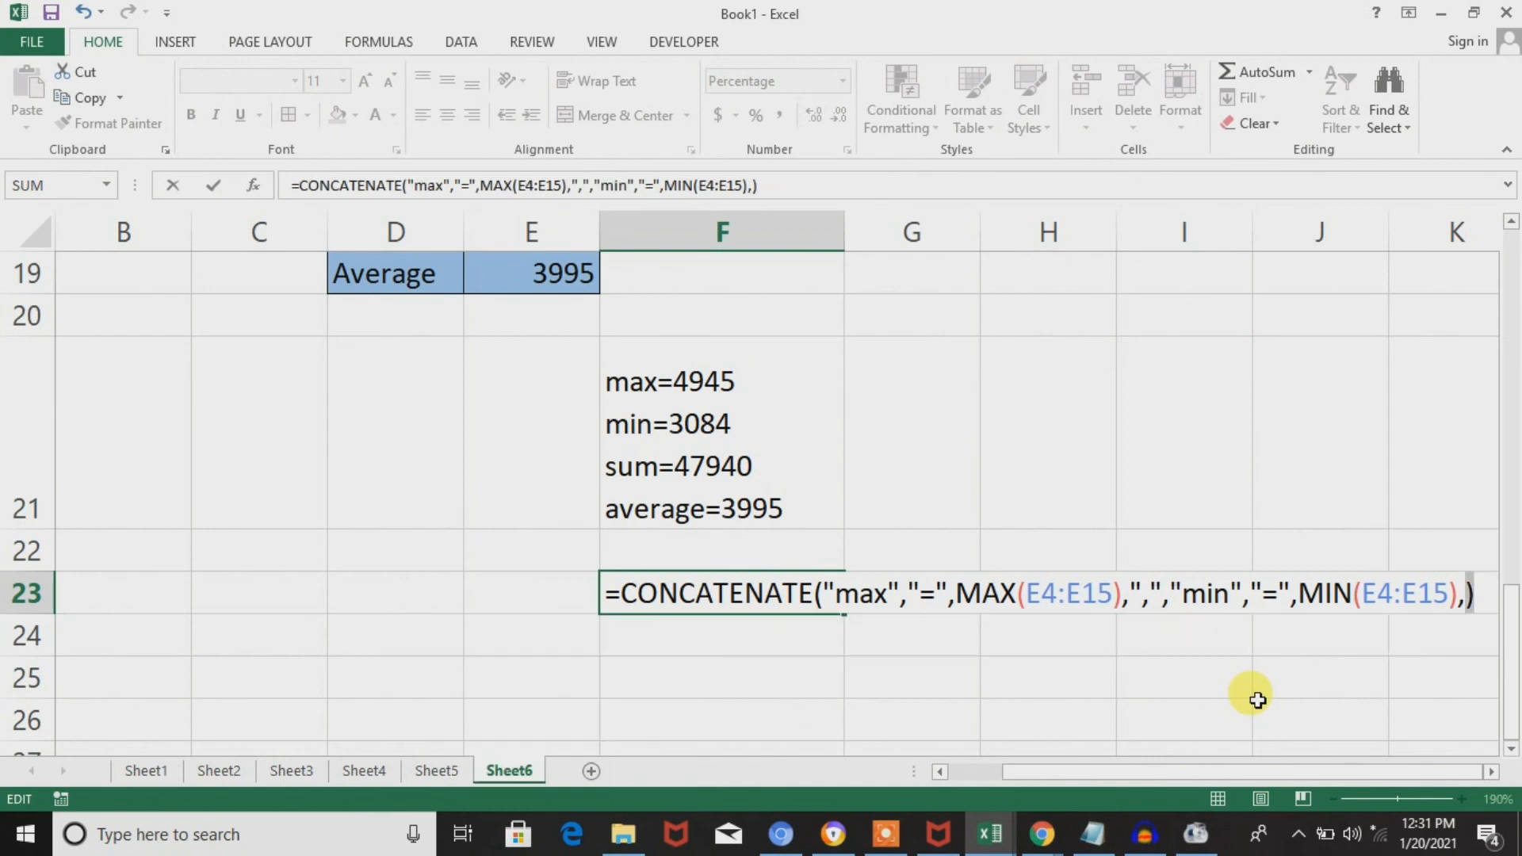
key(BackSpace)
text(")
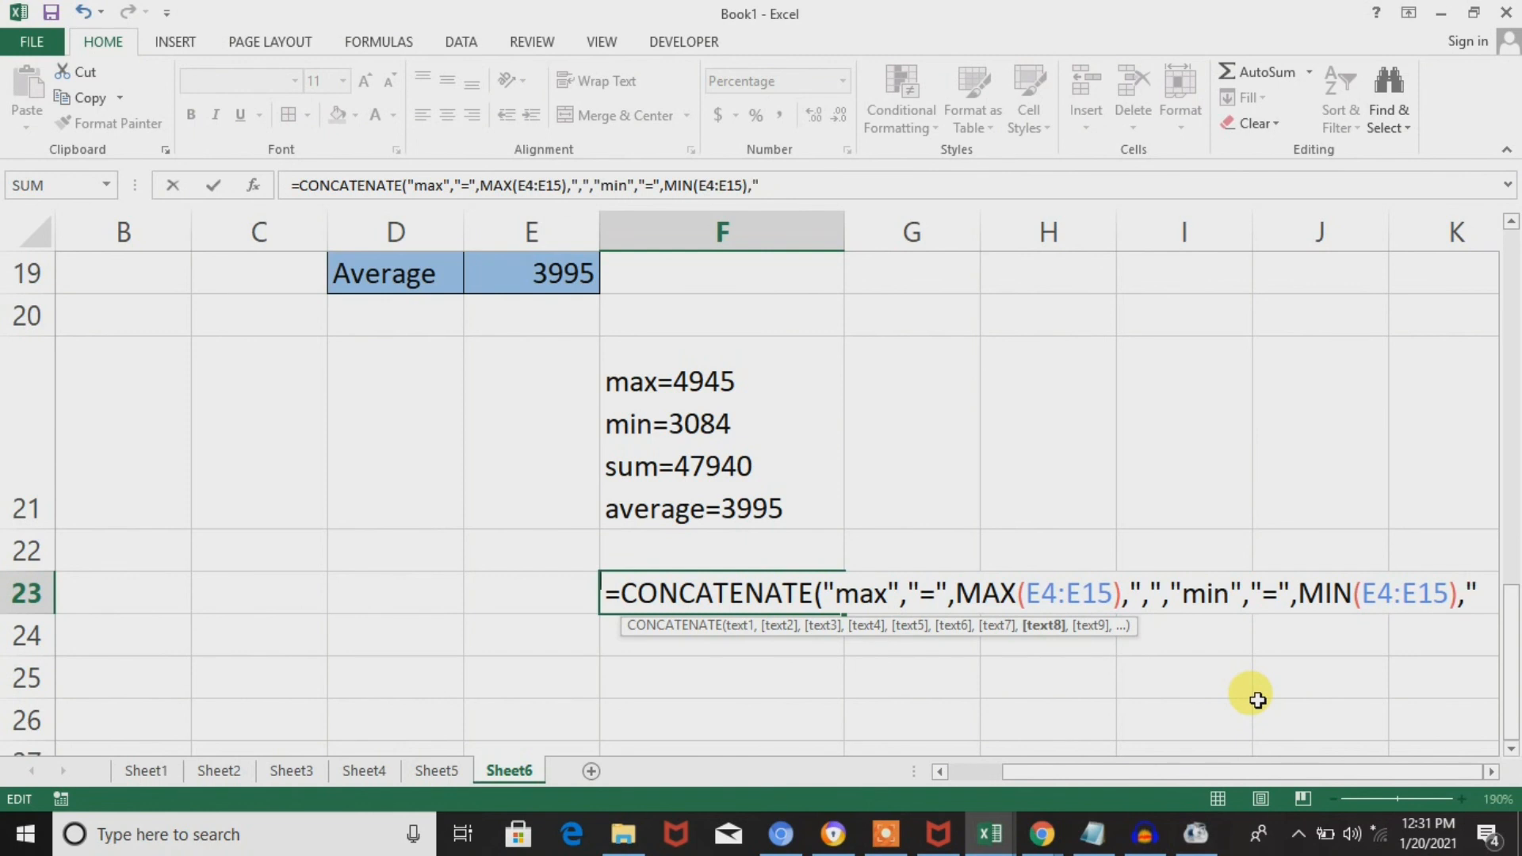
key(BackSpace)
text(sum)
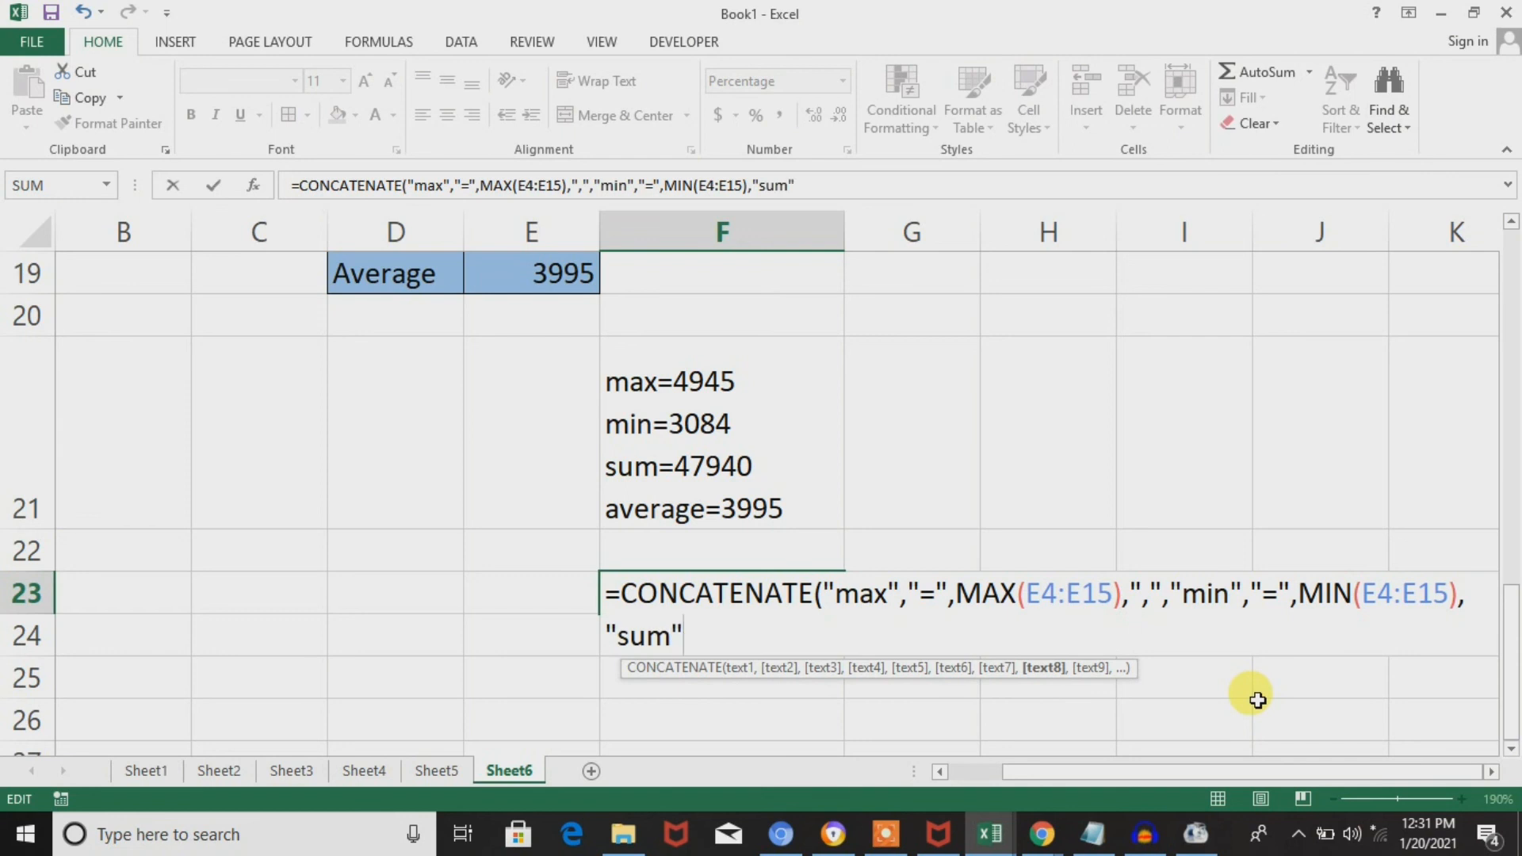
text(,"=)
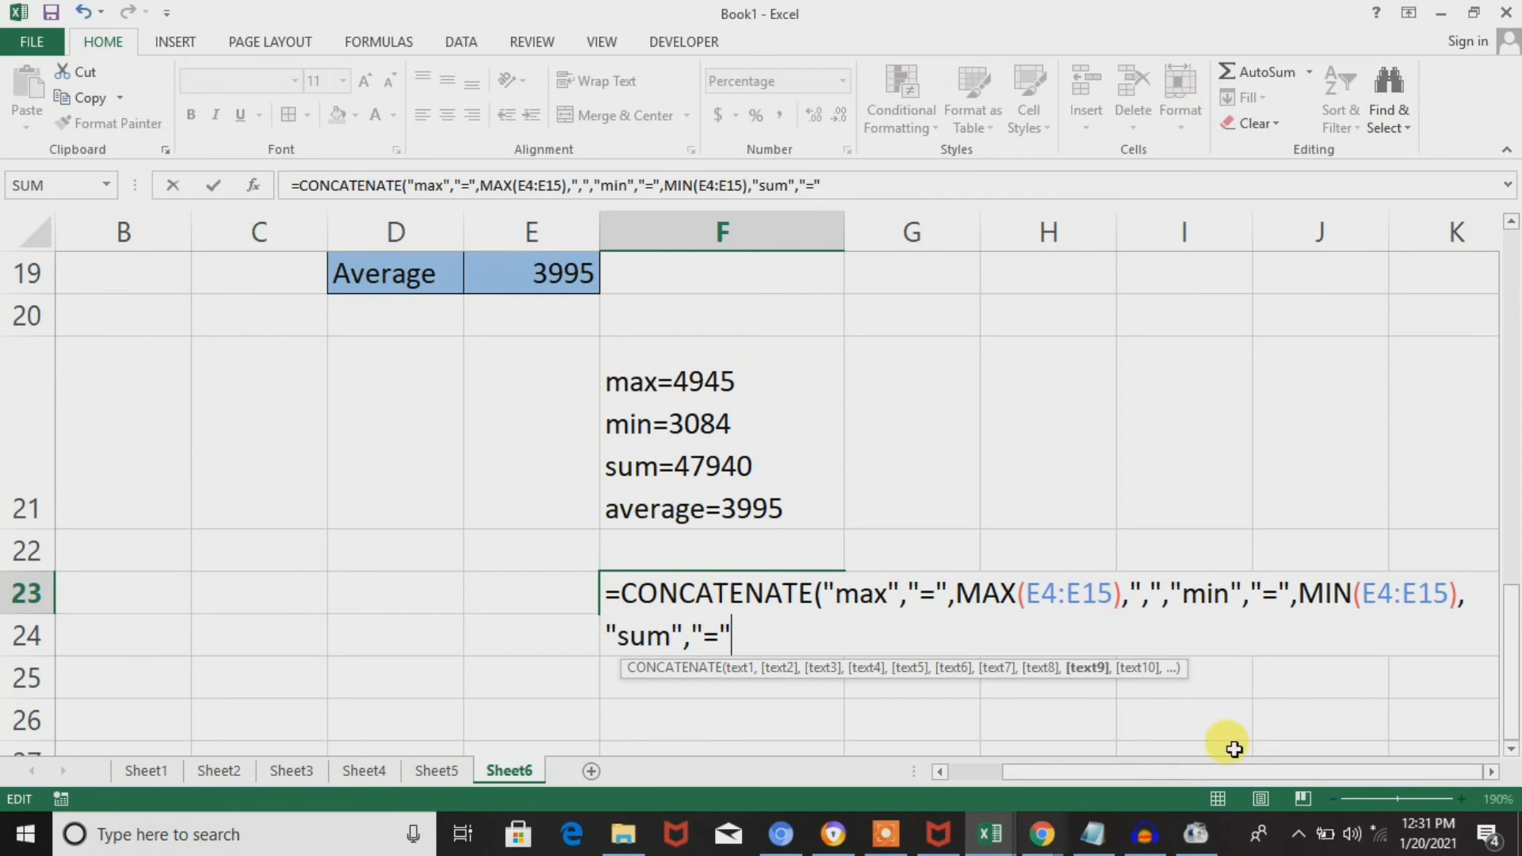
text(m)
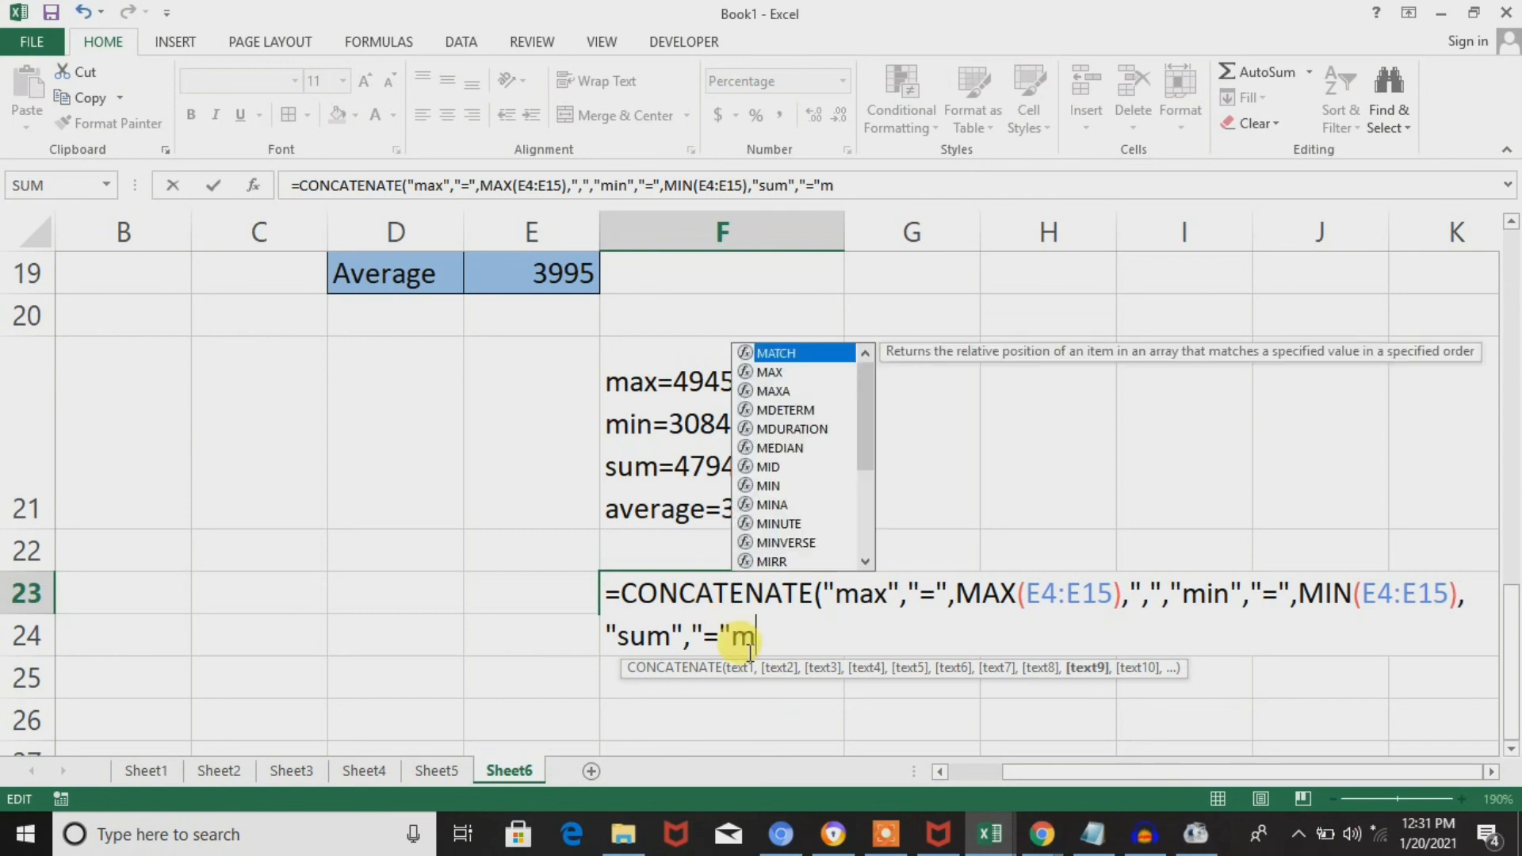
key(BackSpace)
text(,sum()
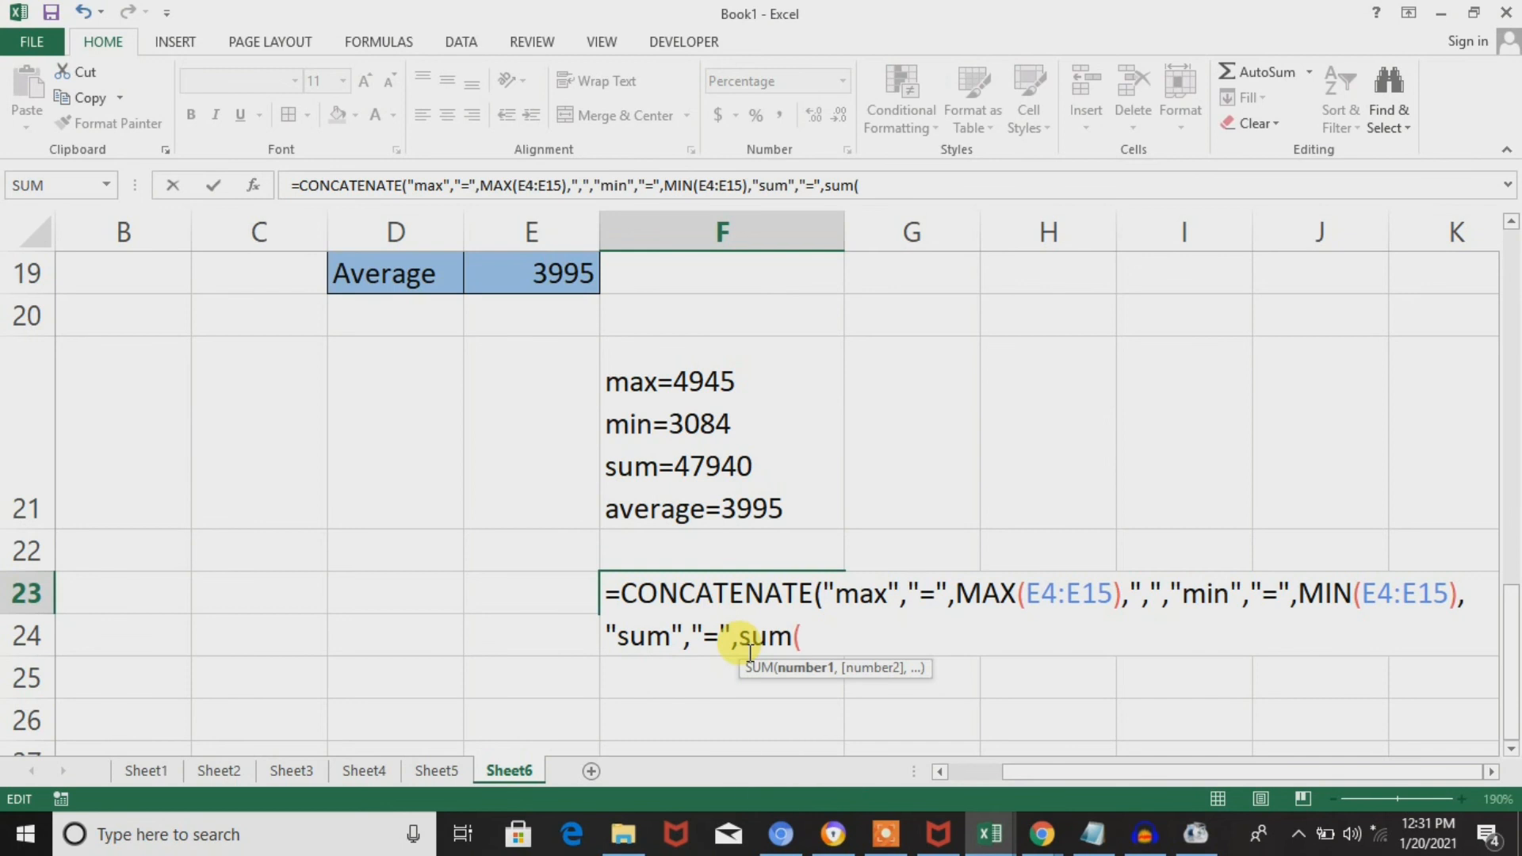
Add SUM over the monthly sales E4:E15 as the last argument of the F23 formula and enter it.
click(751, 494)
key(ctrl+Up)
key(Left)
key(Down)
key(Down)
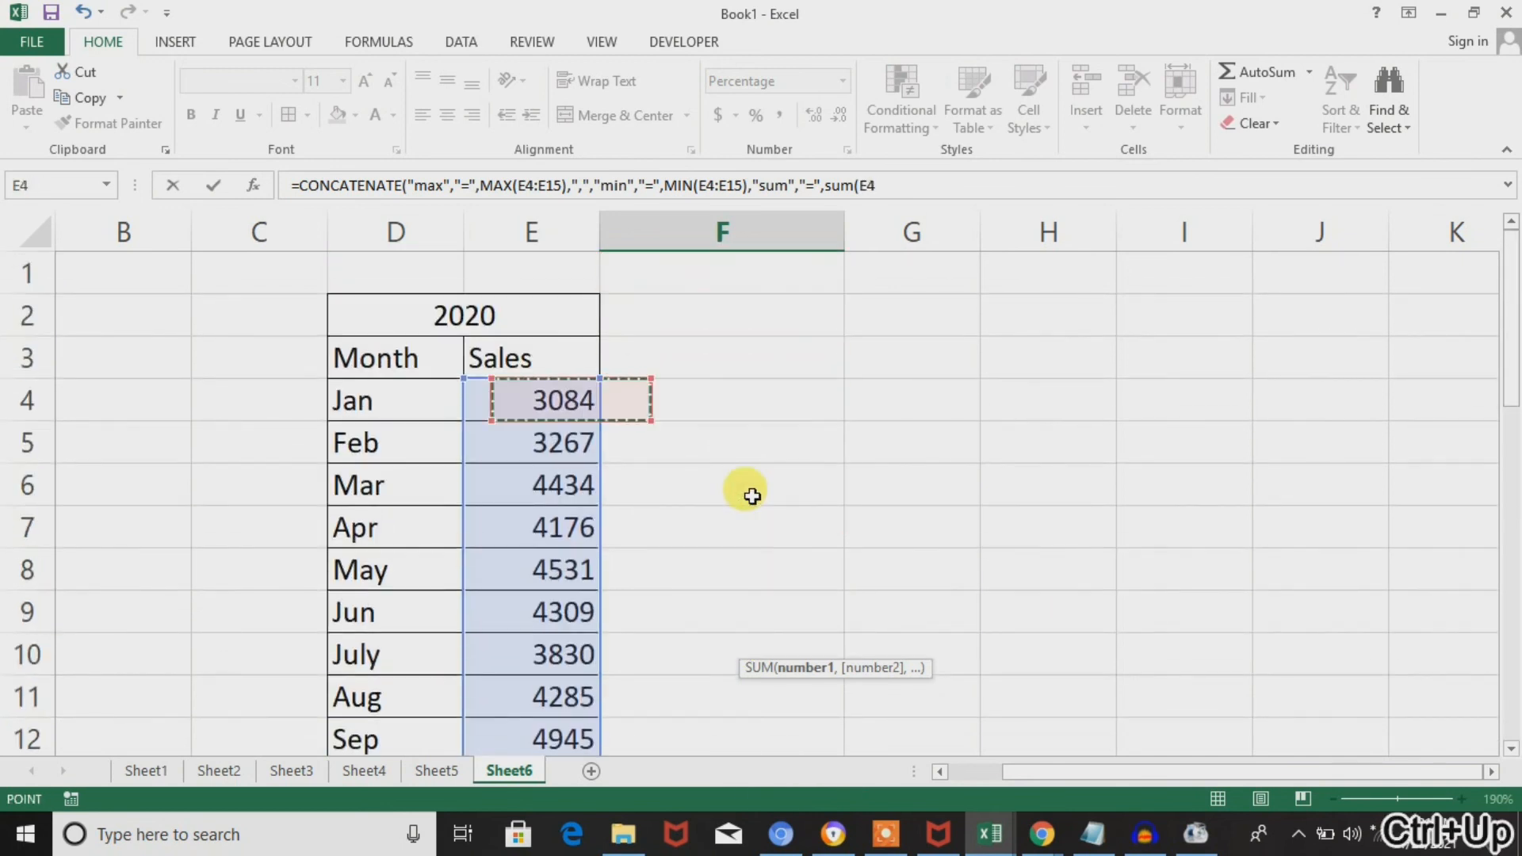
key(shift+Down)
key(shift+Down)
key(shift+Down)
key(shift+Down)
key(shift+Down)
key(shift+Down)
key(shift+Down)
key(shift+Down)
key(shift+Down)
key(shift+Down)
key(shift+Down)
key(shift+Down)
key(shift+Down)
key(shift+Down)
key(shift+Down)
key(shift+Down)
key(shift+Down)
key(shift+Down)
key(shift+Down)
key(shift+Down)
key(shift+Down)
key(shift+Down)
key(shift+Down)
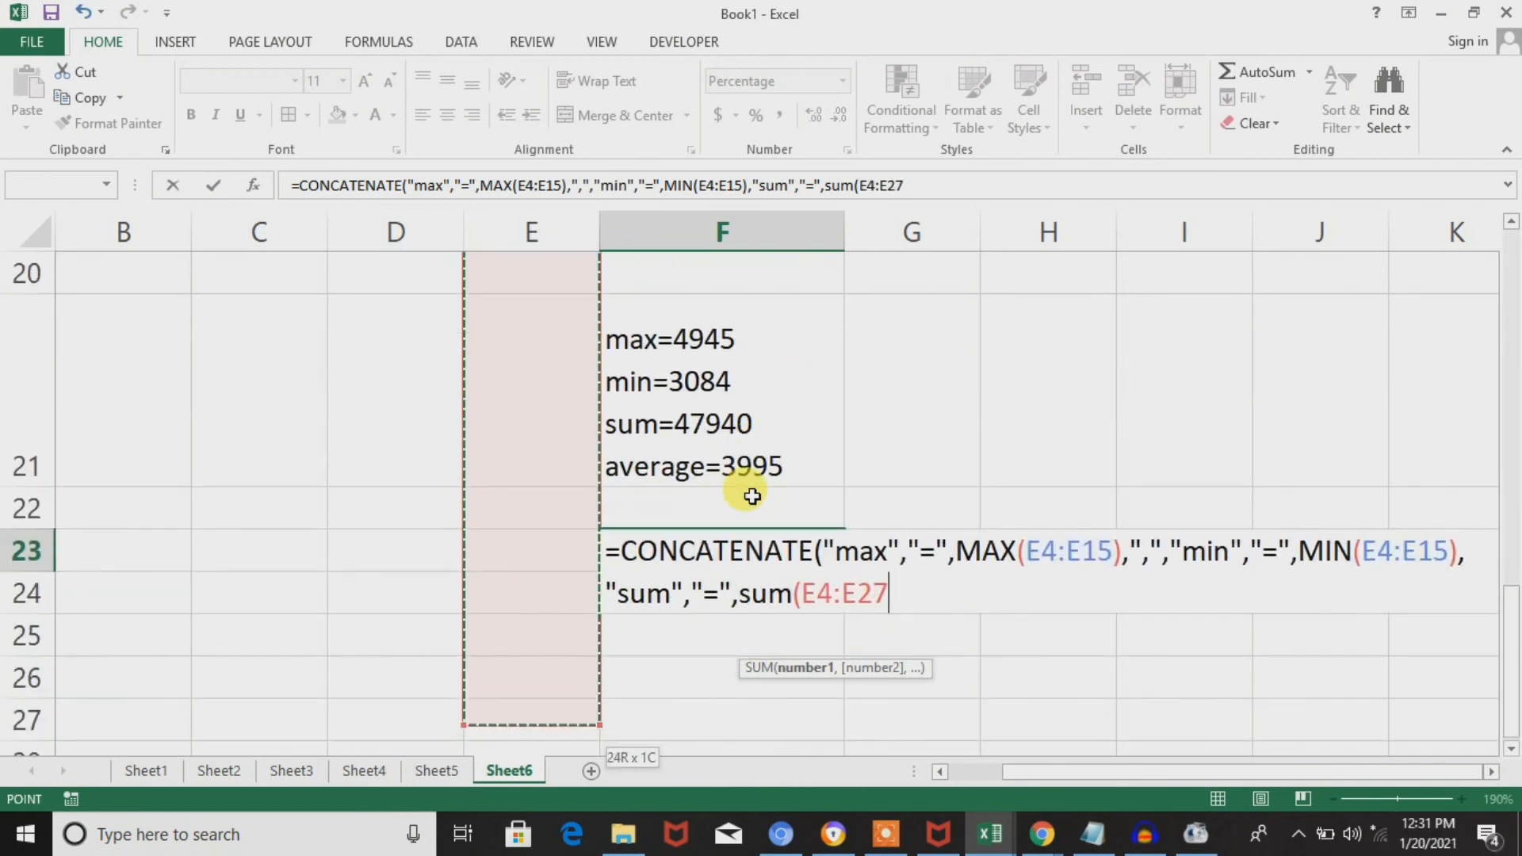
key(shift+Up)
key(shift+Up)
key(shift+Up)
key(shift+Up)
key(shift+Up)
key(shift+Up)
key(shift+Up)
key(shift+Up)
key(shift+Up)
key(shift+Up)
key(shift+Up)
key(shift+Up)
key(shift+Up)
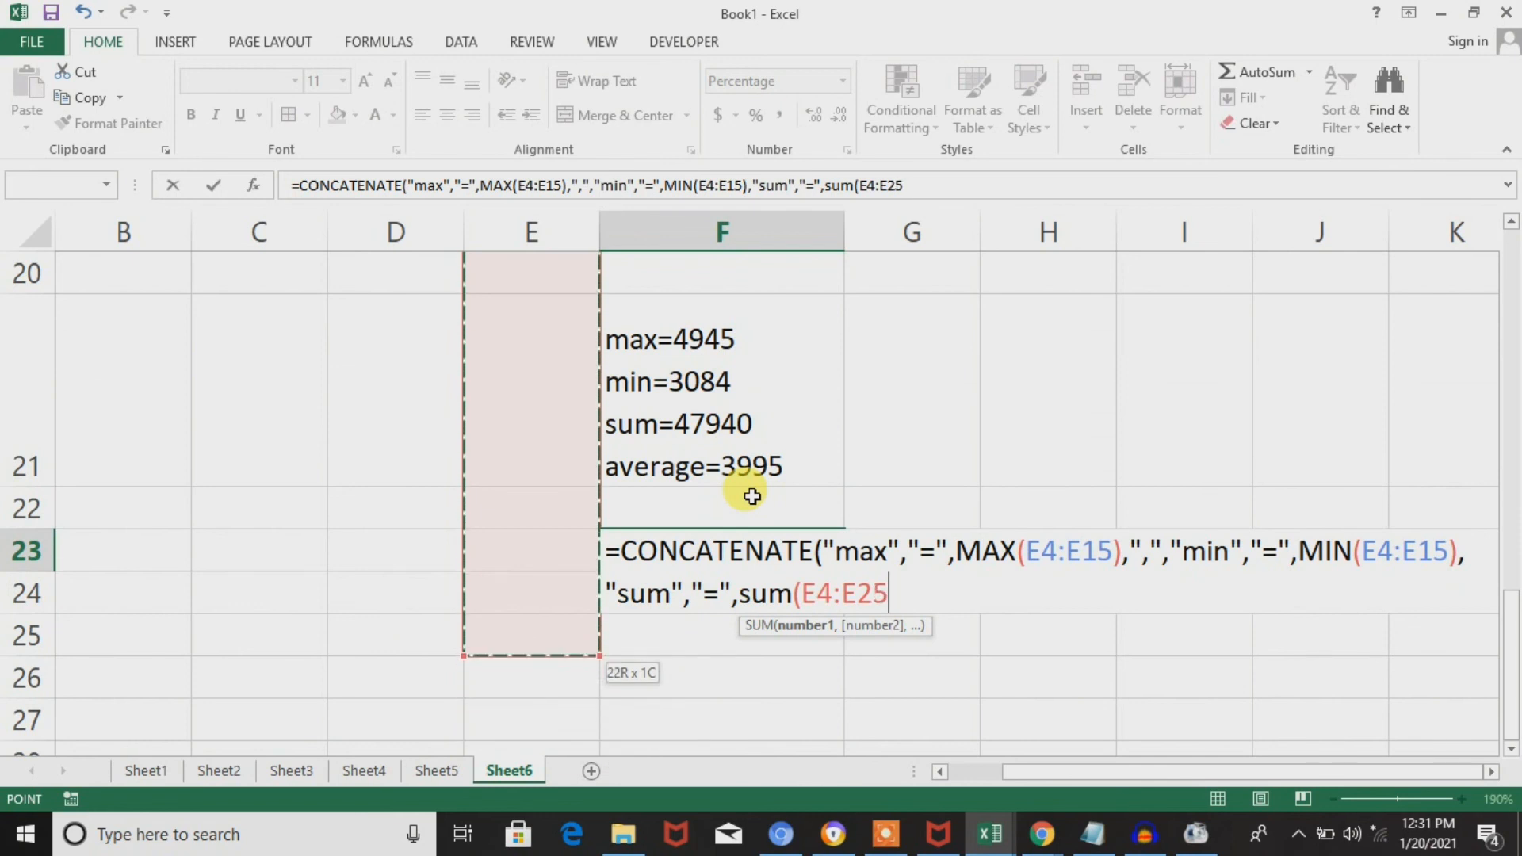
key(shift+Down)
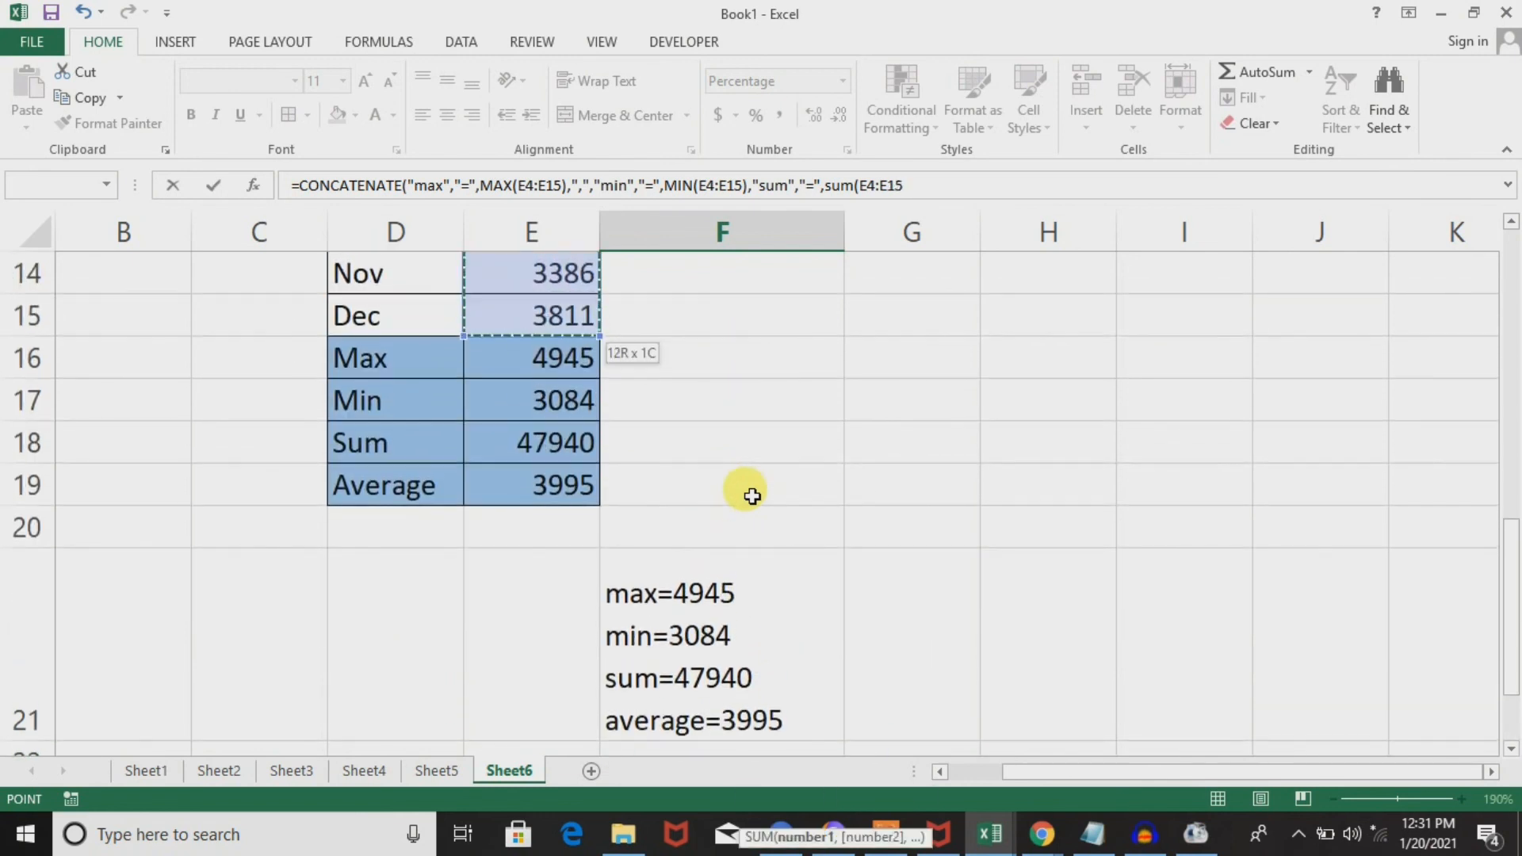
text())
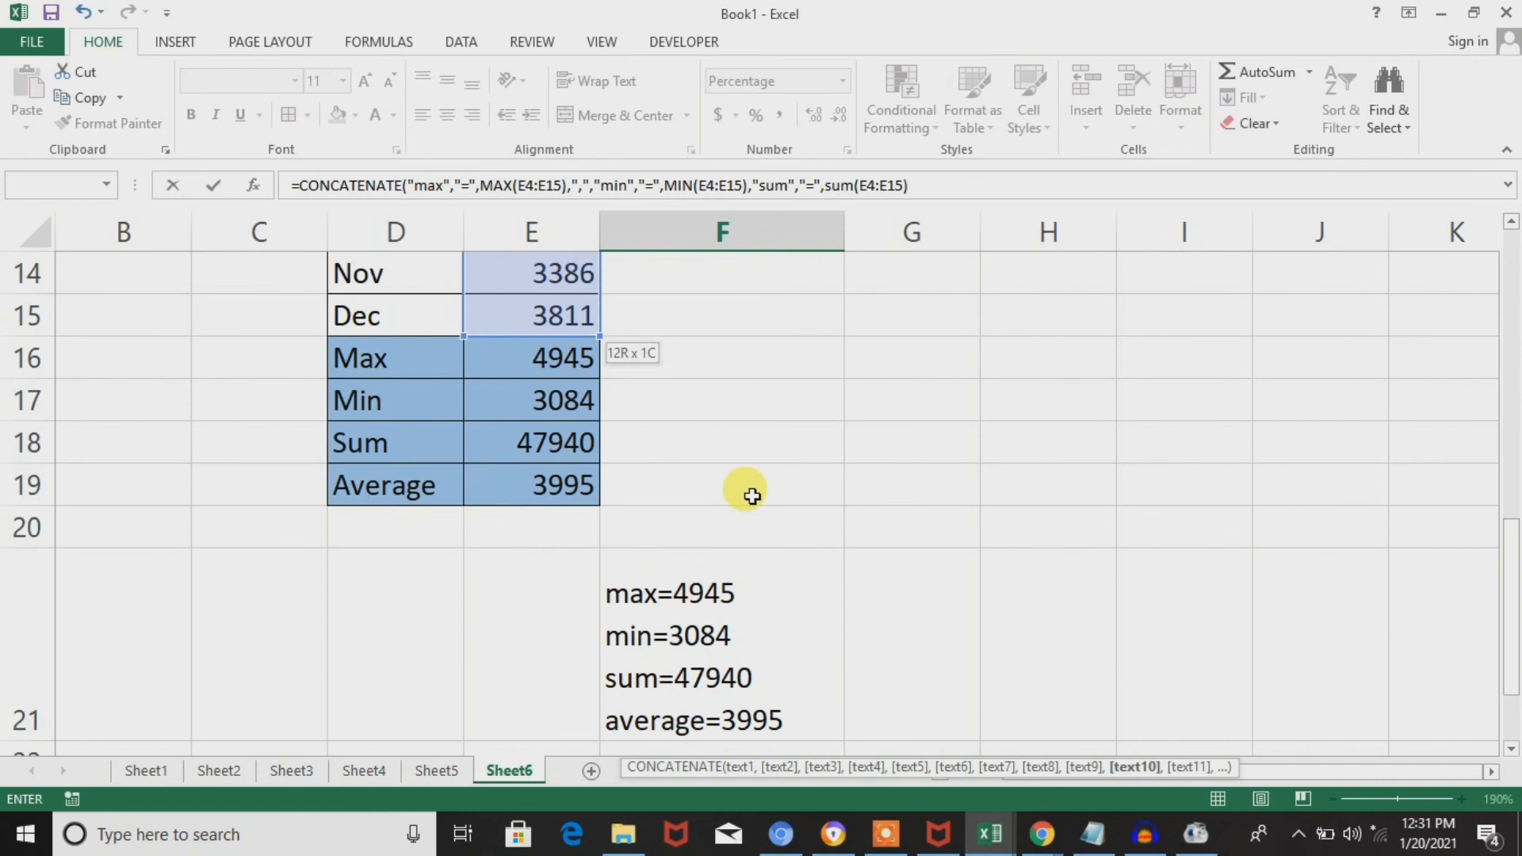
key(Return)
click(753, 497)
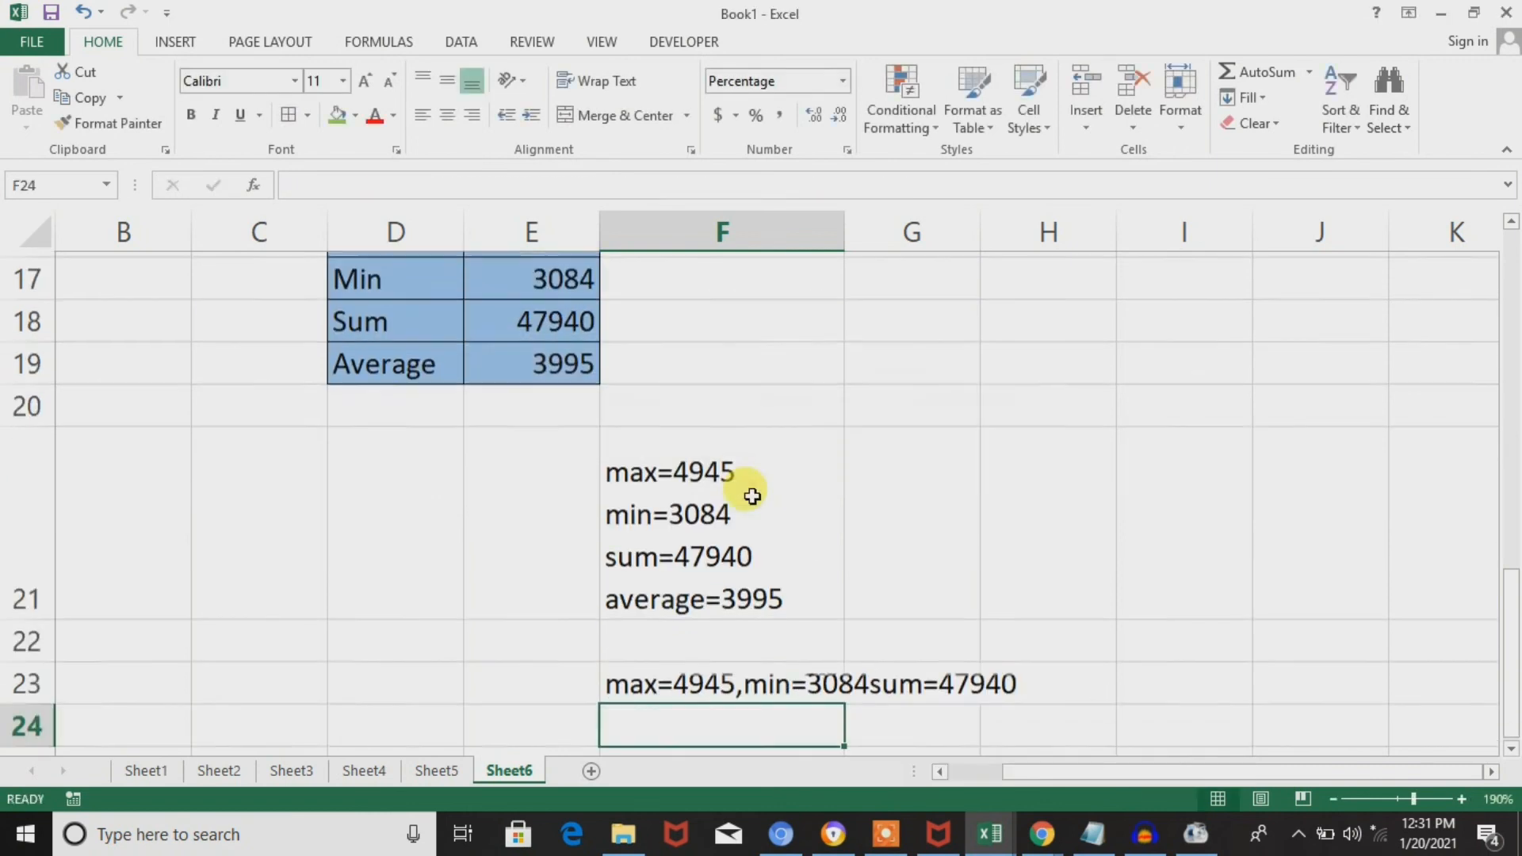
Insert a quoted comma "," as a separate argument before "sum" in the F23 formula and enter it.
key(Up)
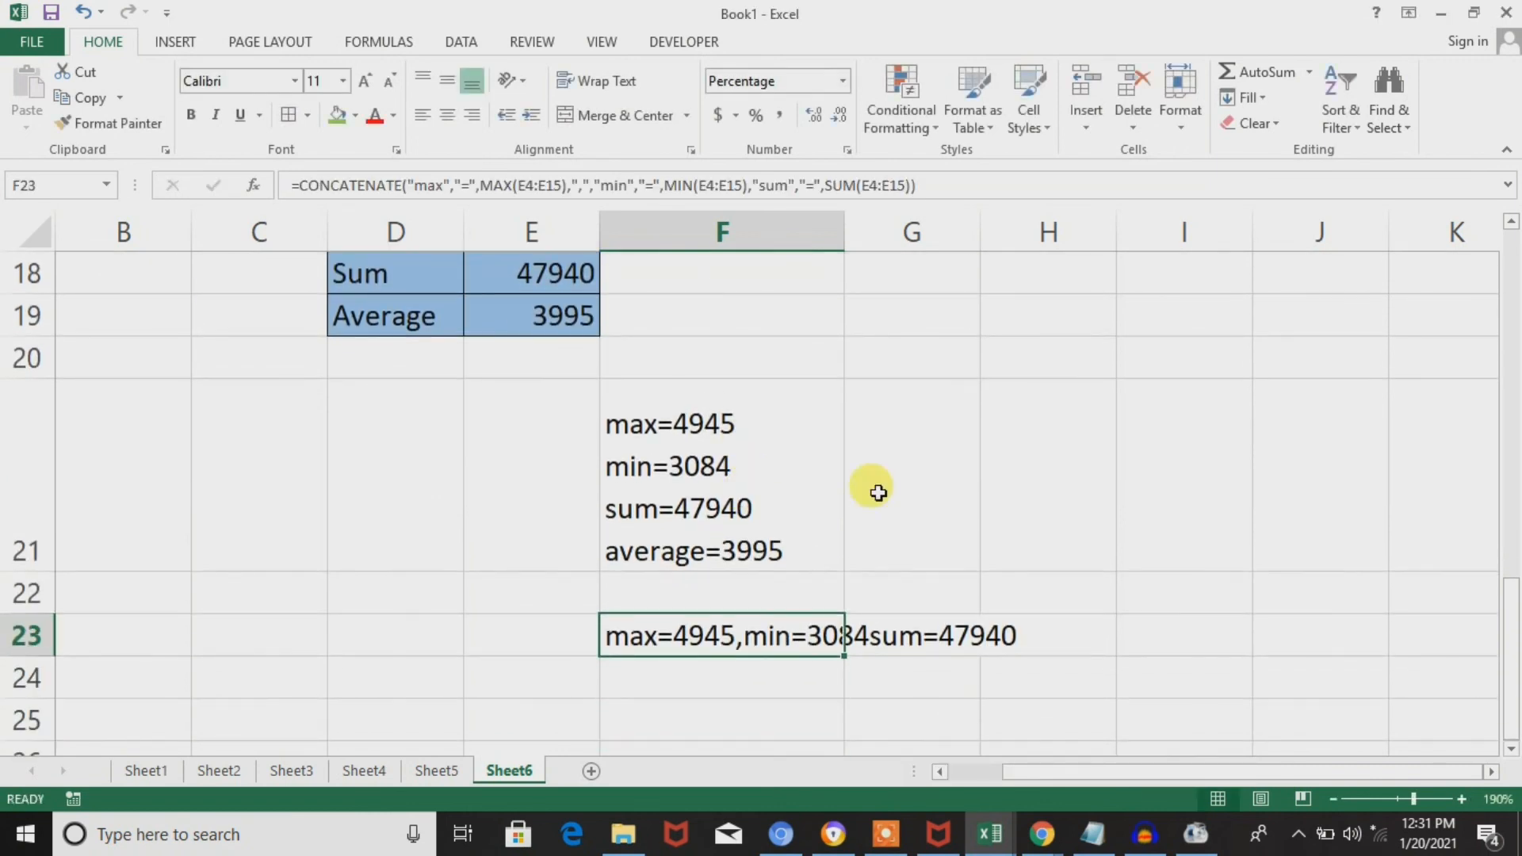
double_click(789, 625)
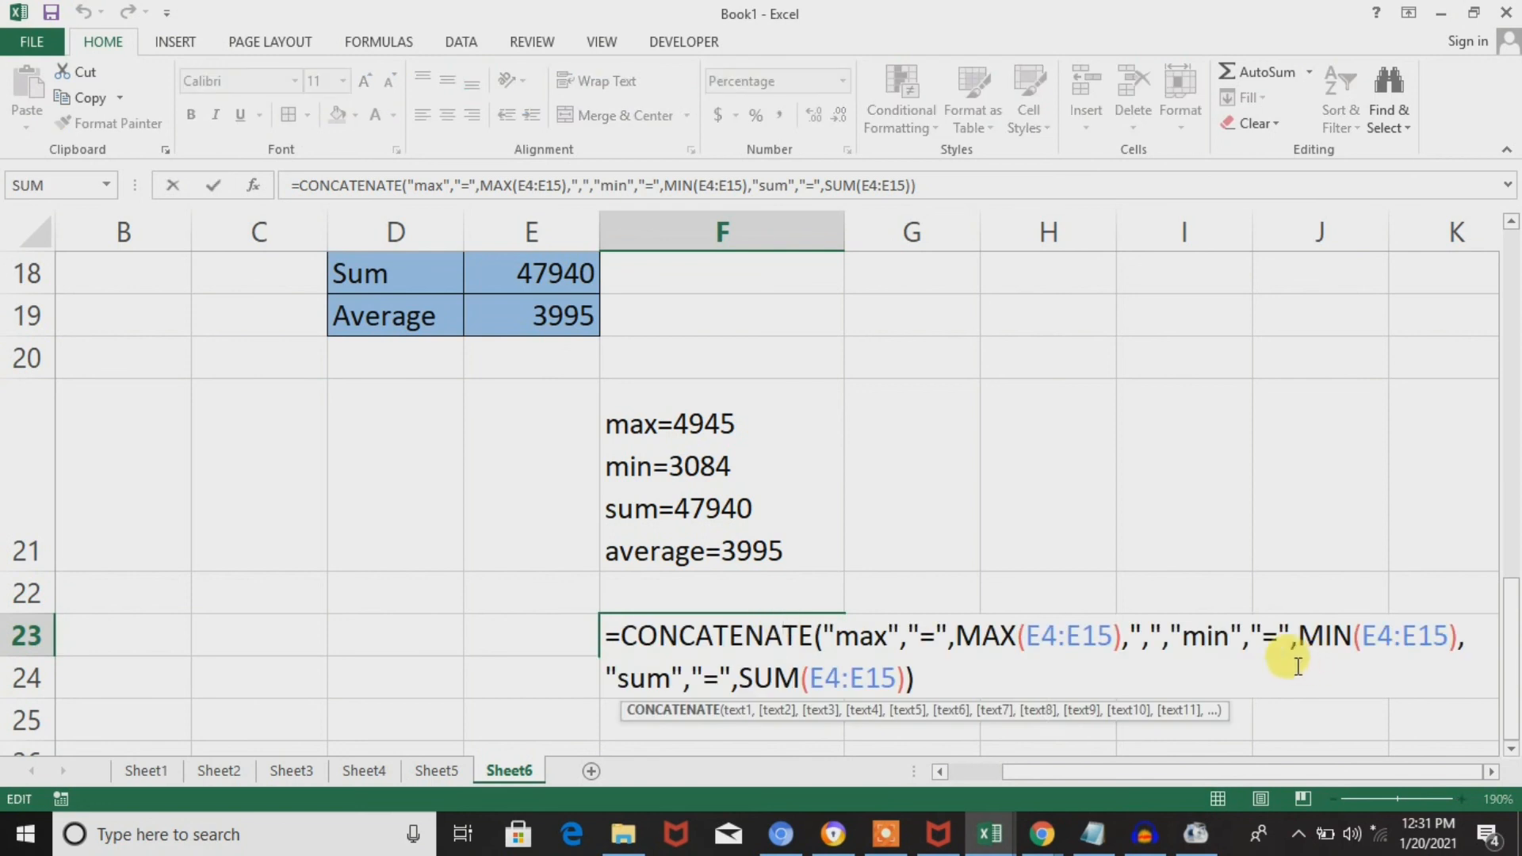
click(648, 679)
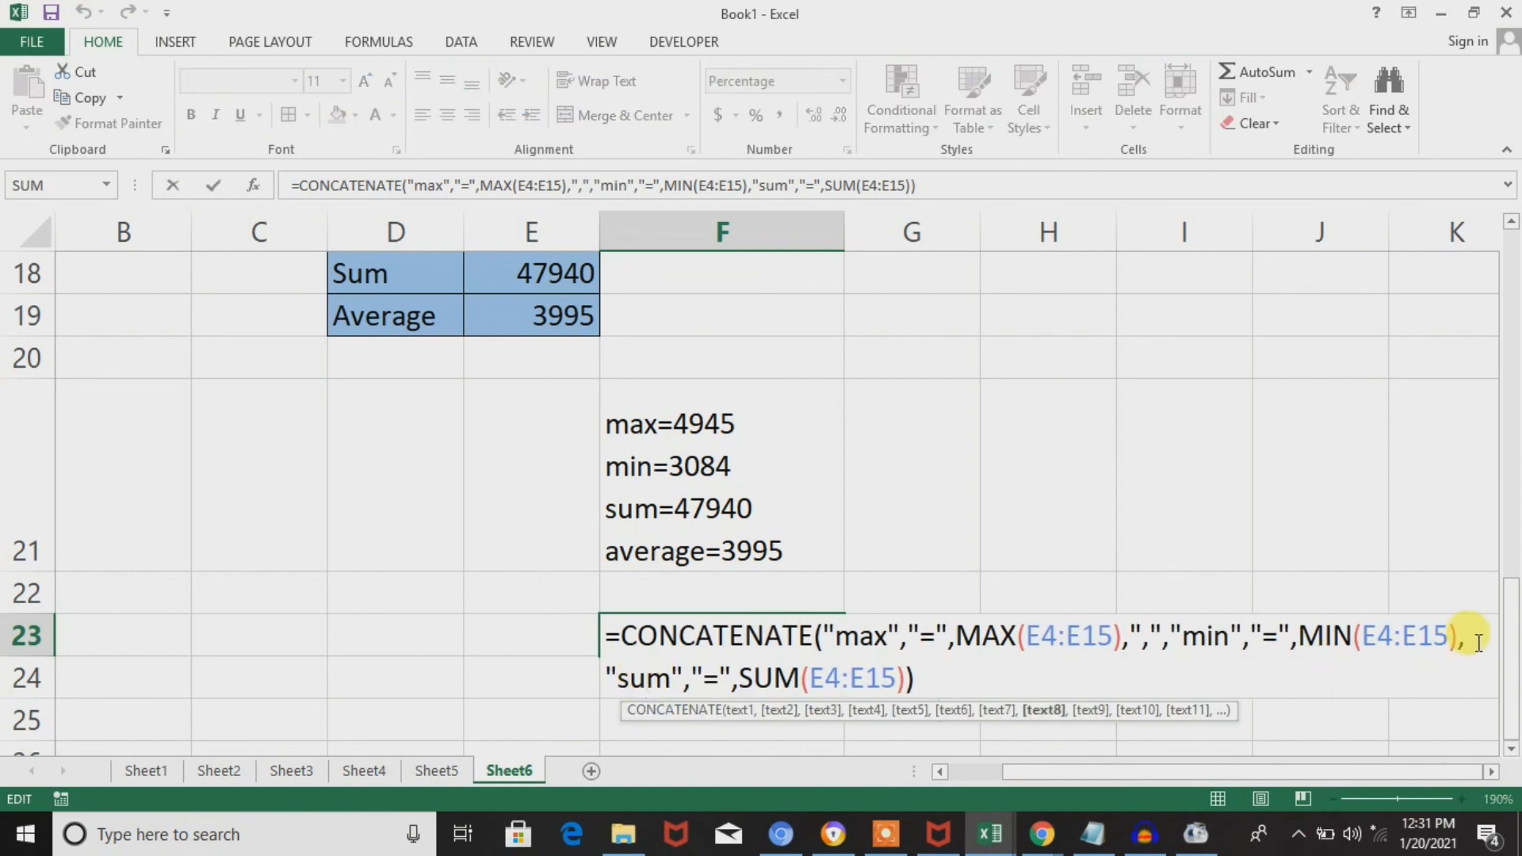
text(",")
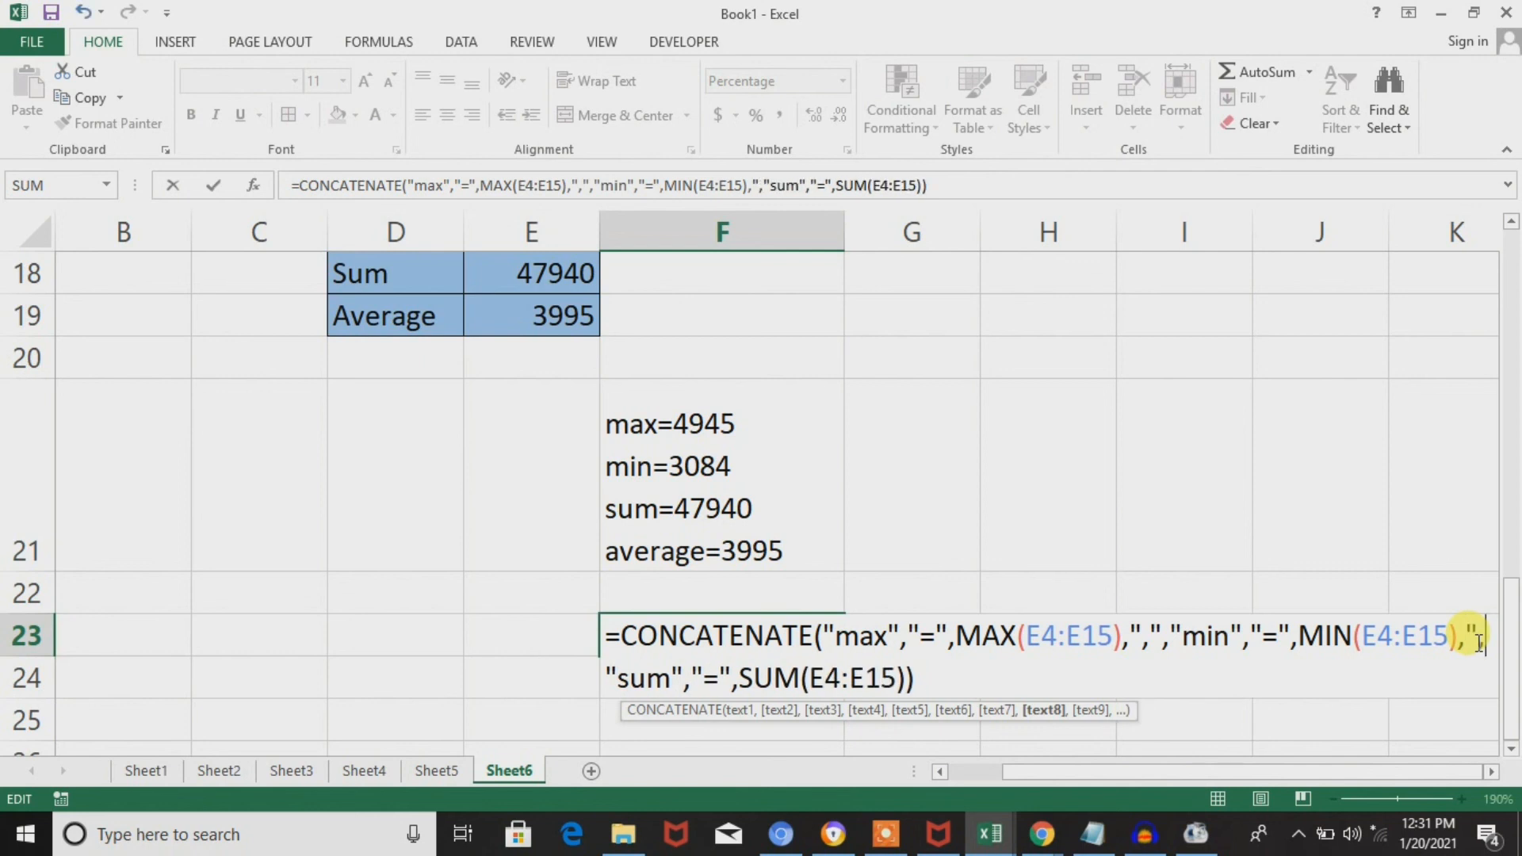
text(,)
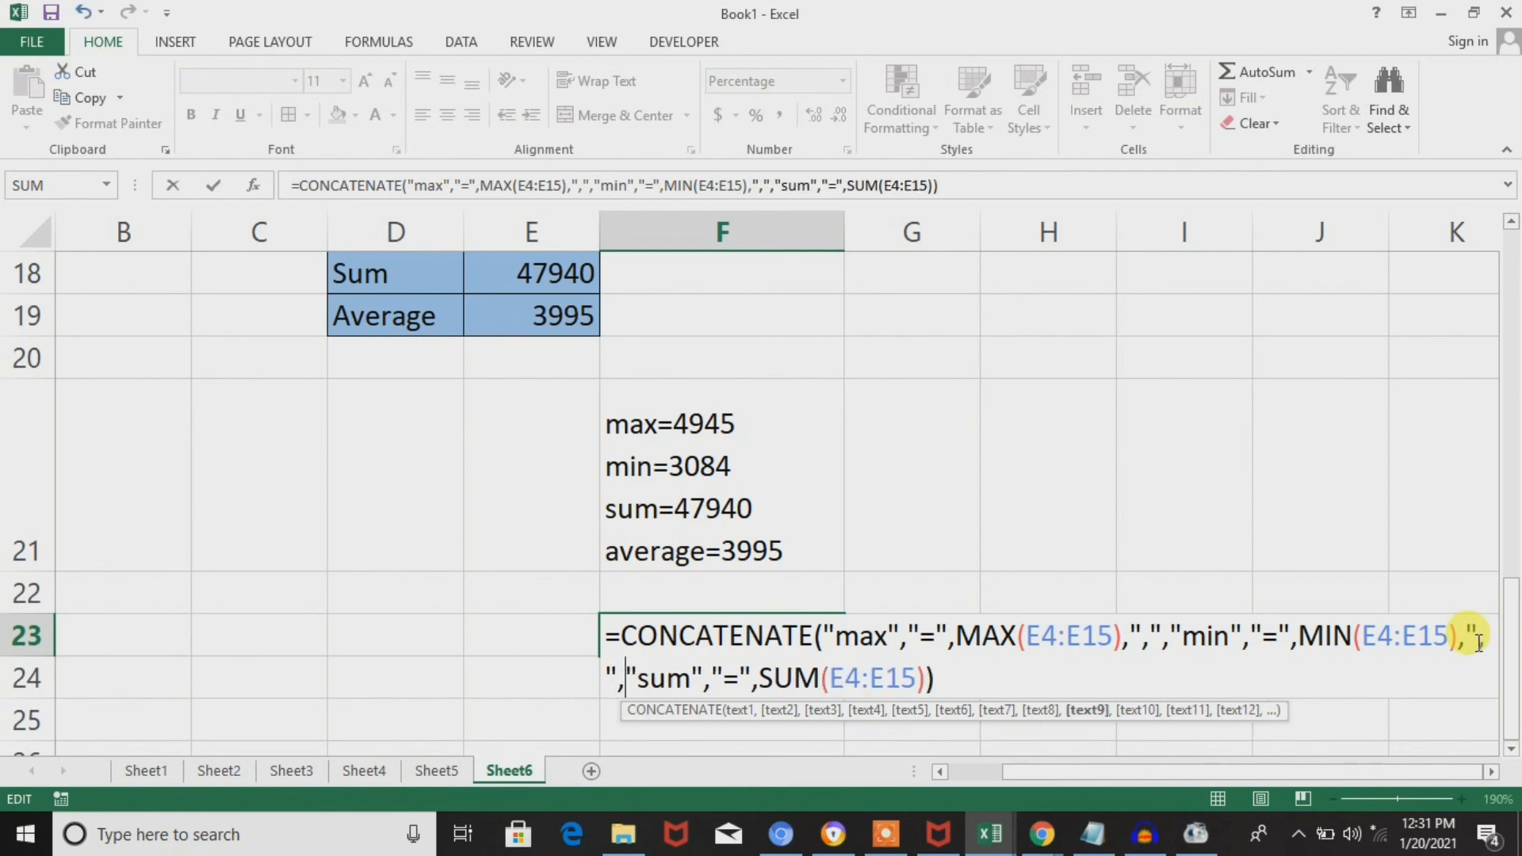
key(Return)
key(Up)
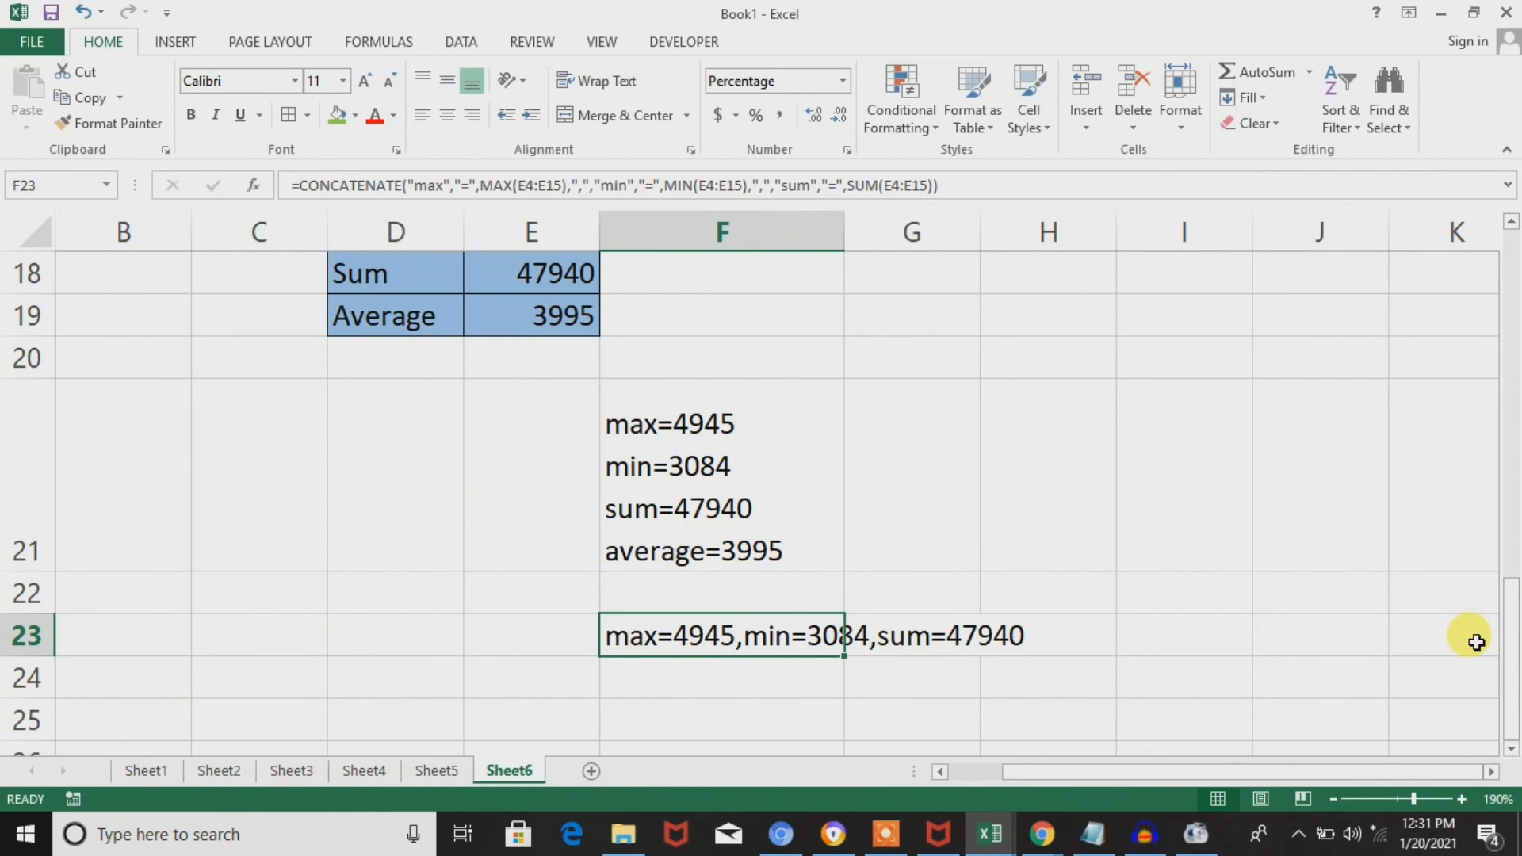
Append the text arguments "average" and "=" after SUM(E4:E15) in F23, followed by a separator comma.
double_click(757, 638)
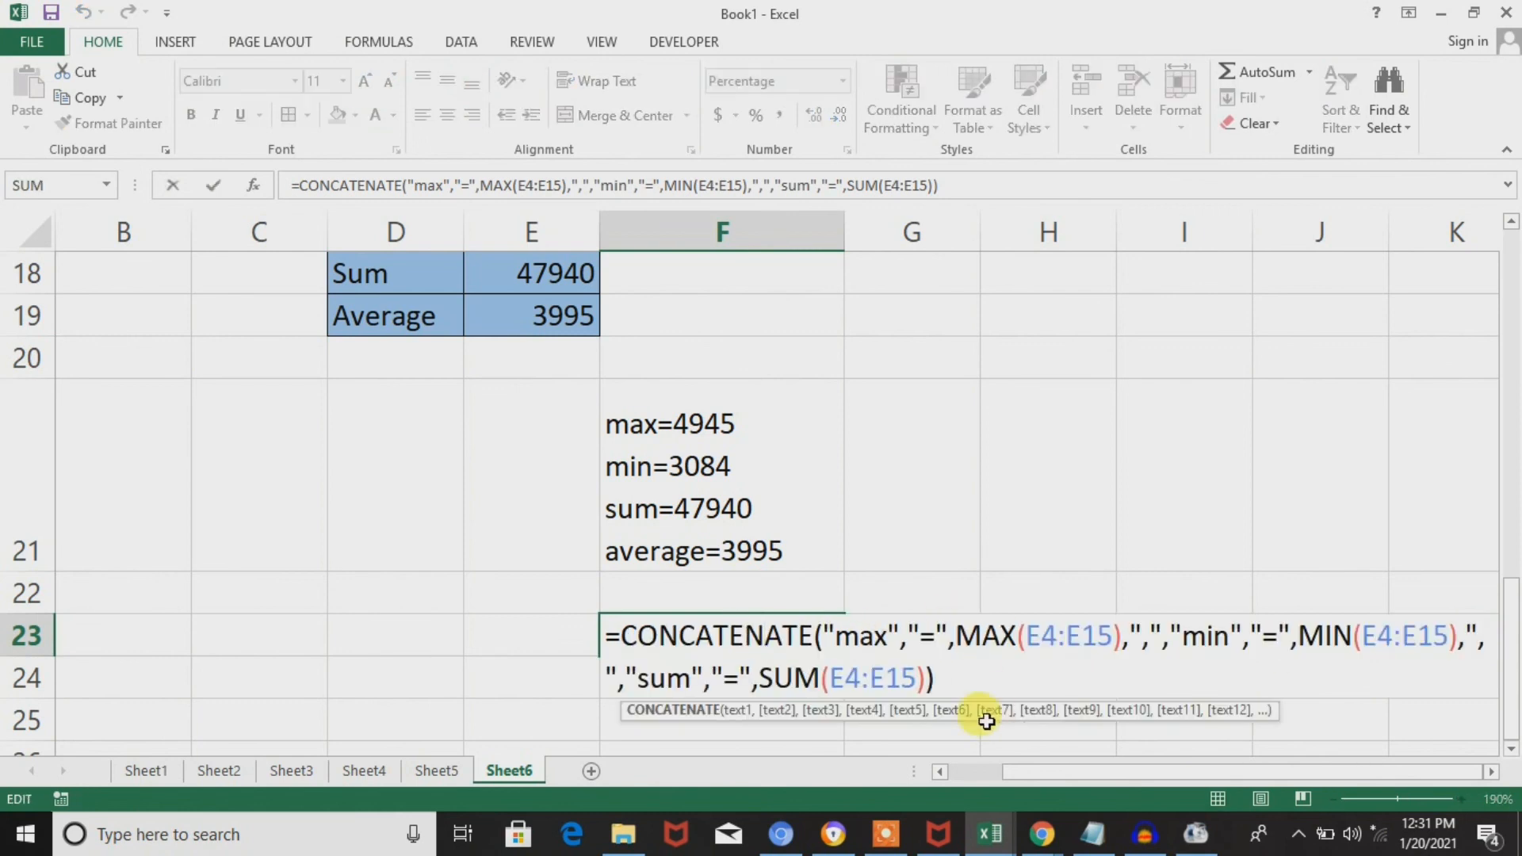
click(928, 677)
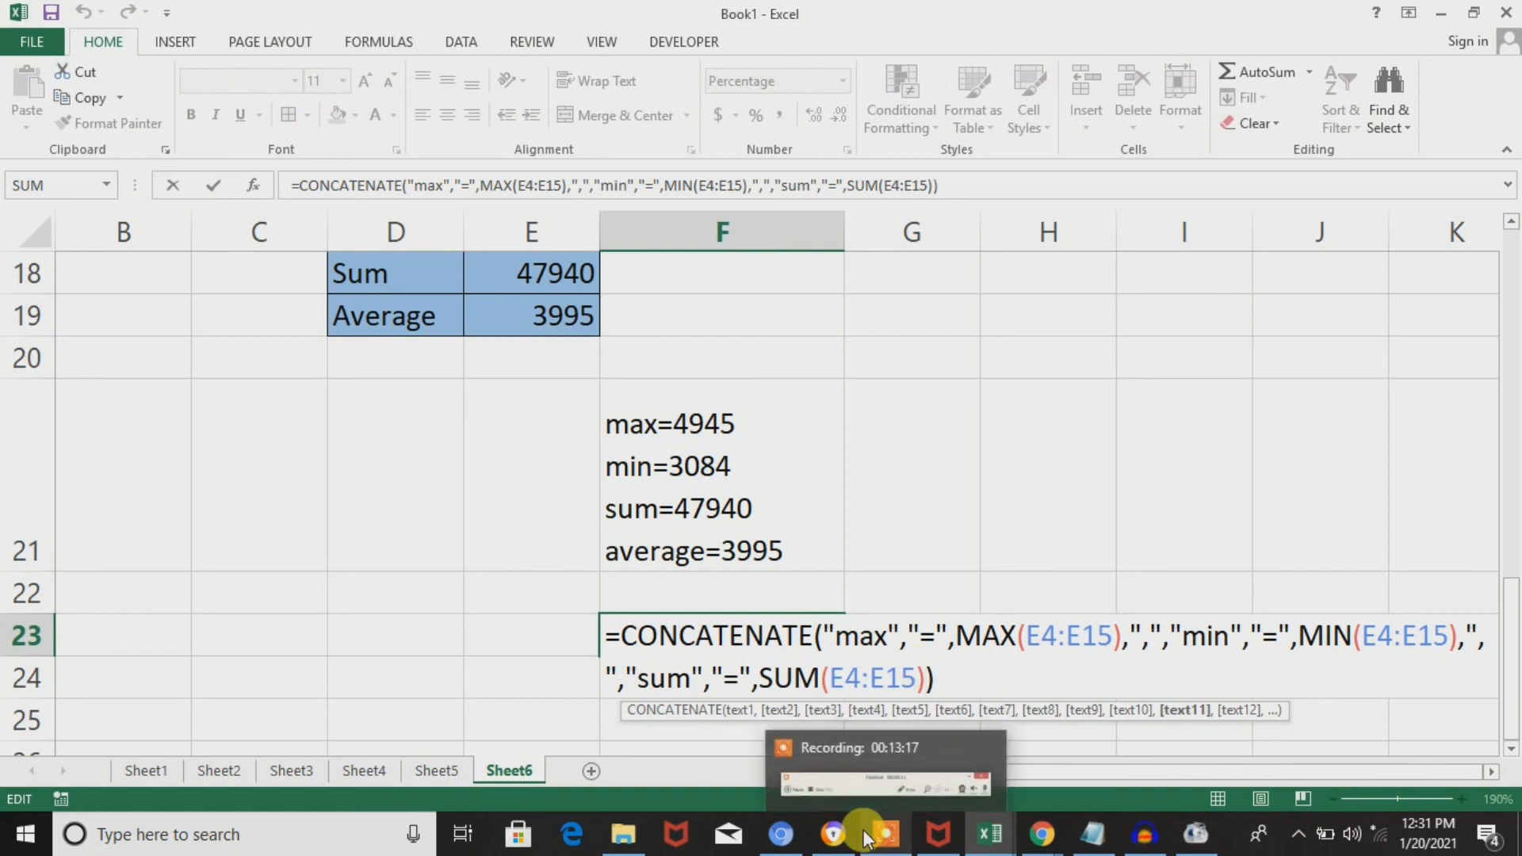
text(,a)
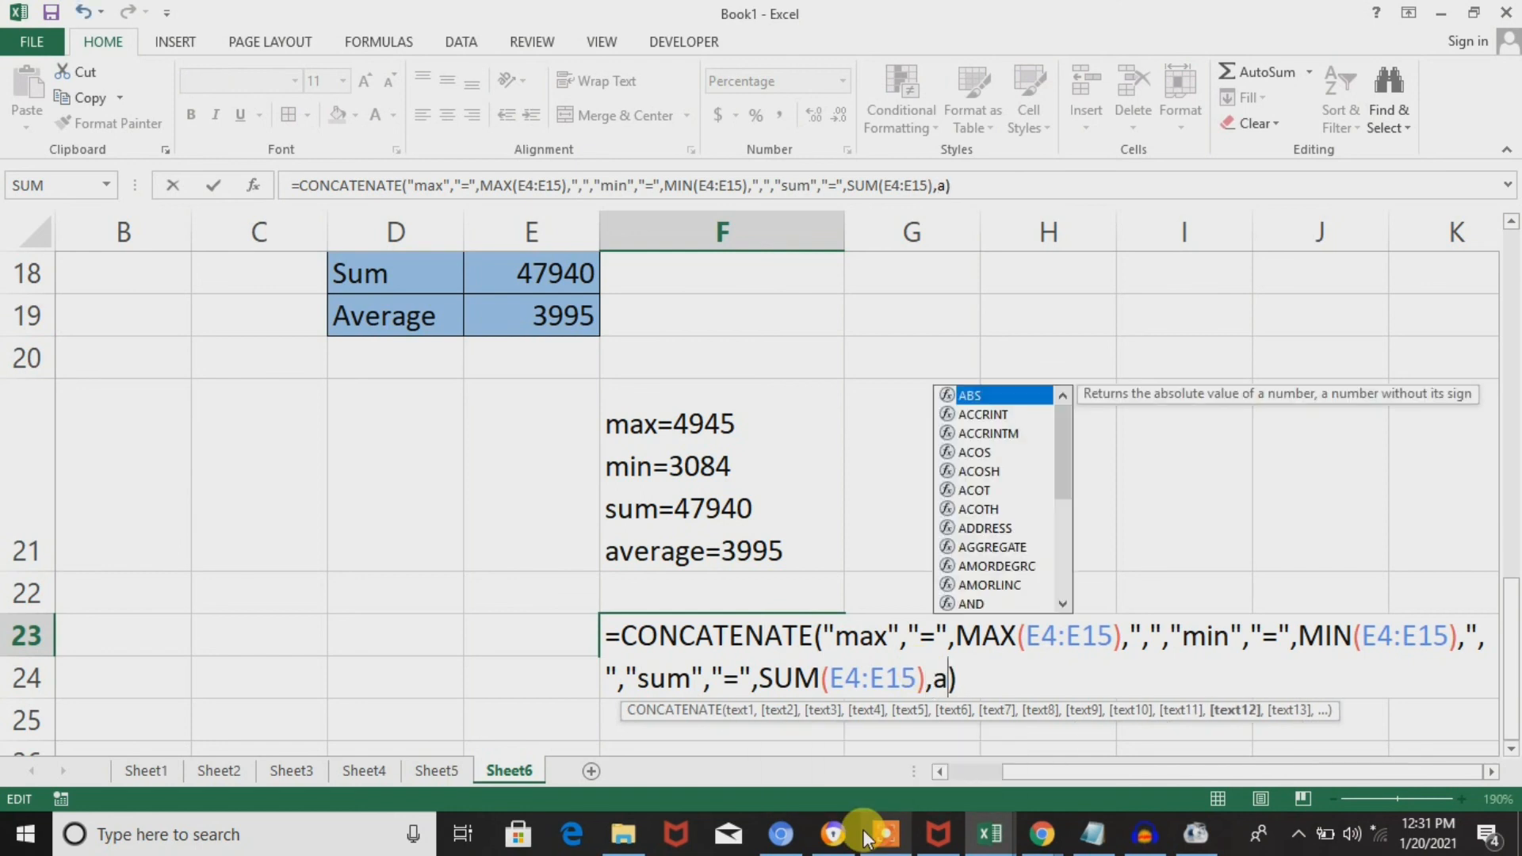
key(BackSpace)
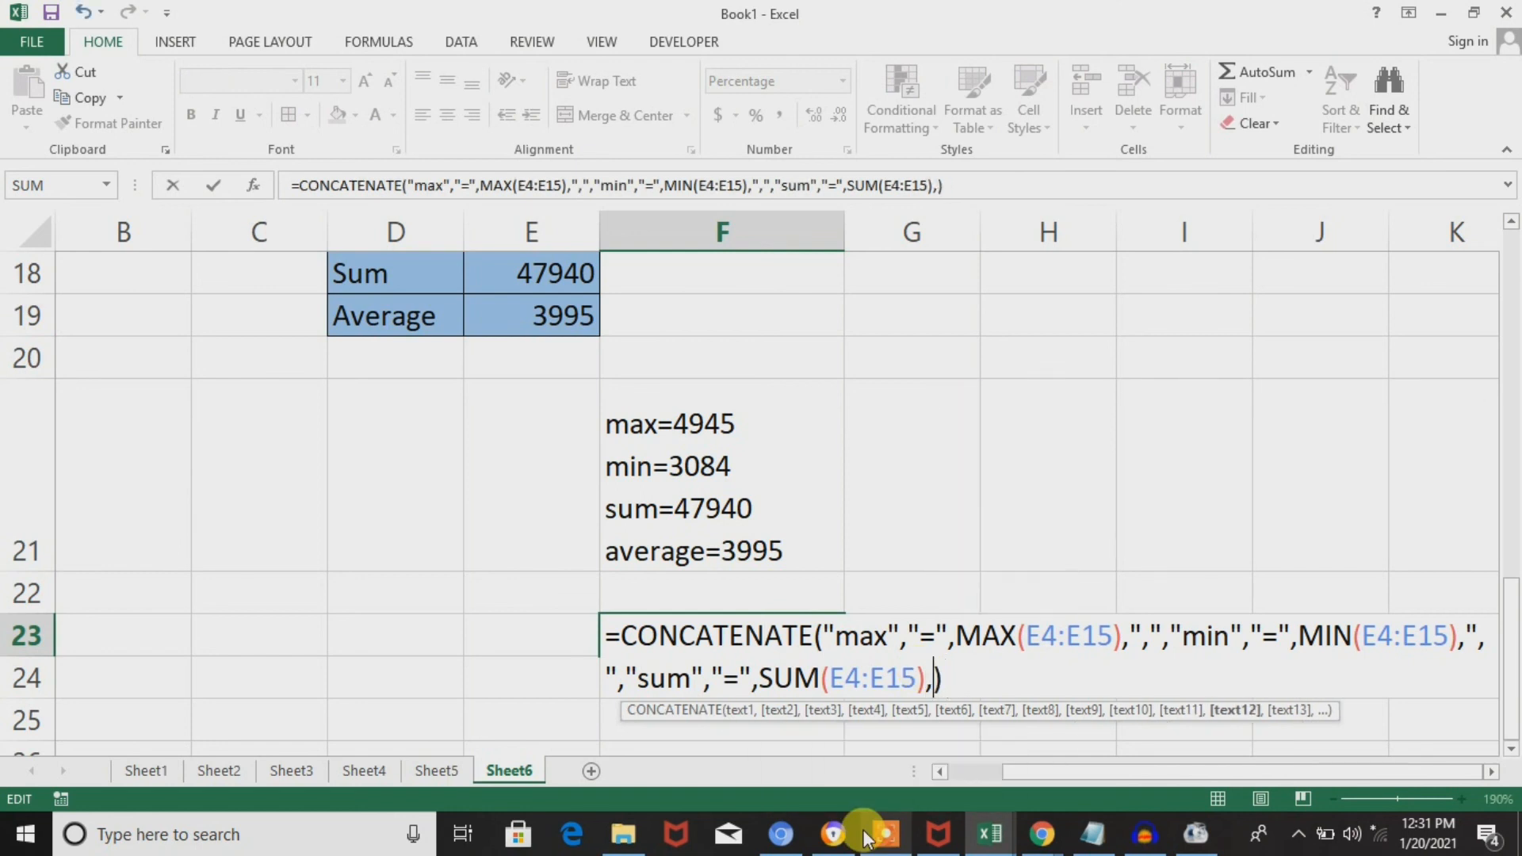
text("average)
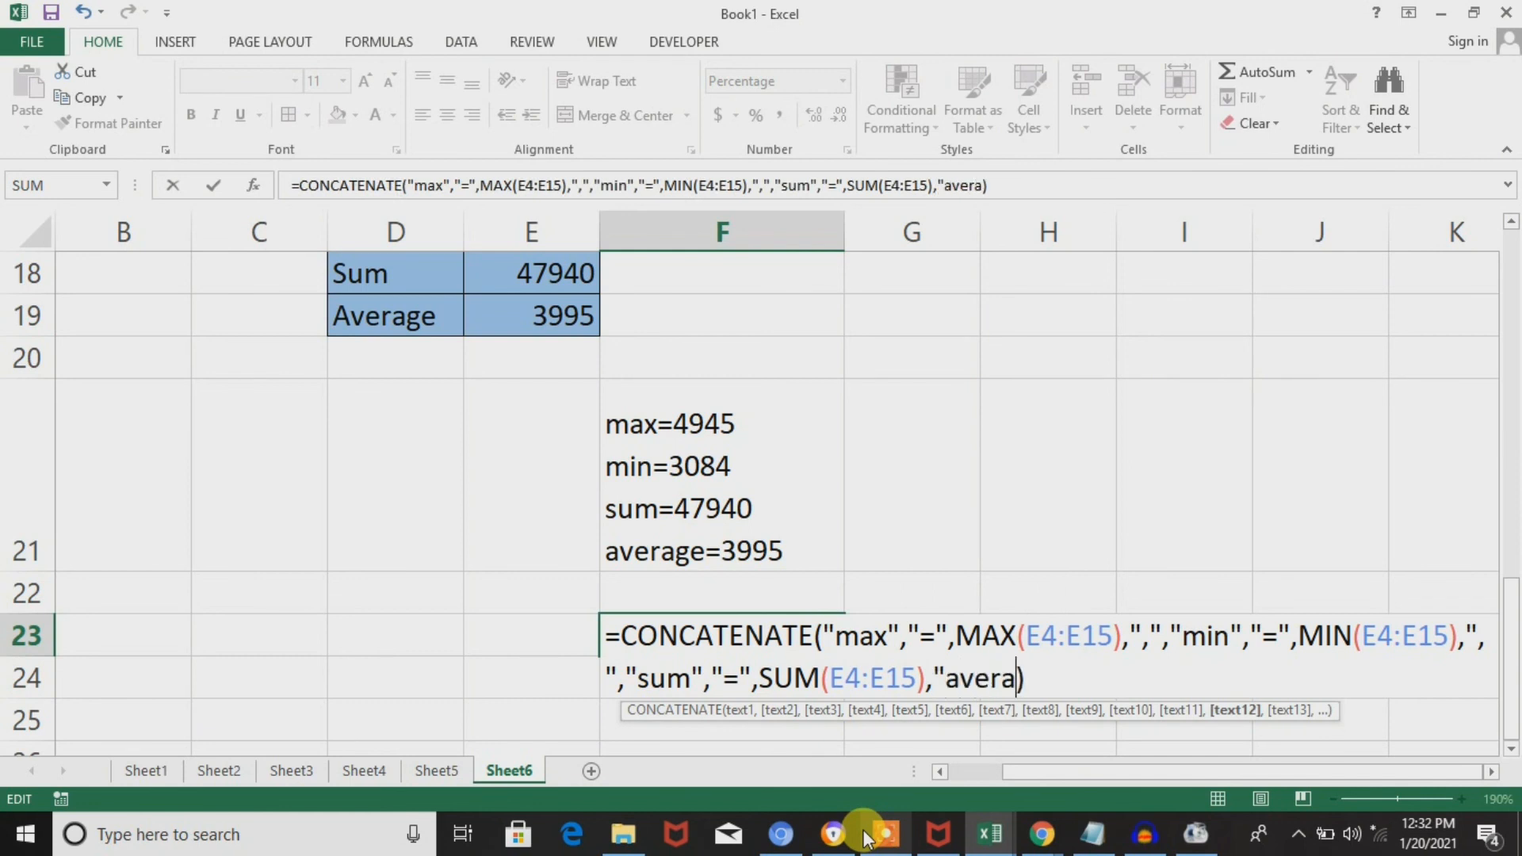
text(")
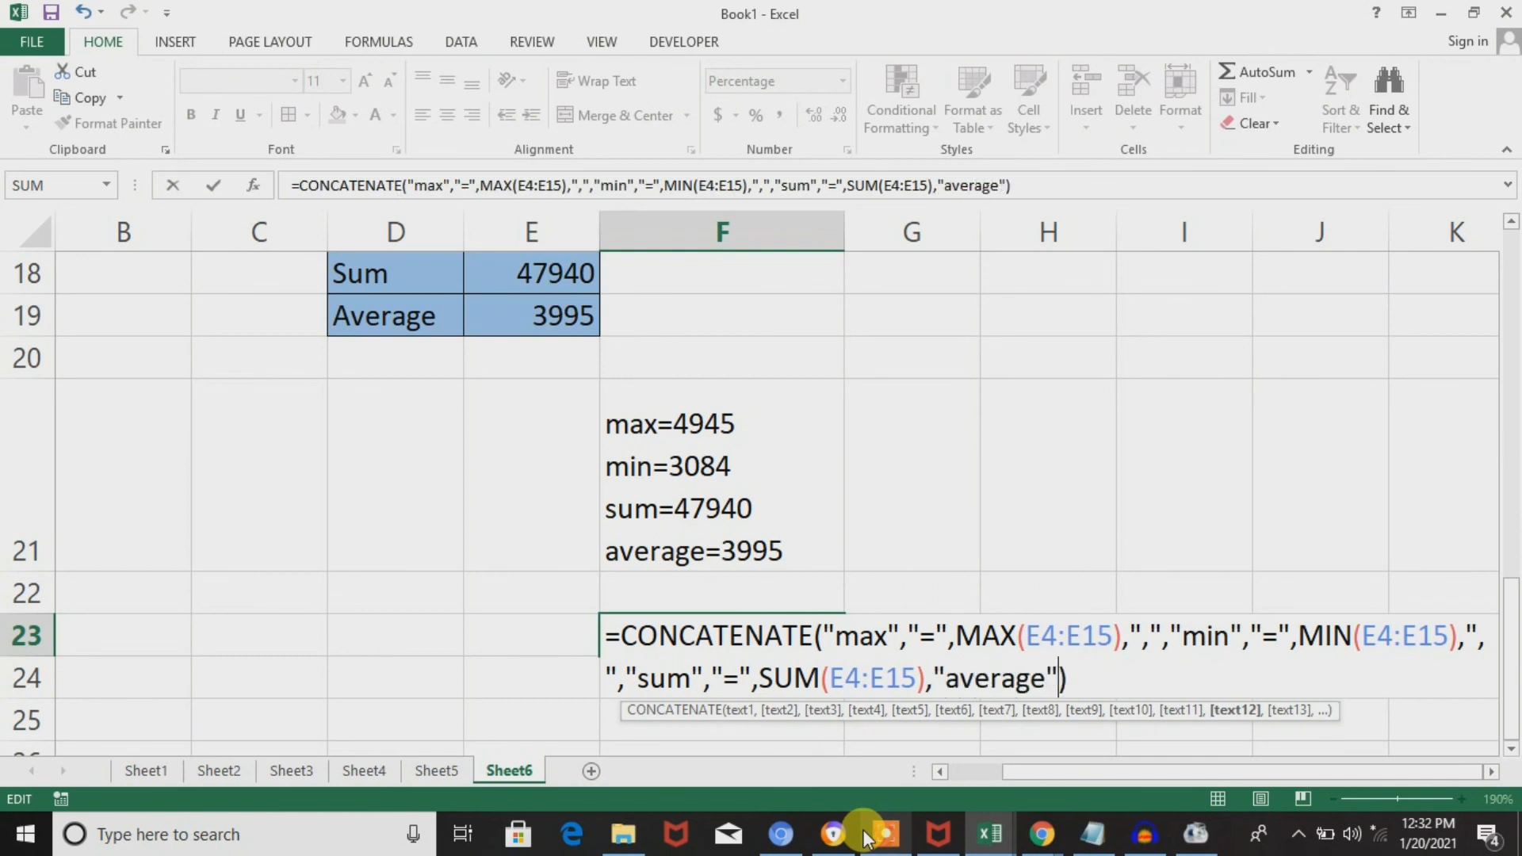
text(,)
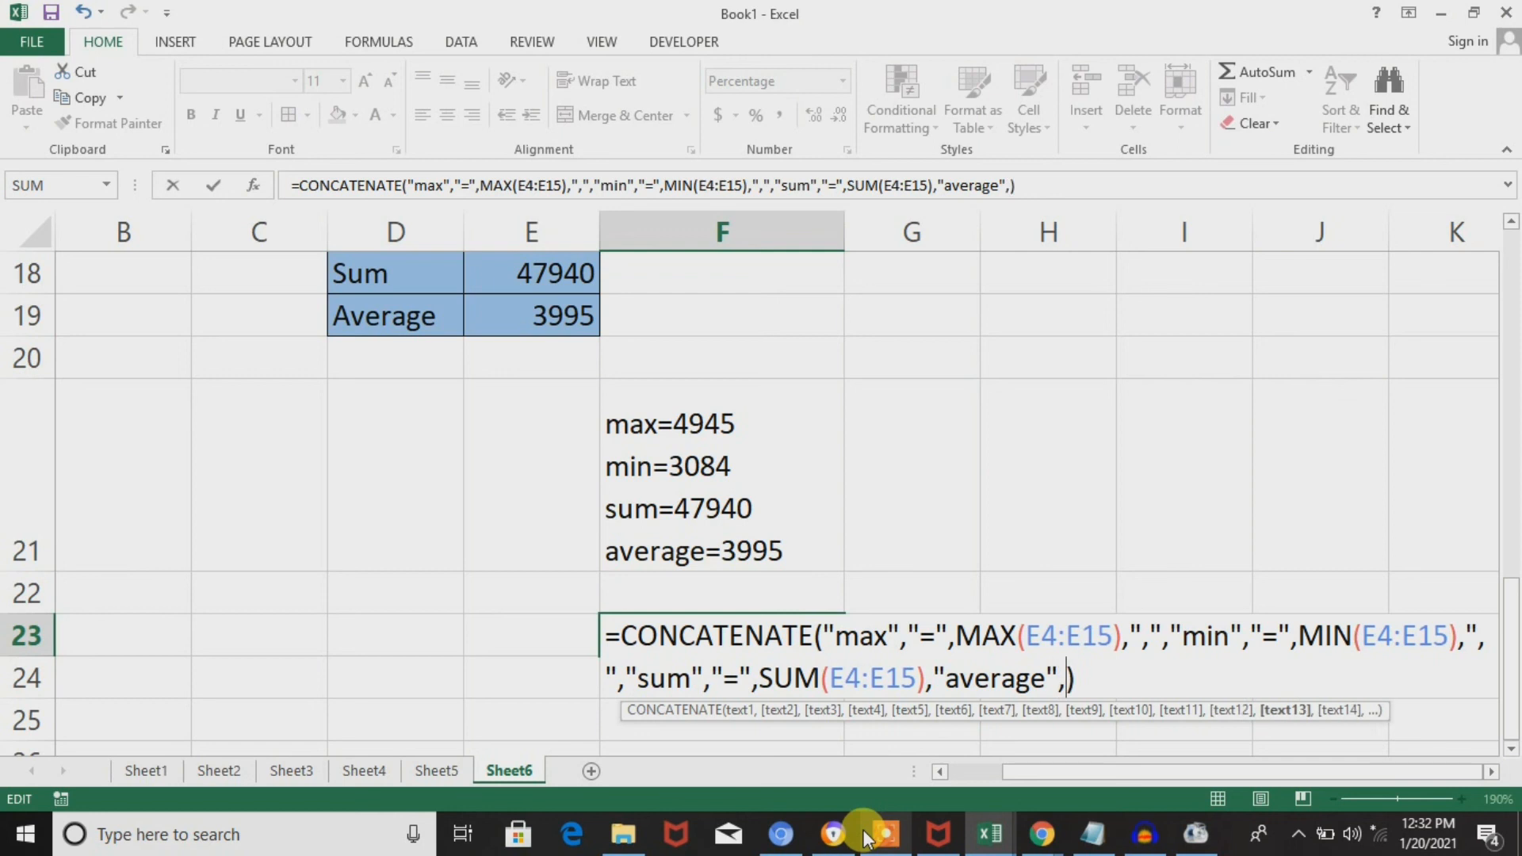
text("=")
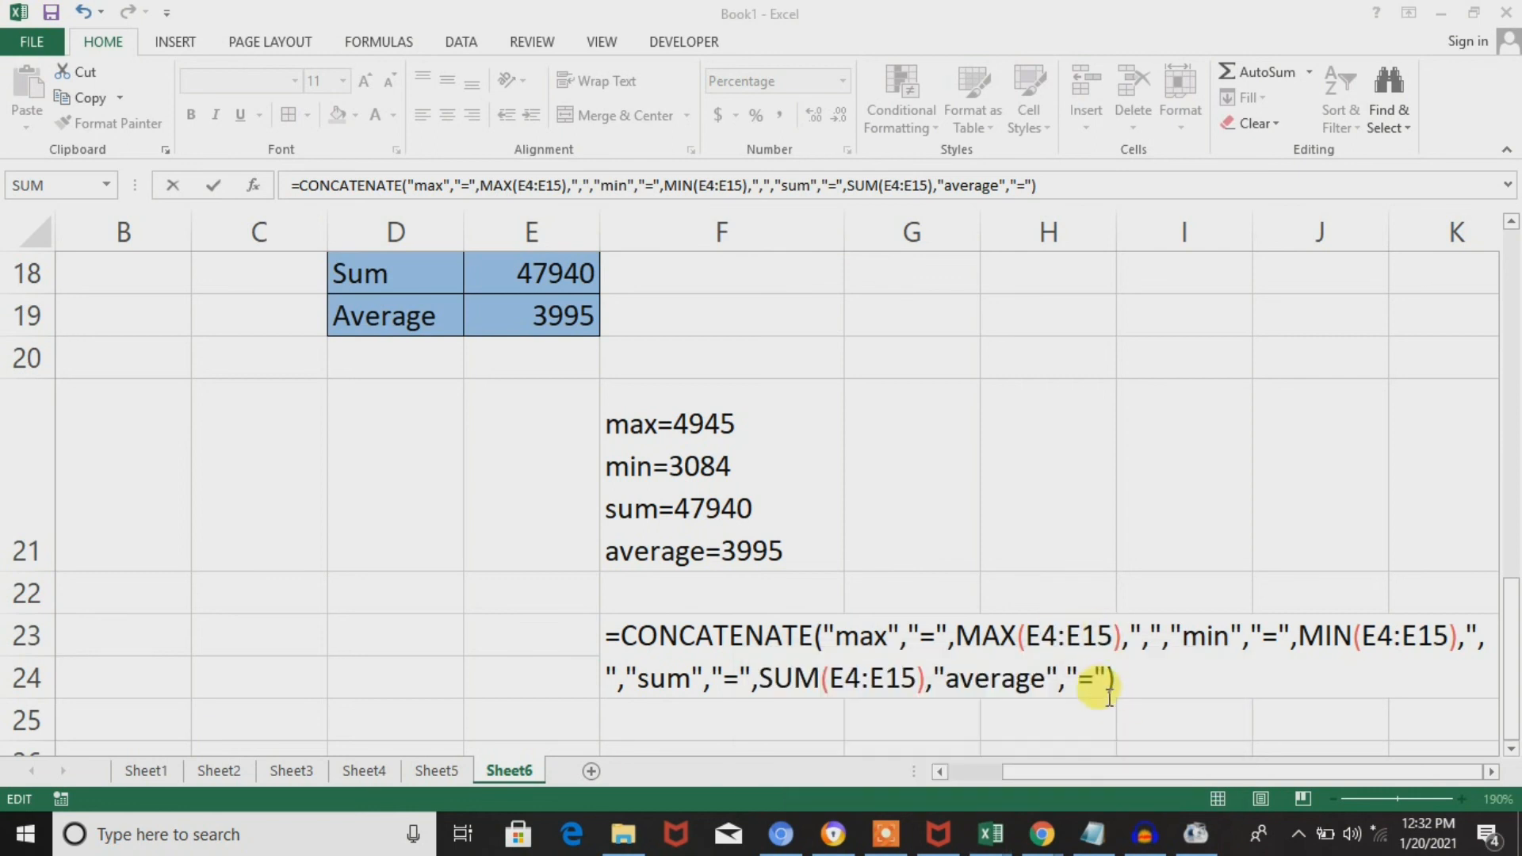
click(1100, 688)
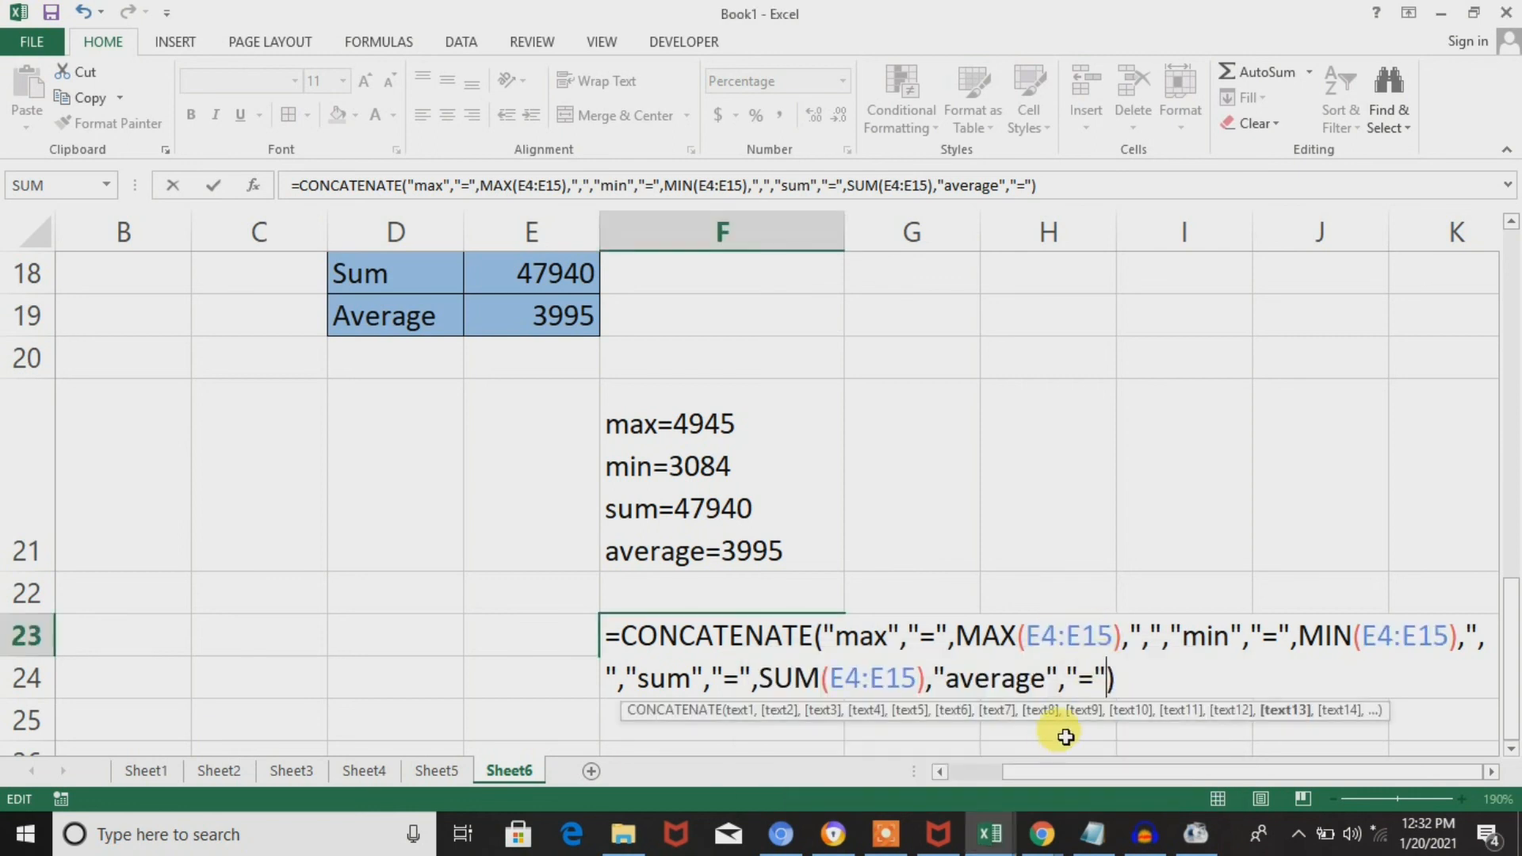
text(,)
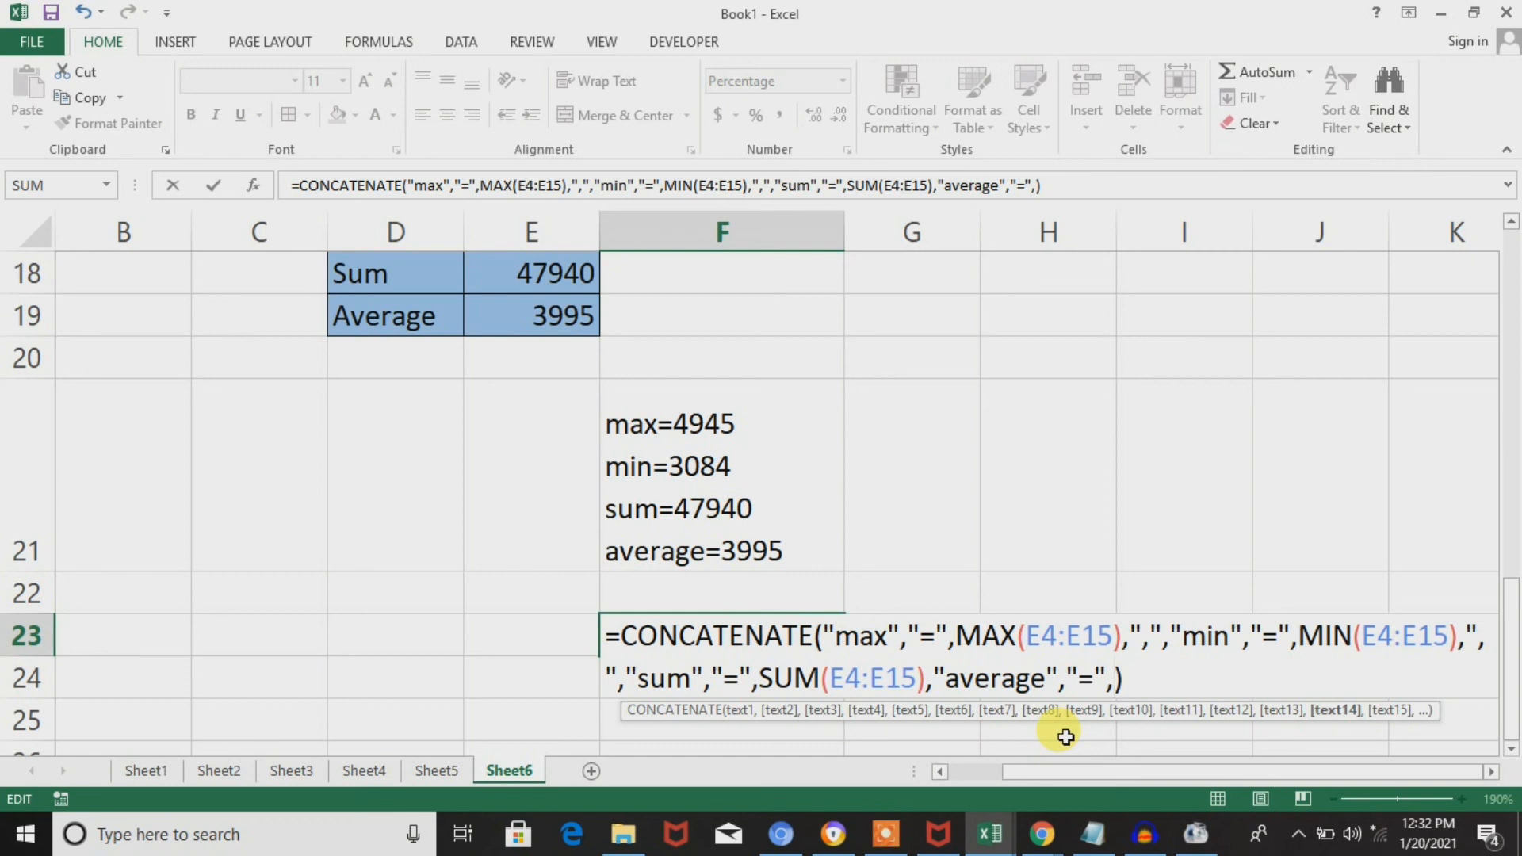
Add AVERAGE over the monthly sales E4:E15 as the last argument of the F23 CONCATENATE formula and enter it.
text(aver)
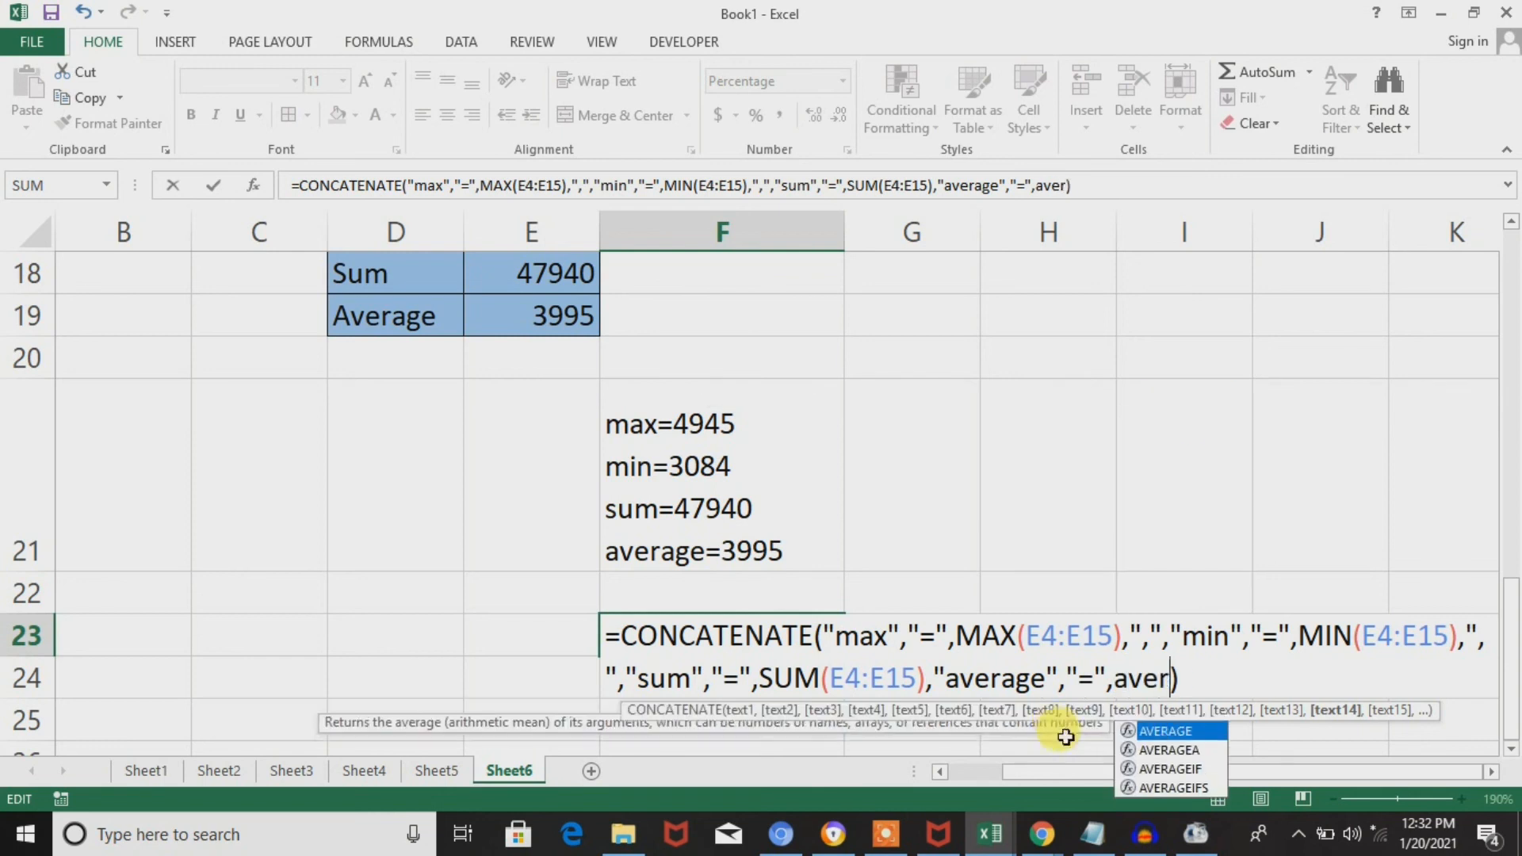
key(Tab)
click(555, 321)
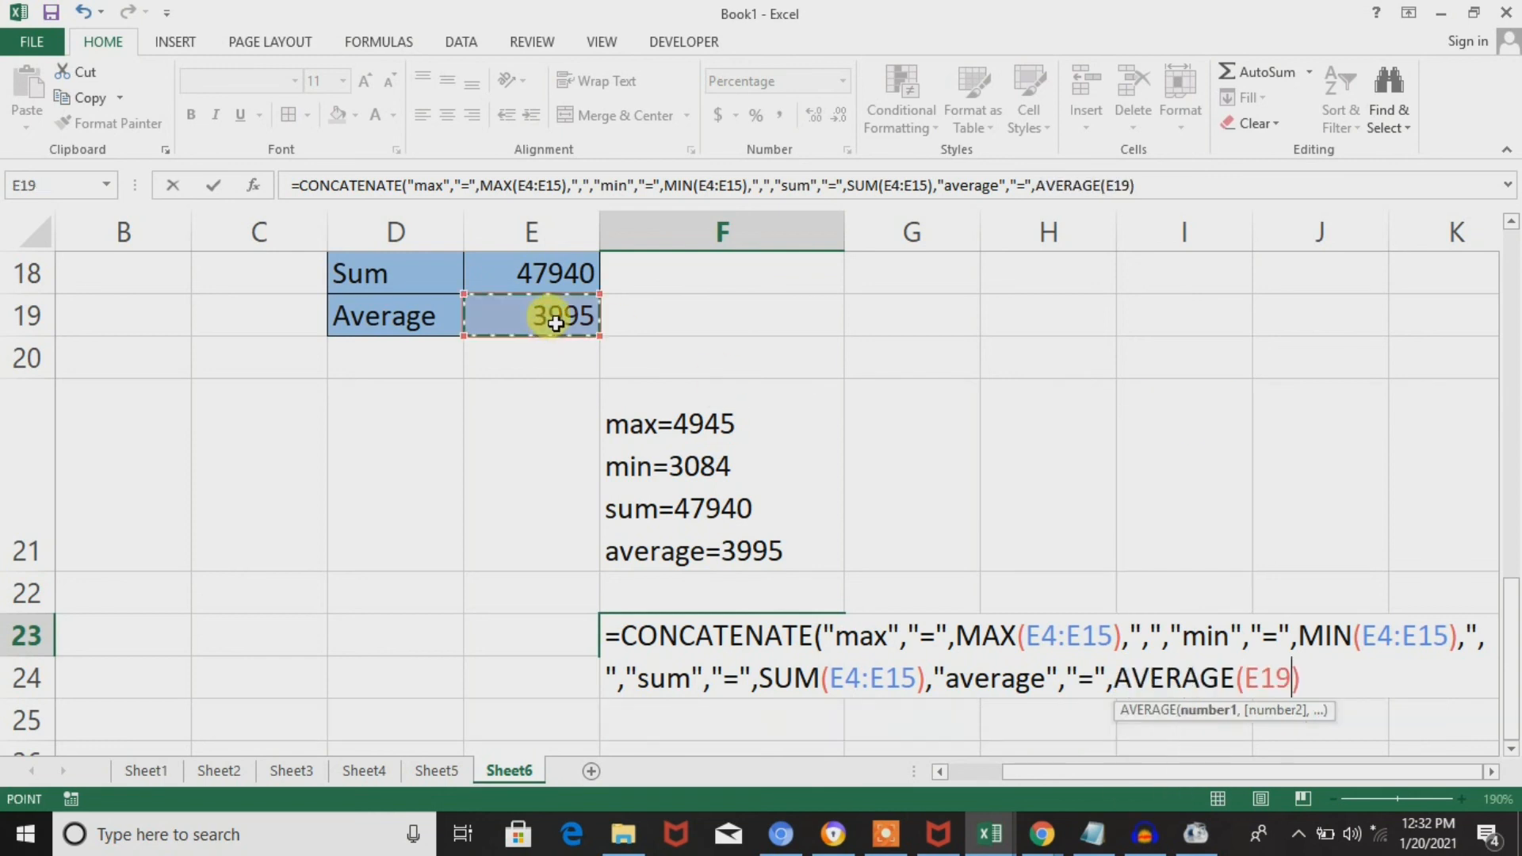
key(ctrl+Up)
key(Down)
key(Down)
key(Down)
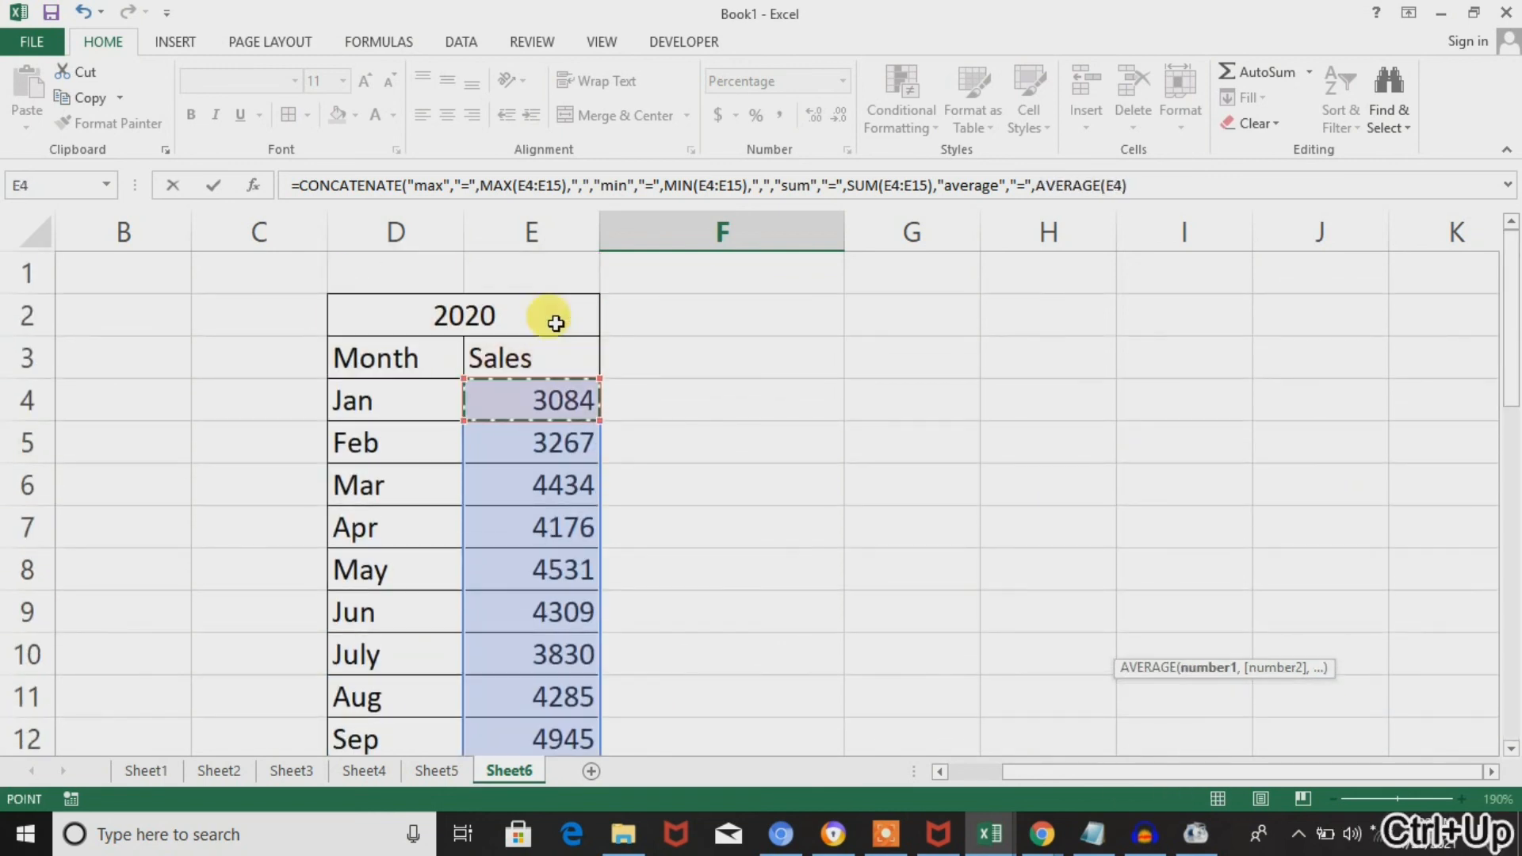
key(shift+Down)
key(shift+Down)
key(shift+Down)
key(shift+Down)
key(shift+Down)
key(shift+Down)
key(shift+Down)
key(shift+Down)
key(shift+Down)
key(ctrl+shift+Down)
key(shift+Up)
key(shift+Up)
key(shift+Up)
key(shift+Up)
key(shift+Up)
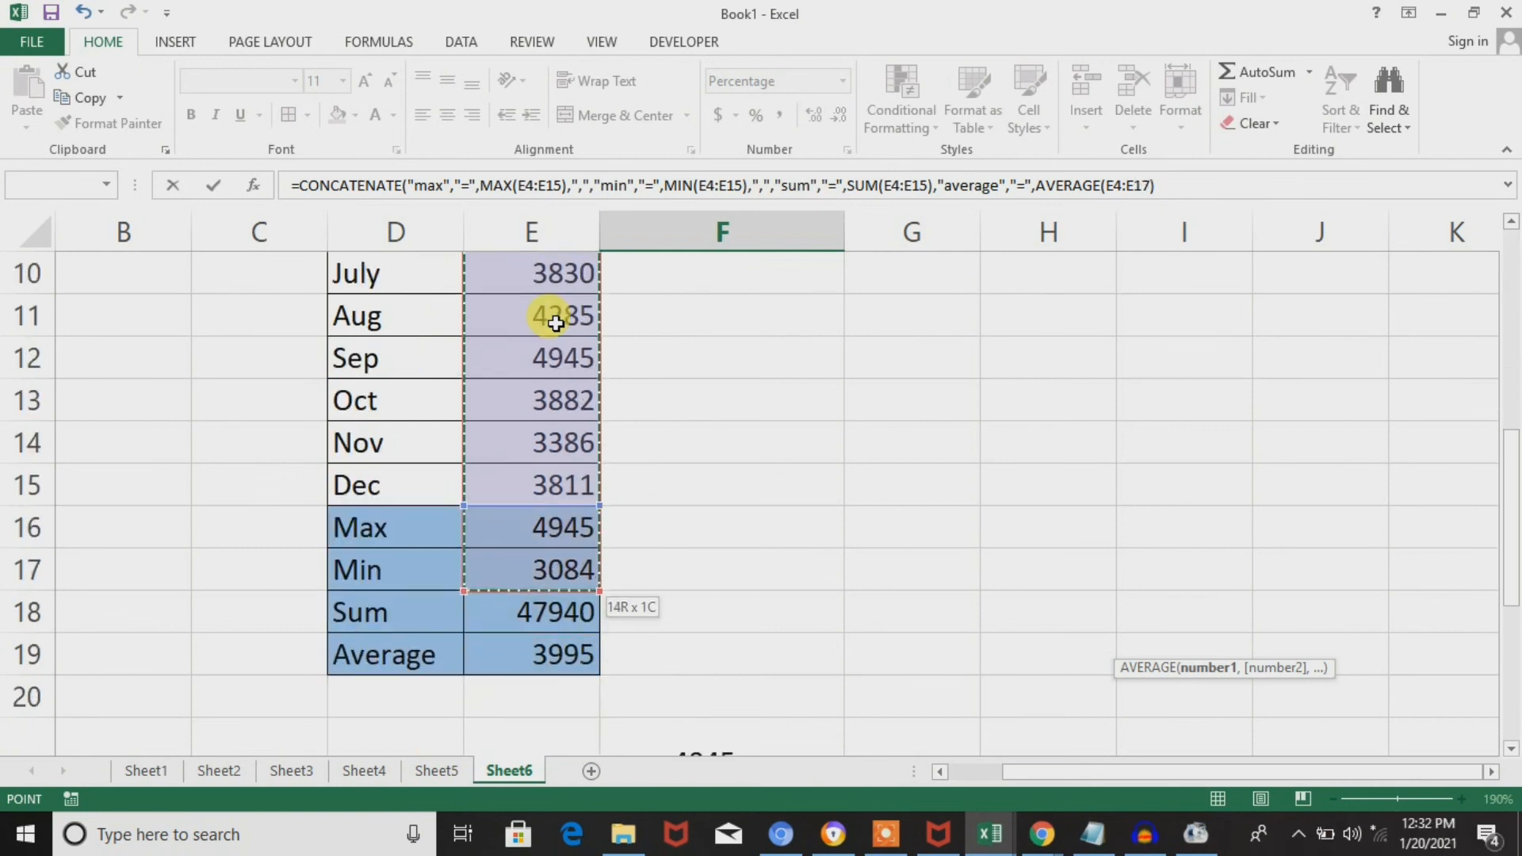
key(shift+Down)
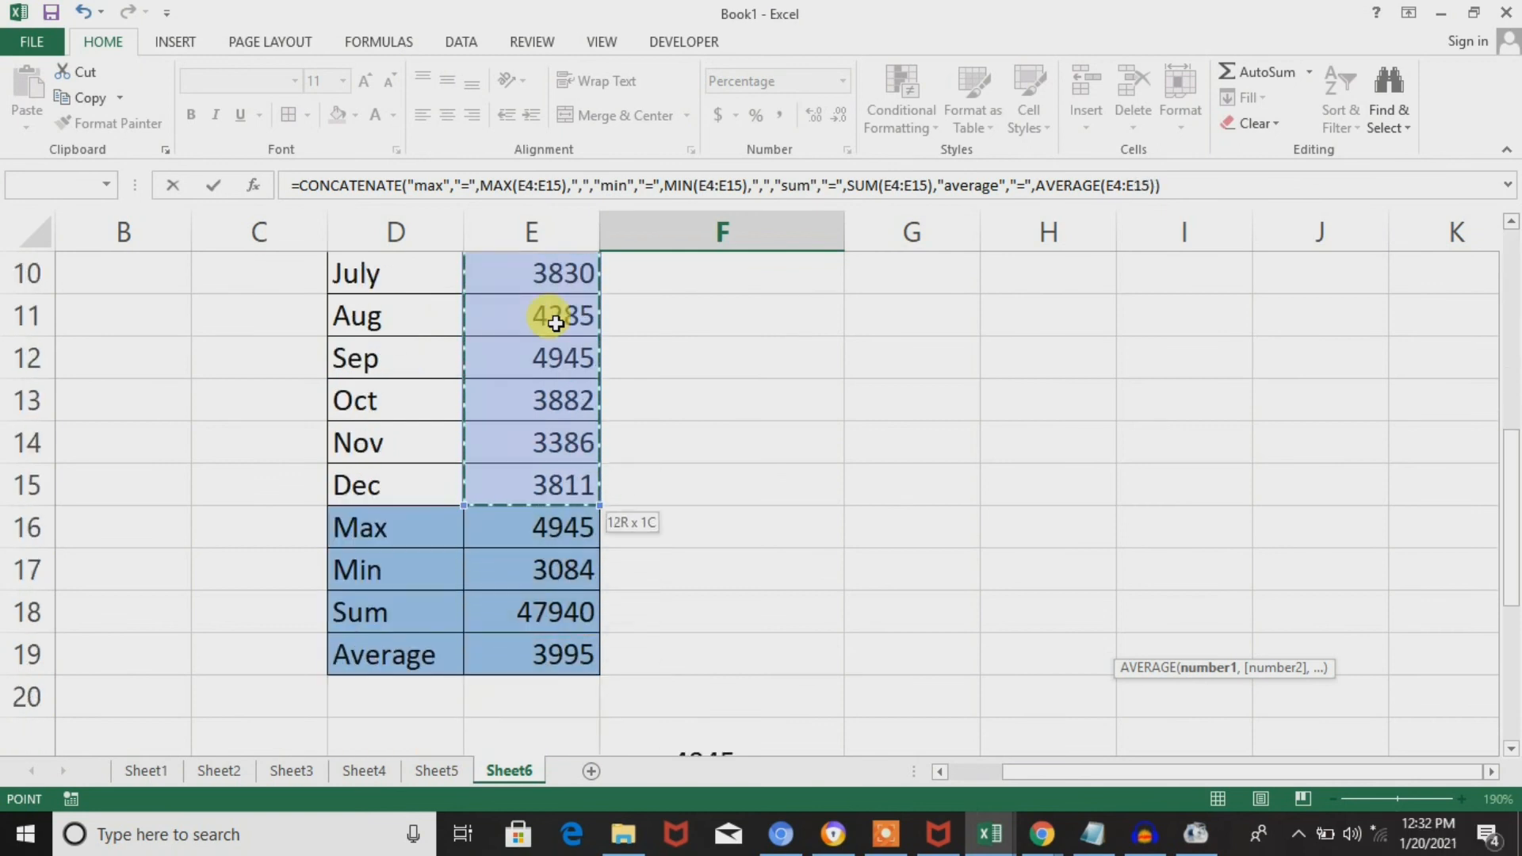
key(Return)
key(Up)
key(Up)
key(Down)
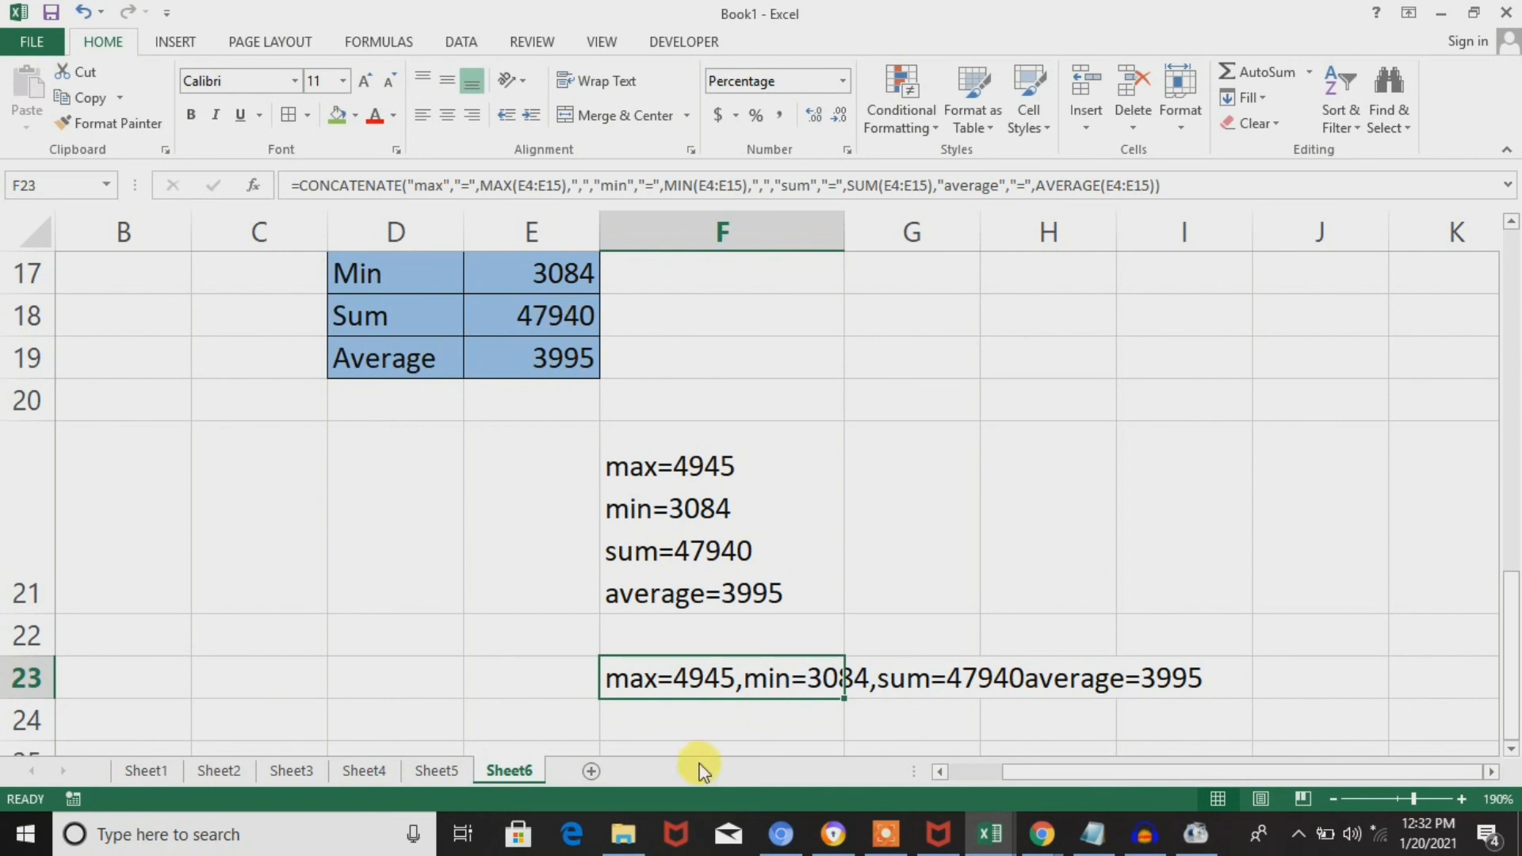
Insert a quoted comma "," as a separate argument before "average" in the F23 formula and enter it.
double_click(785, 674)
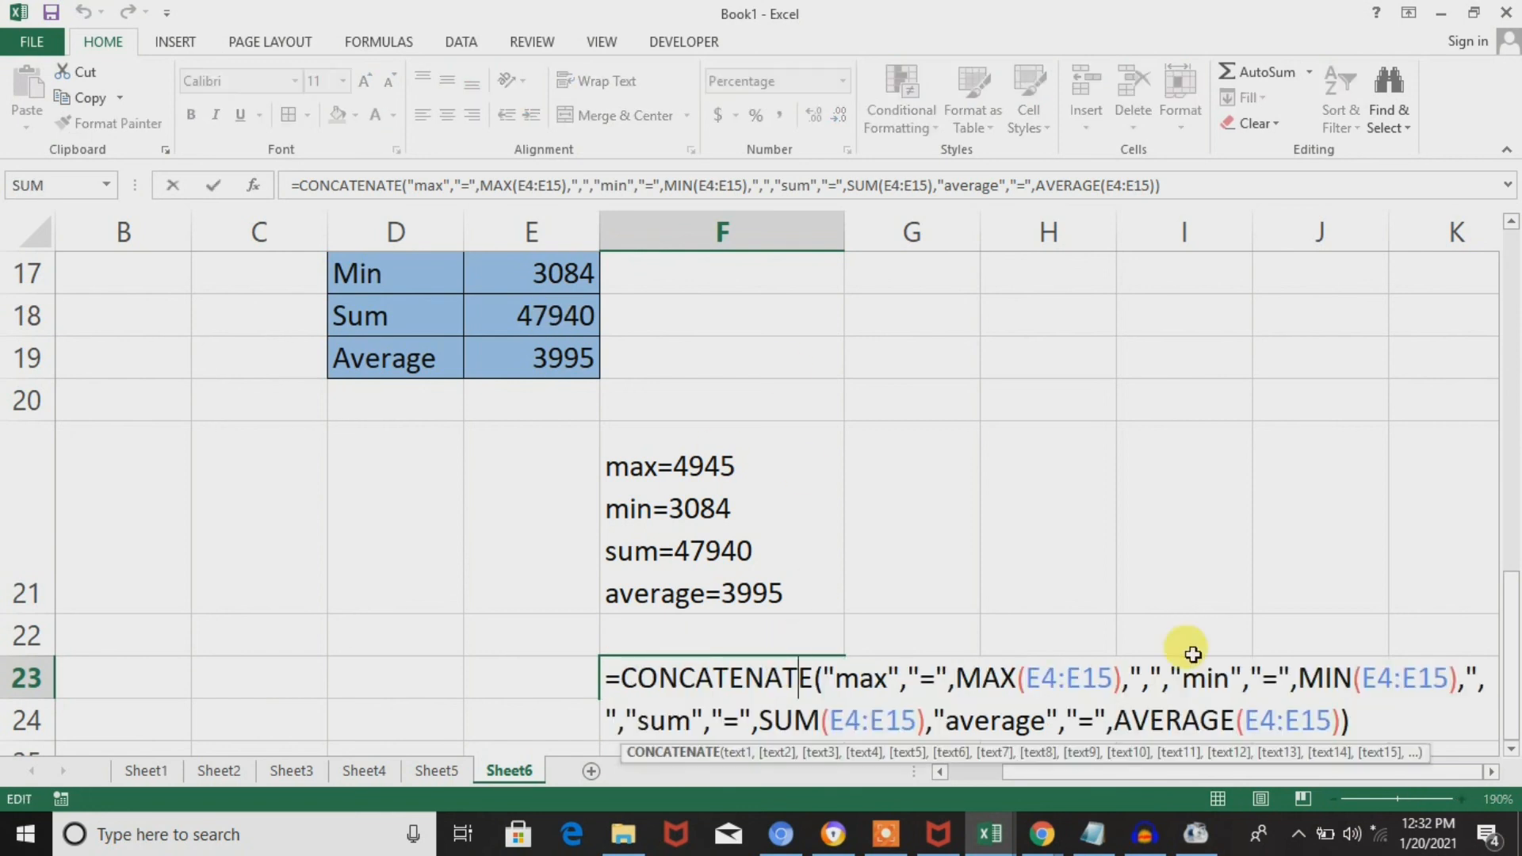
click(936, 718)
text(",")
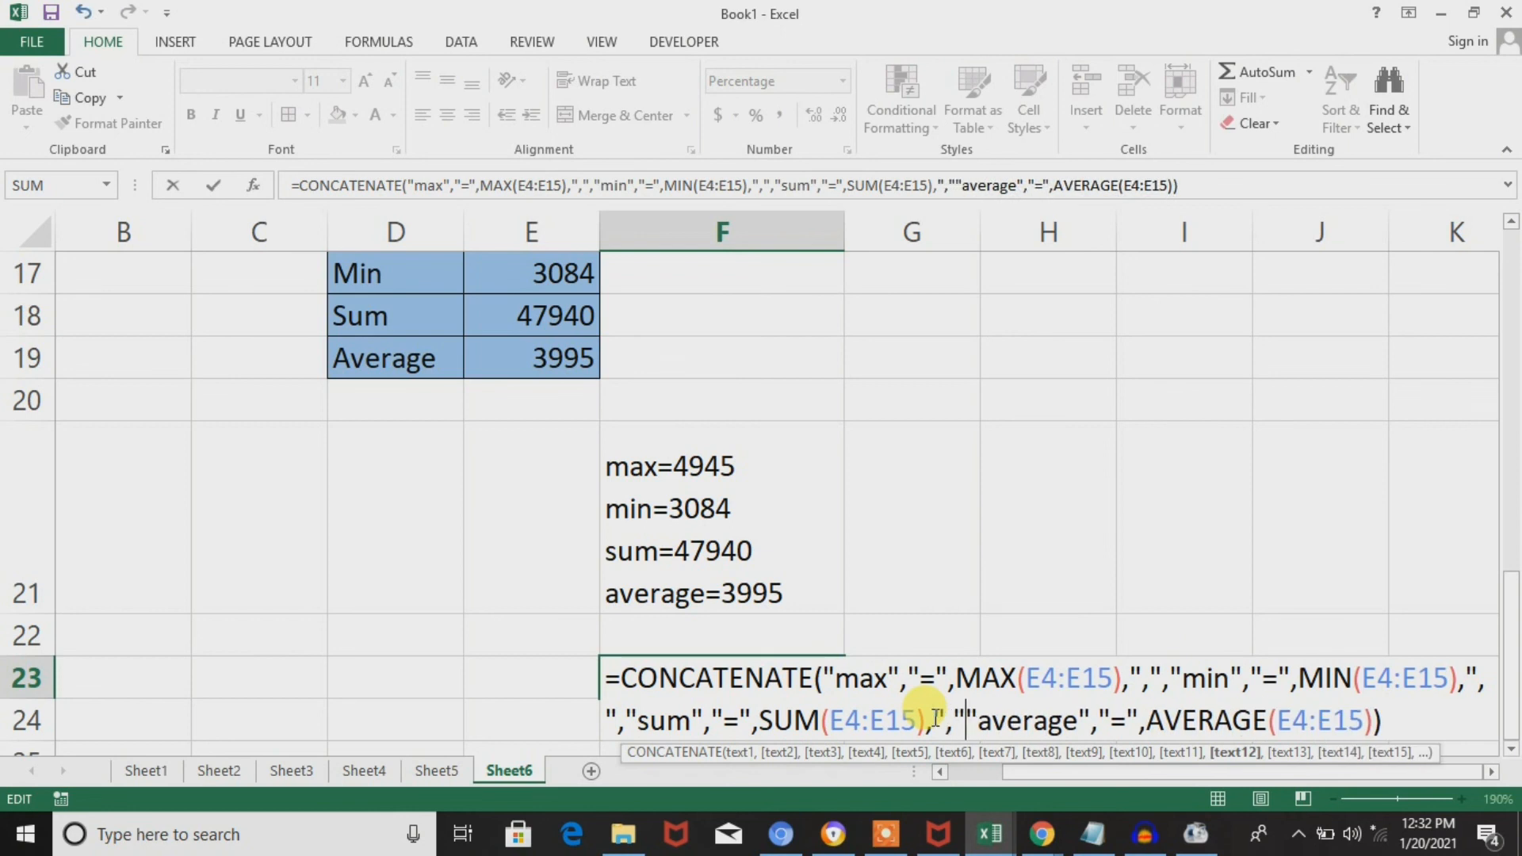
text(,)
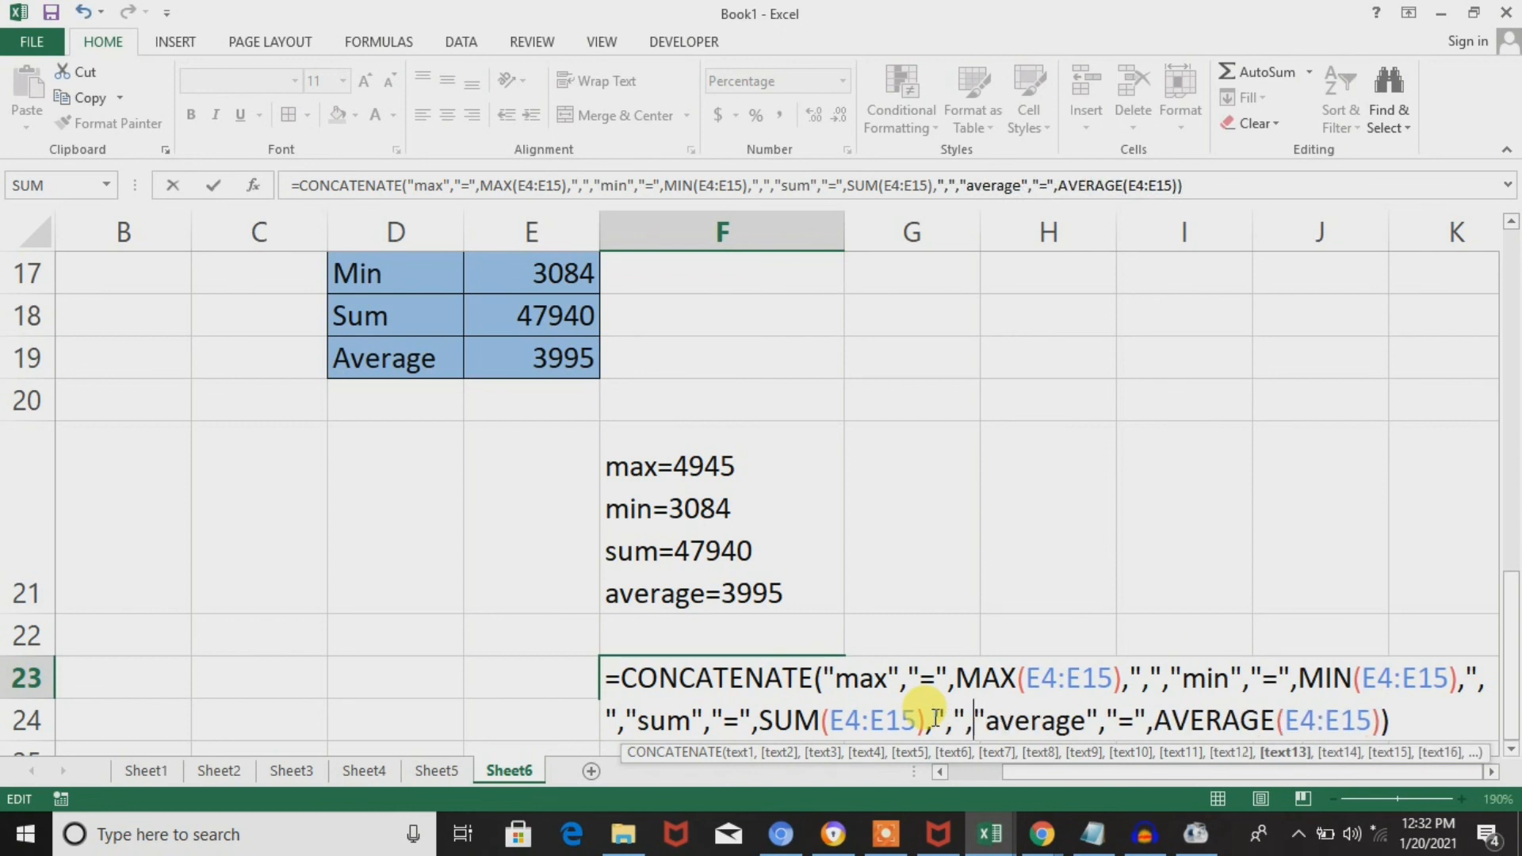
key(Return)
key(Return)
key(Return)
key(Return)
key(Return)
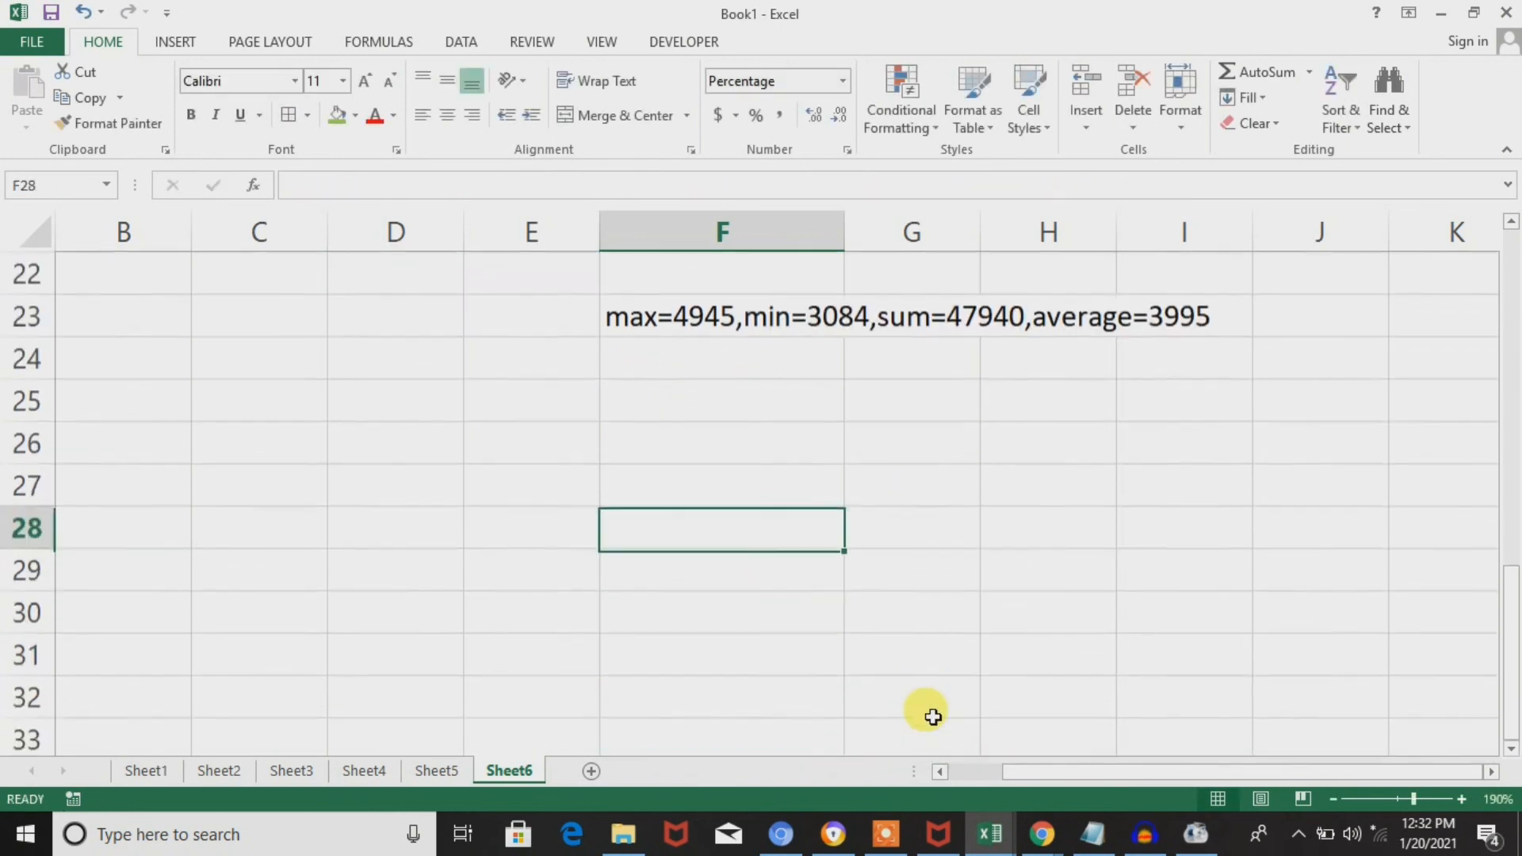
Compare the formulas and results of the & version in F21 and the CONCATENATE version in F23.
key(Up)
key(Up)
key(Up)
key(Up)
key(Up)
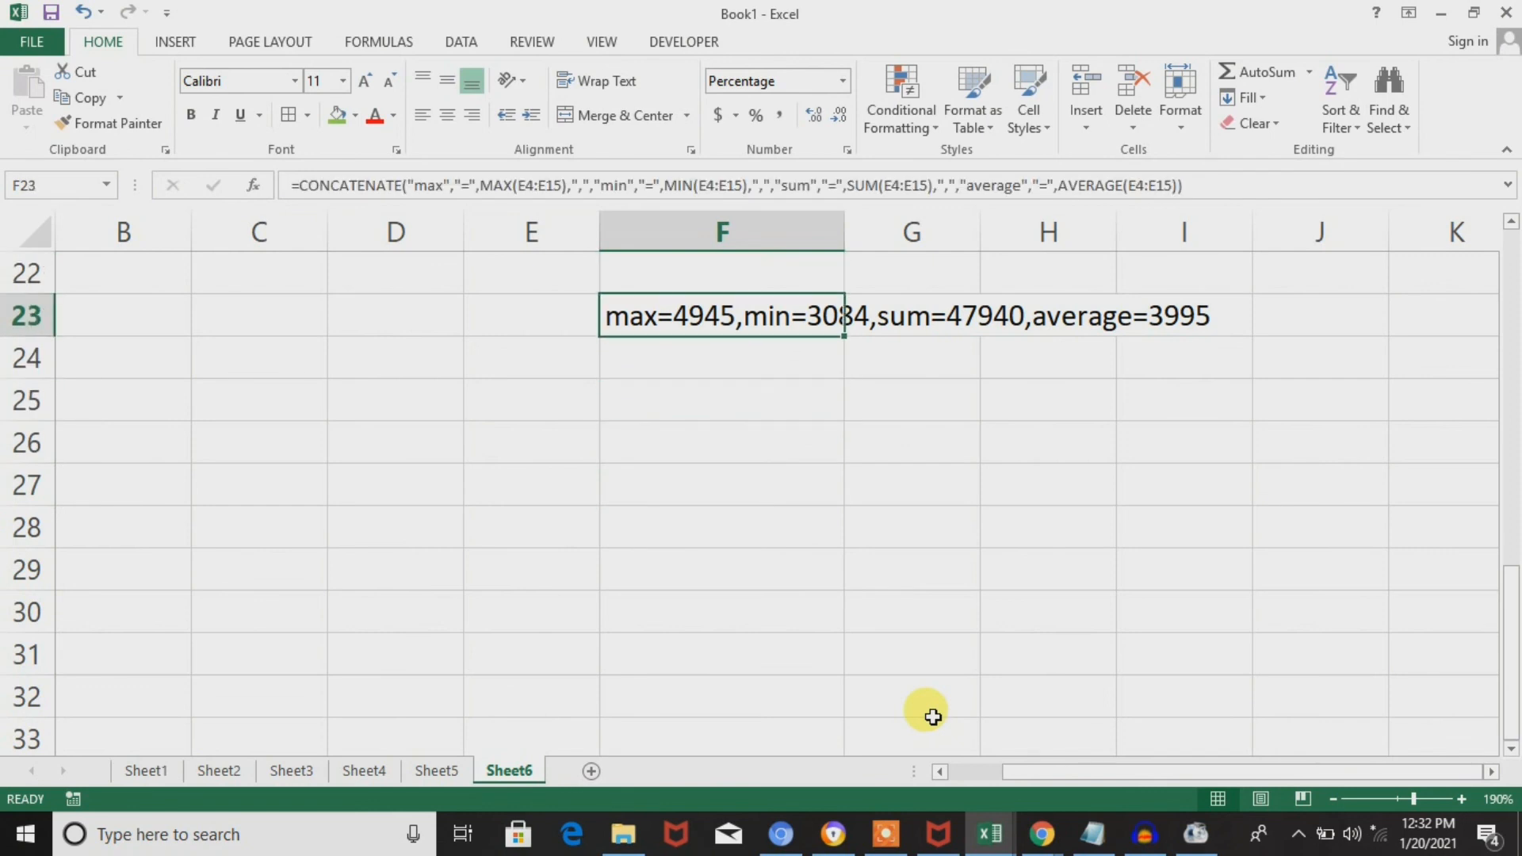
key(Up)
key(Up)
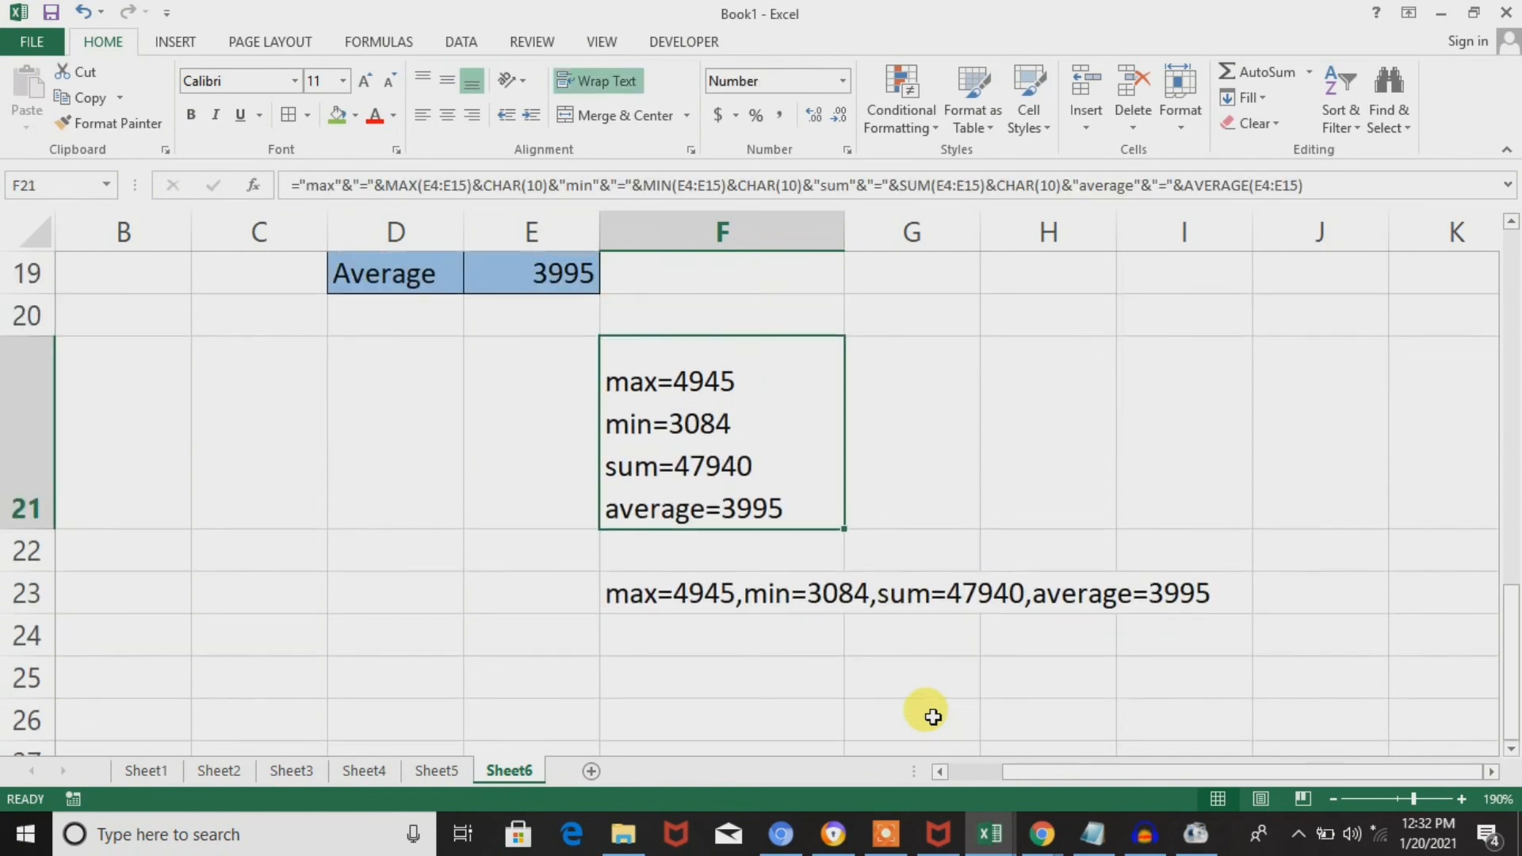
key(Down)
key(Down)
key(Down)
key(Up)
key(Up)
key(Up)
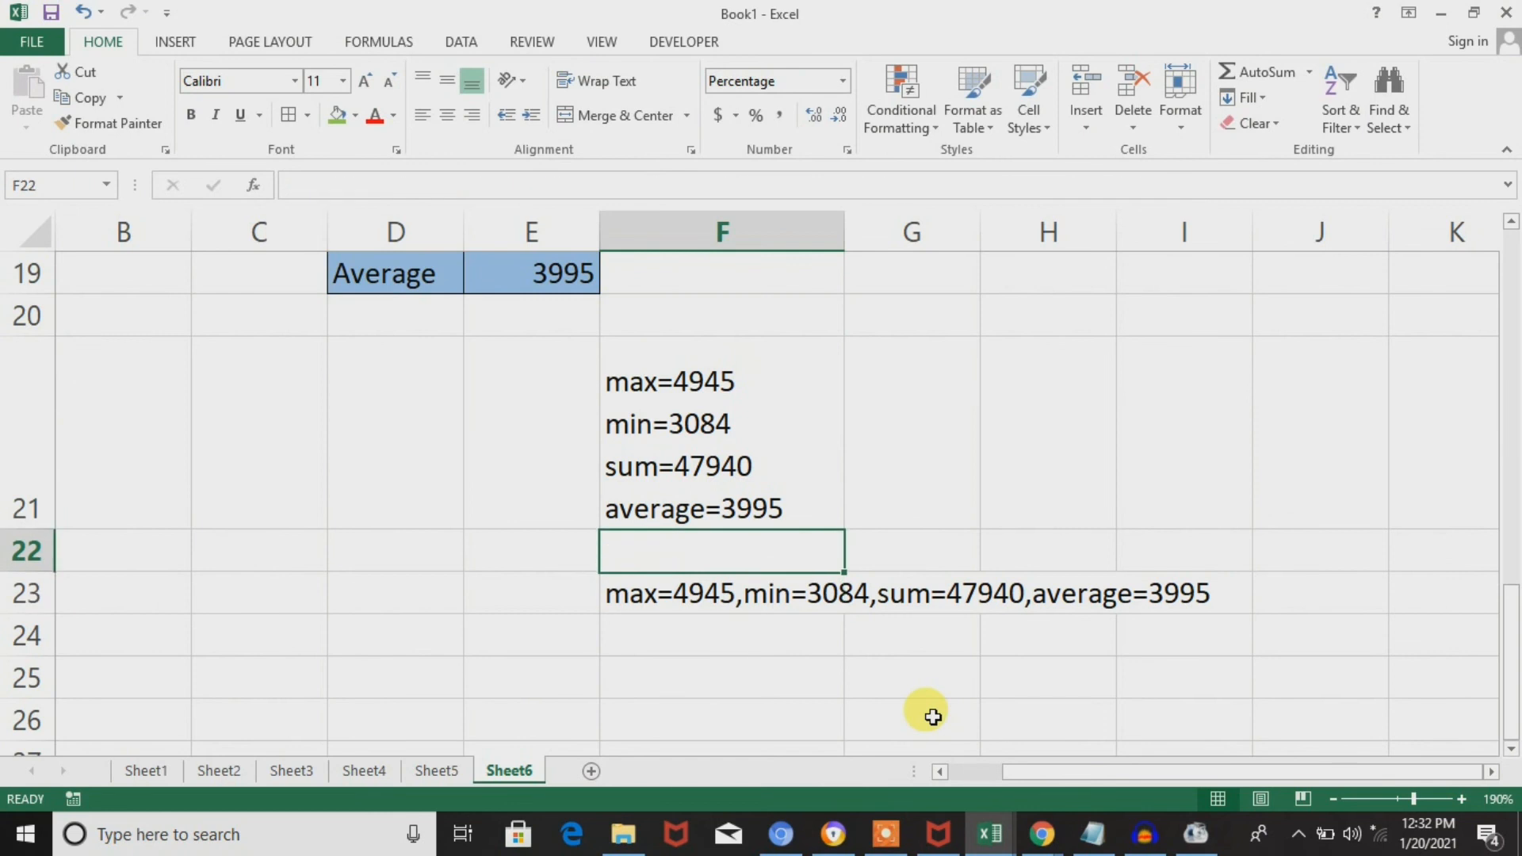
key(Down)
key(Down)
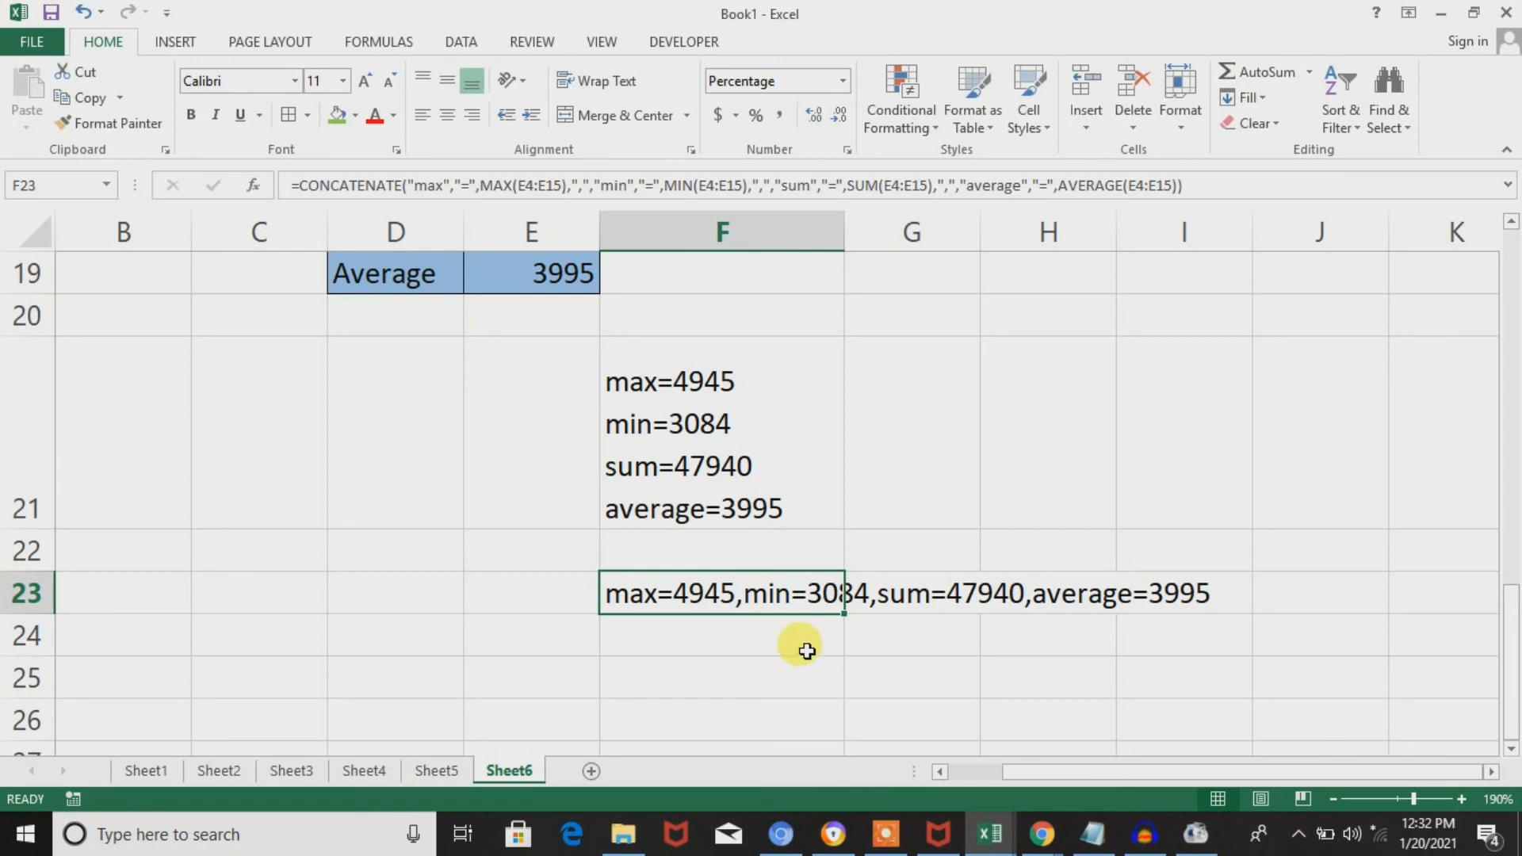
Replace the quoted comma between MAX(E4:E15) and "min" in the F23 formula with CHAR(10) and enter it.
double_click(813, 604)
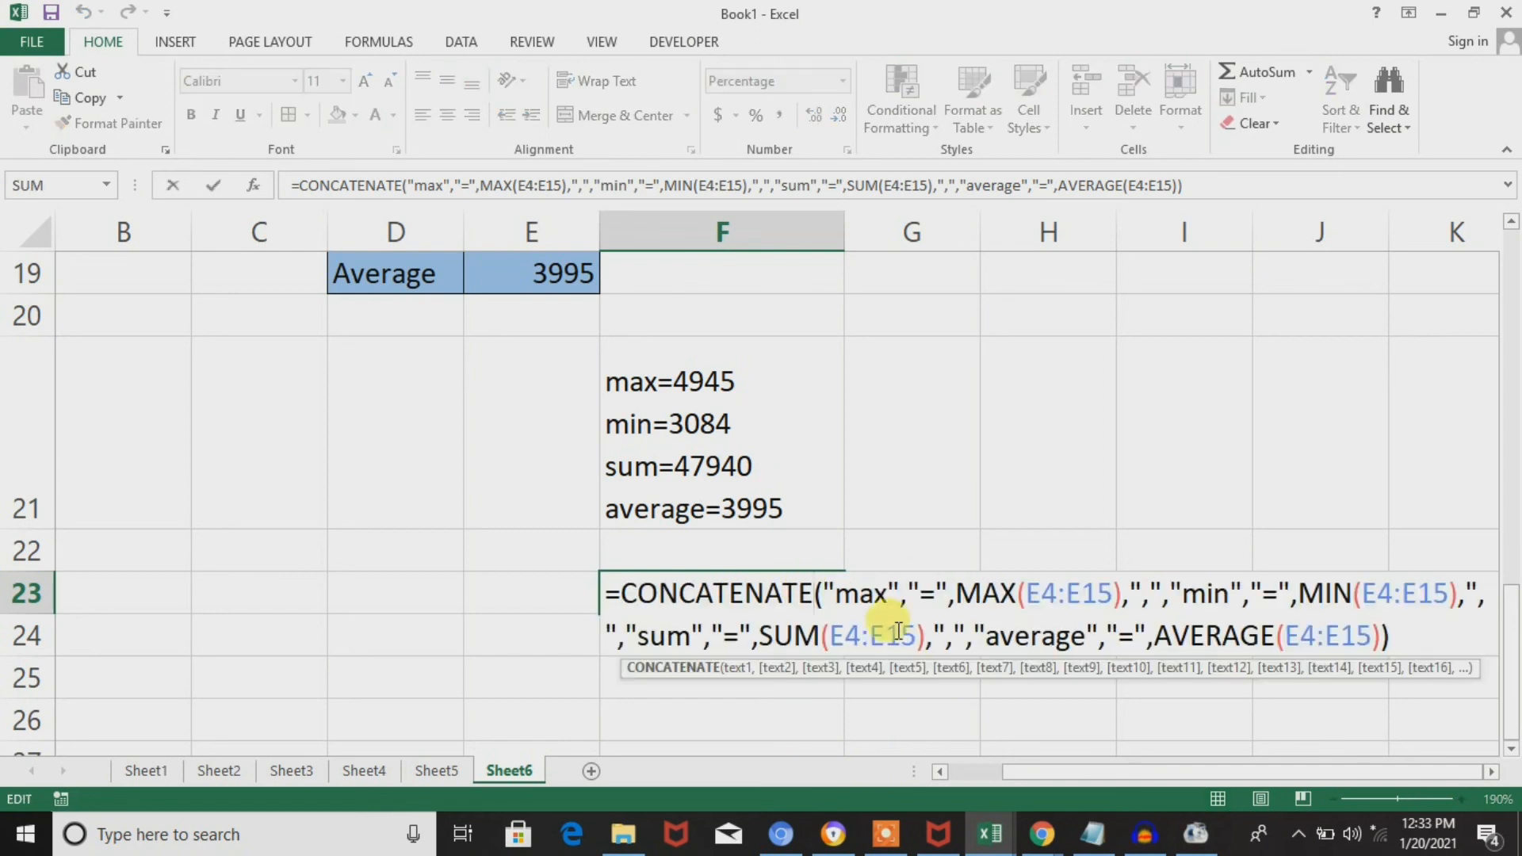
click(1150, 590)
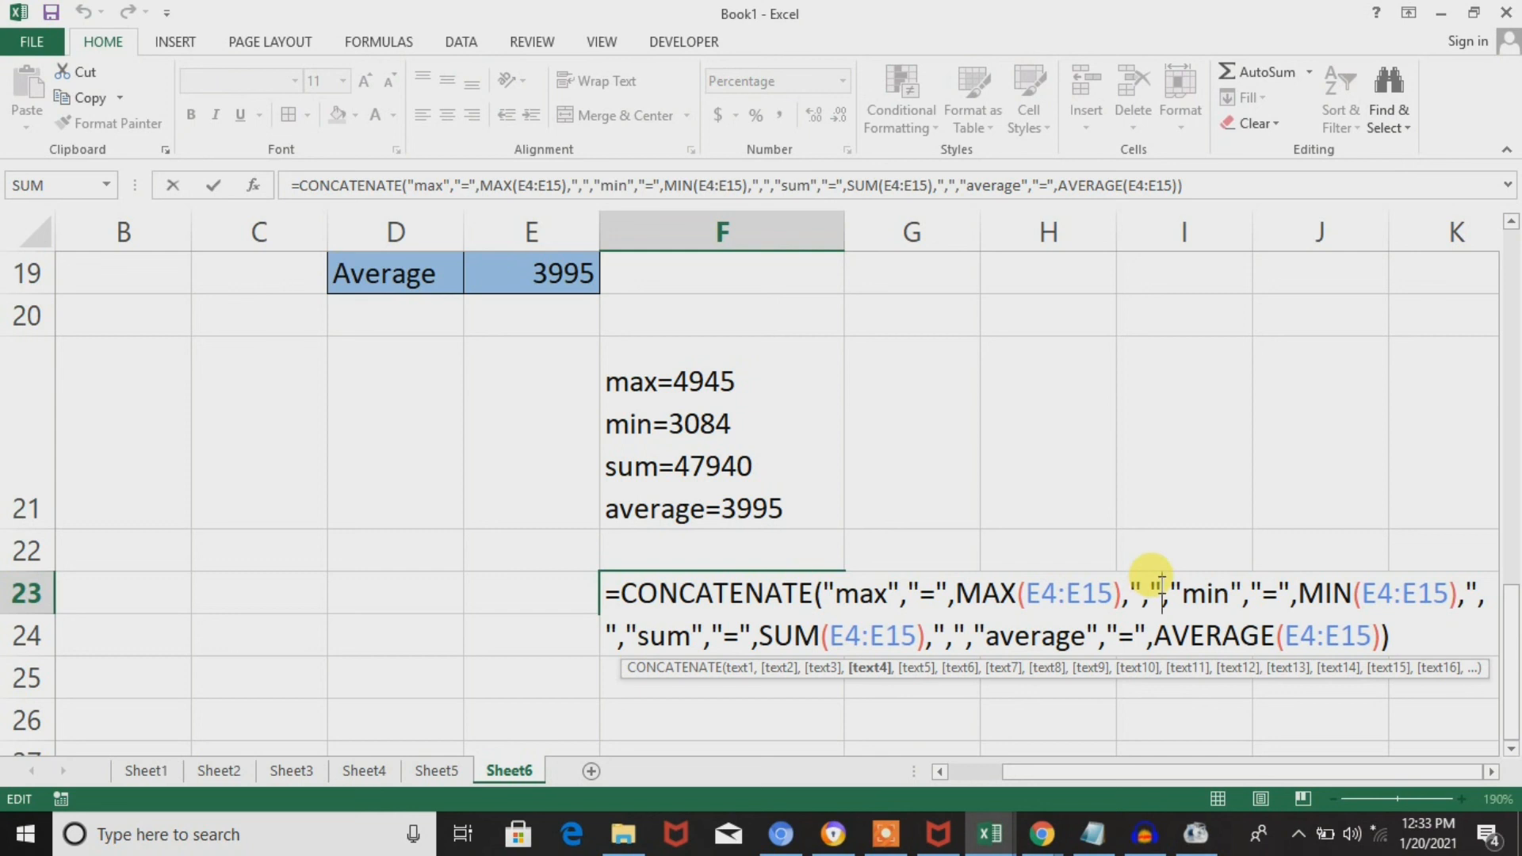
key(BackSpace)
key(BackSpace)
key(BackSpace)
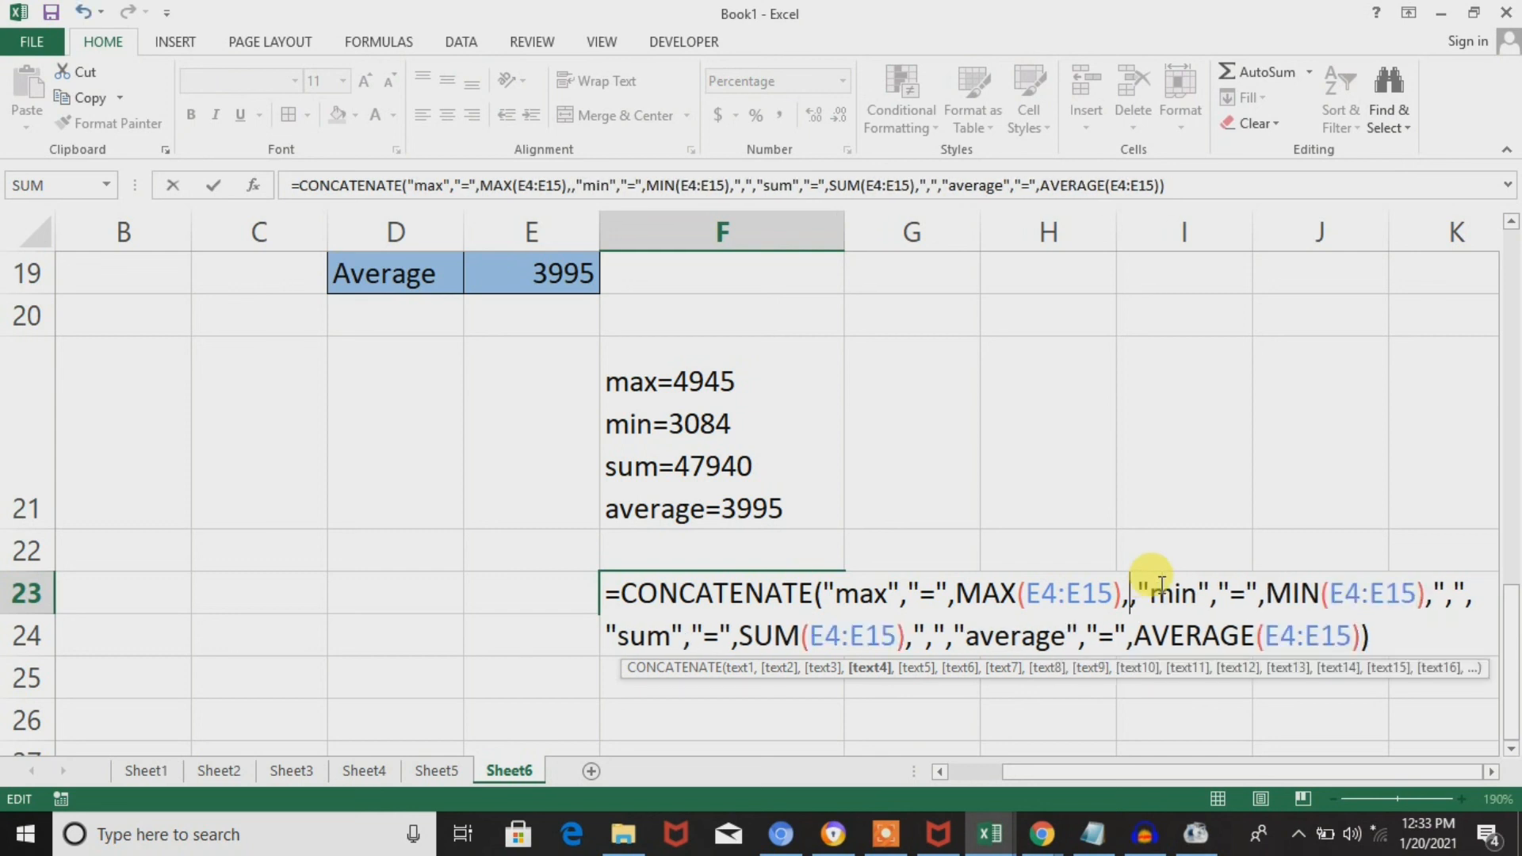
text(char(10)
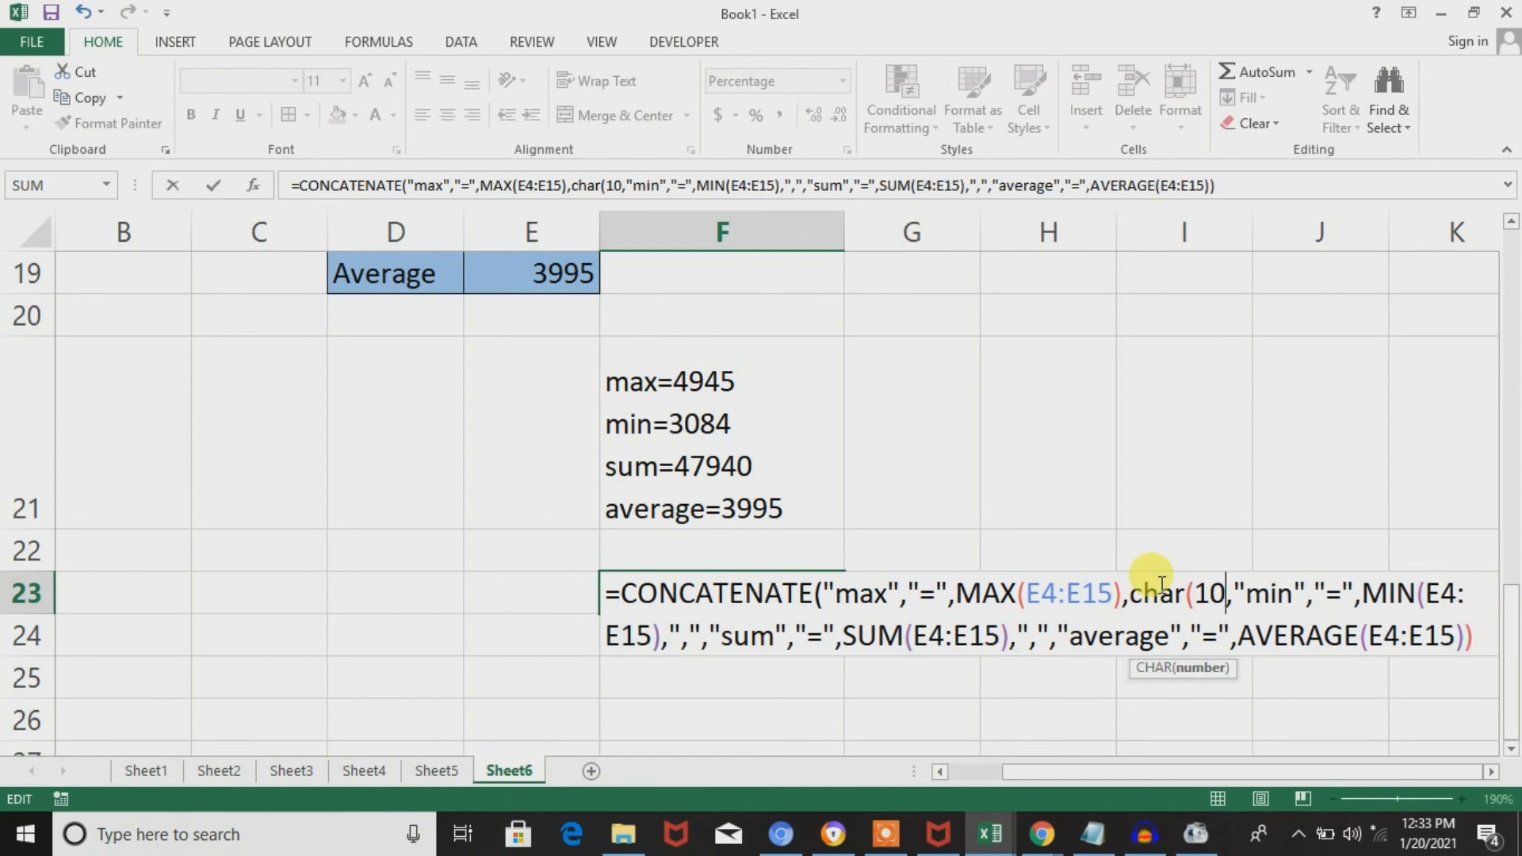
text())
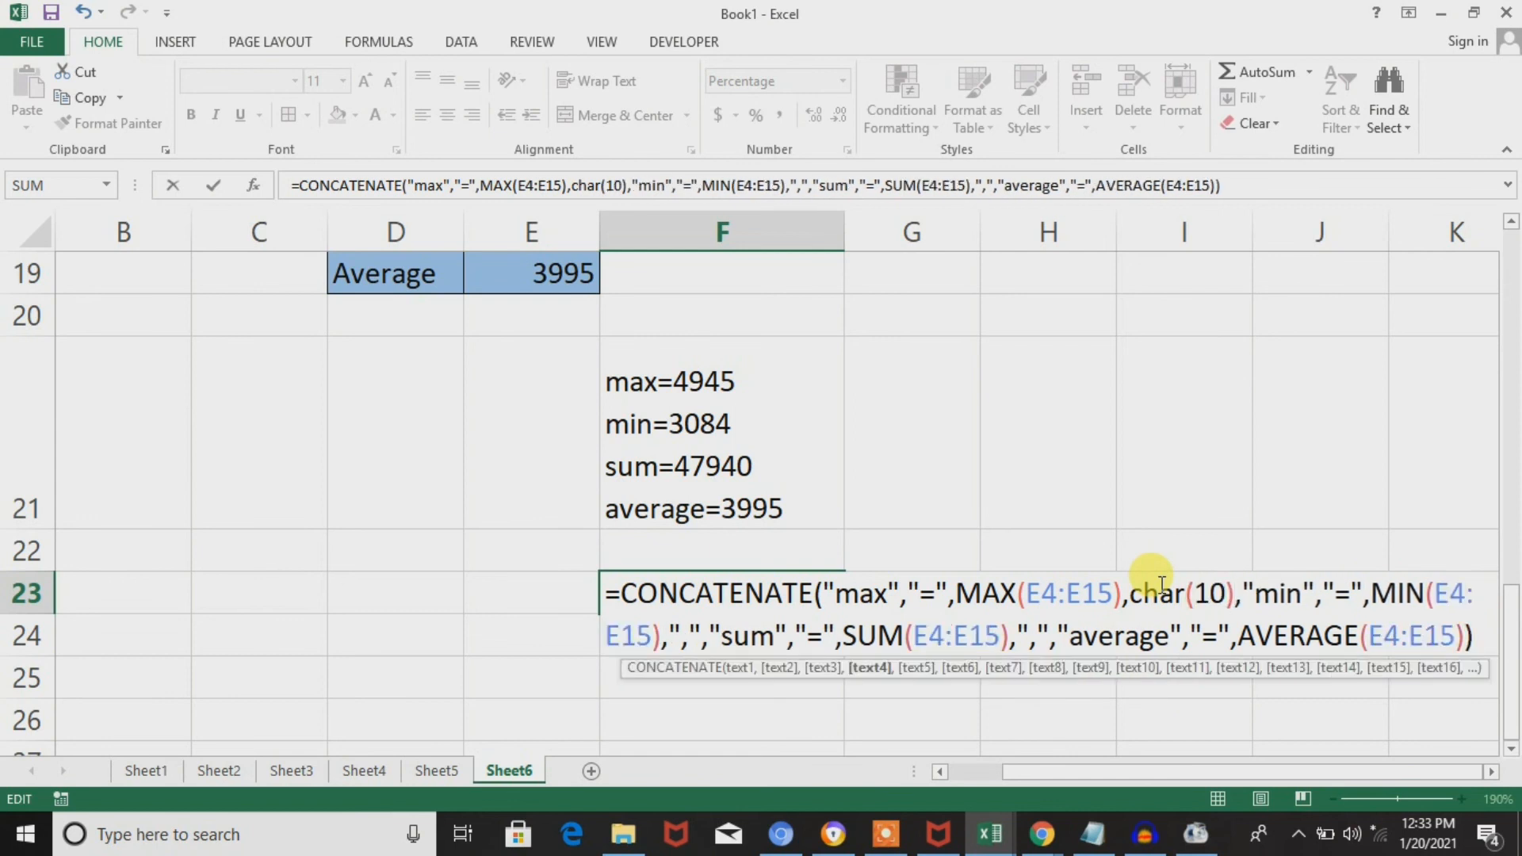
key(shift+Return)
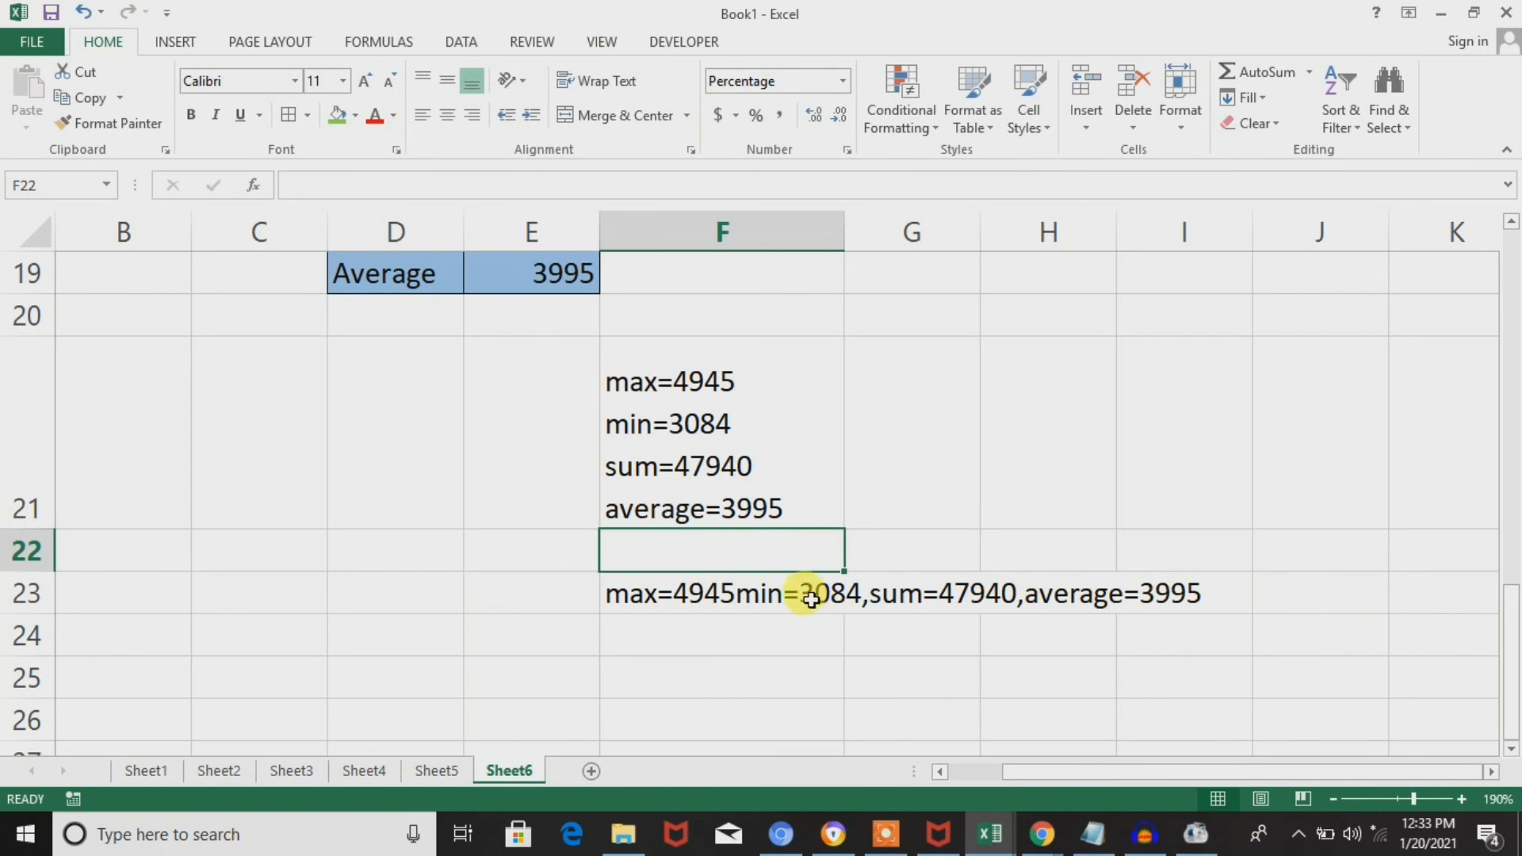
Try text wrapping on F23 to check the line break, and turn it off again.
click(810, 600)
click(600, 91)
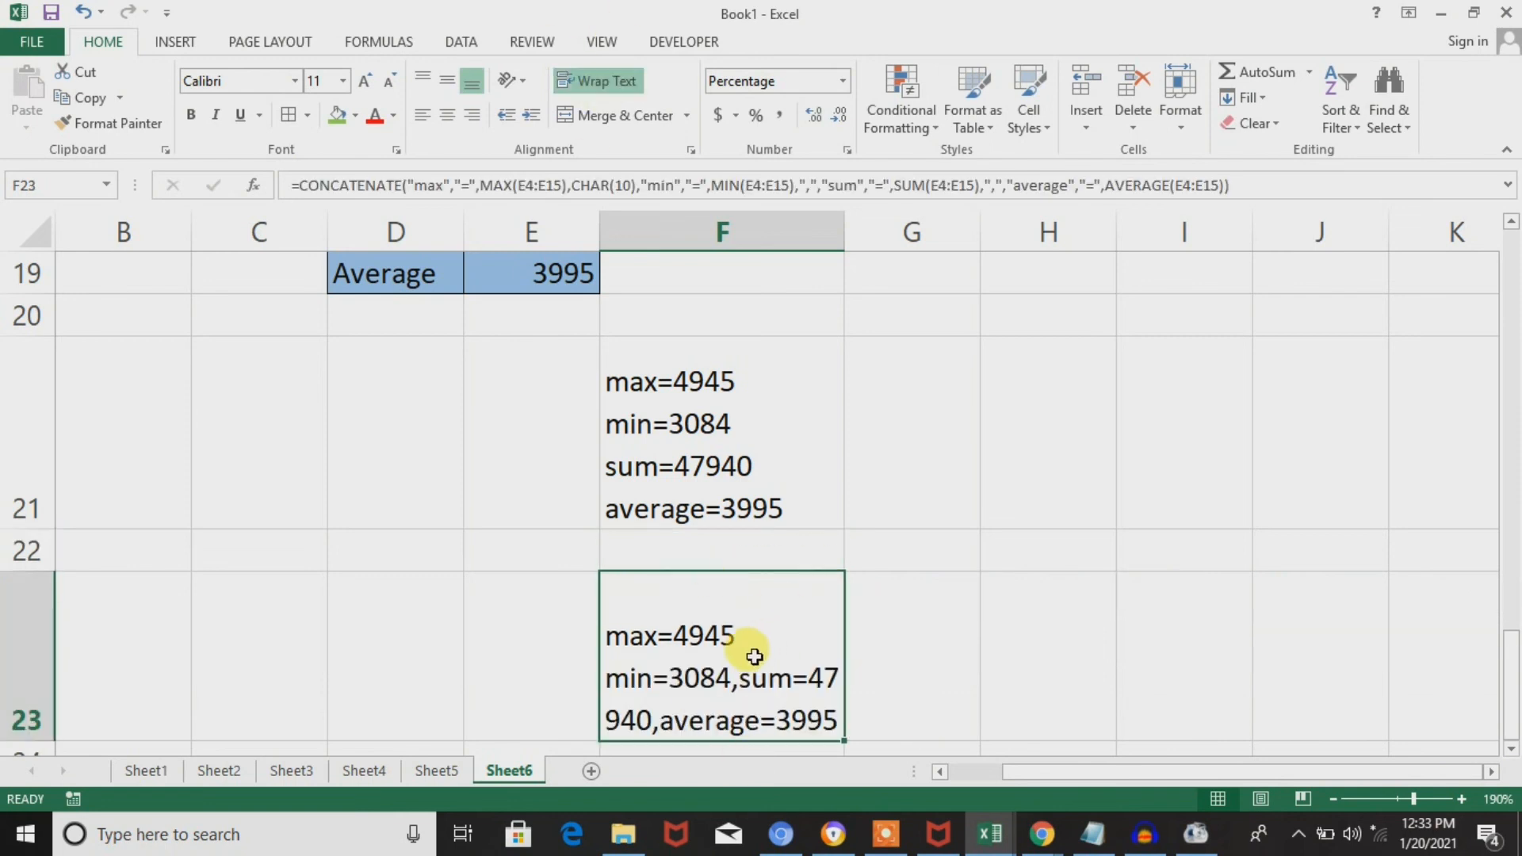
click(604, 79)
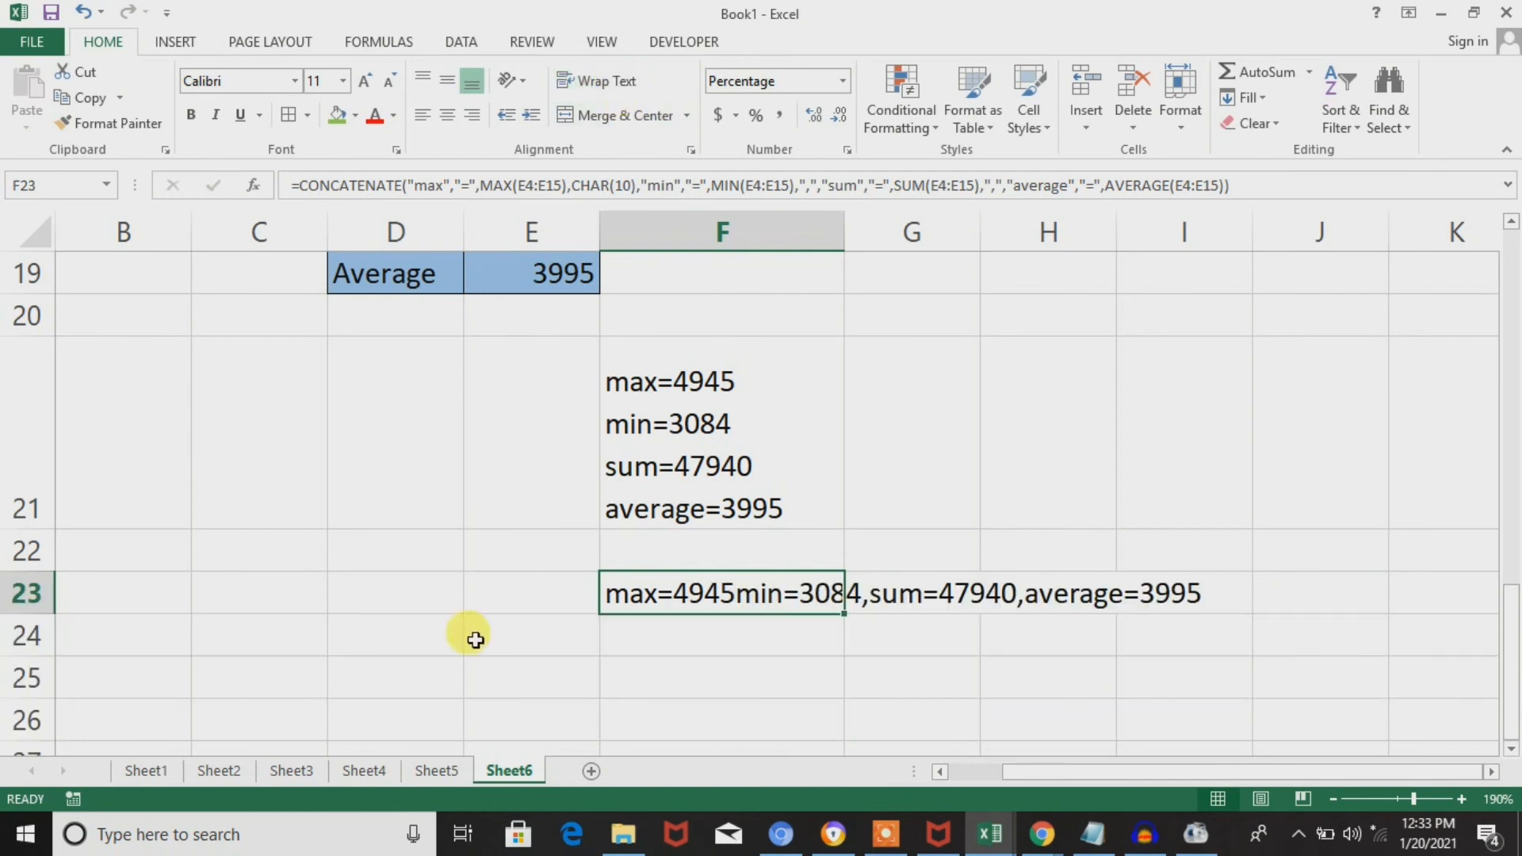
Replace the quoted comma between MIN(E4:E15) and "sum" in the F23 formula with CHAR(10) as its own argument.
double_click(755, 593)
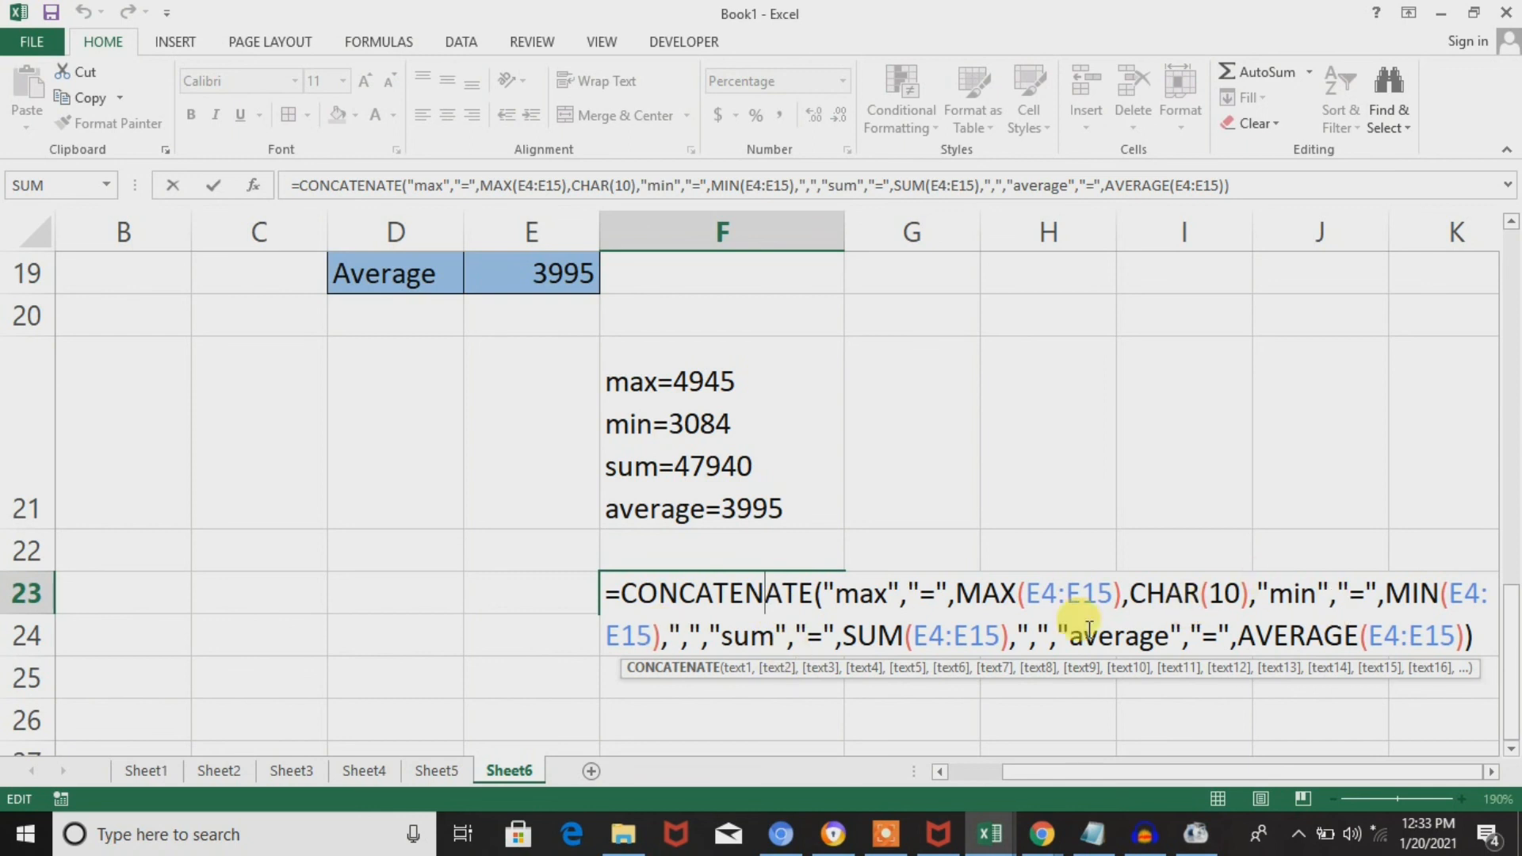
click(708, 635)
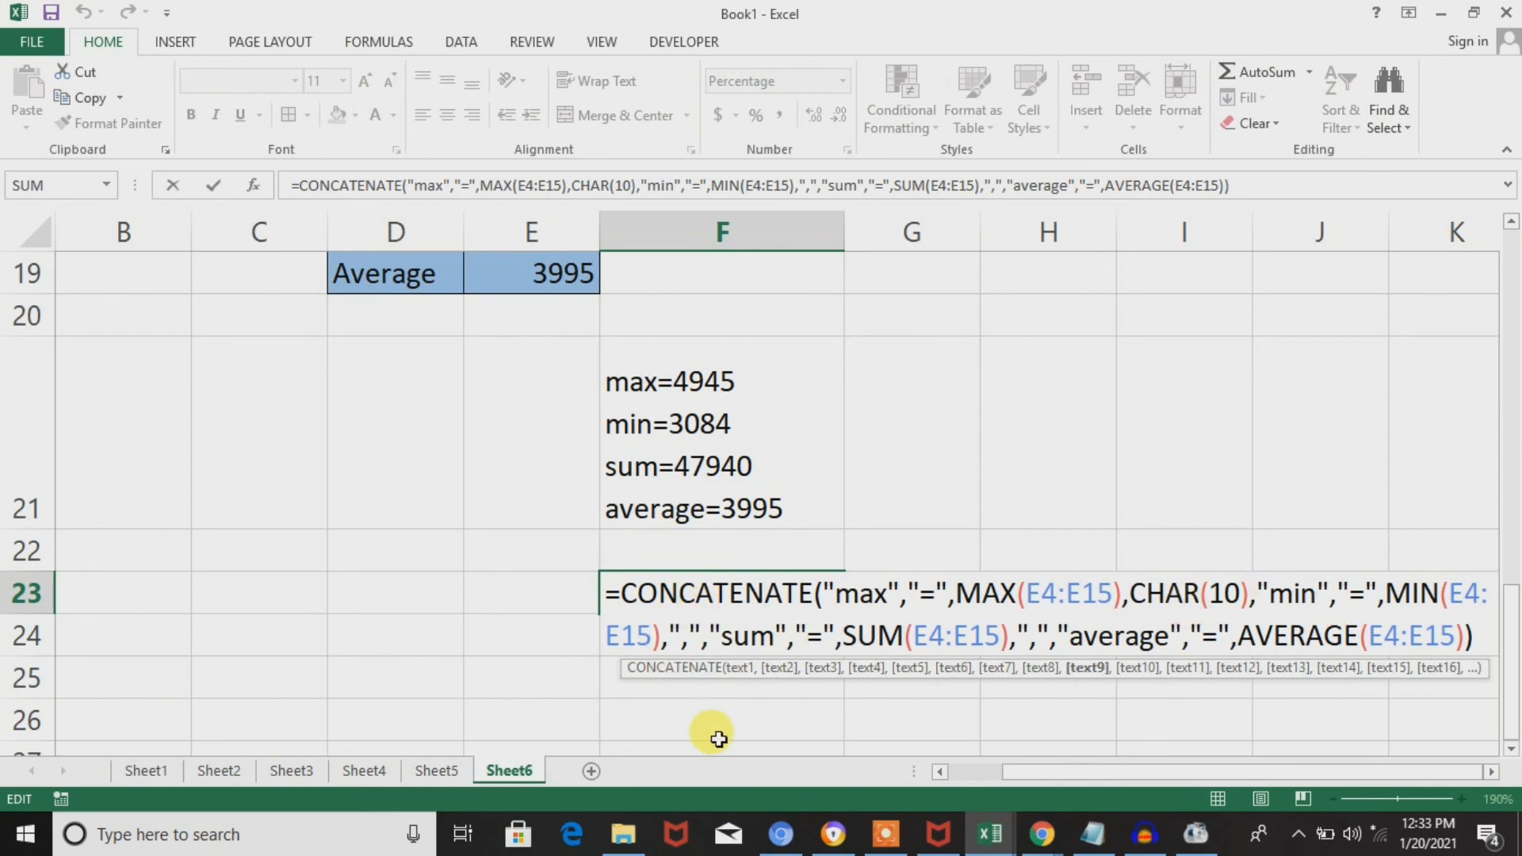
key(BackSpace)
key(Delete)
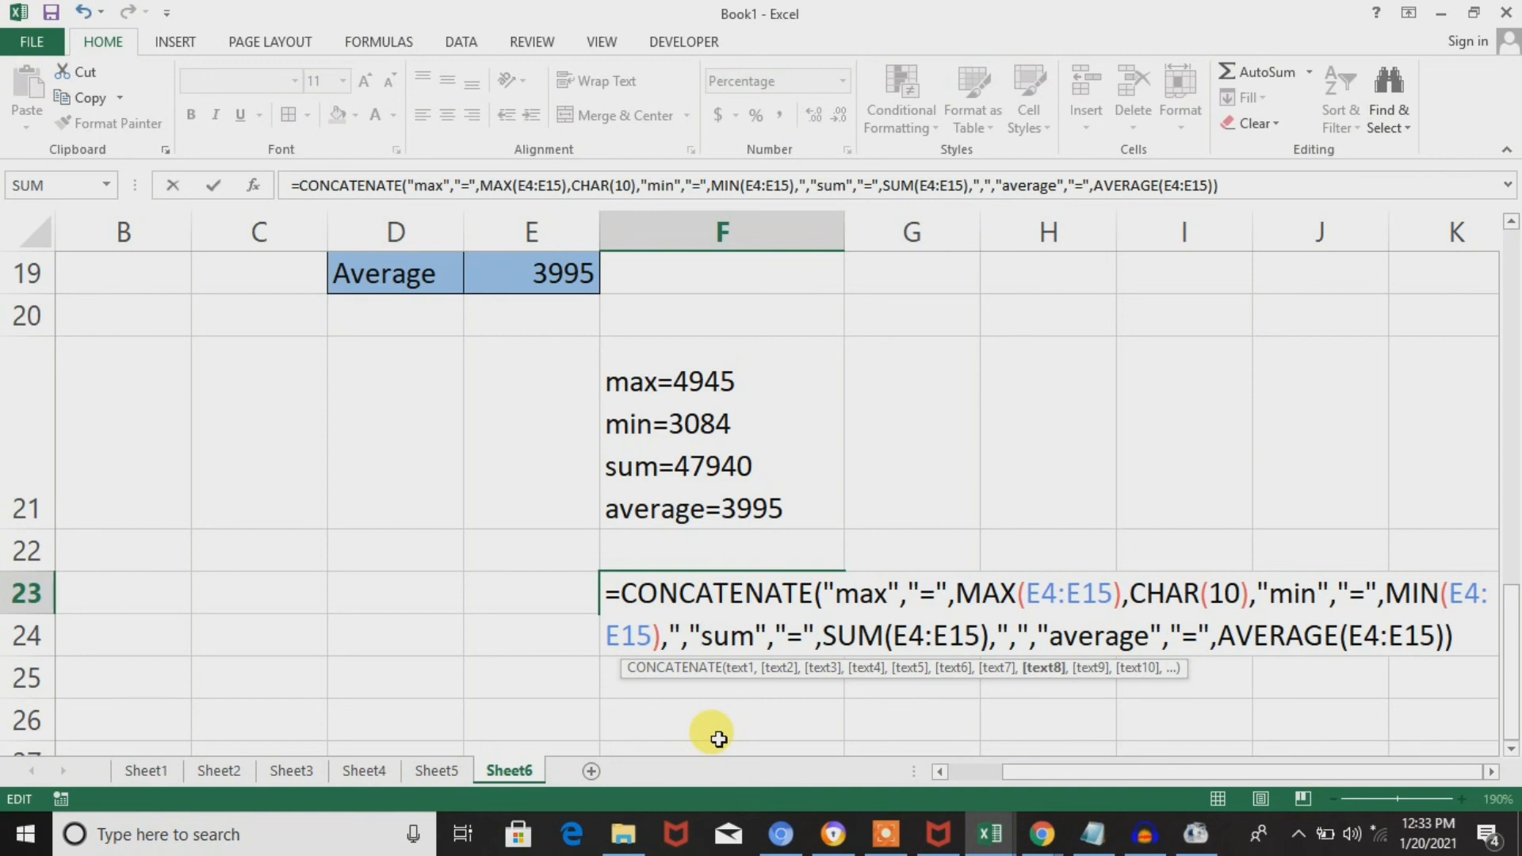
key(BackSpace)
key(BackSpace)
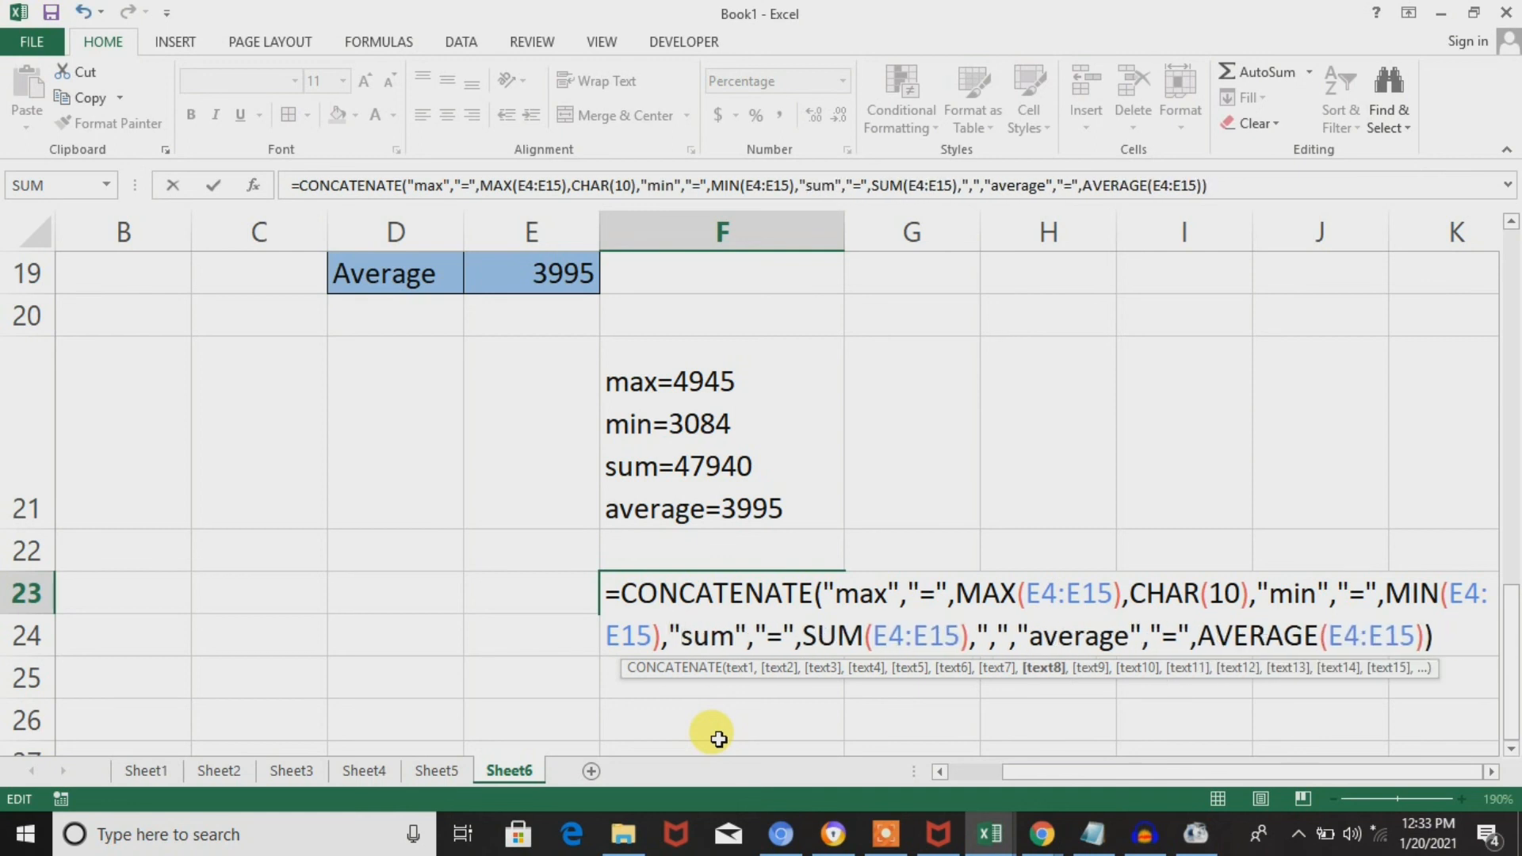
text(char)
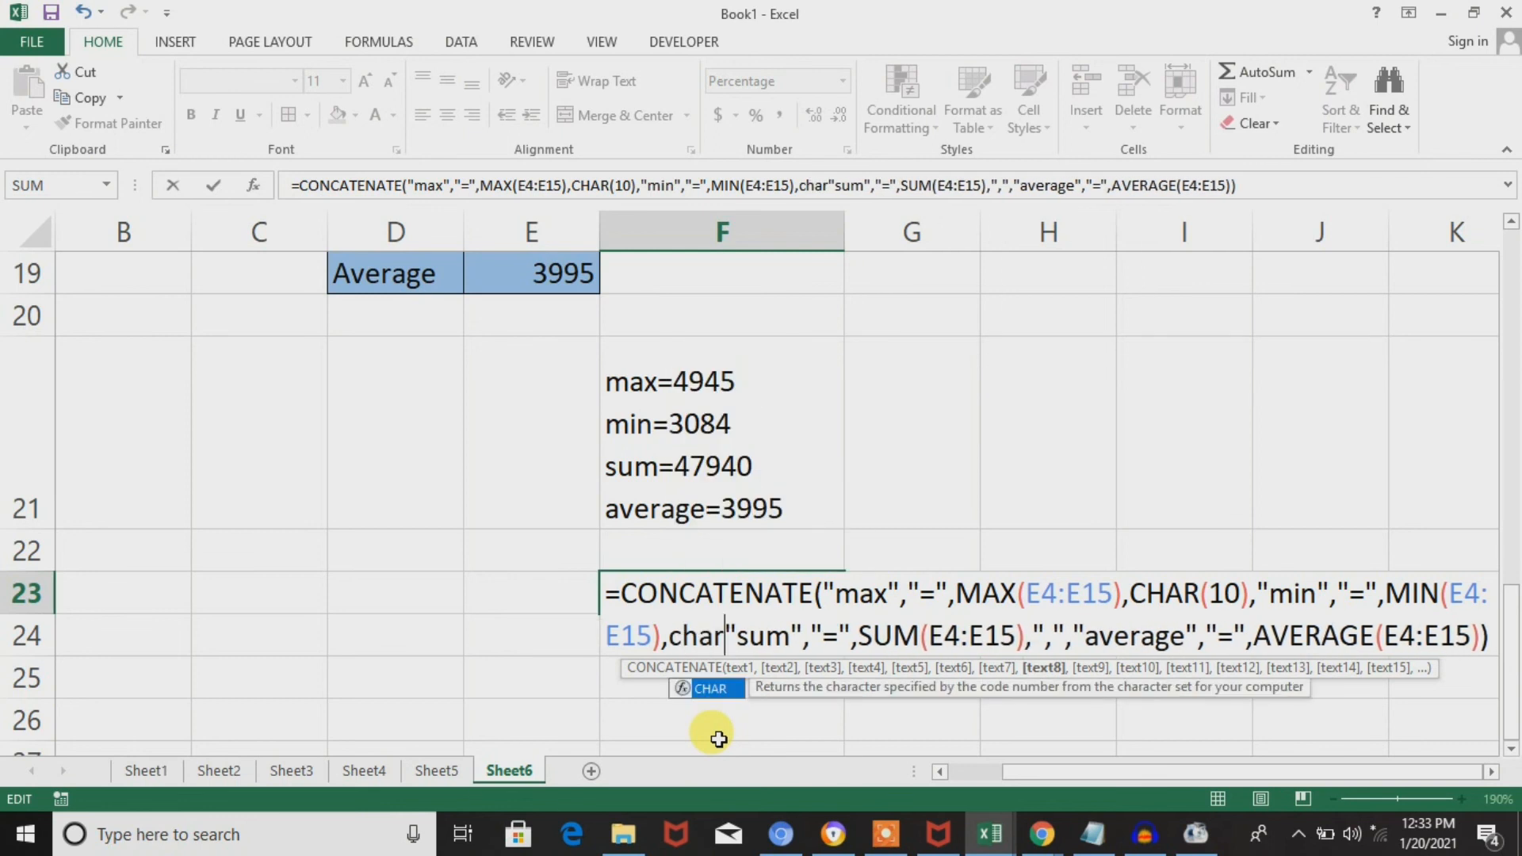
text((10)
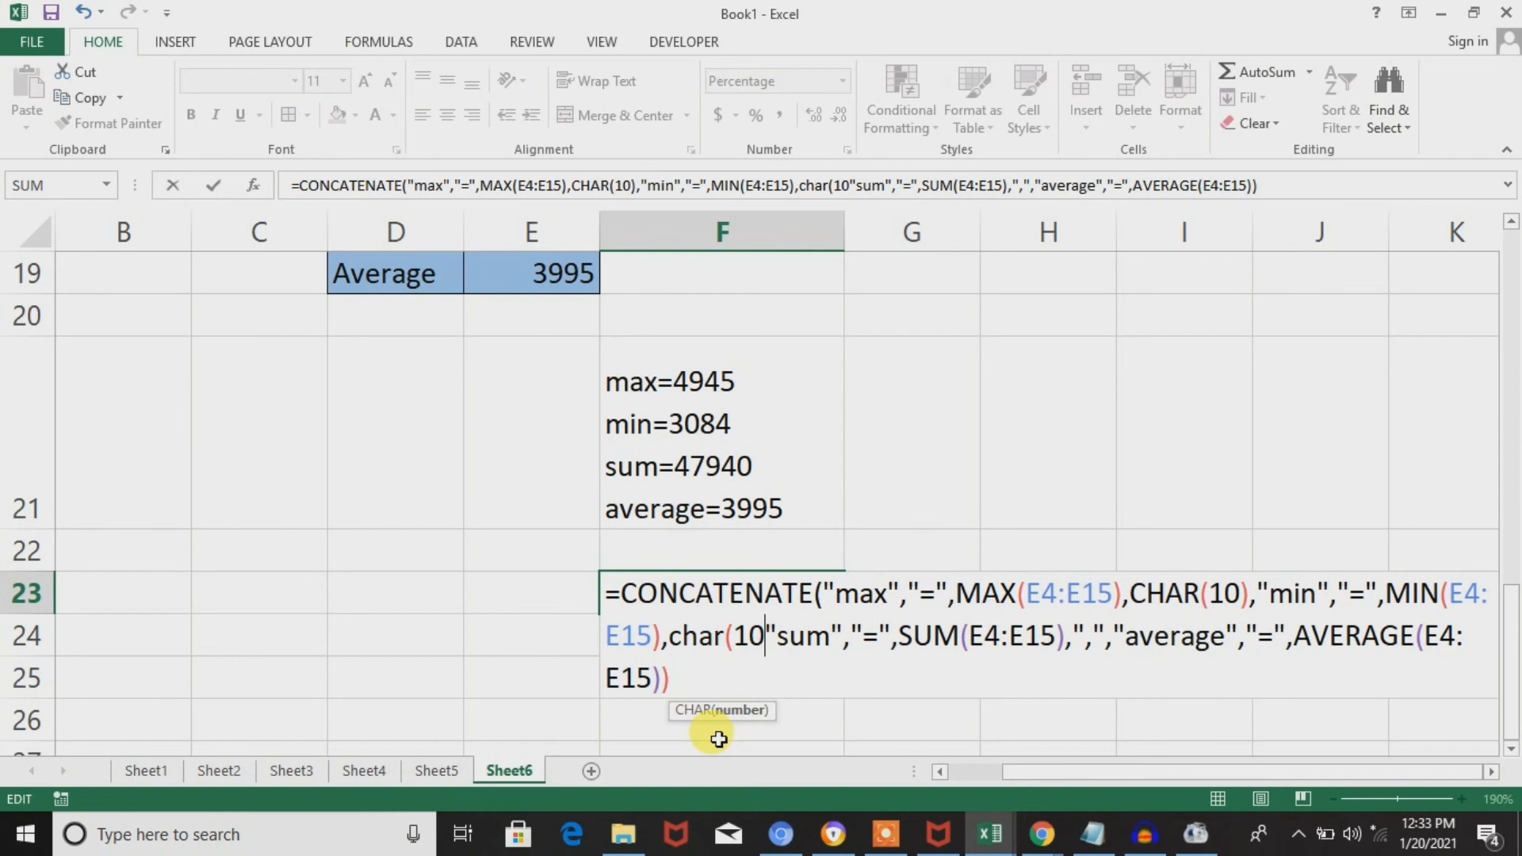
text())
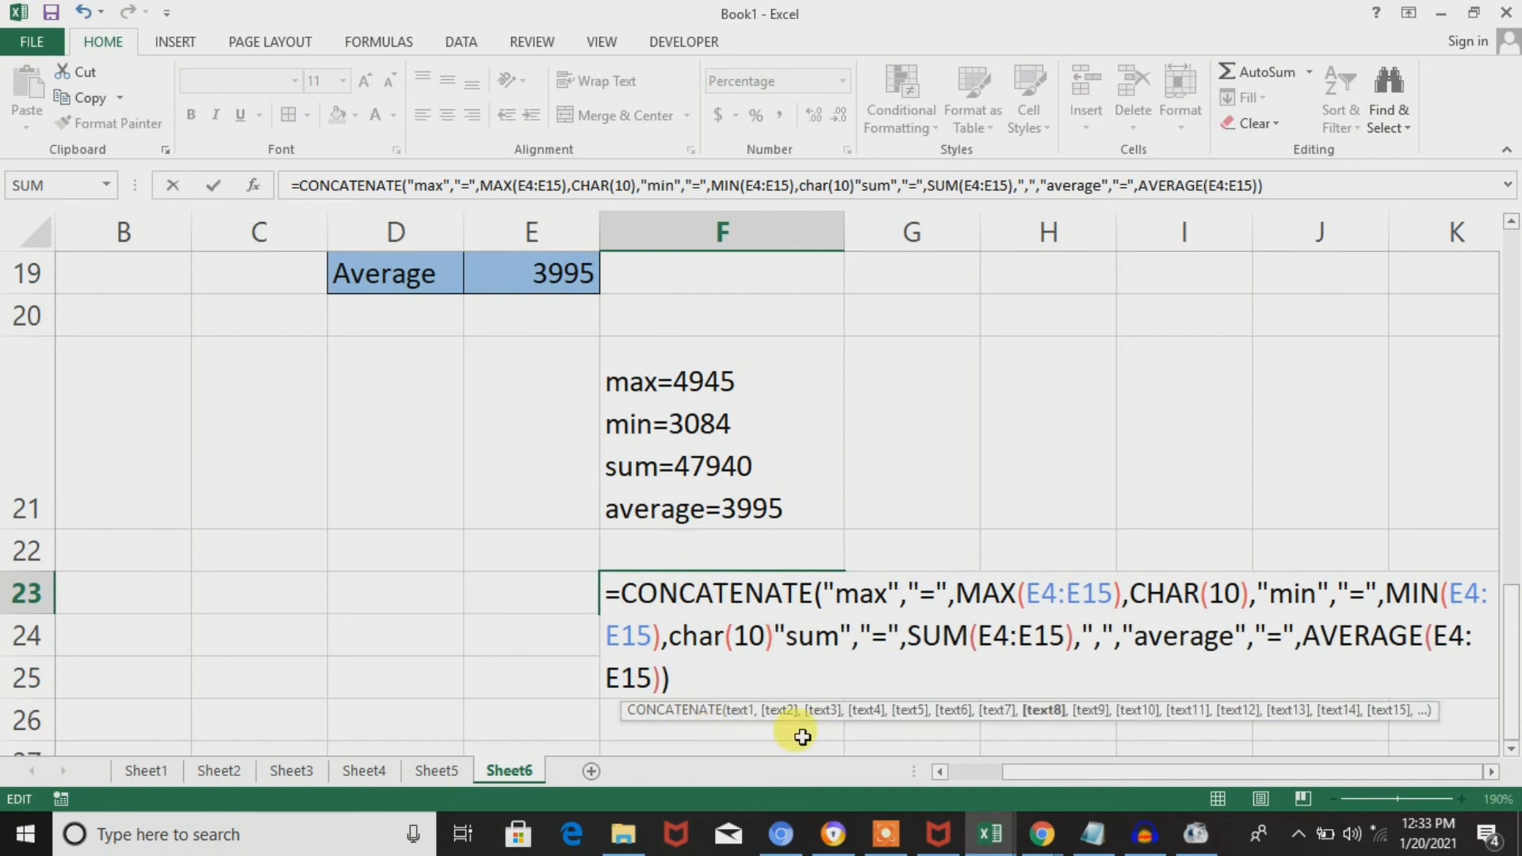
text(,)
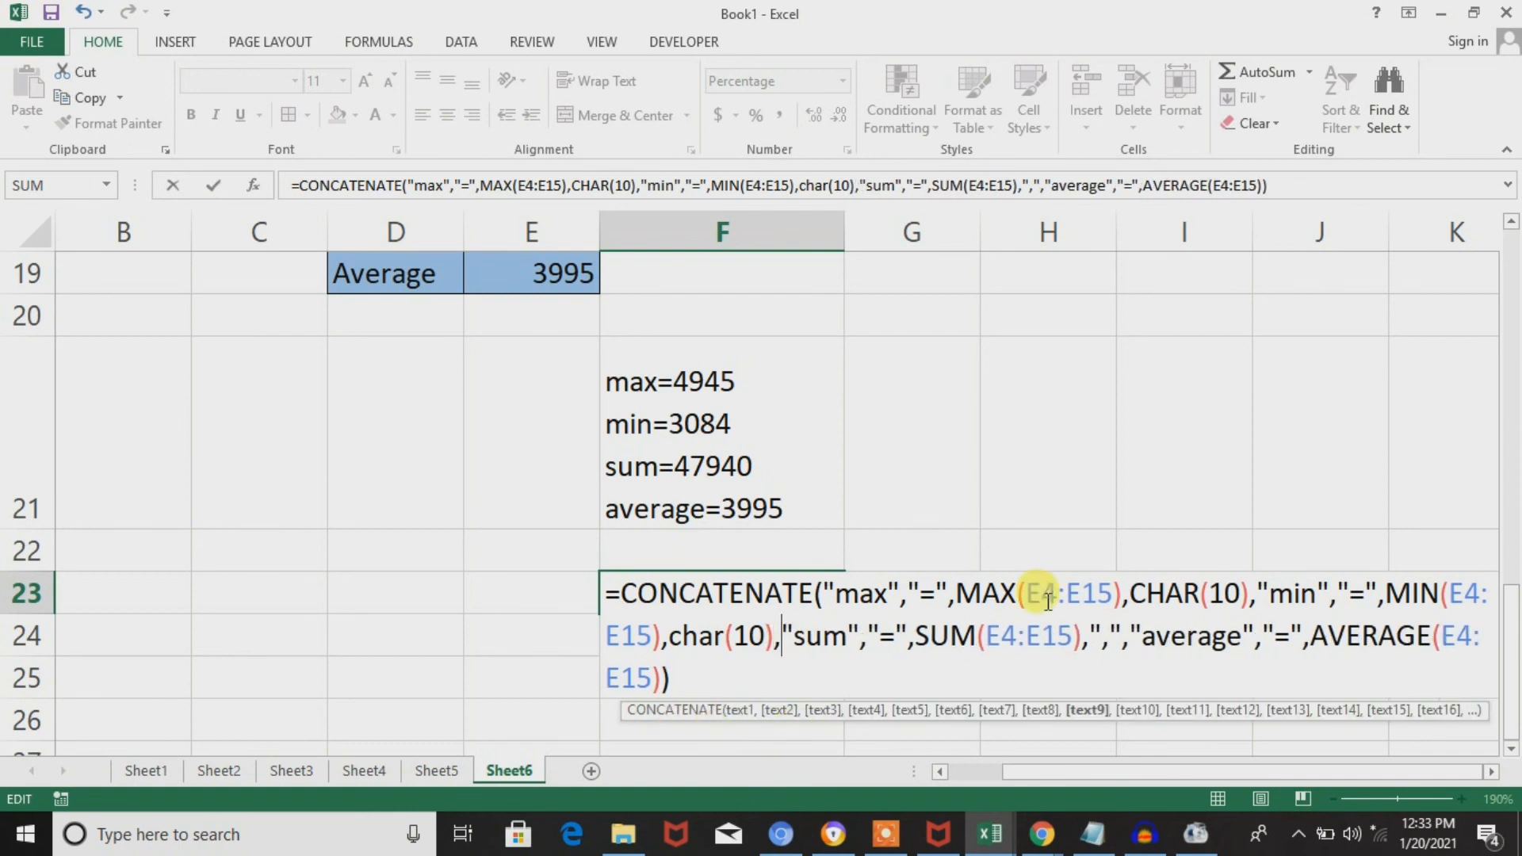
Replace the quoted comma before "average" with CHAR(10), enter the F23 formula and wrap the cell's text.
click(1118, 638)
key(BackSpace)
key(BackSpace)
key(BackSpace)
text(cha)
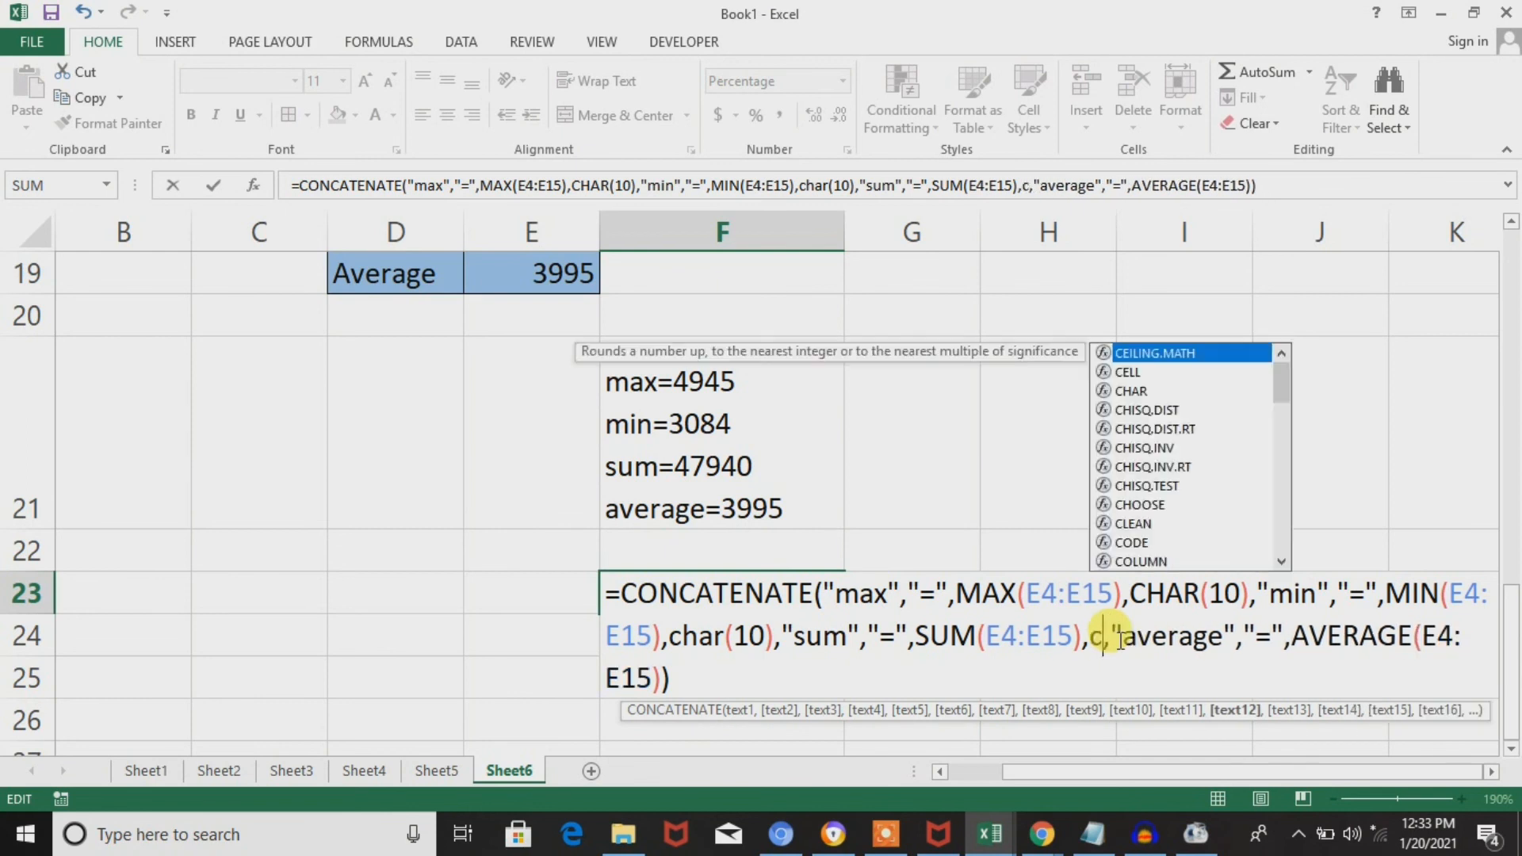
text(r(10))
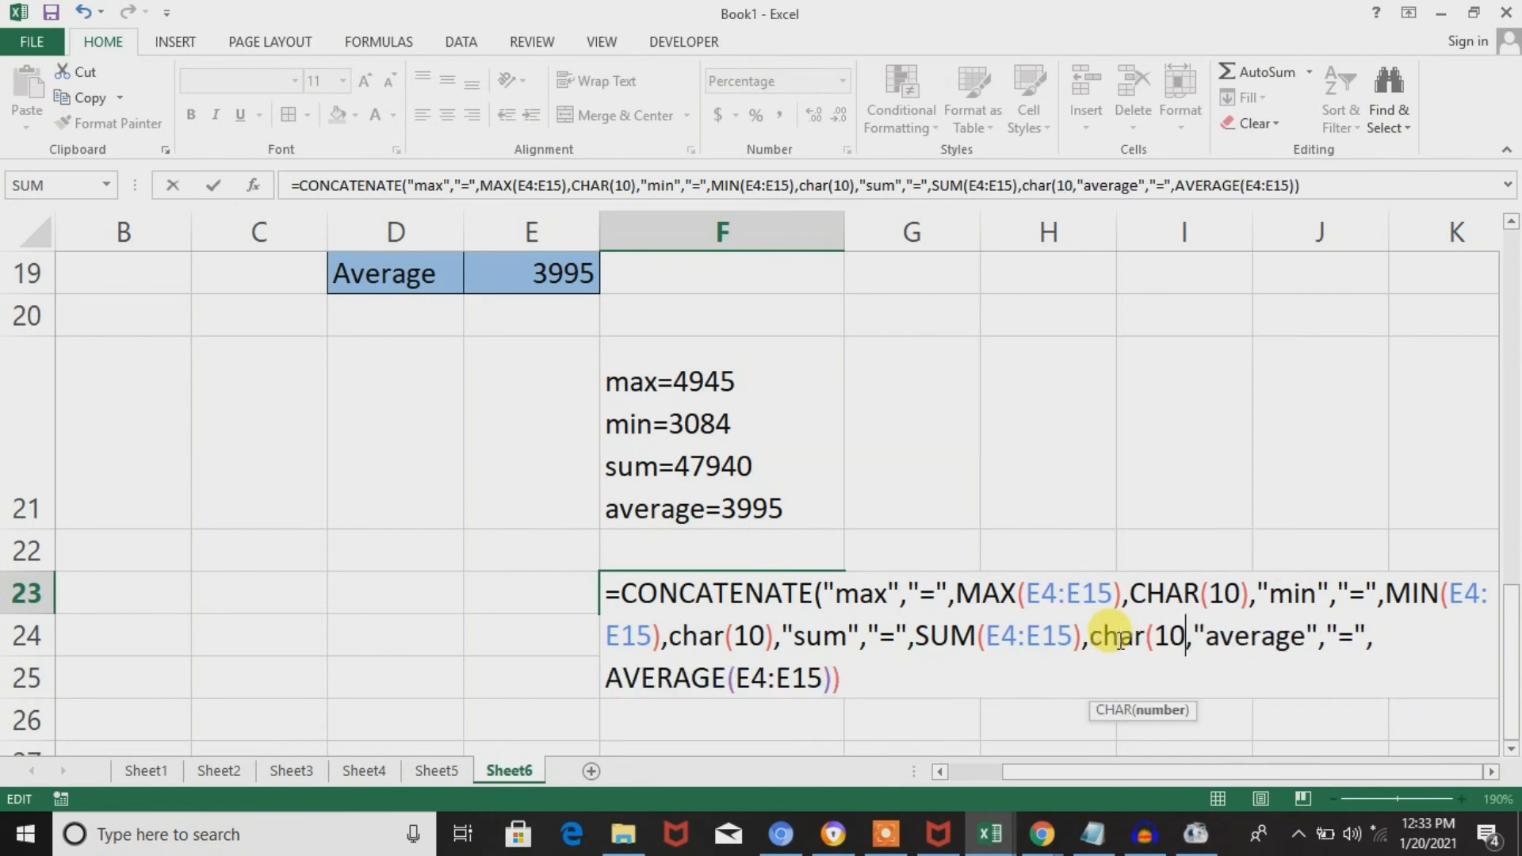
key(Return)
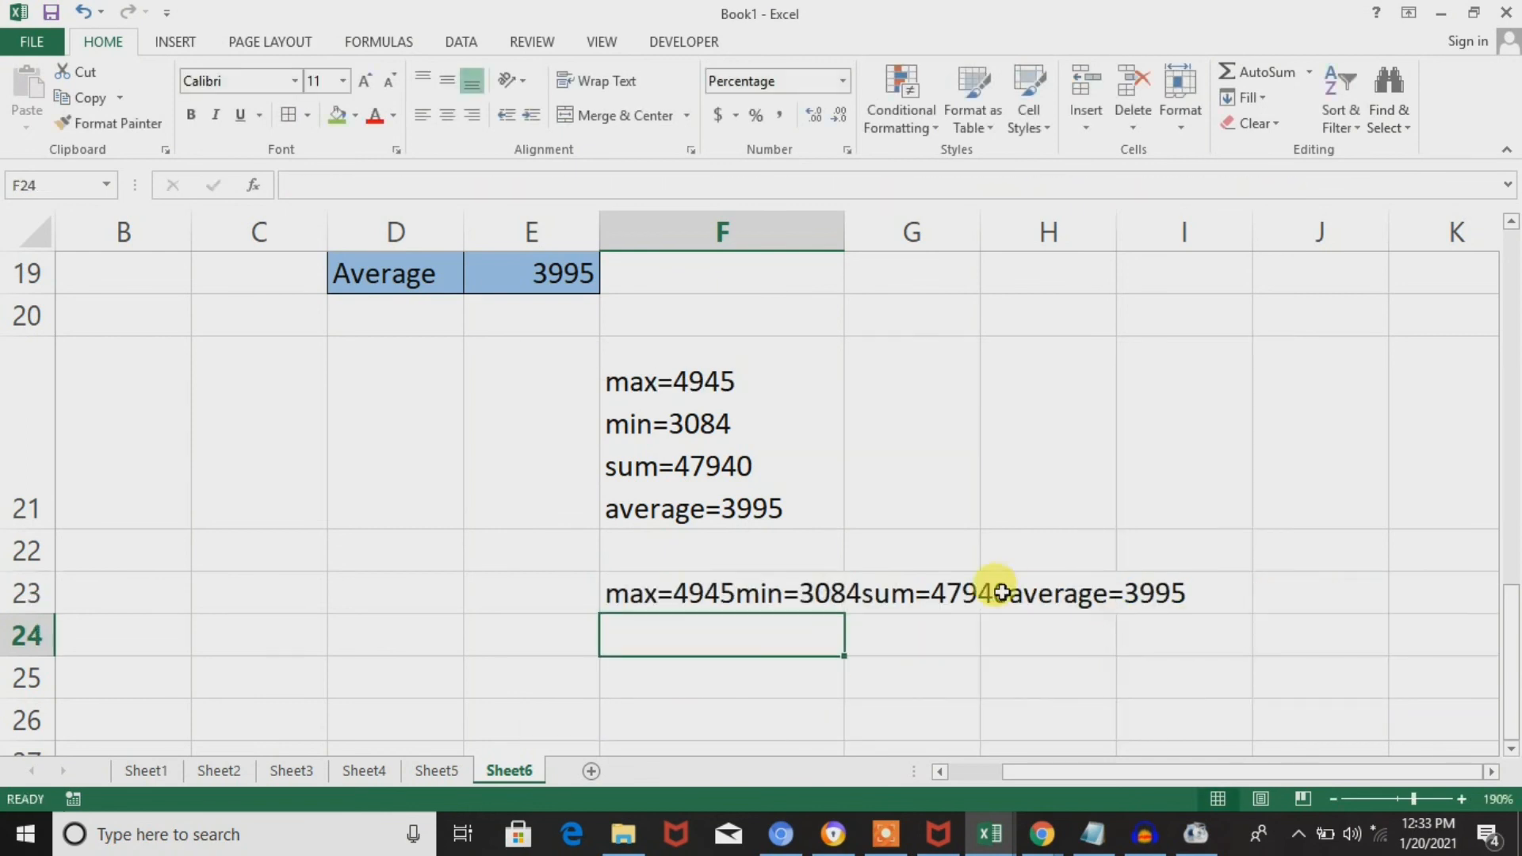
click(836, 596)
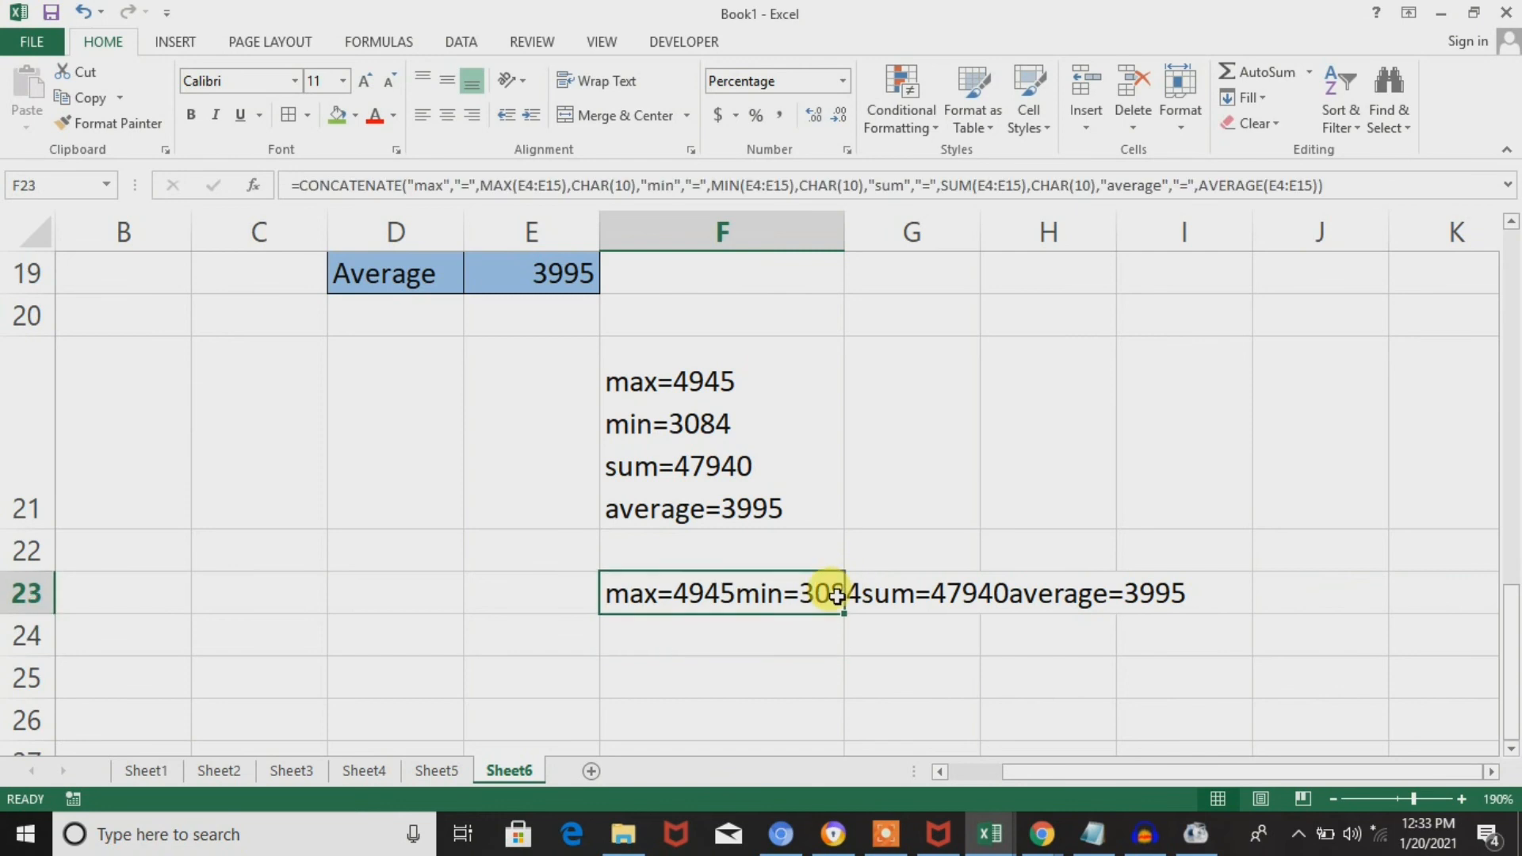
click(599, 80)
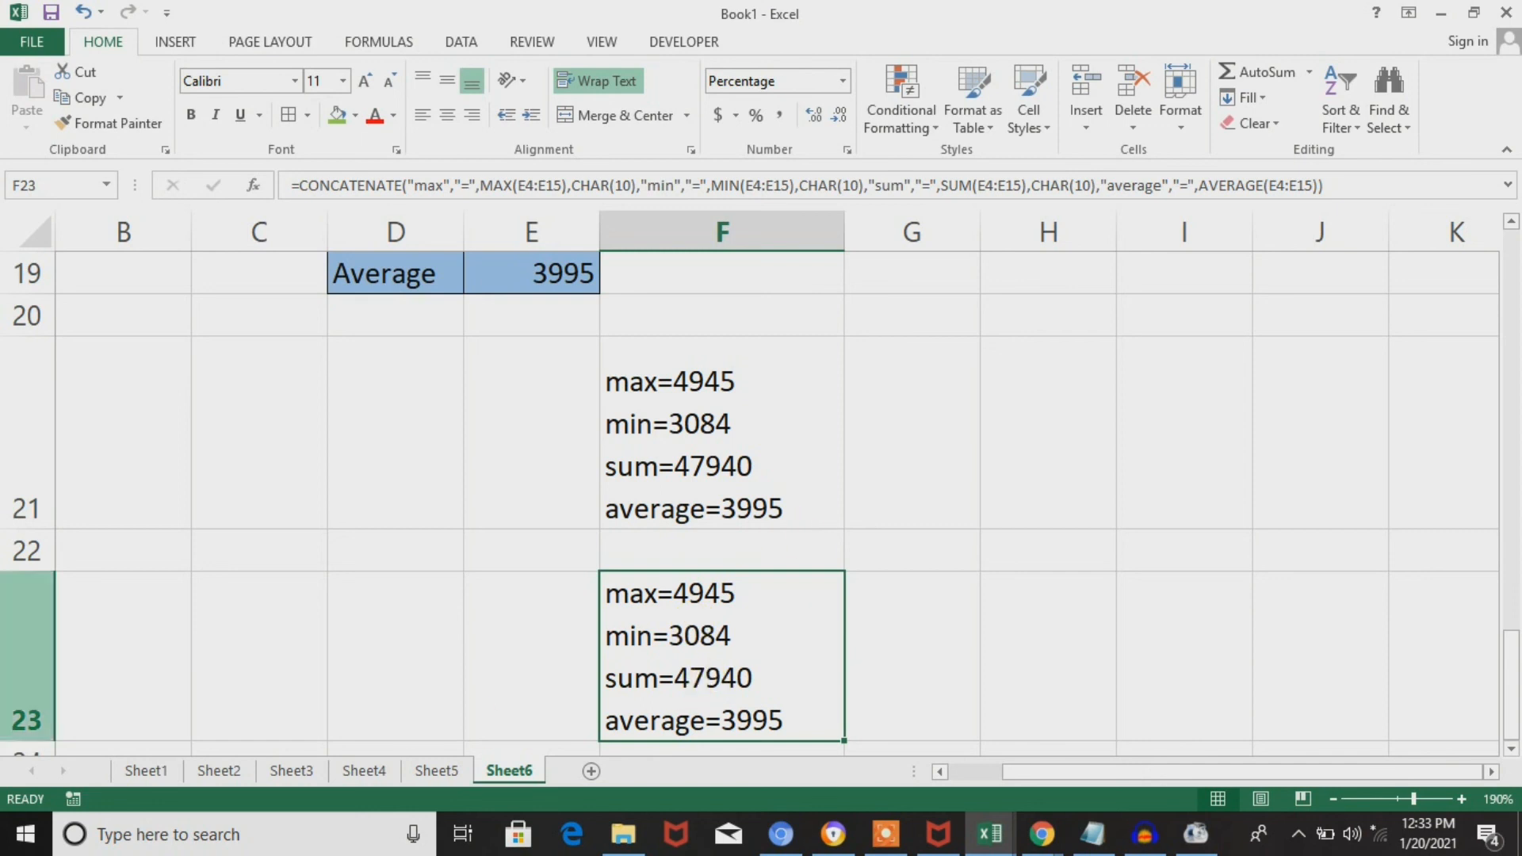
Adjust the height of row 23 so all four lines of the F23 result fit.
drag(35, 740, 69, 630)
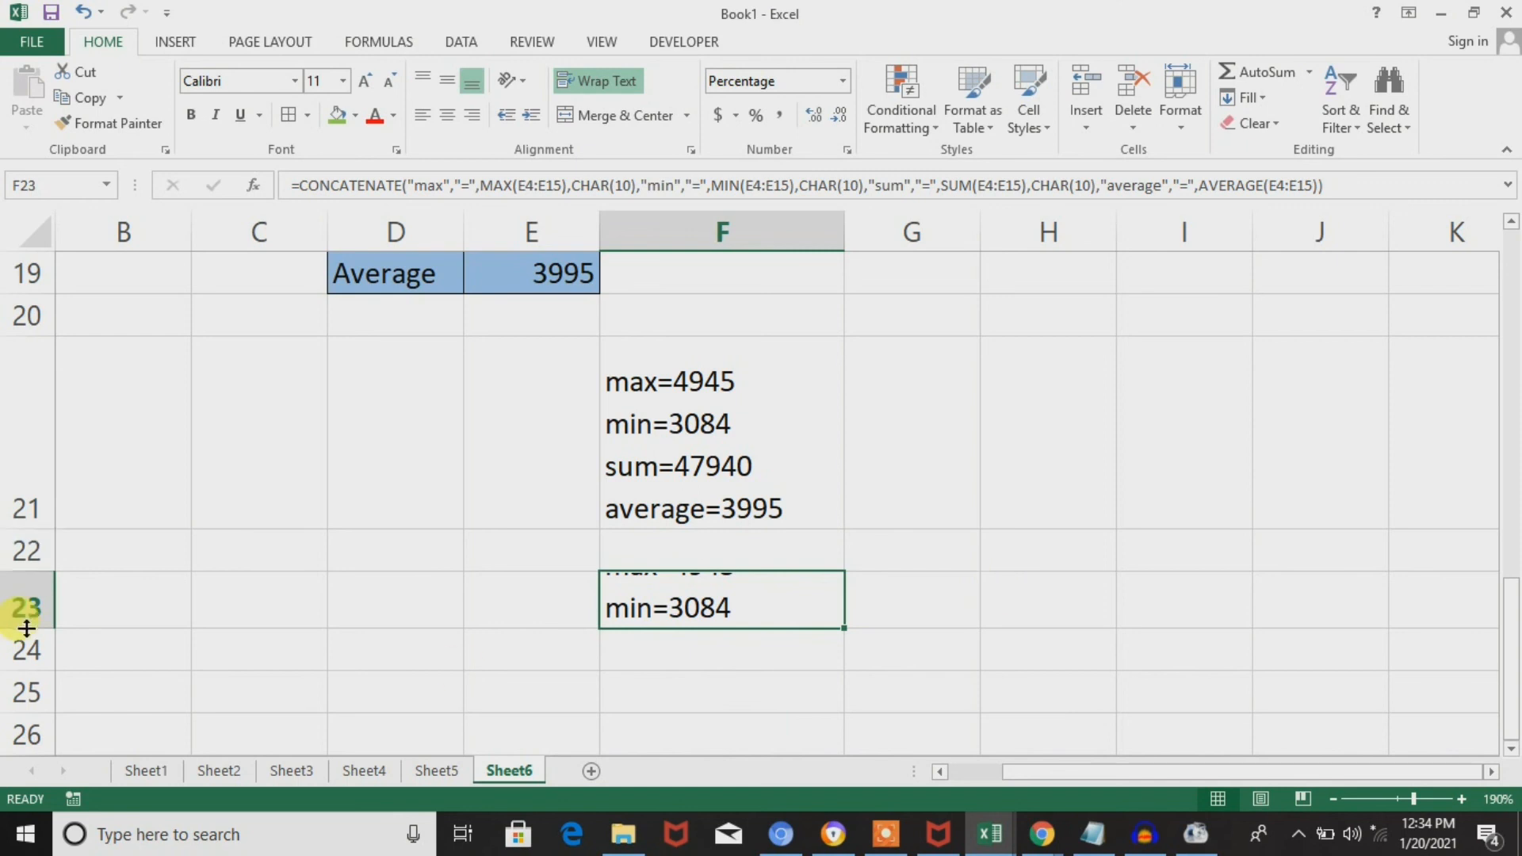
drag(35, 623, 28, 705)
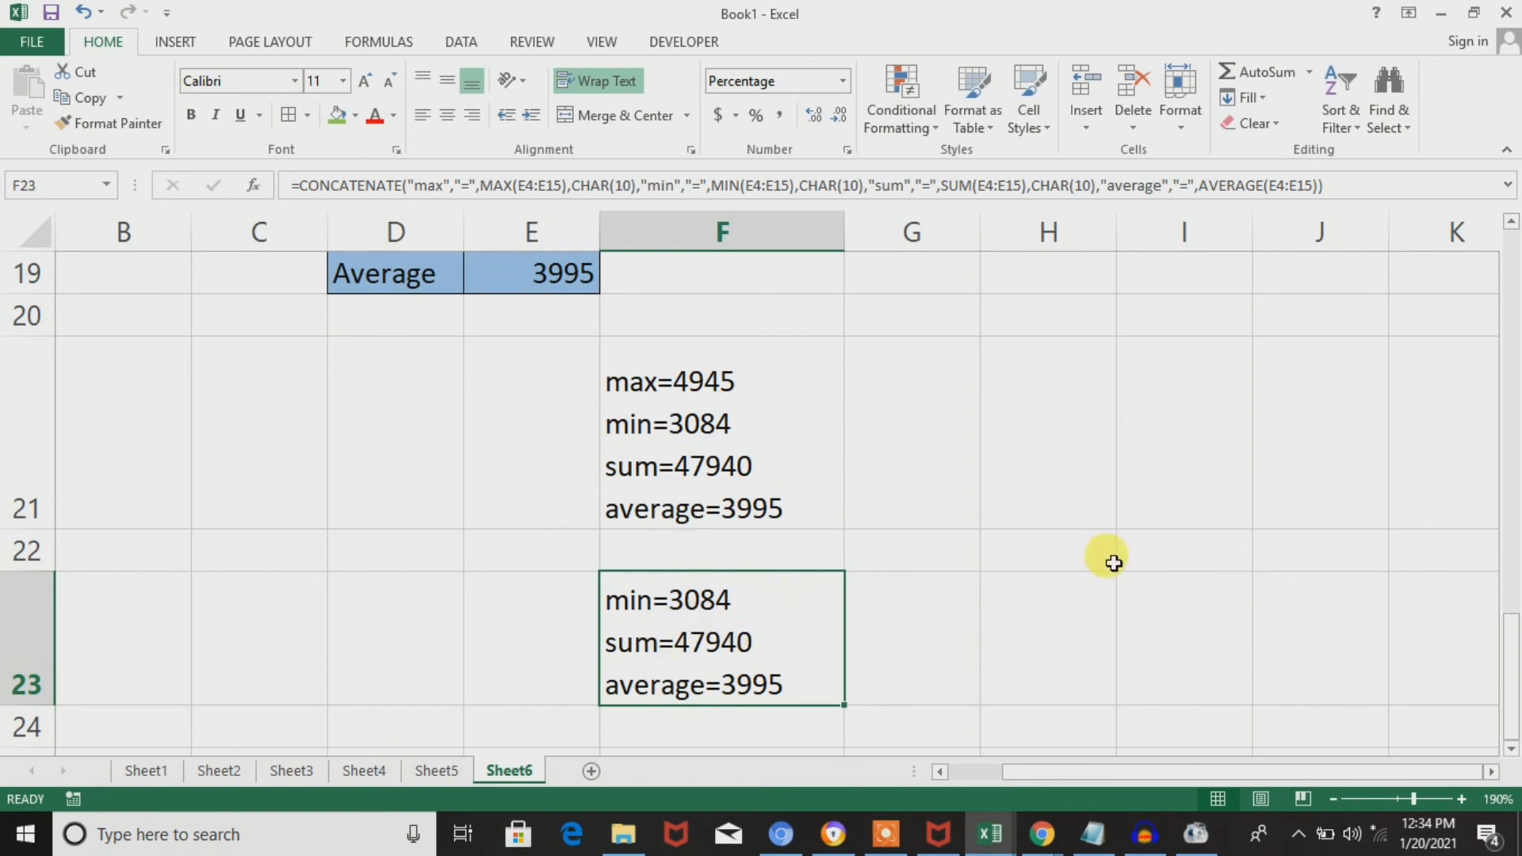
click(38, 698)
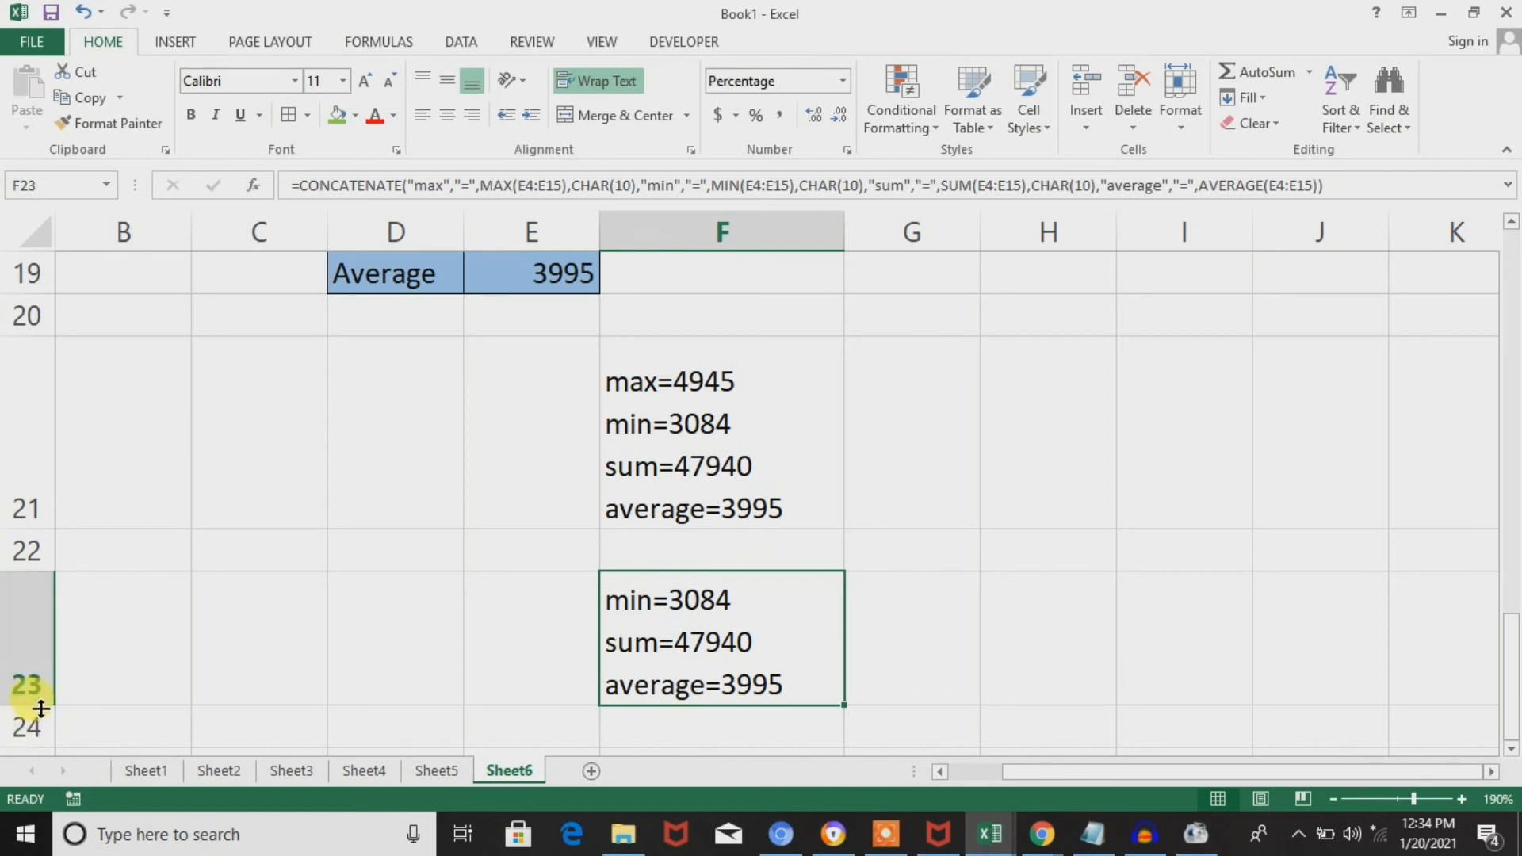
drag(41, 707, 28, 753)
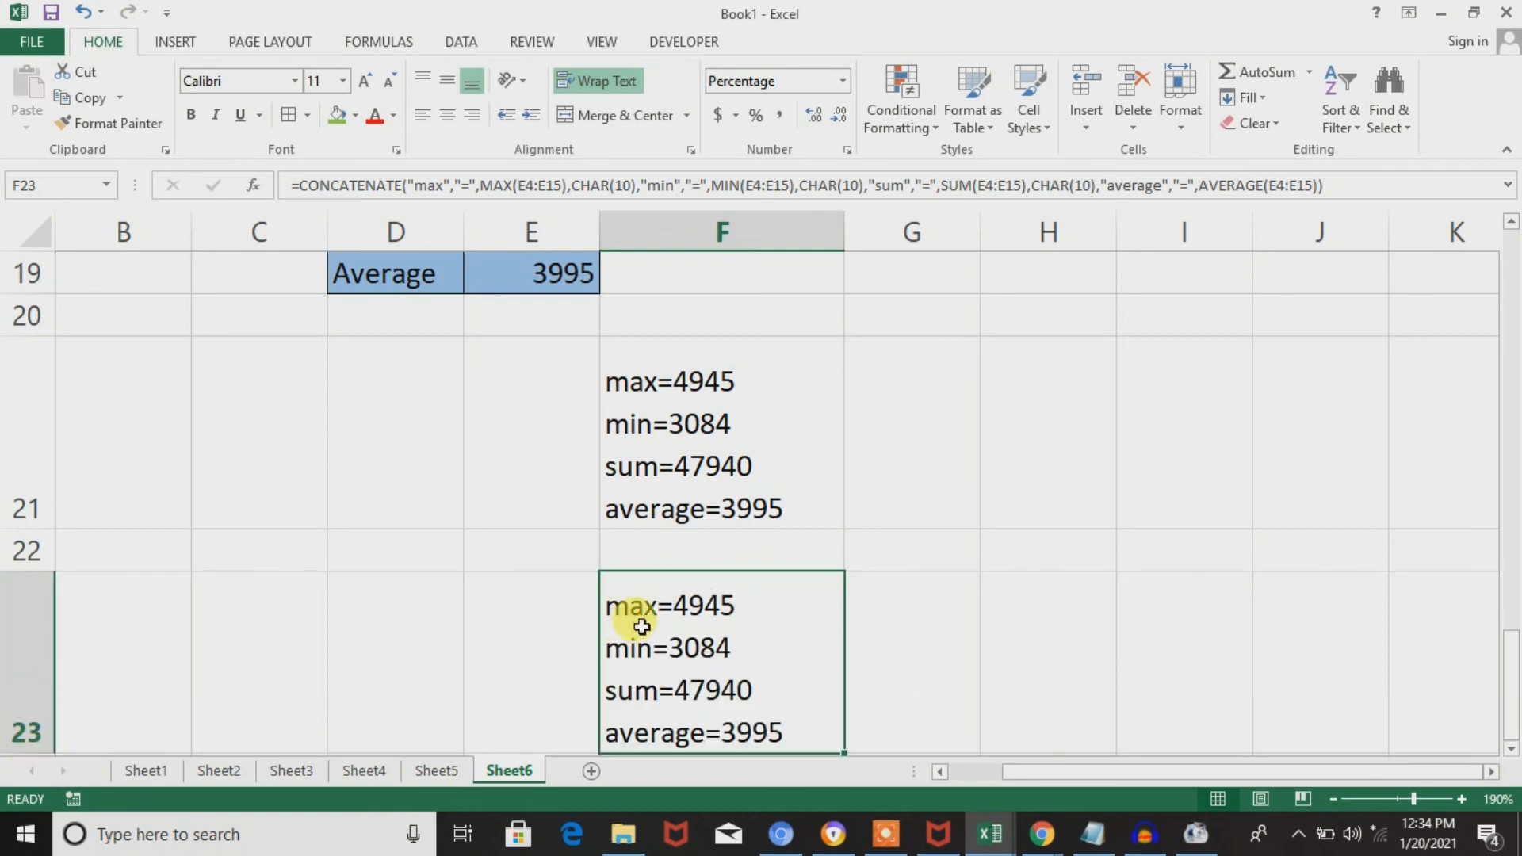
Compare the & version in F21 with the CONCATENATE version in F23.
key(Up)
key(Up)
key(Up)
key(Down)
key(Down)
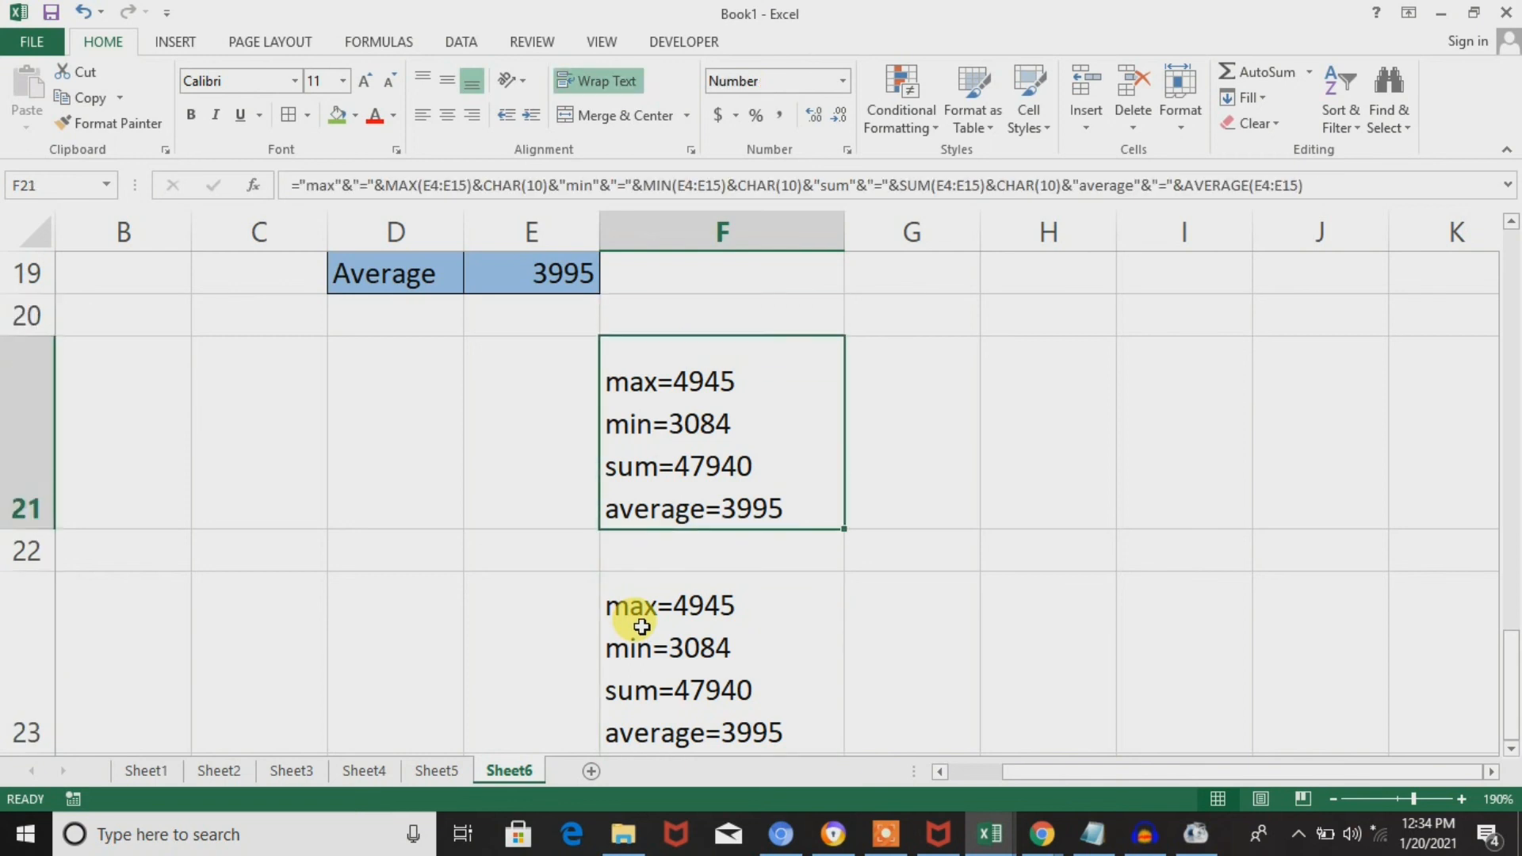
key(Down)
key(Down)
key(Down)
key(Up)
key(Up)
key(Up)
key(Up)
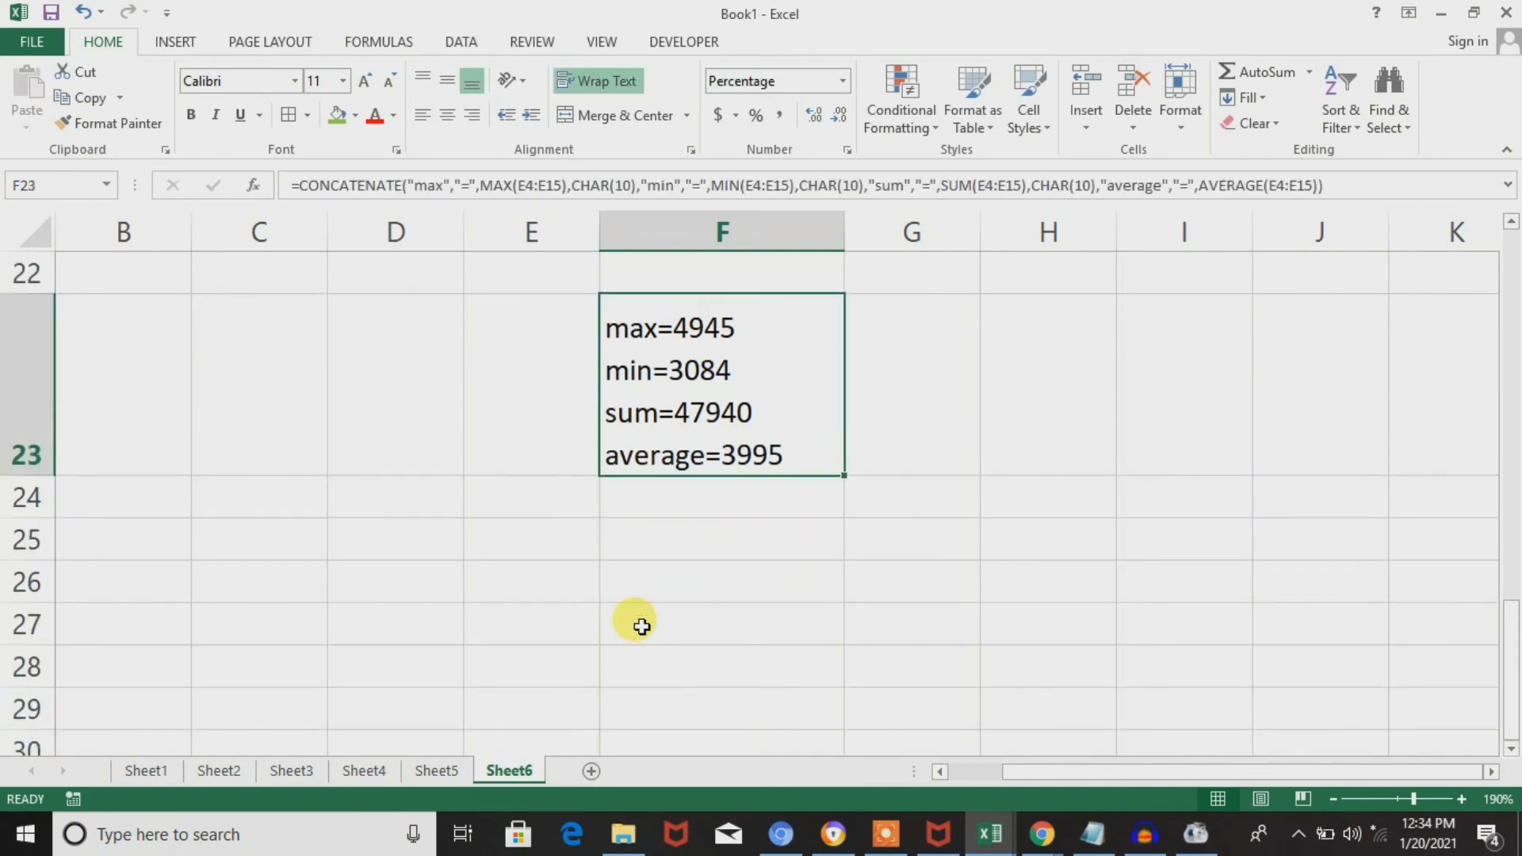
key(Down)
key(Up)
key(Up)
key(Down)
key(Down)
key(Down)
key(Down)
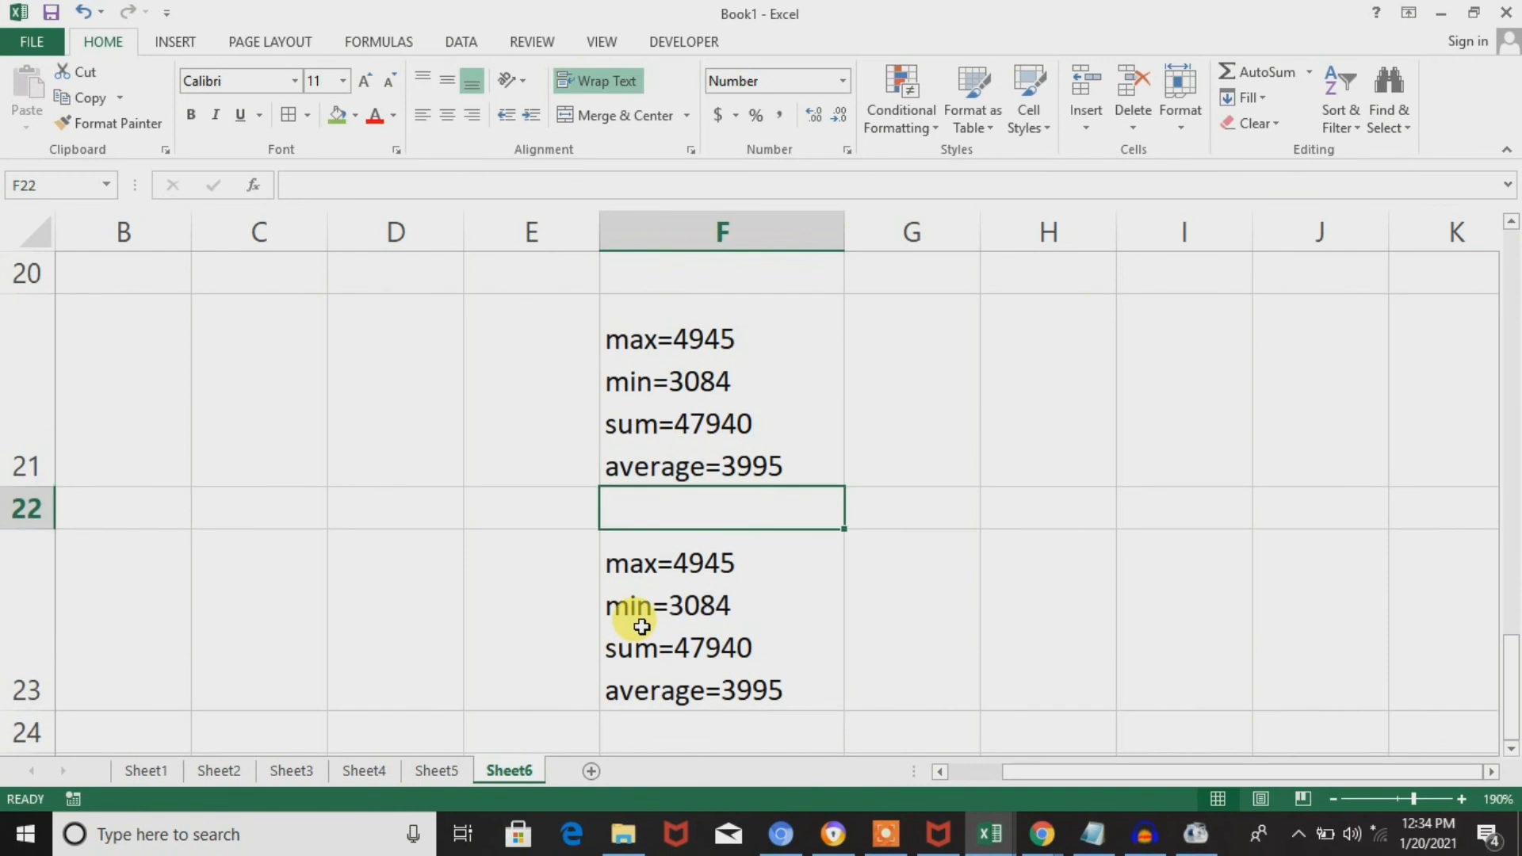
key(Up)
key(Up)
key(Up)
key(Up)
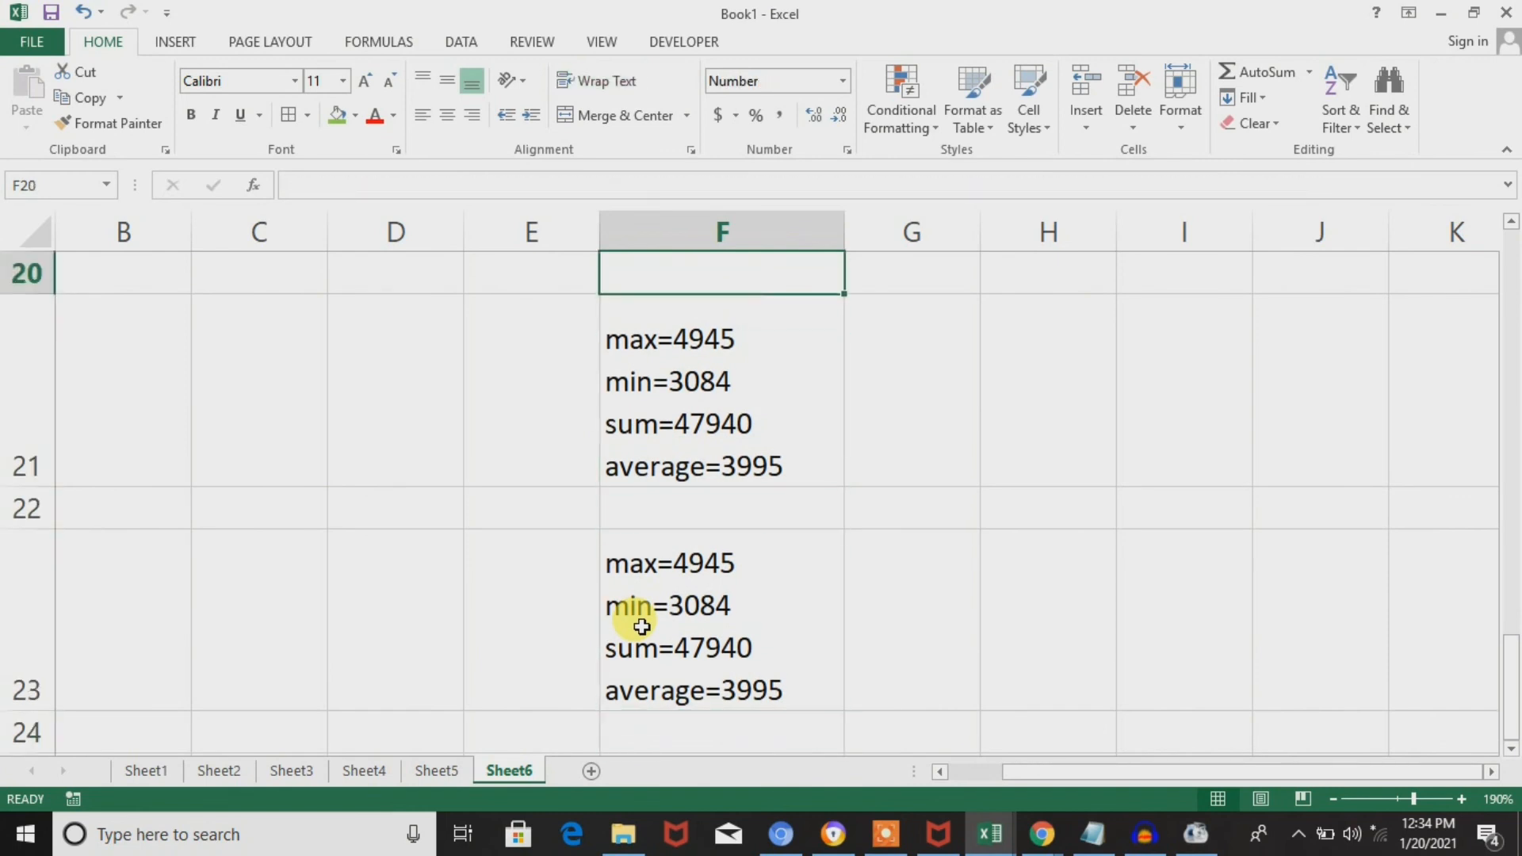
key(Down)
Turn off text wrapping for F21 and review its & formula without changing it.
double_click(683, 349)
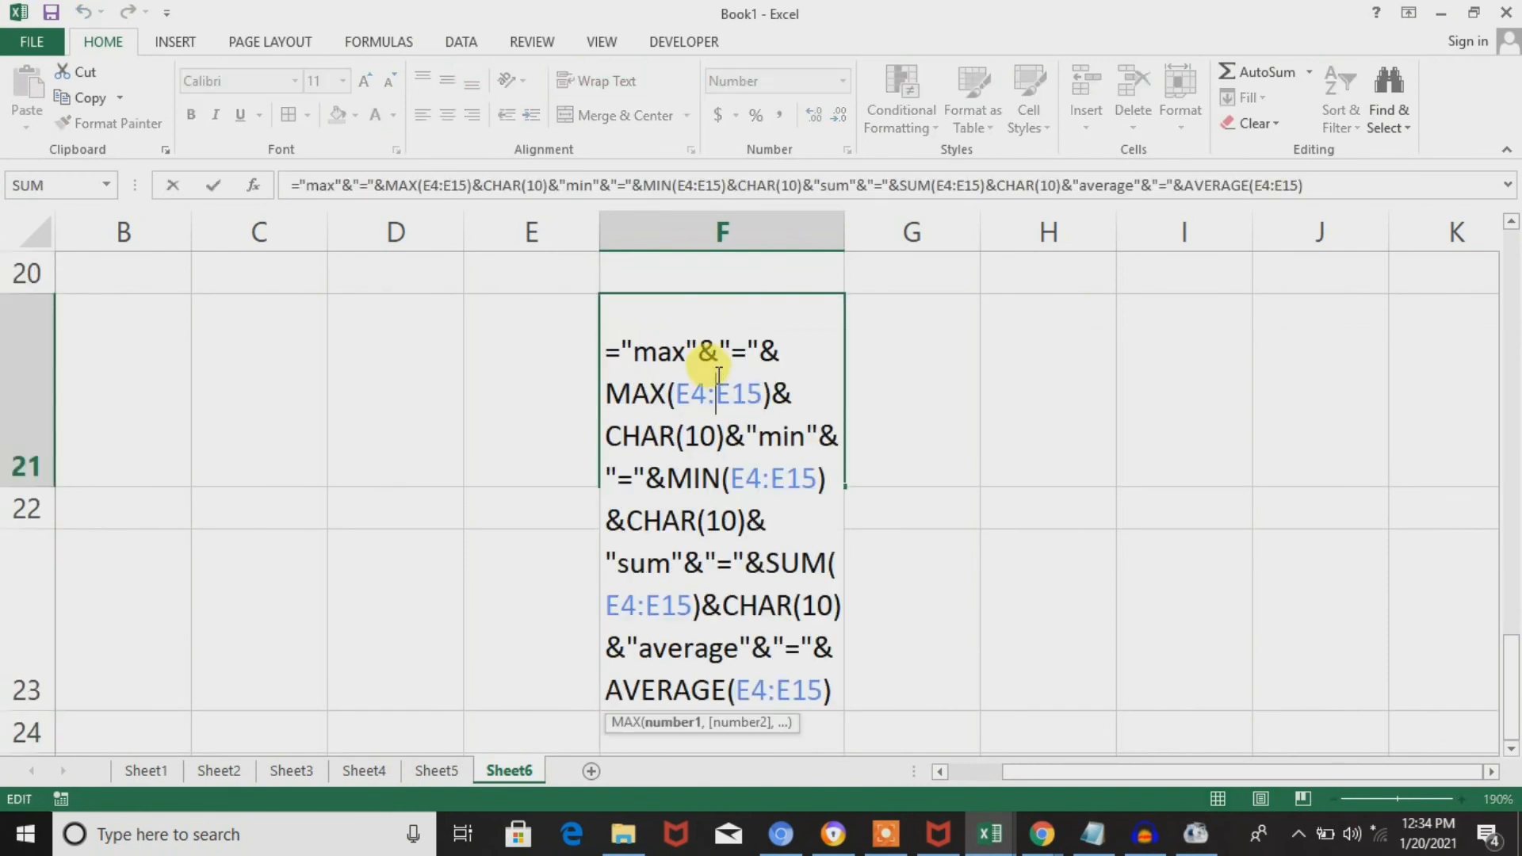
key(Escape)
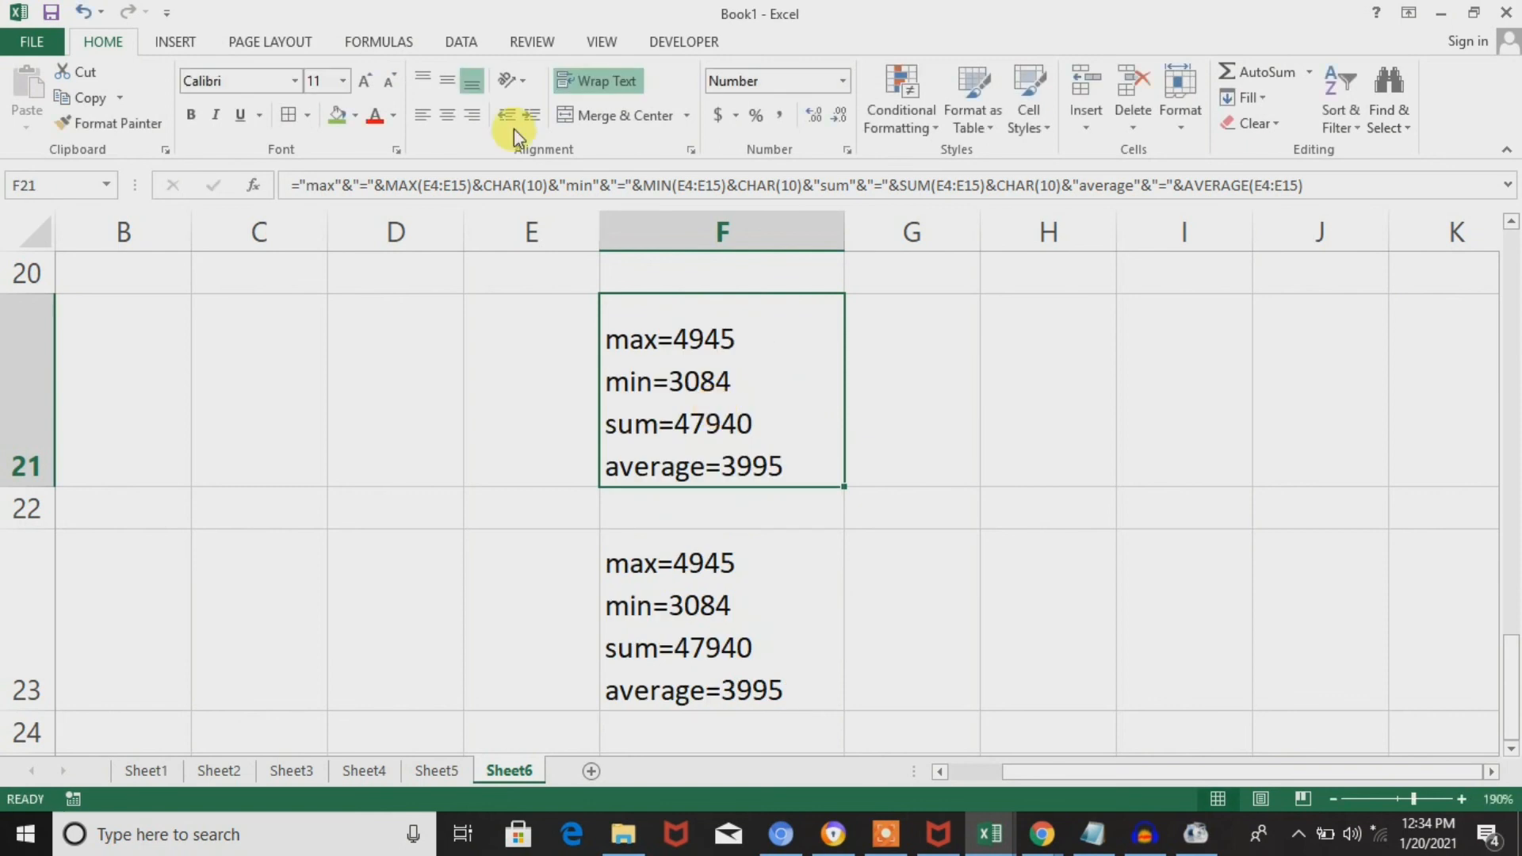
click(620, 85)
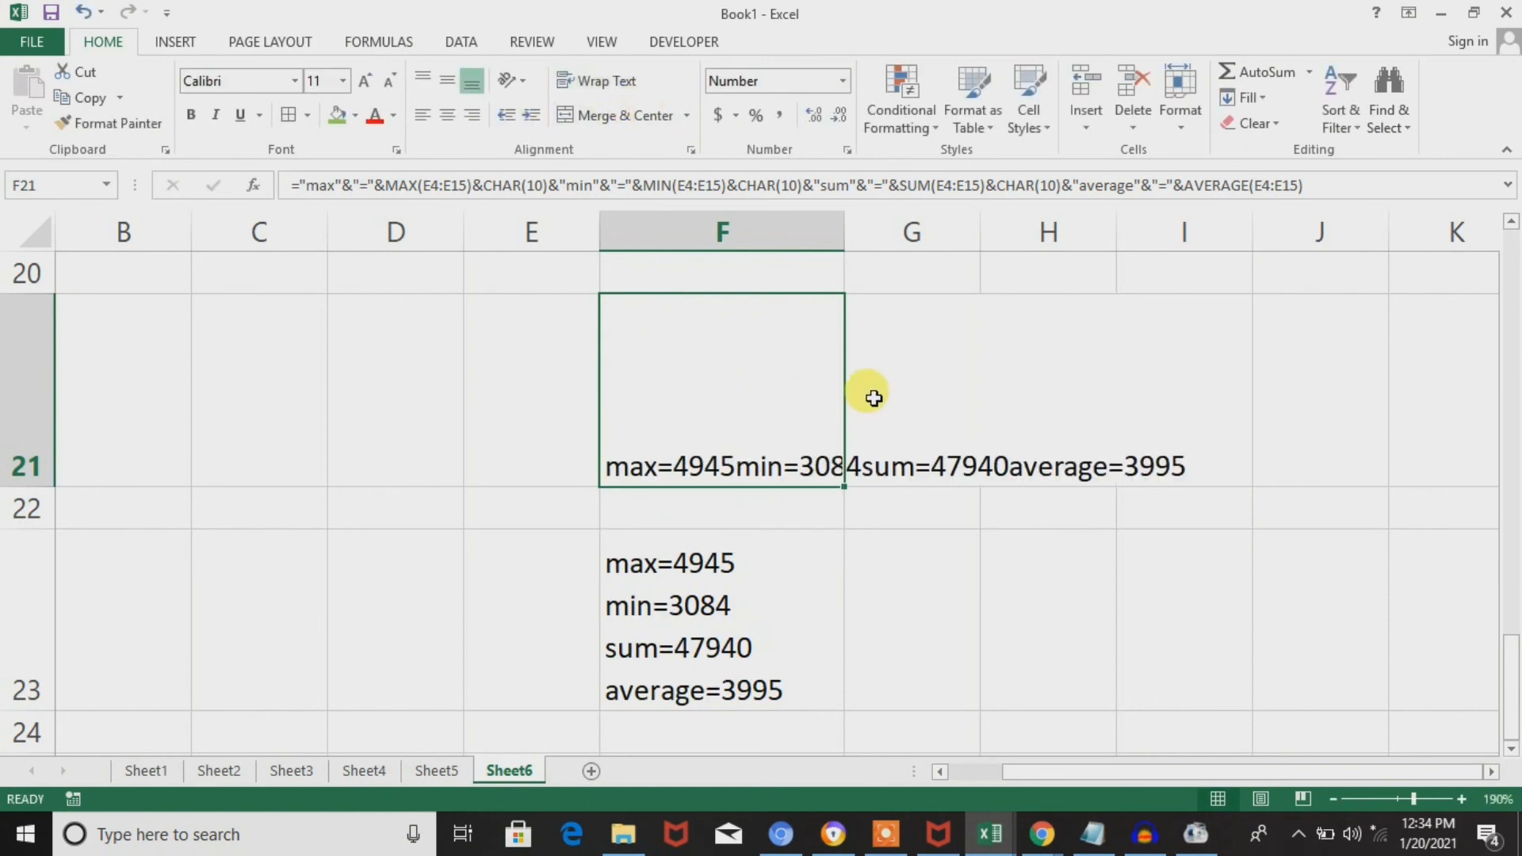
double_click(799, 452)
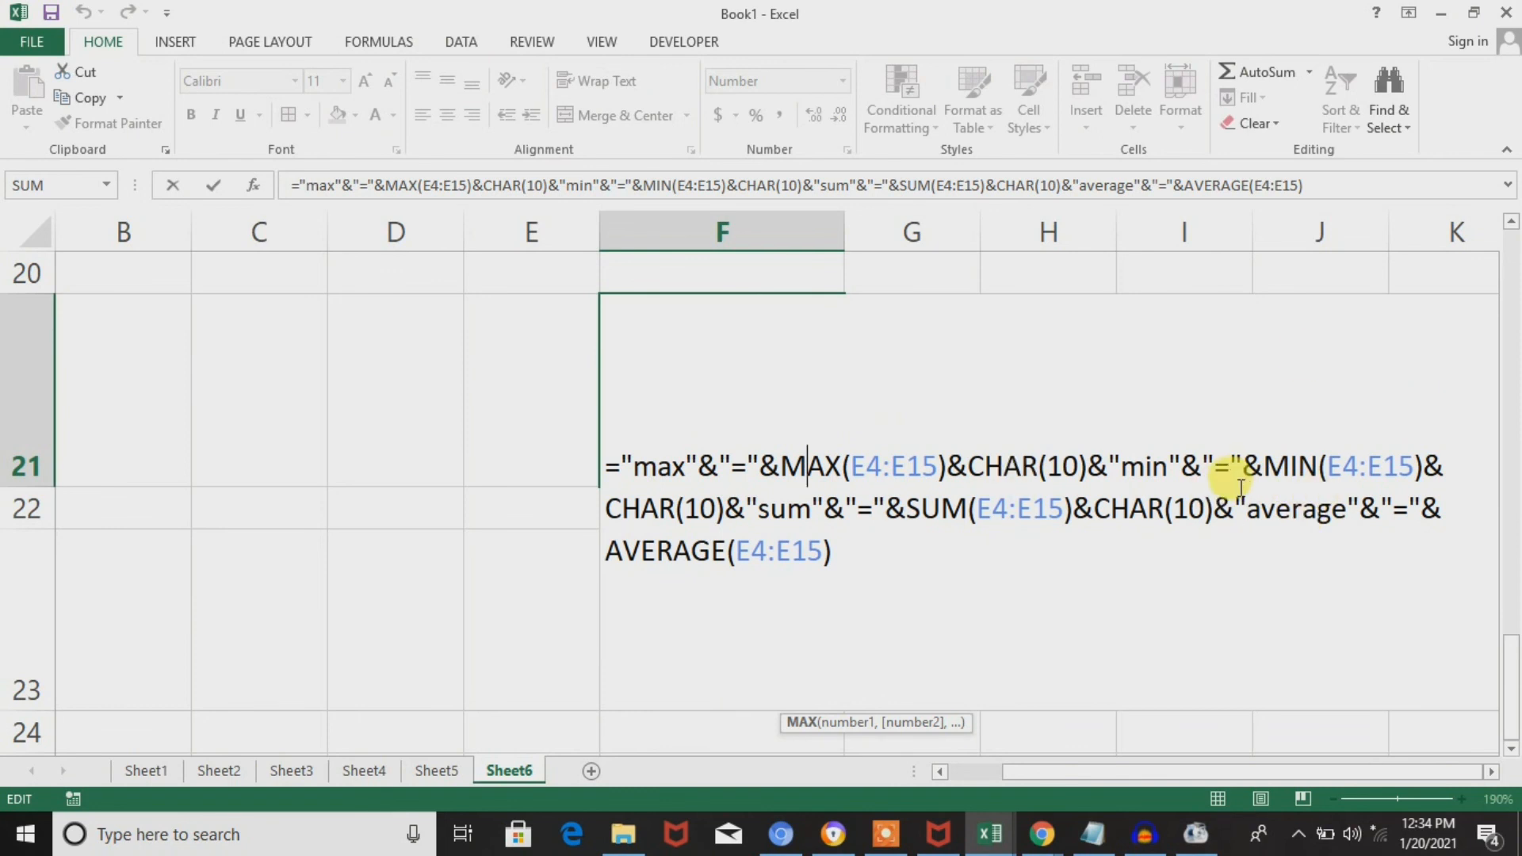
key(Escape)
Turn off text wrapping for F23 and review the arguments of its CONCATENATE formula without changing them.
double_click(718, 605)
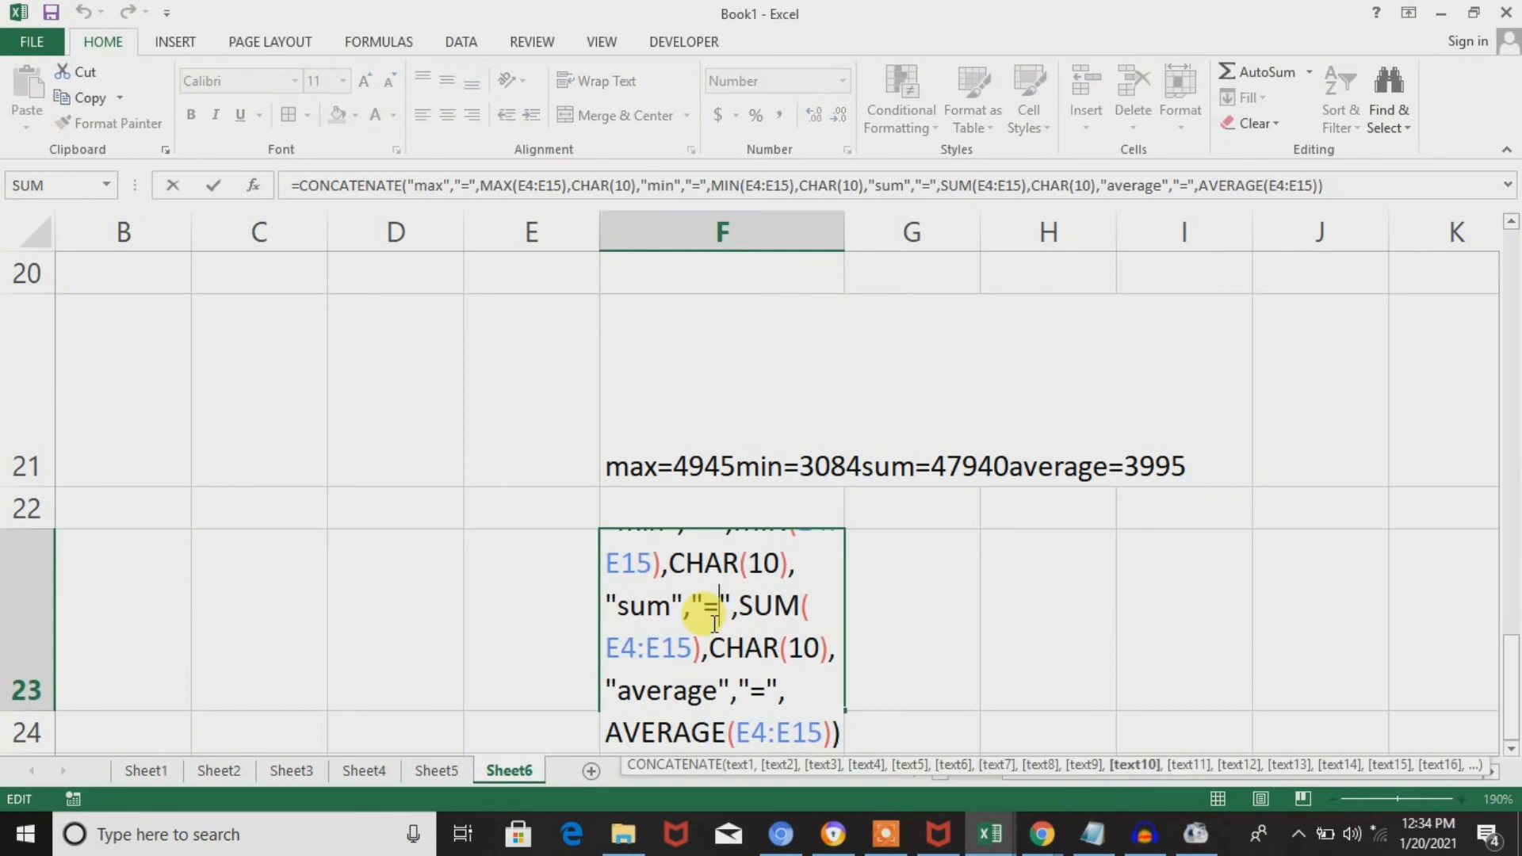
key(Escape)
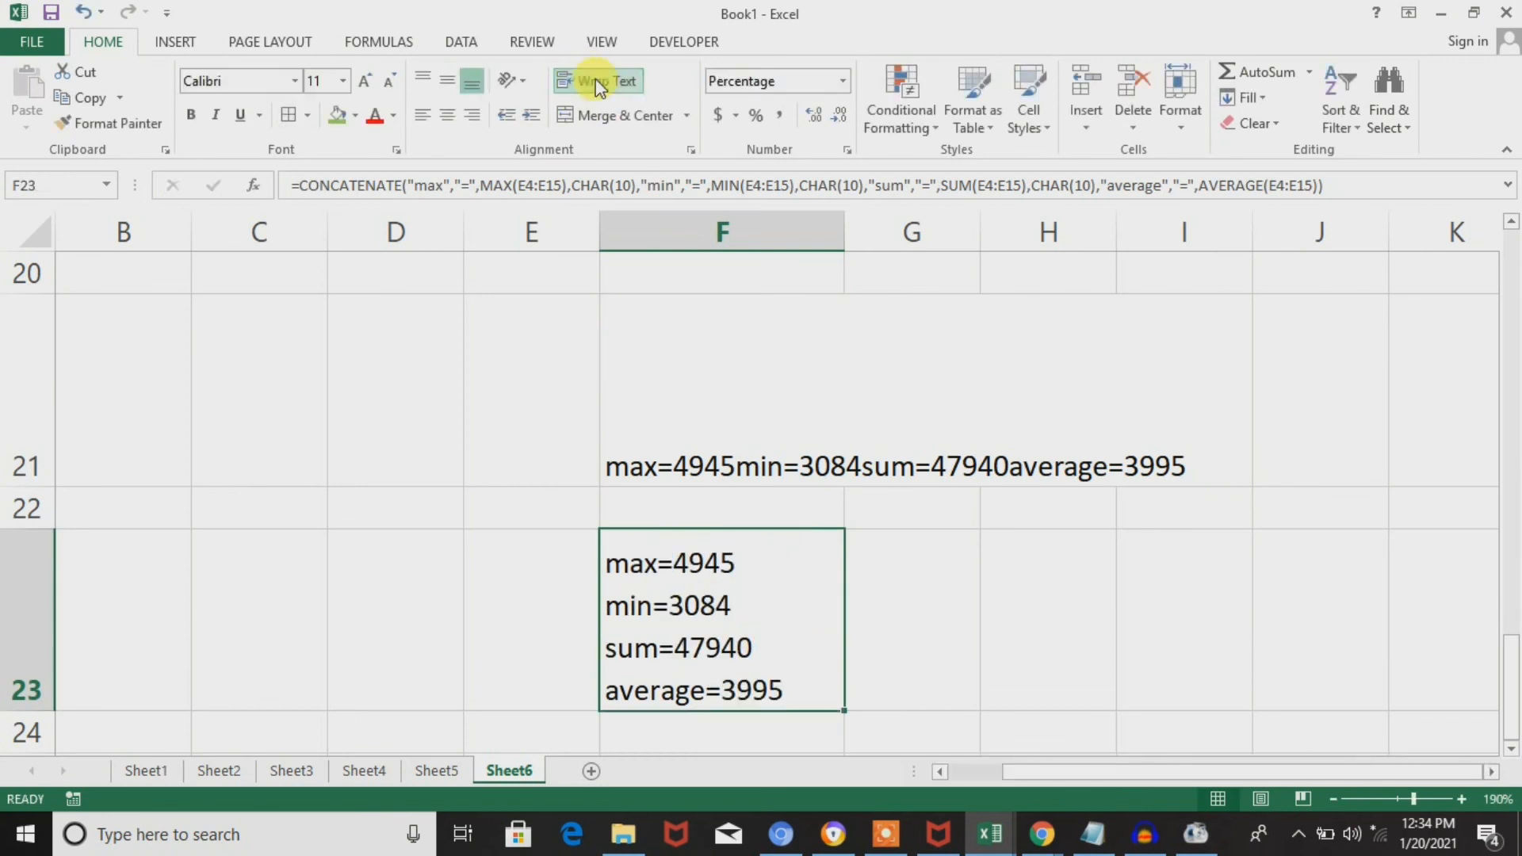
click(596, 80)
double_click(744, 613)
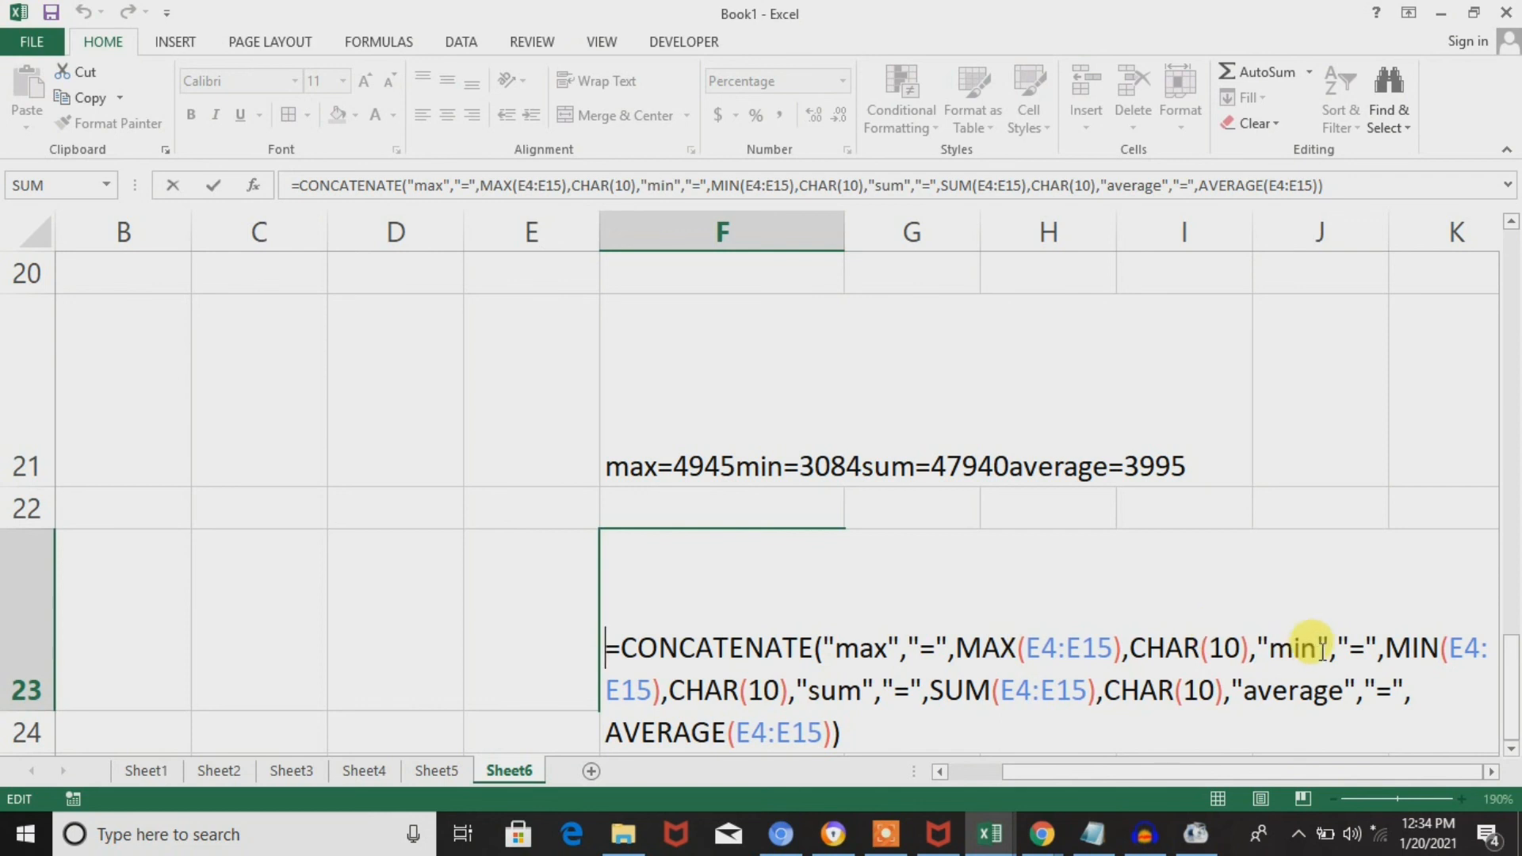
click(1134, 656)
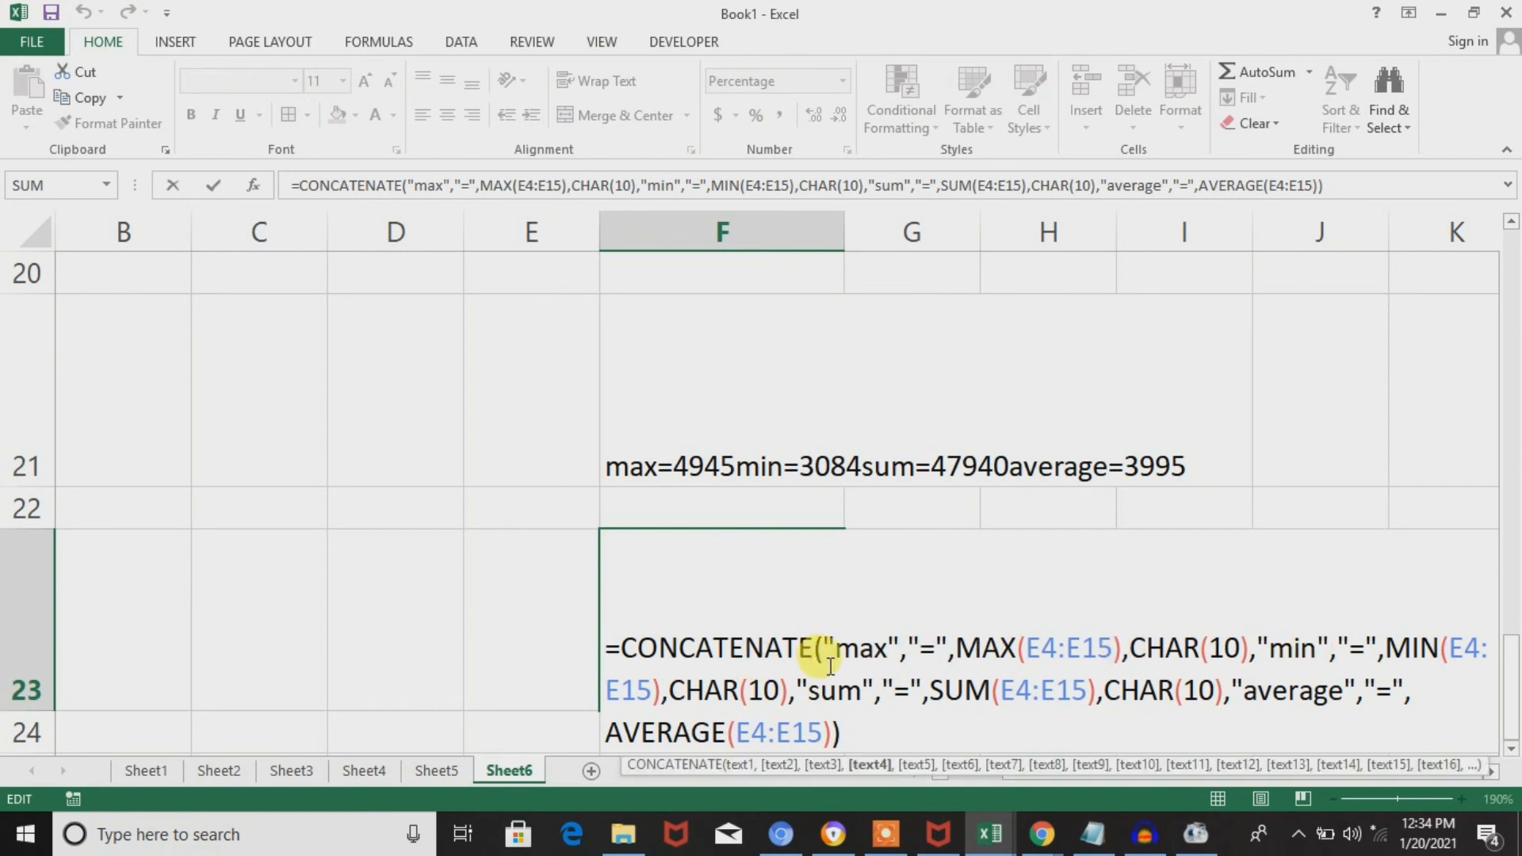
click(900, 648)
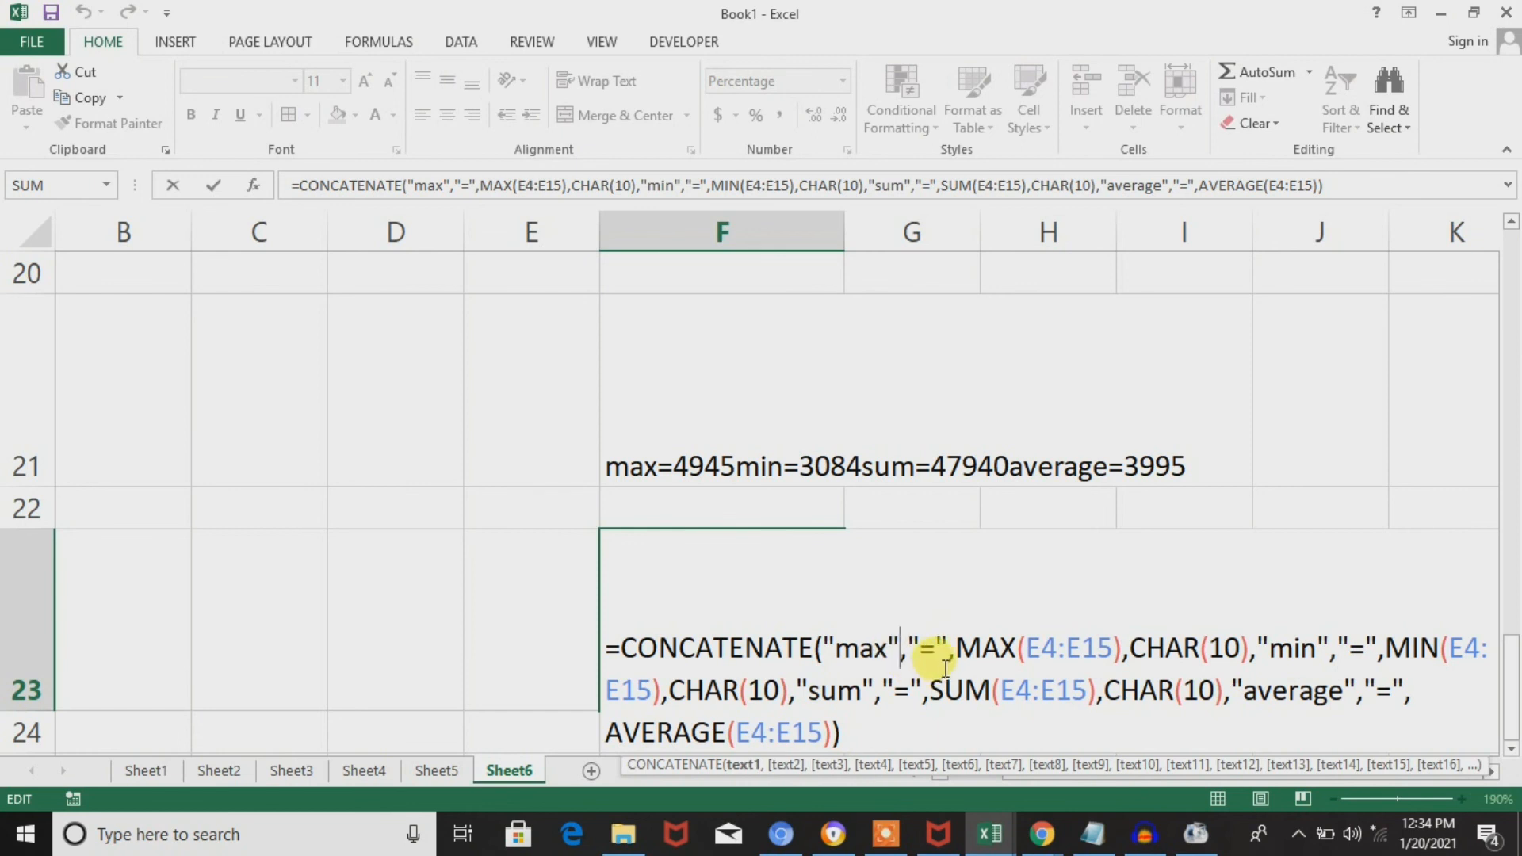
key(Escape)
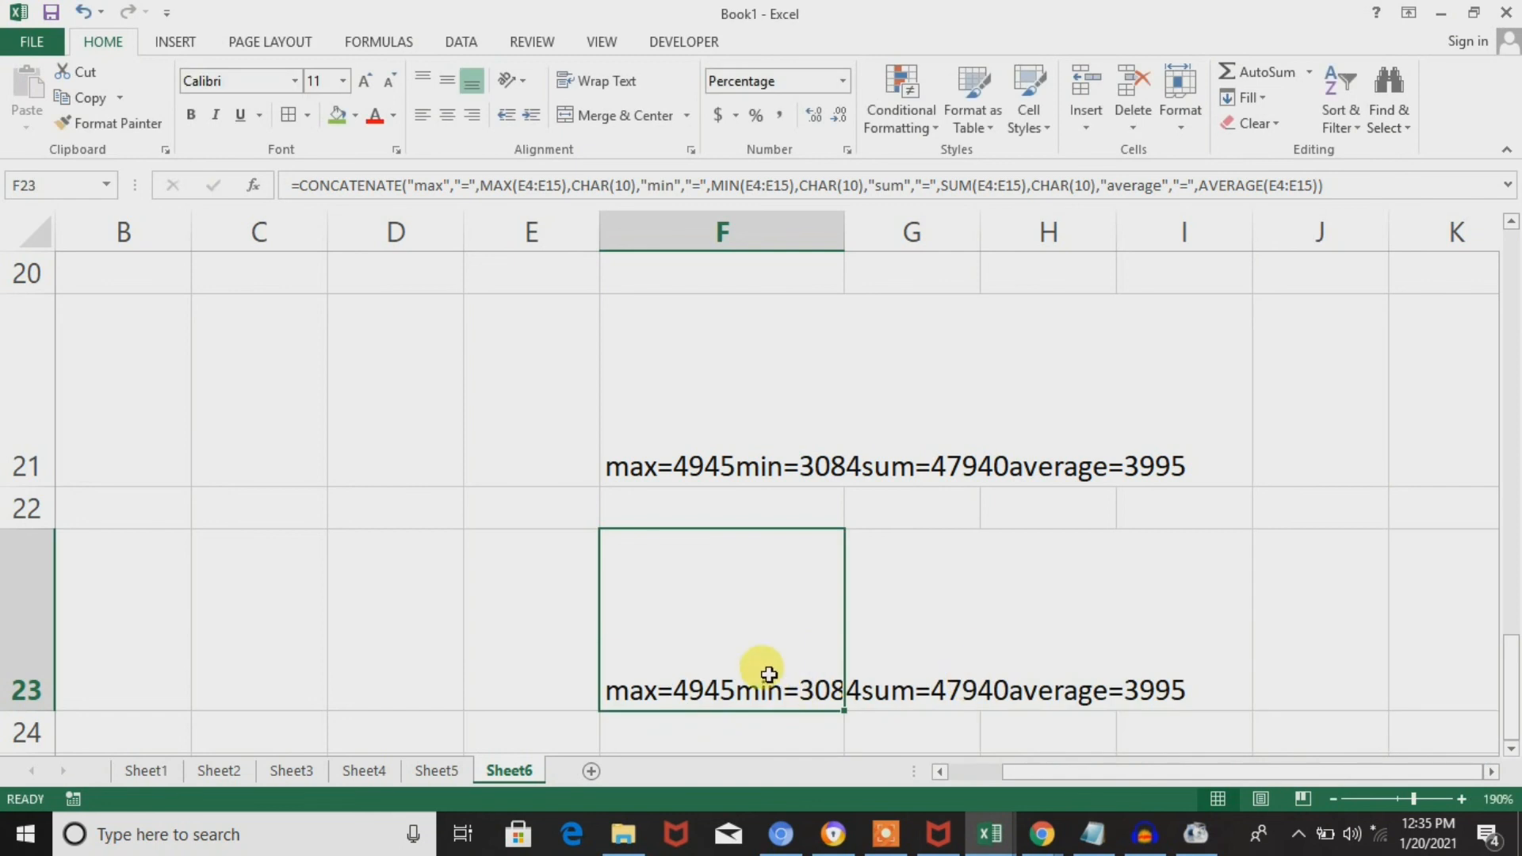
click(671, 432)
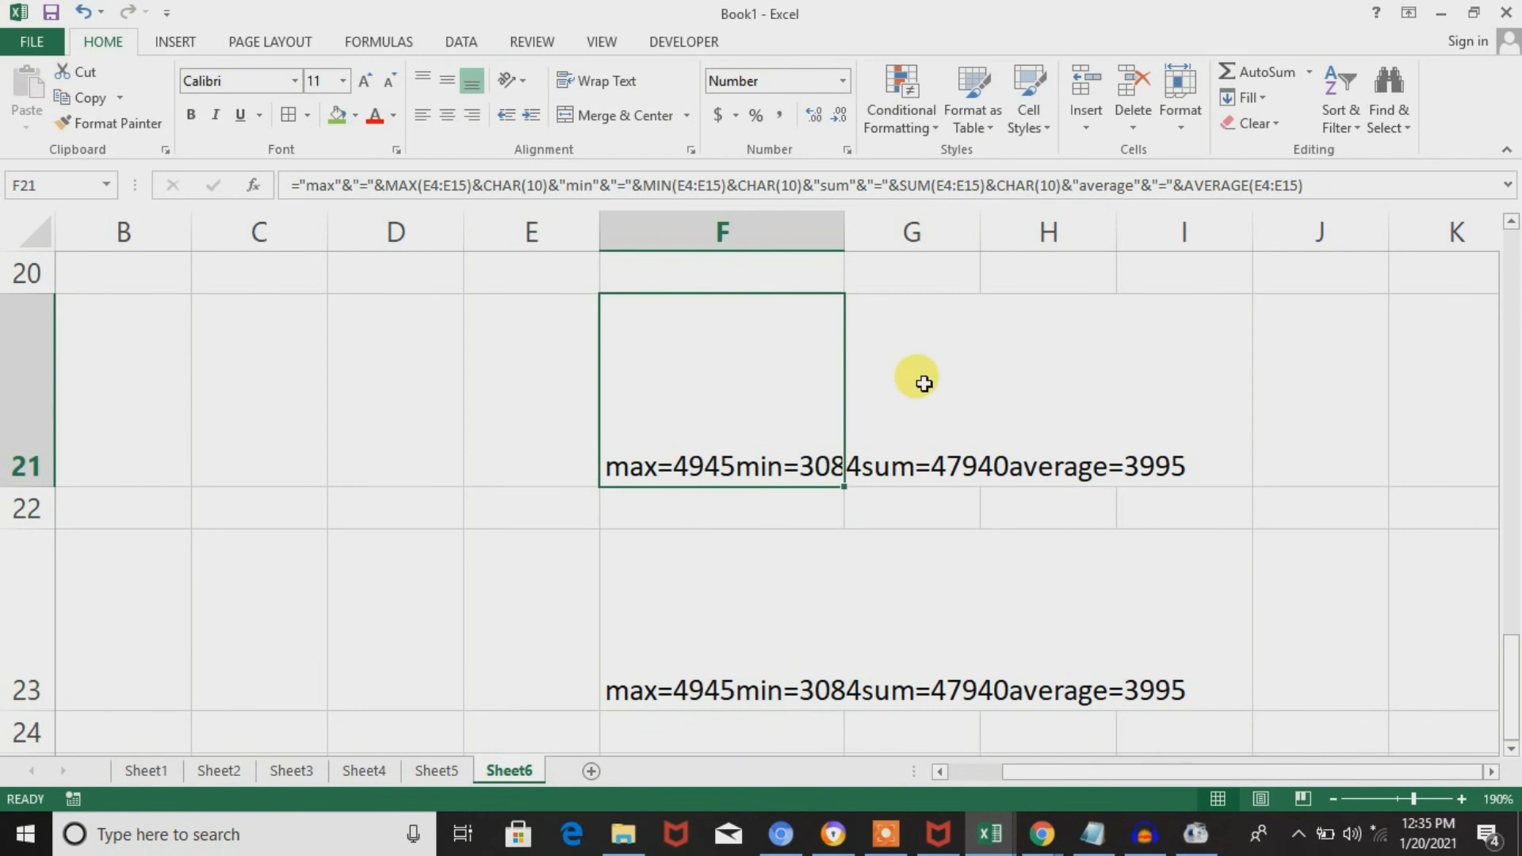
key(Up)
key(Down)
key(Down)
key(Down)
key(Up)
key(Up)
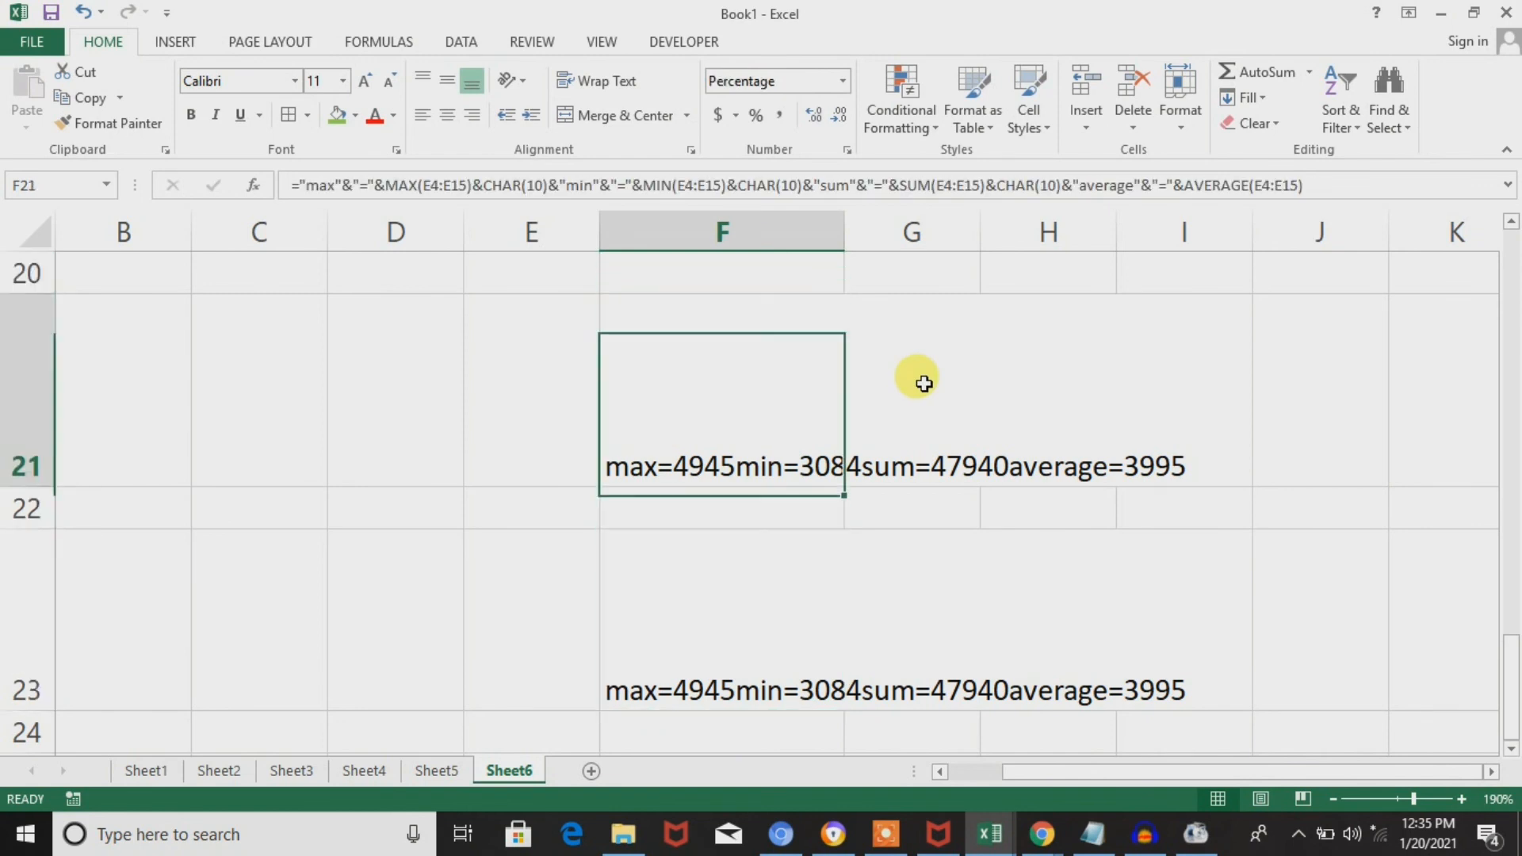
Select the sales column with its summary values, E4:E19, and look at its Quick Analysis formatting options.
key(Up)
key(Up)
key(Up)
key(Up)
key(Up)
key(Up)
key(Up)
key(Up)
key(Up)
key(Up)
key(Up)
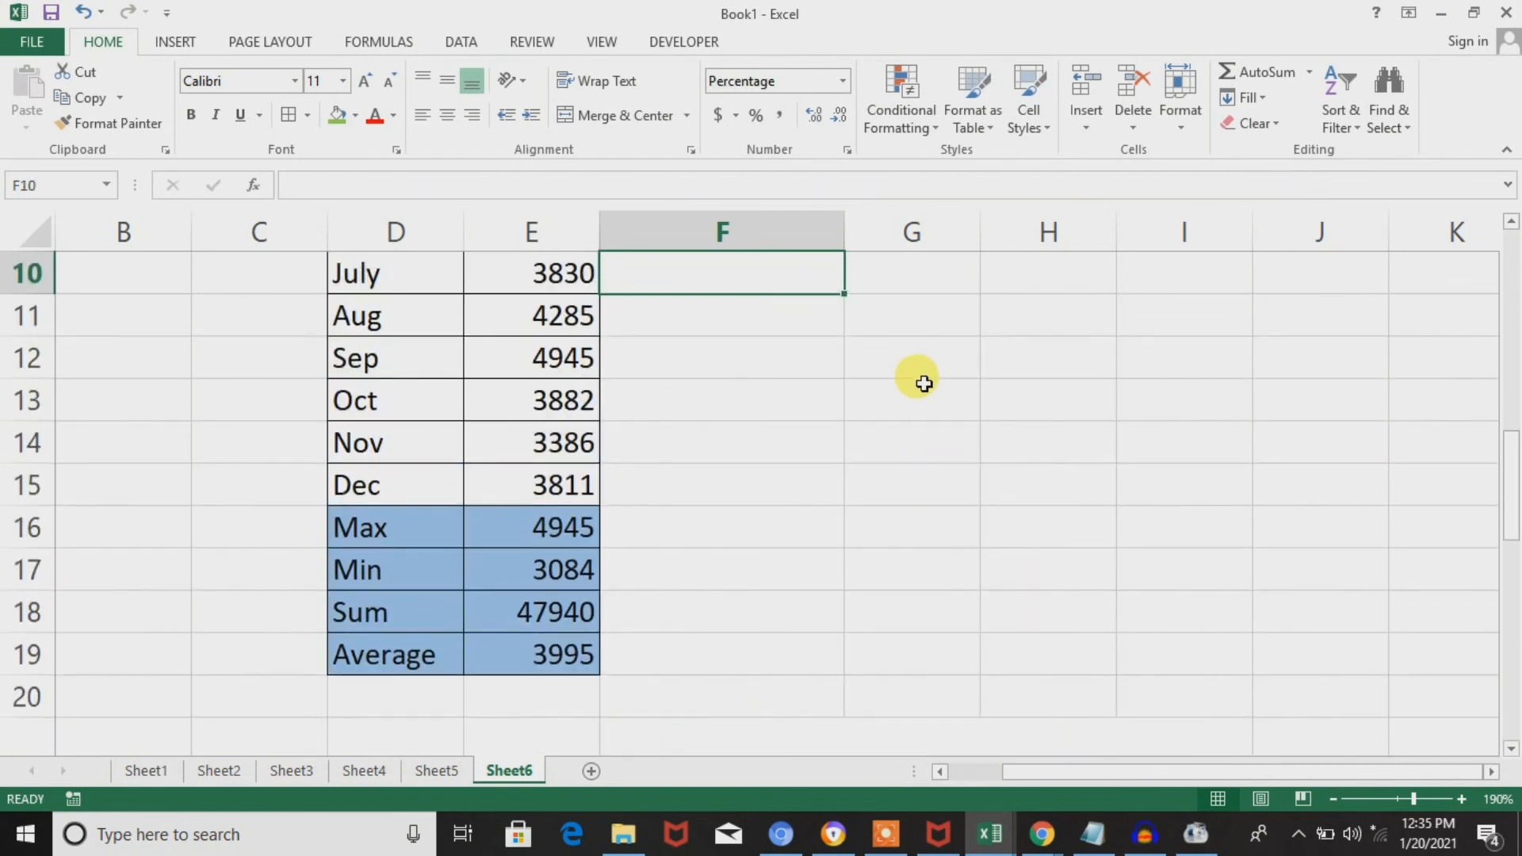
key(Up)
key(Up)
key(Up)
key(Up)
key(Up)
key(Left)
key(Left)
key(Up)
key(Right)
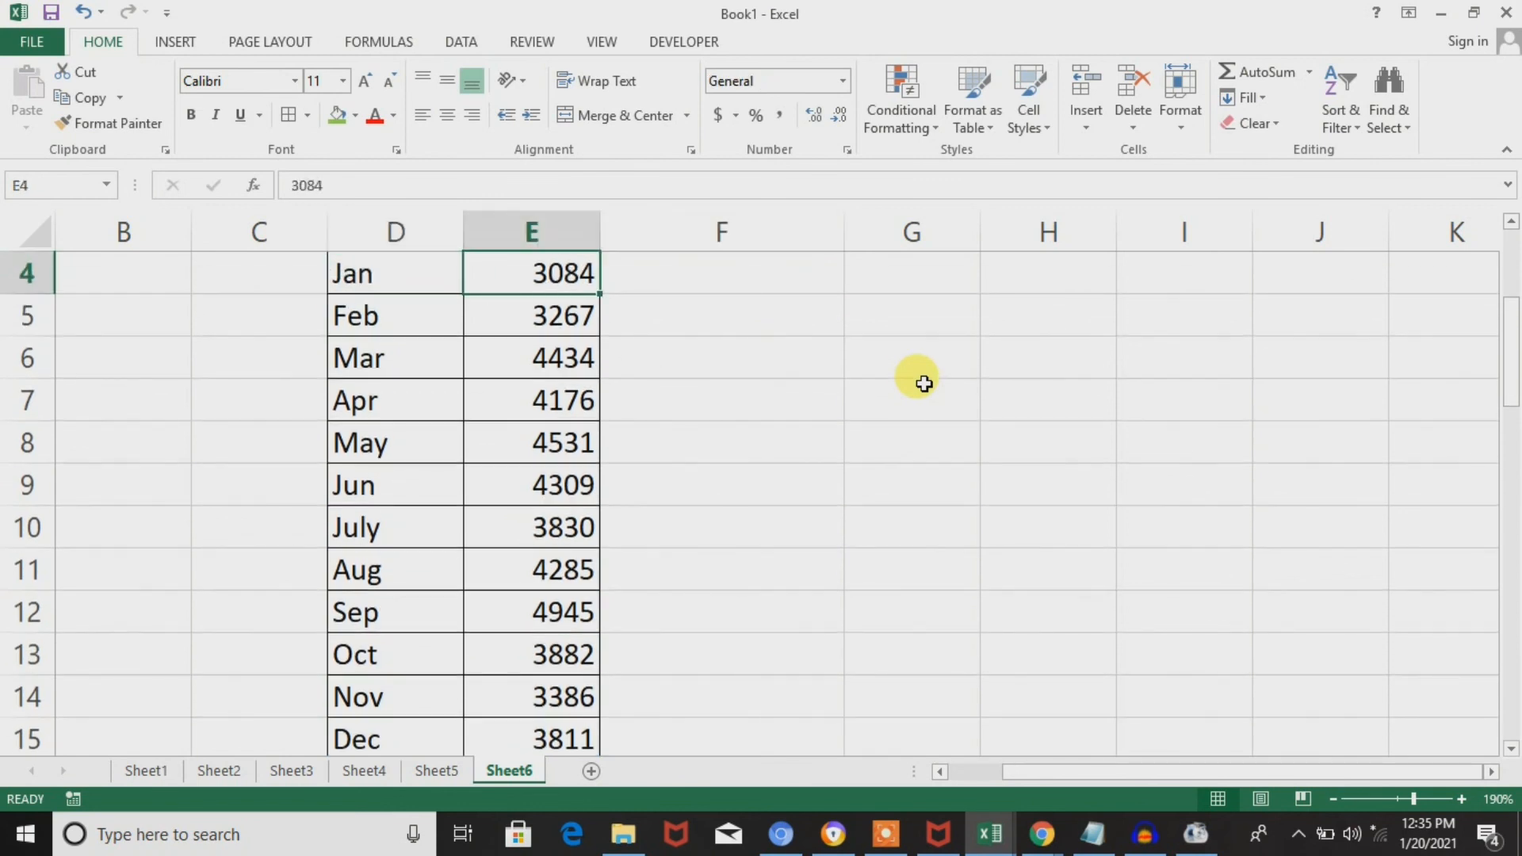
key(ctrl+Up)
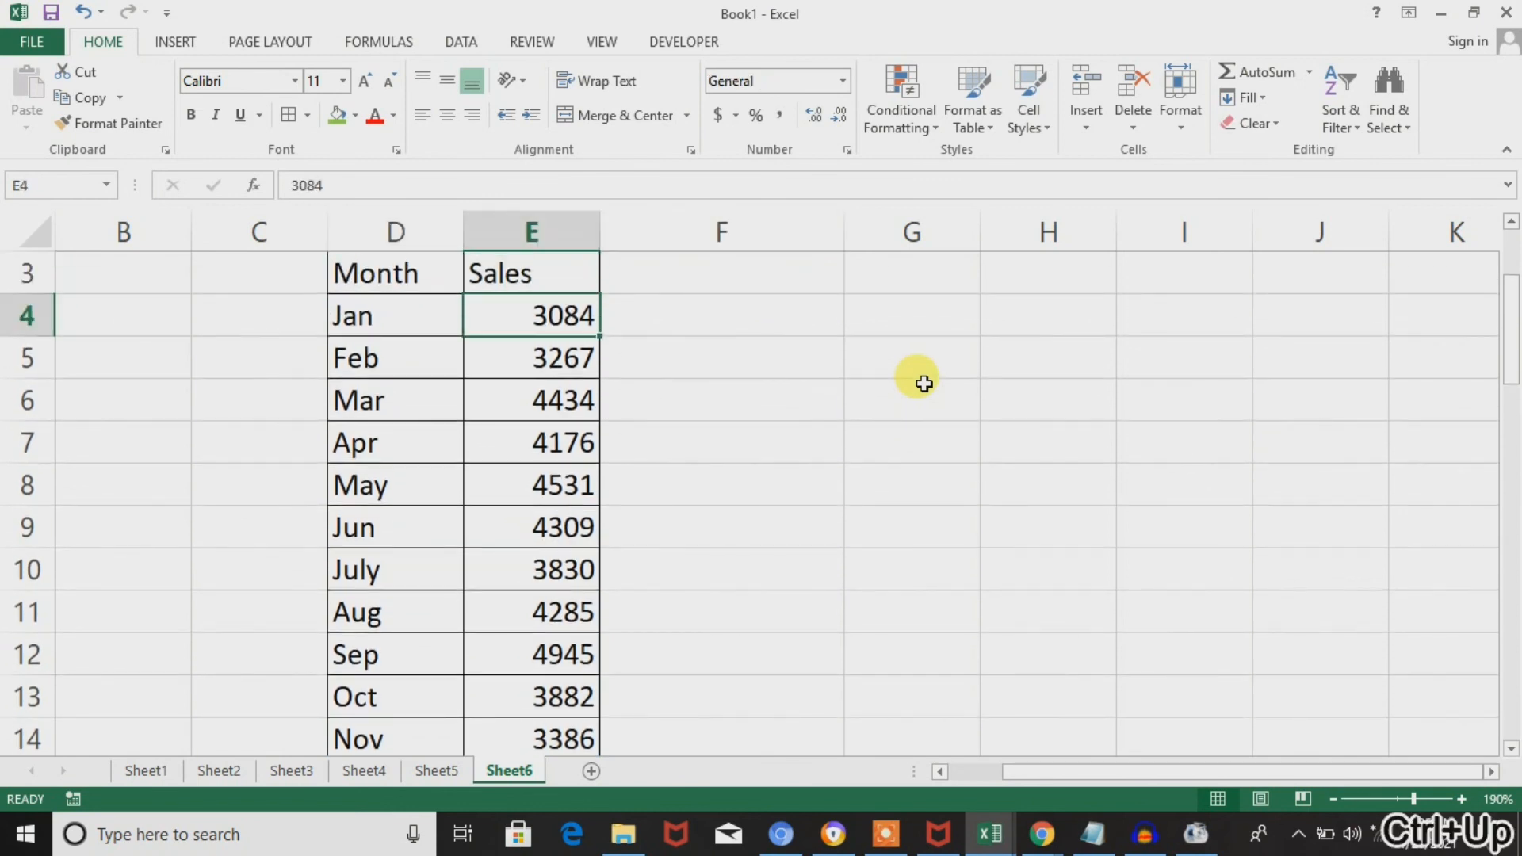
key(ctrl+shift+Down)
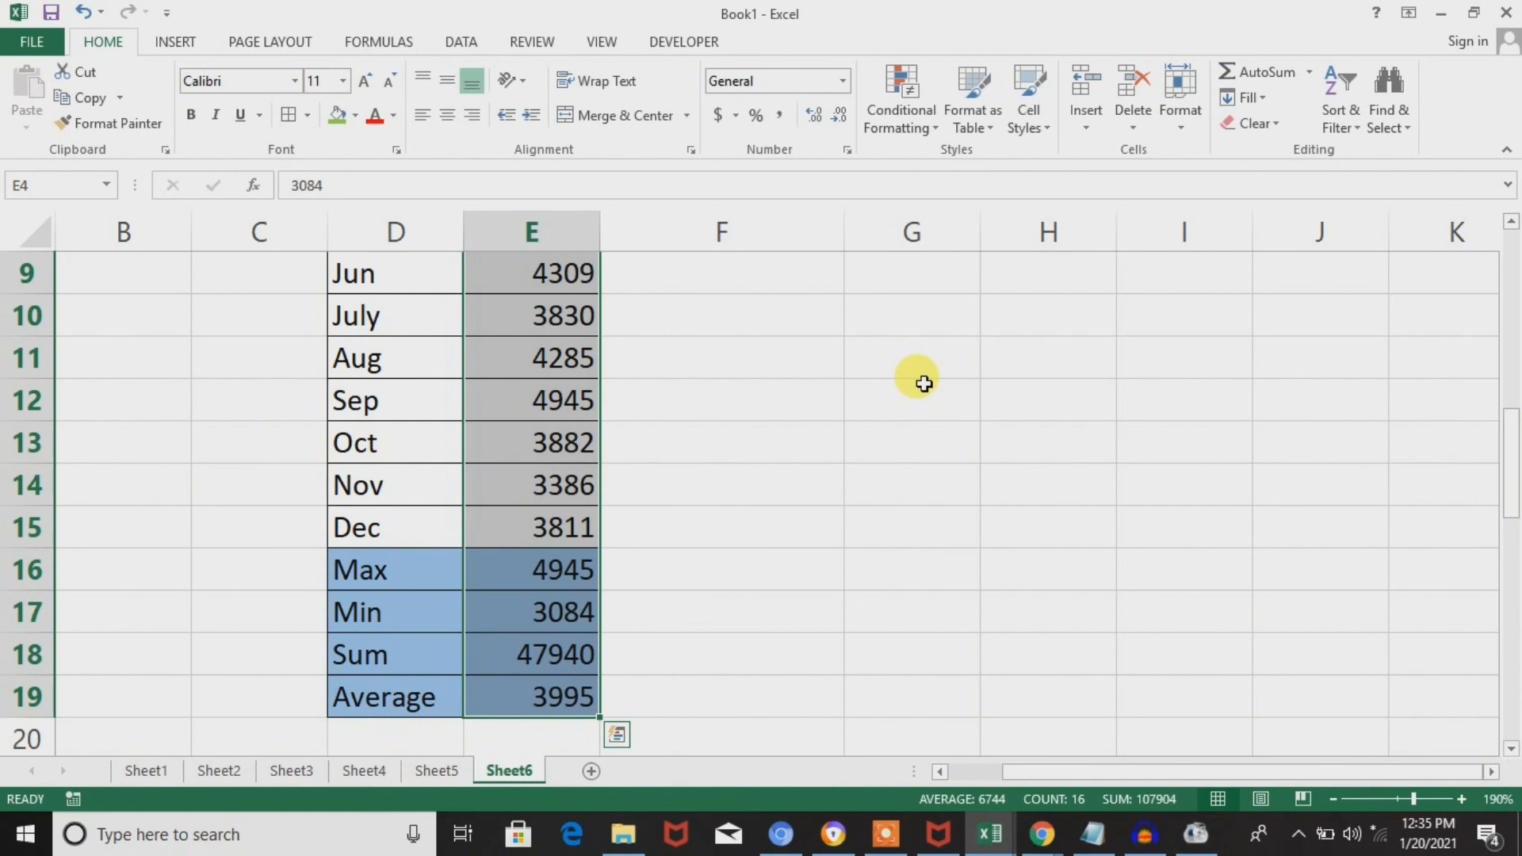
key(ctrl+q)
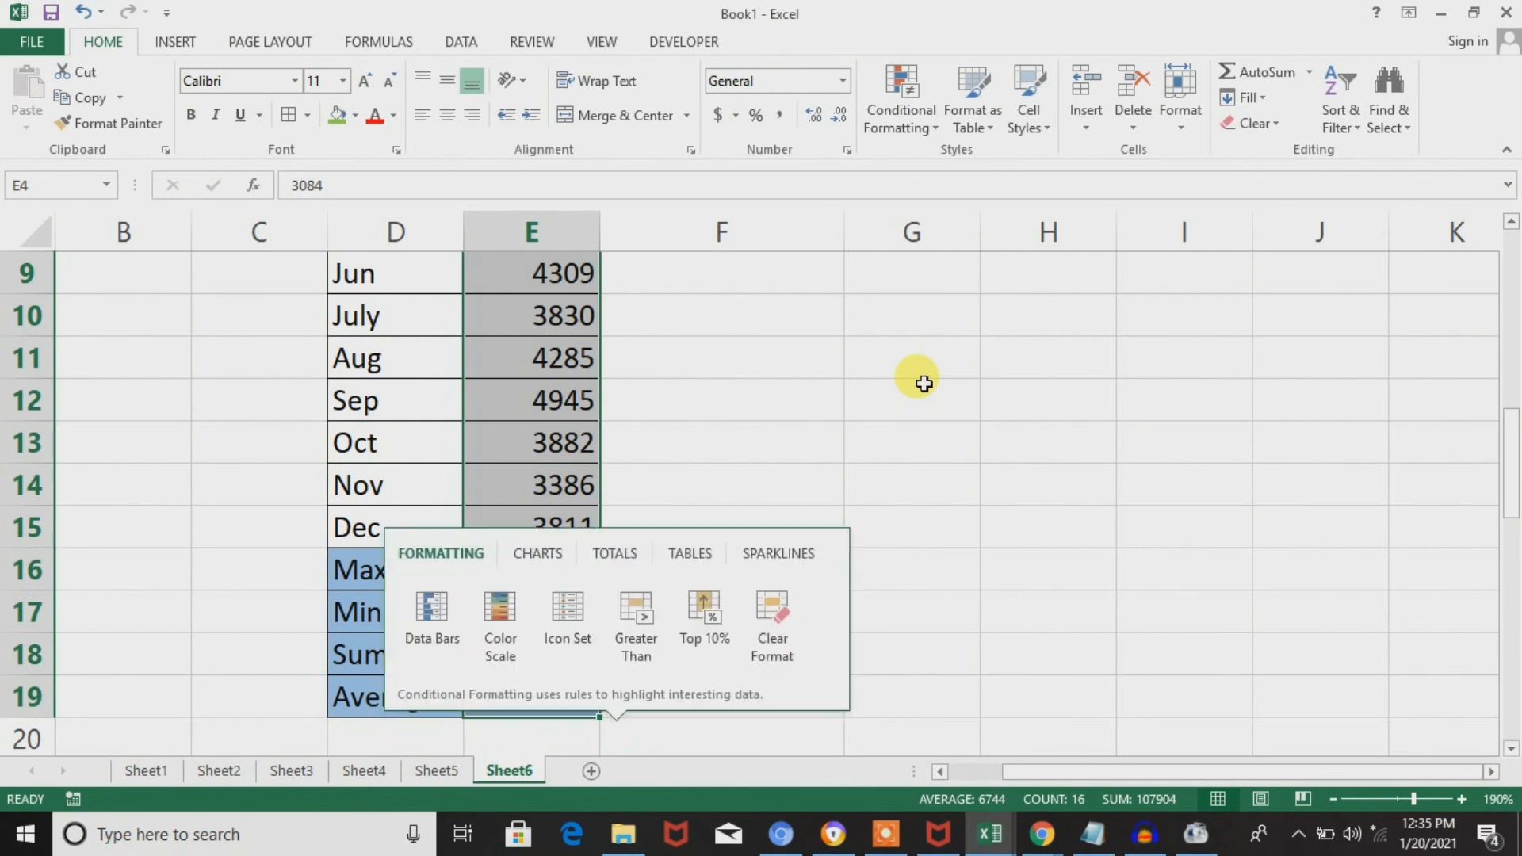
key(Escape)
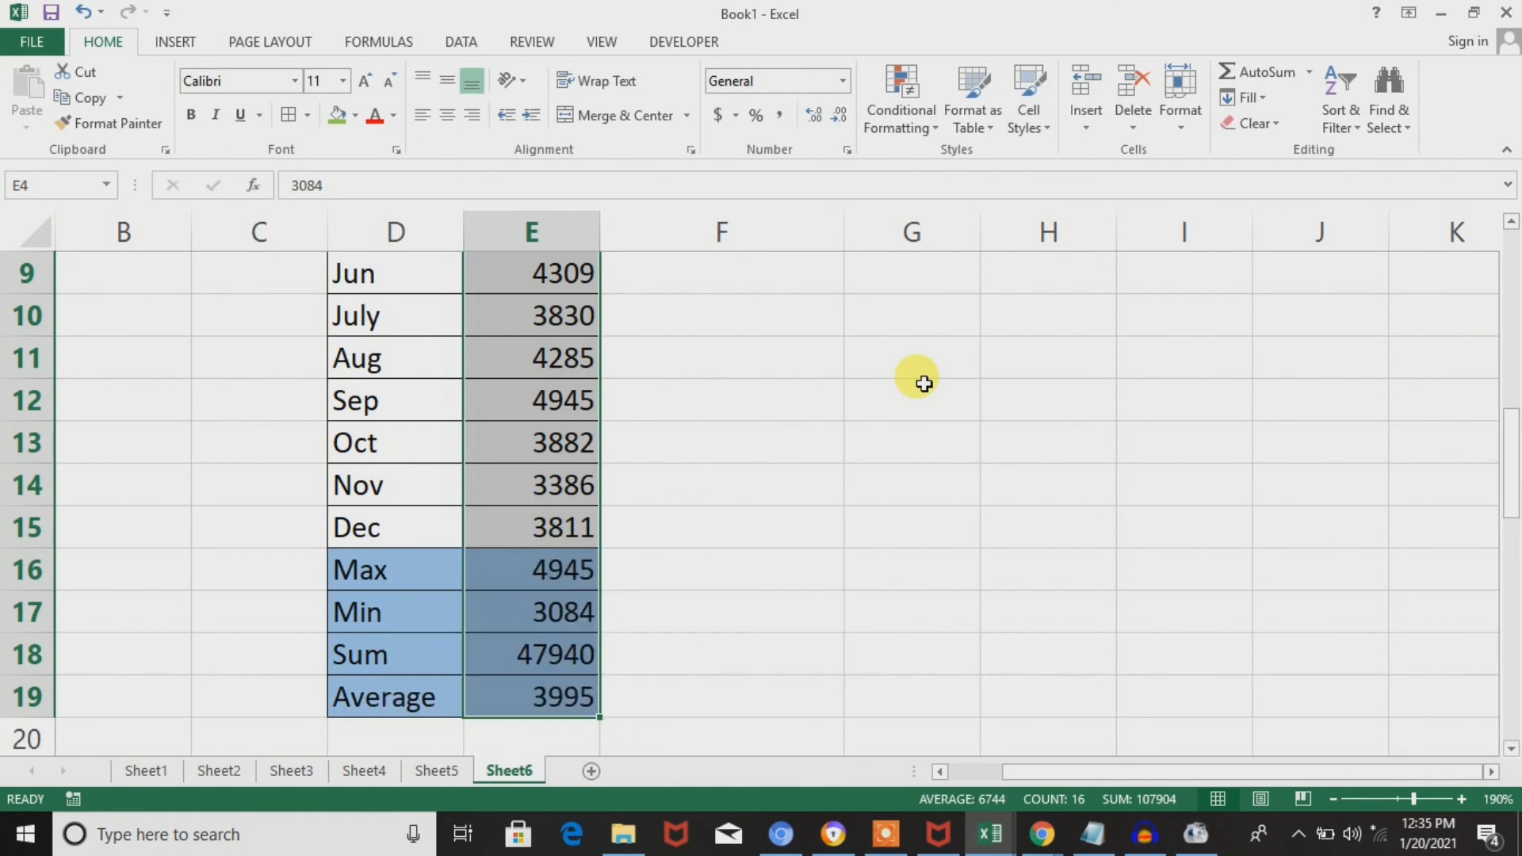